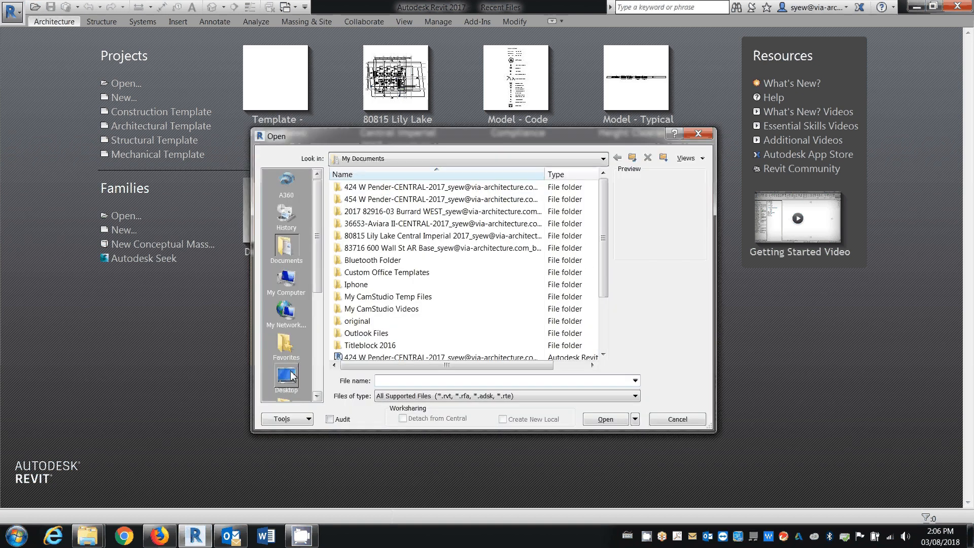
Open the project Groups.rvt from the samples folder inside the T012 - Revit Group folder
{"action": "left_click", "coordinate": [286, 378]}
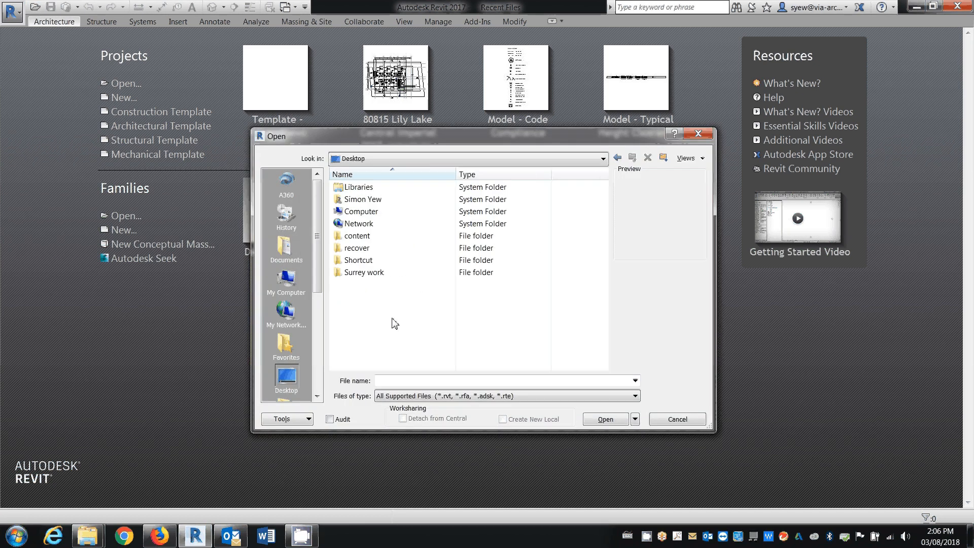
{"action": "double_click", "coordinate": [360, 238]}
{"action": "double_click", "coordinate": [362, 248]}
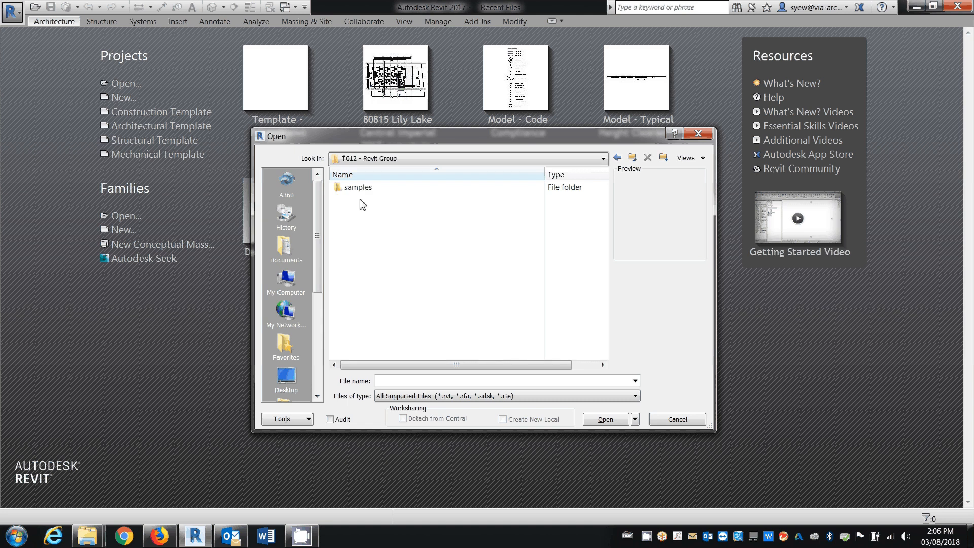
{"action": "double_click", "coordinate": [358, 187]}
{"action": "left_click", "coordinate": [373, 200]}
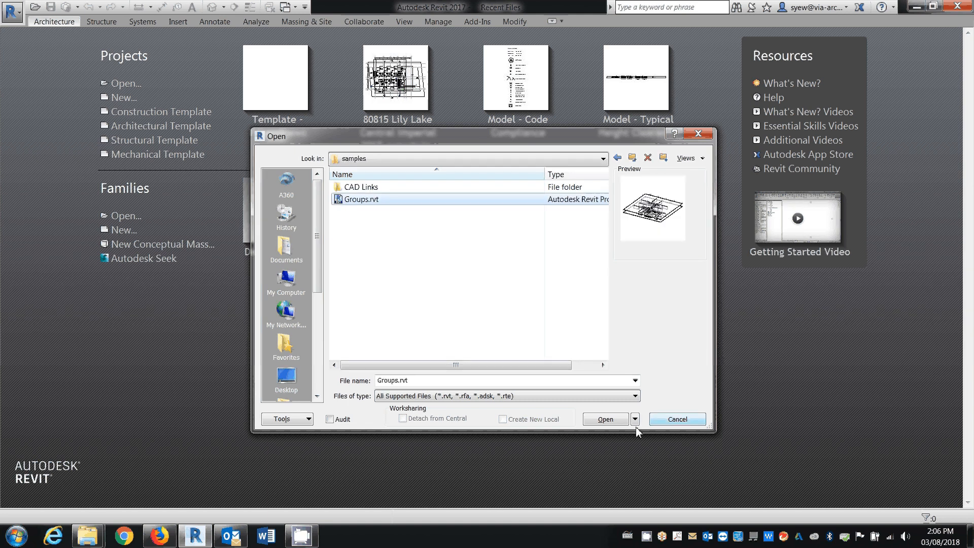
{"action": "left_click", "coordinate": [606, 419]}
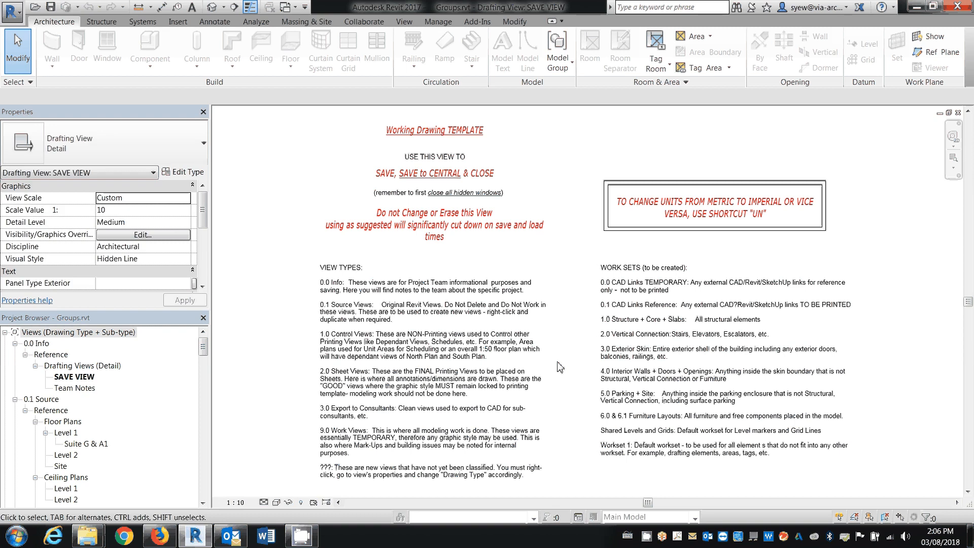
Open the Level 1 floor plan and start editing the Suite-Layout Unit Type G model group
{"action": "double_click", "coordinate": [66, 432]}
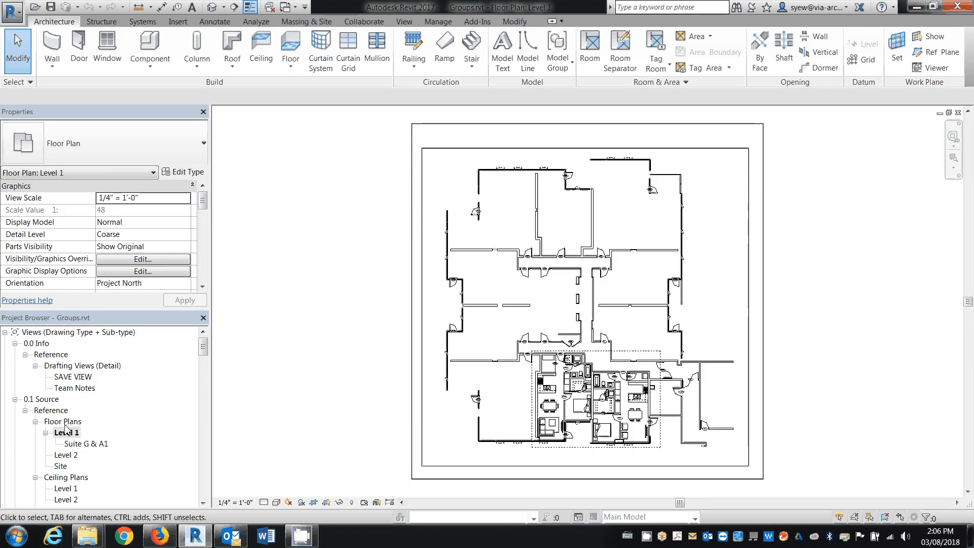
{"action": "middle_click_drag", "start_coordinate": [616, 442], "coordinate": [536, 426]}
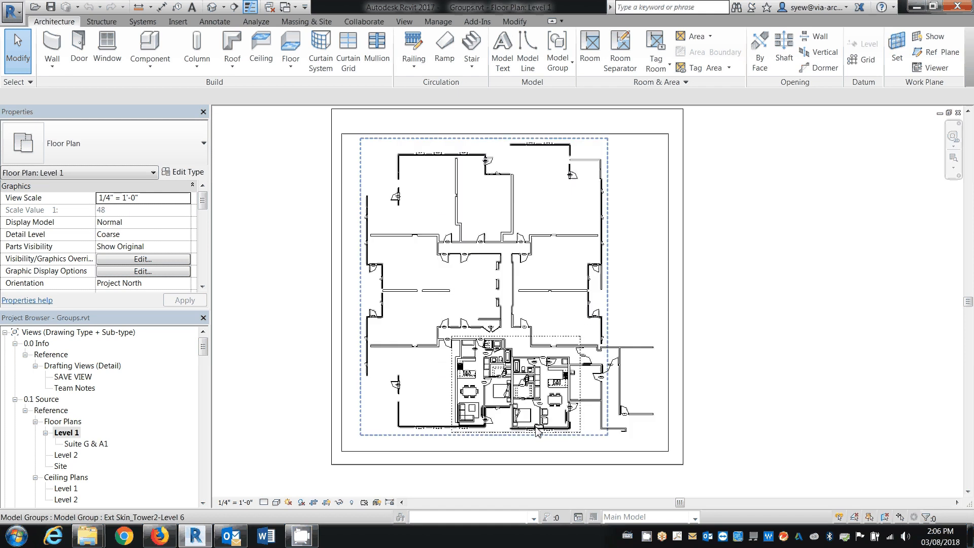
{"action": "scroll", "coordinate": [538, 430], "scroll_direction": "up", "scroll_amount": 3}
{"action": "left_click", "coordinate": [539, 428]}
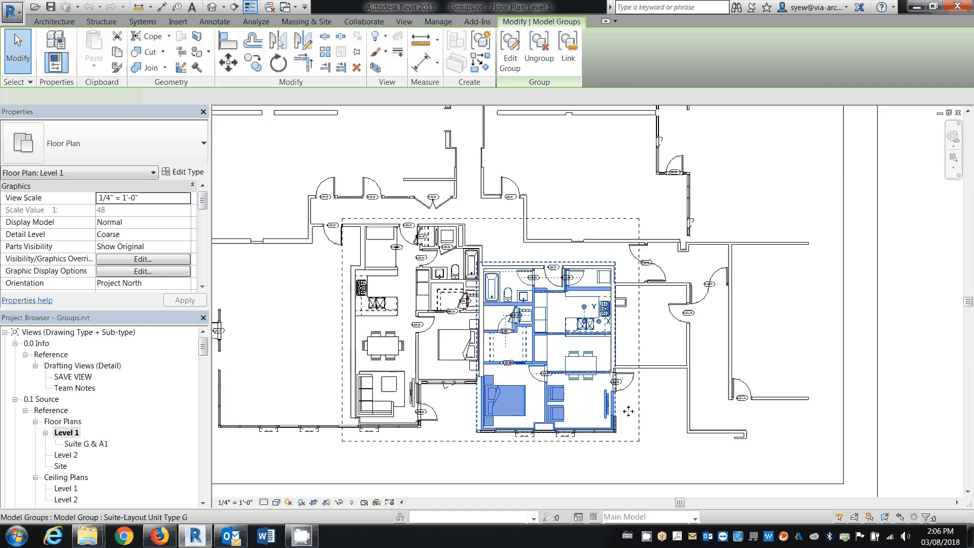
{"action": "scroll", "coordinate": [628, 412], "scroll_direction": "up", "scroll_amount": 2}
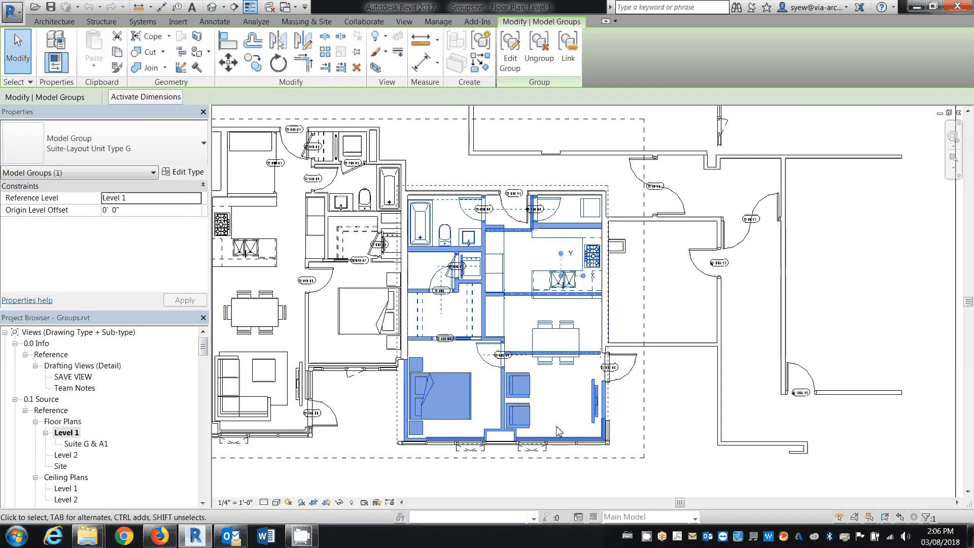
{"action": "scroll", "coordinate": [599, 358], "scroll_direction": "up", "scroll_amount": 2}
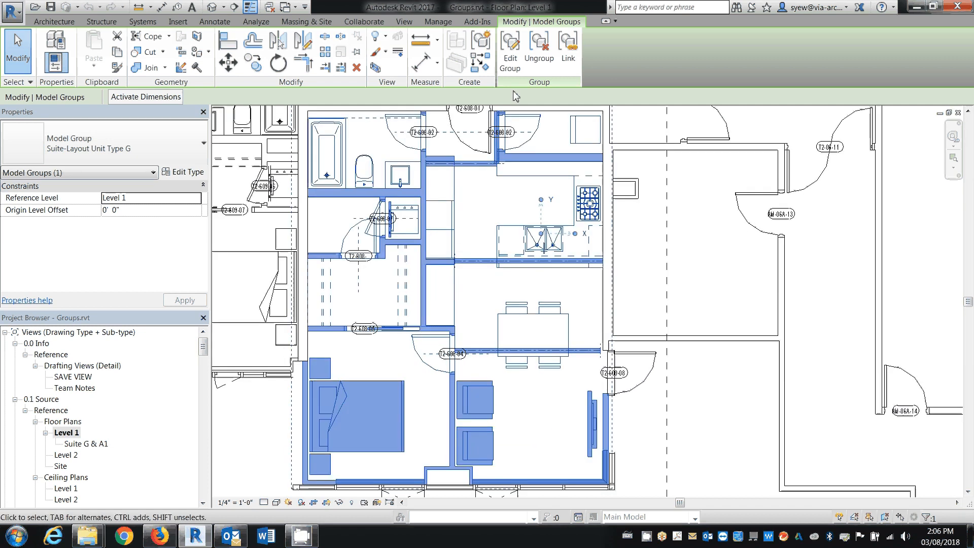
{"action": "left_click", "coordinate": [510, 53]}
Look over the group's furniture, fixtures and the wall below the washroom, and finish group editing without changes
{"action": "scroll", "coordinate": [436, 241], "scroll_direction": "up", "scroll_amount": 3}
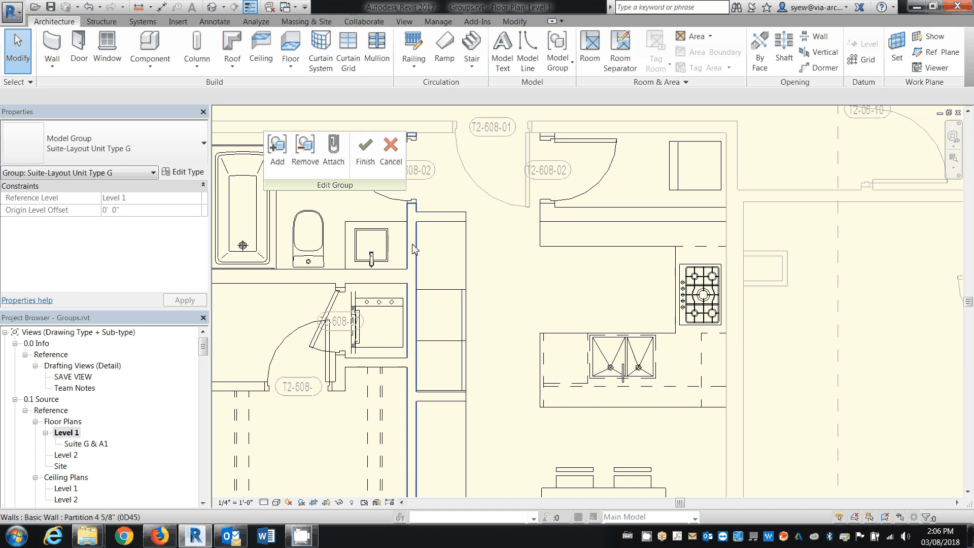
{"action": "middle_click_drag", "start_coordinate": [605, 383], "coordinate": [682, 233]}
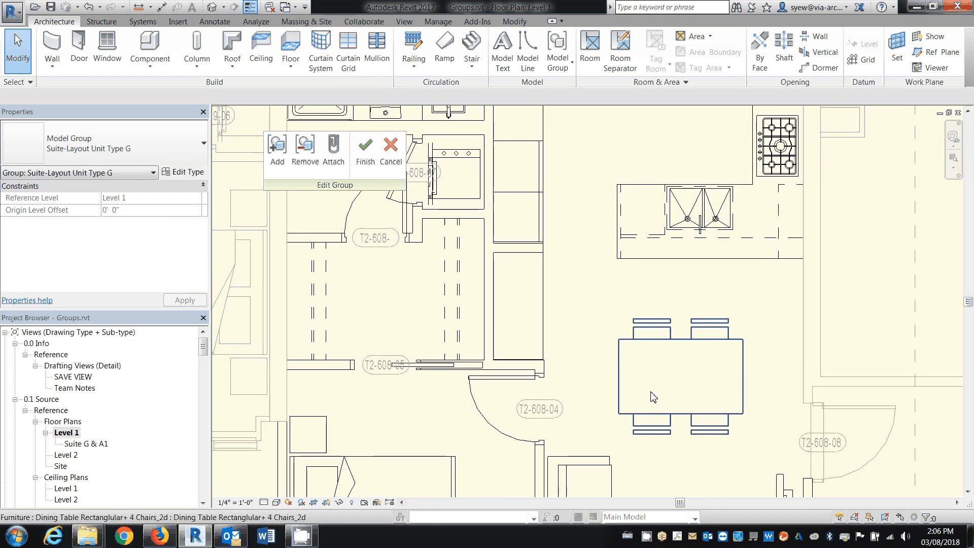
{"action": "middle_click_drag", "start_coordinate": [653, 396], "coordinate": [660, 295]}
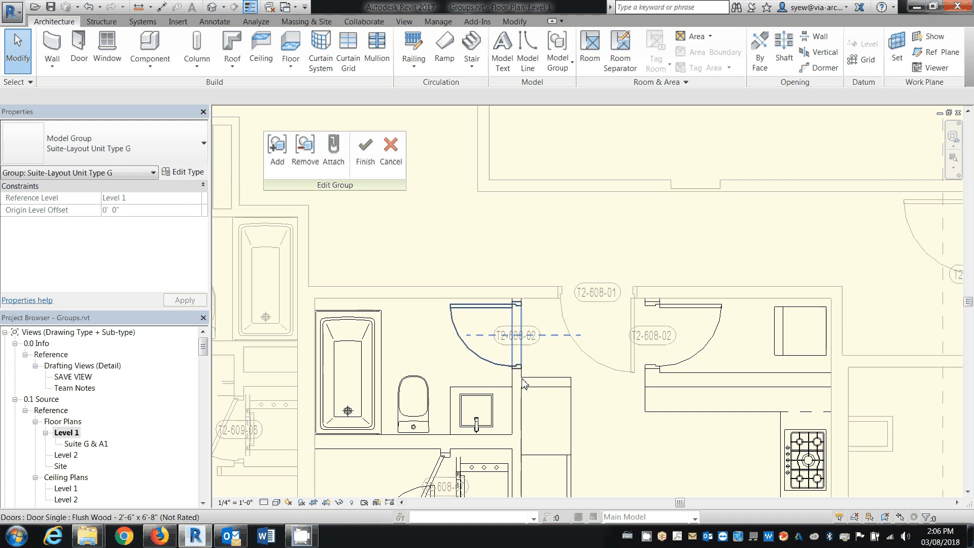
{"action": "left_click", "coordinate": [339, 447]}
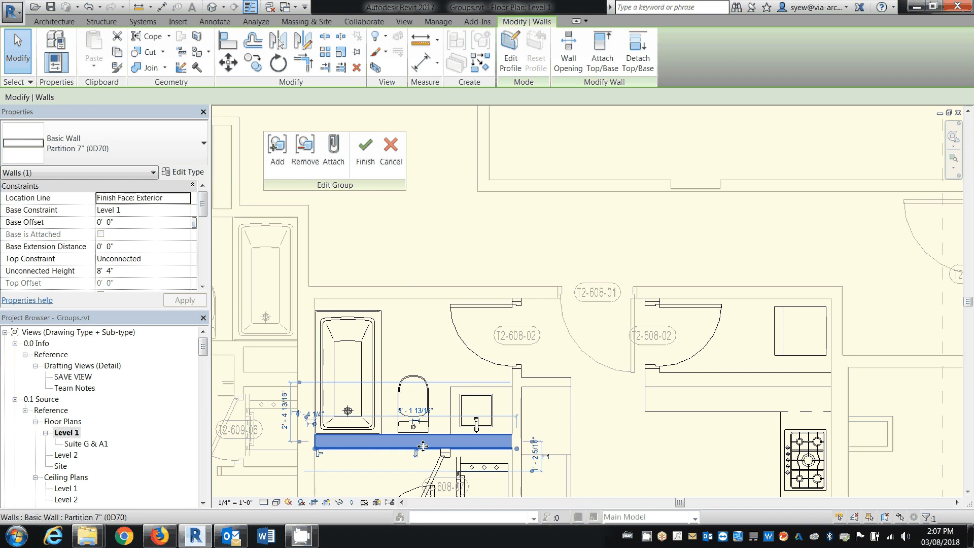
{"action": "left_click", "coordinate": [365, 148]}
{"action": "middle_click_drag", "start_coordinate": [633, 433], "coordinate": [580, 283]}
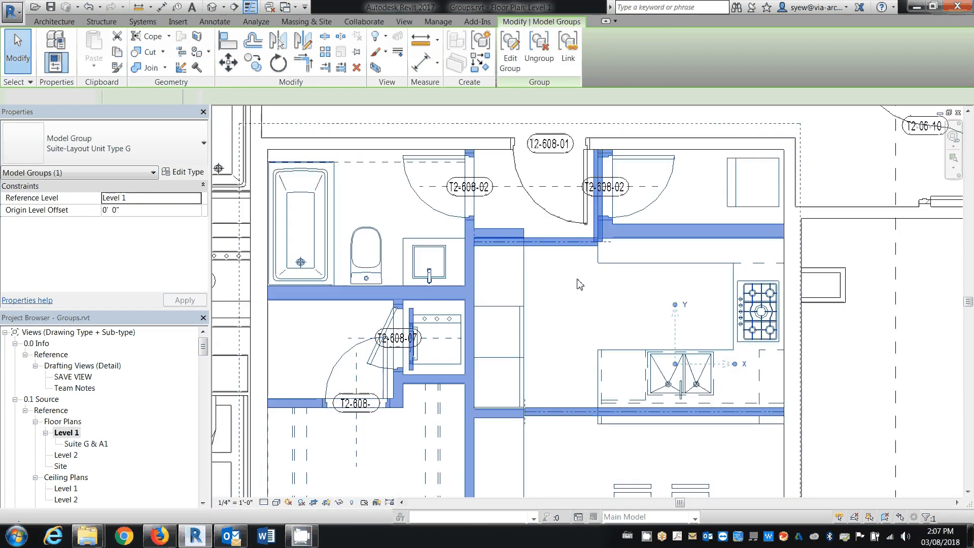
{"action": "left_click", "coordinate": [580, 283]}
Place an aligned dimension string from the hallway closet partition through the kitchen counter edge to the suite's outer side wall
{"action": "scroll", "coordinate": [510, 250], "scroll_direction": "down", "scroll_amount": 1}
{"action": "scroll", "coordinate": [511, 250], "scroll_direction": "down", "scroll_amount": 2}
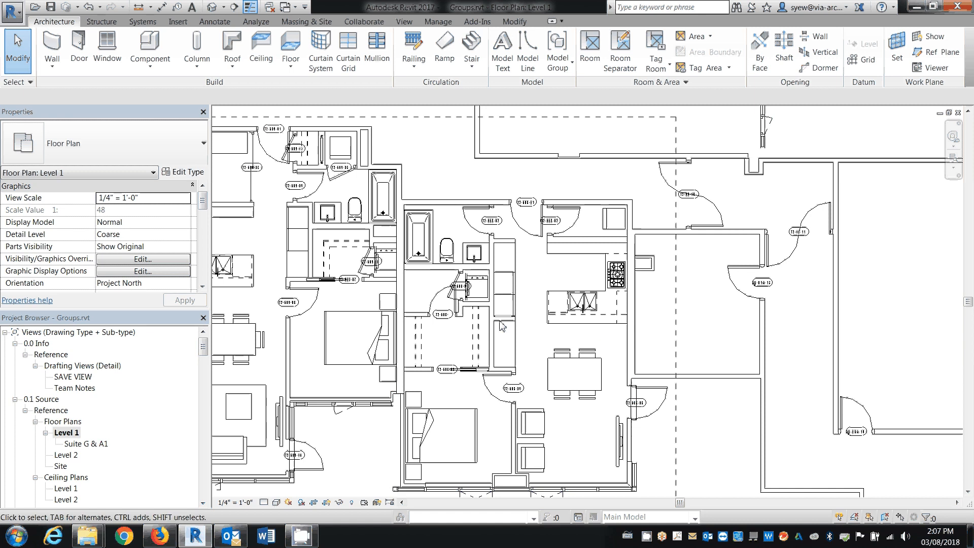
{"action": "scroll", "coordinate": [506, 321], "scroll_direction": "up", "scroll_amount": 1}
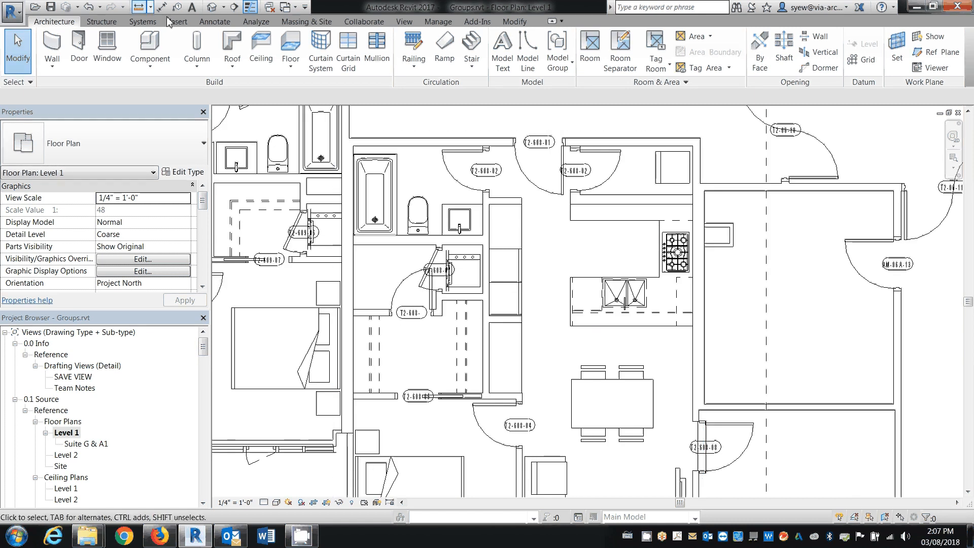
{"action": "key", "text": "d"}
{"action": "key", "text": "i"}
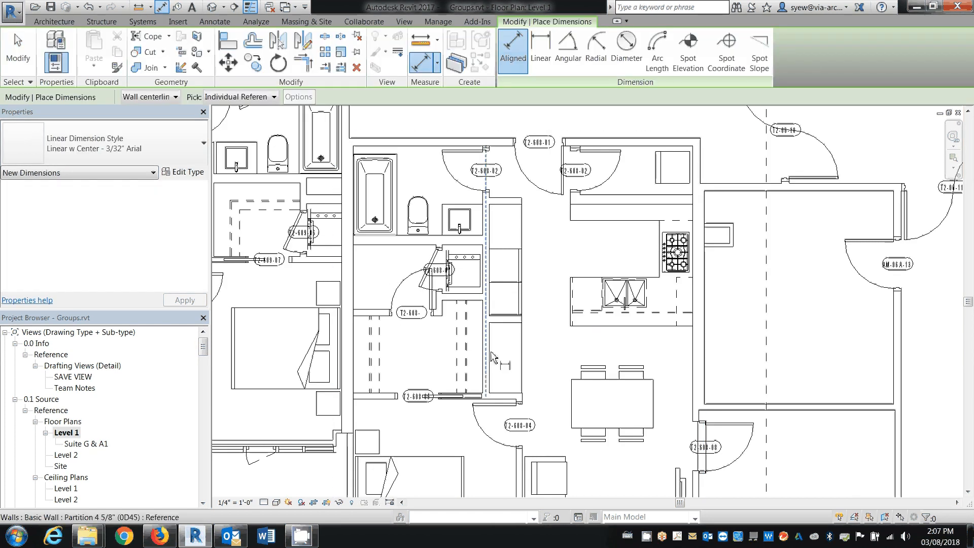
{"action": "left_click", "coordinate": [486, 350]}
{"action": "left_click", "coordinate": [573, 310]}
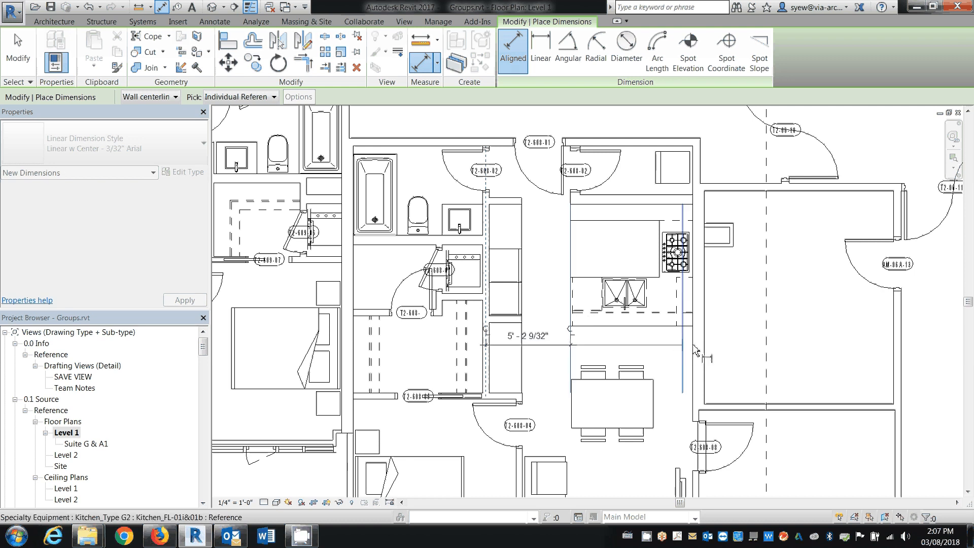
{"action": "left_click", "coordinate": [696, 349]}
{"action": "left_click", "coordinate": [673, 355]}
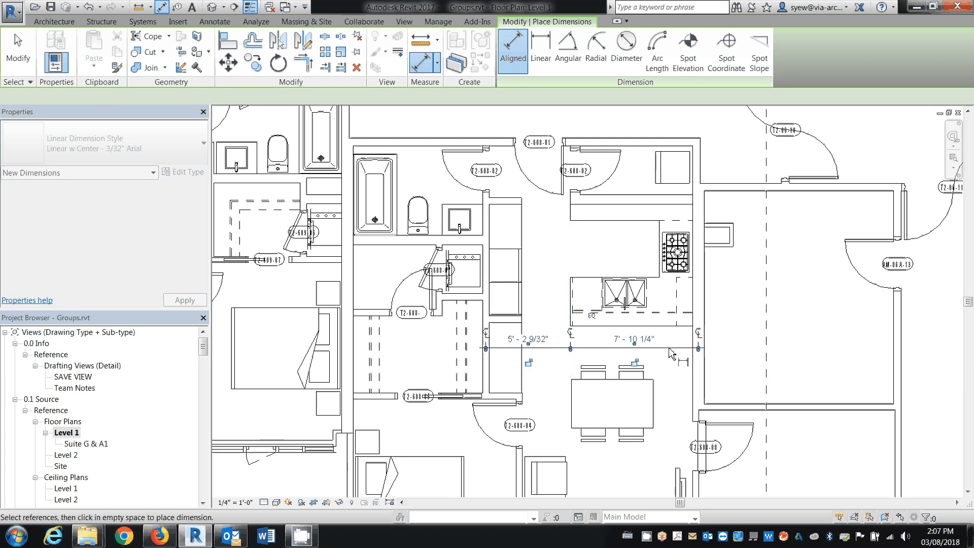
{"action": "key", "text": "Escape"}
{"action": "key", "text": "Escape"}
{"action": "scroll", "coordinate": [614, 350], "scroll_direction": "up", "scroll_amount": 2}
{"action": "scroll", "coordinate": [555, 317], "scroll_direction": "up", "scroll_amount": 1}
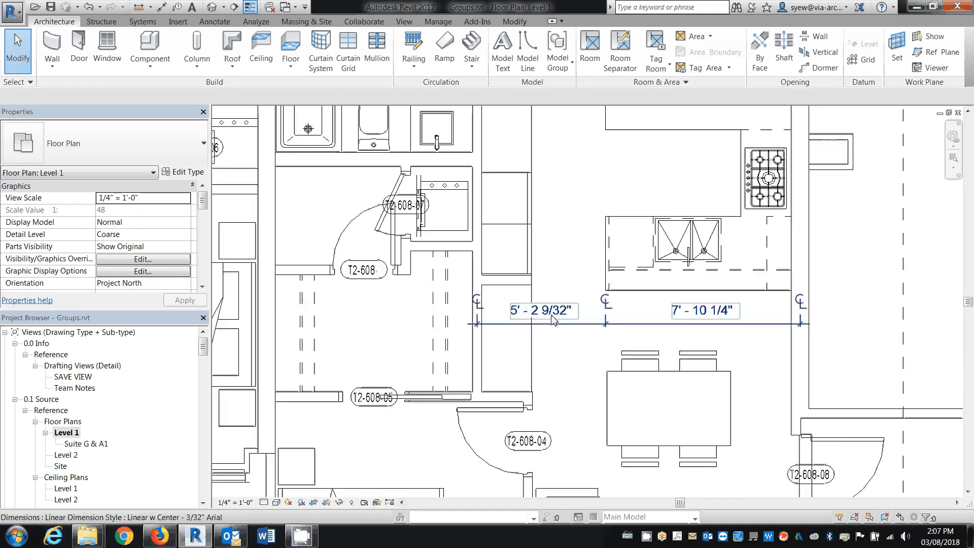
{"action": "left_click", "coordinate": [556, 318]}
{"action": "scroll", "coordinate": [465, 242], "scroll_direction": "down", "scroll_amount": 2}
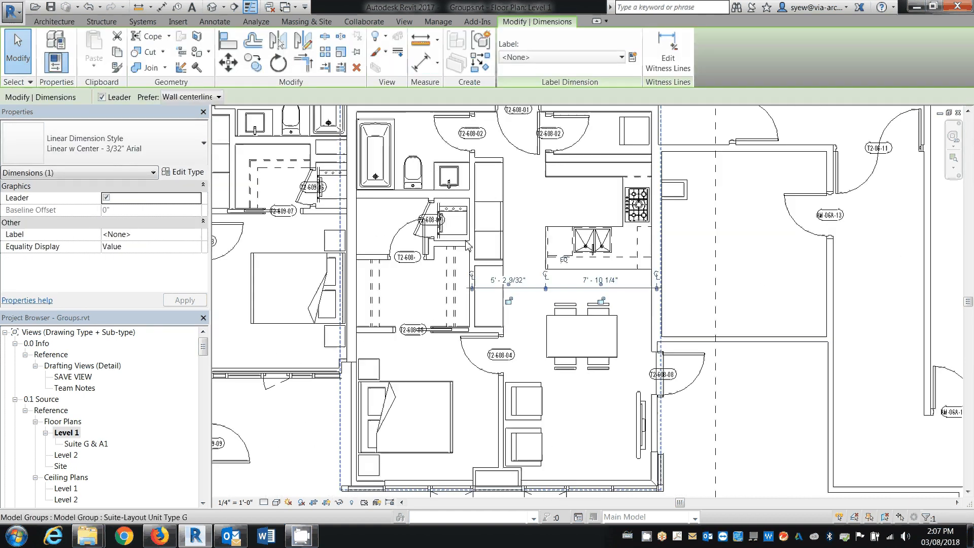
{"action": "scroll", "coordinate": [466, 242], "scroll_direction": "down", "scroll_amount": 1}
{"action": "key", "text": "Escape"}
Edit the Suite-Layout Unit Type G group and create an attached detail group named "Dimension Type G"
{"action": "left_click", "coordinate": [502, 172]}
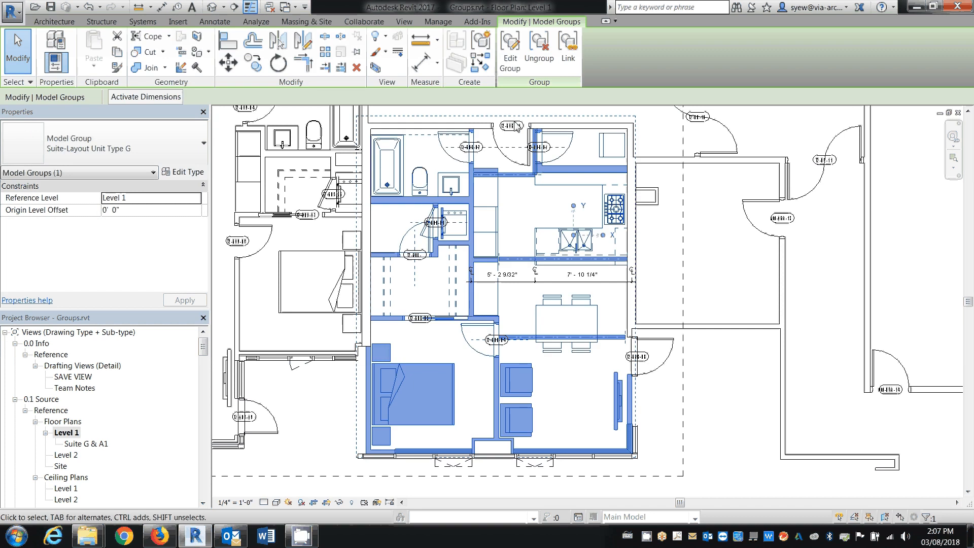
{"action": "key", "text": "e"}
{"action": "key", "text": "g"}
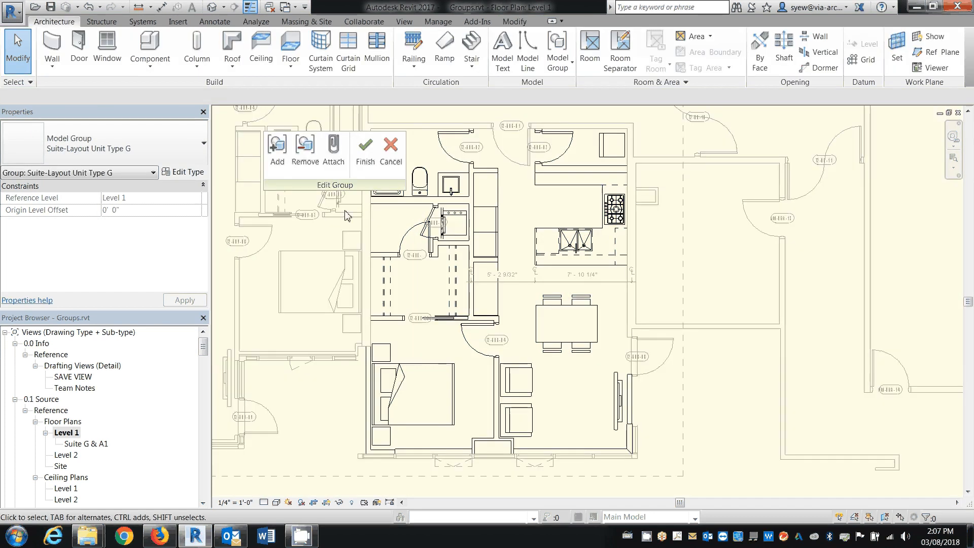
{"action": "left_click", "coordinate": [305, 150]}
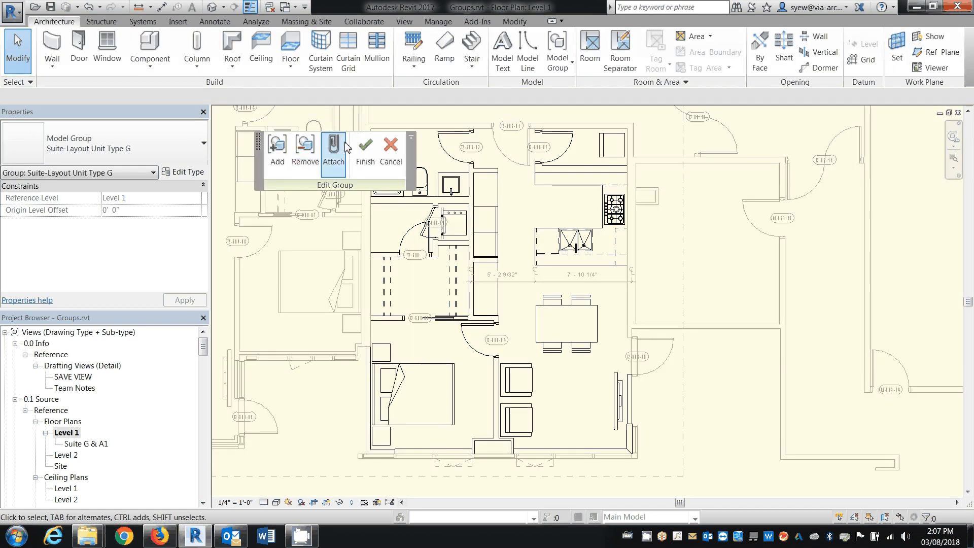
{"action": "left_click", "coordinate": [334, 151]}
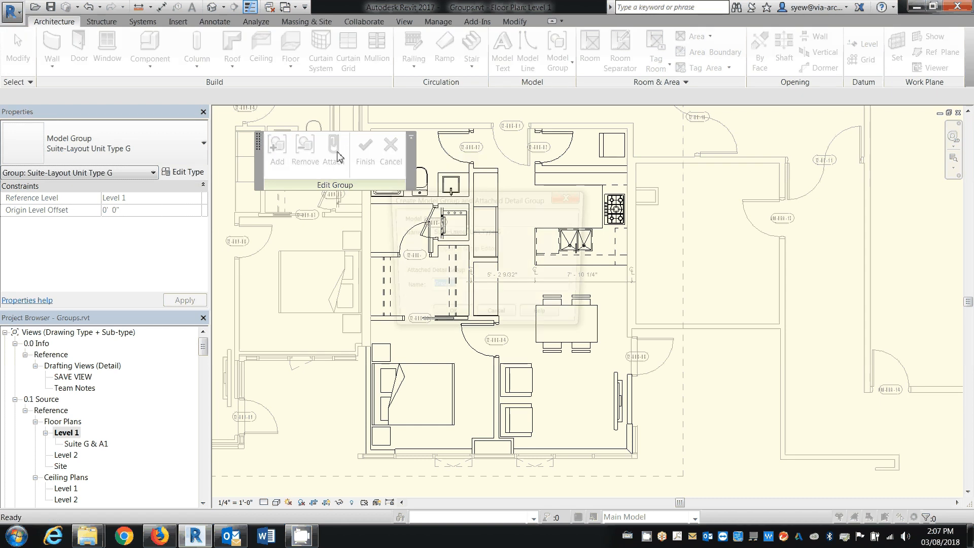
{"action": "type", "text": "Dm"}
{"action": "key", "text": "BackSpace"}
{"action": "type", "text": "imension"}
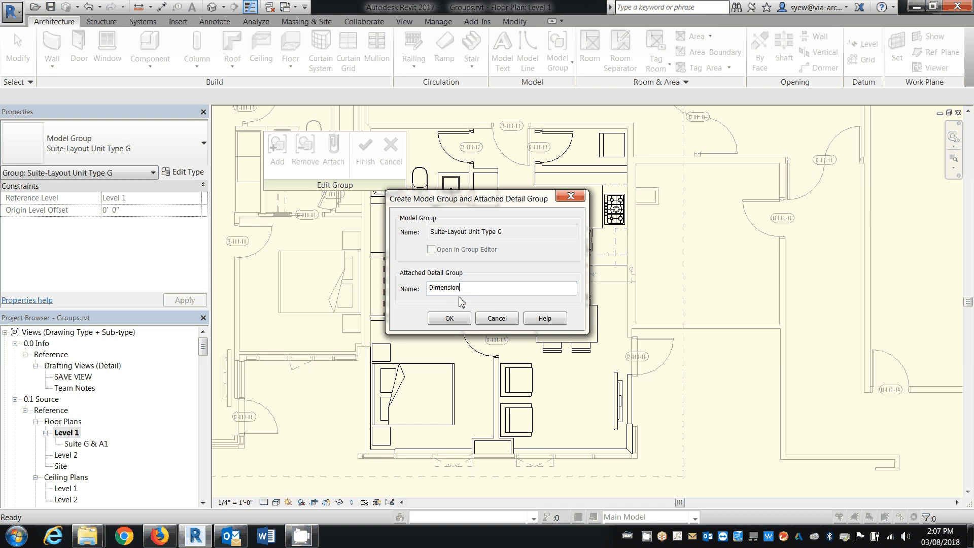
{"action": "type", "text": " Type G"}
{"action": "key", "text": "Return"}
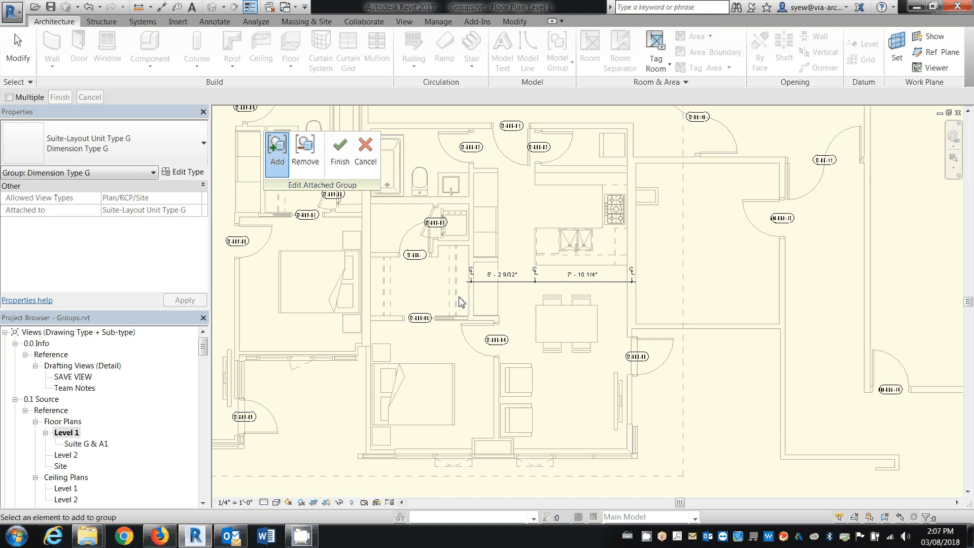
Try to add the kitchen dimension string to the attached Dimension Type G detail group
{"action": "left_click", "coordinate": [515, 288]}
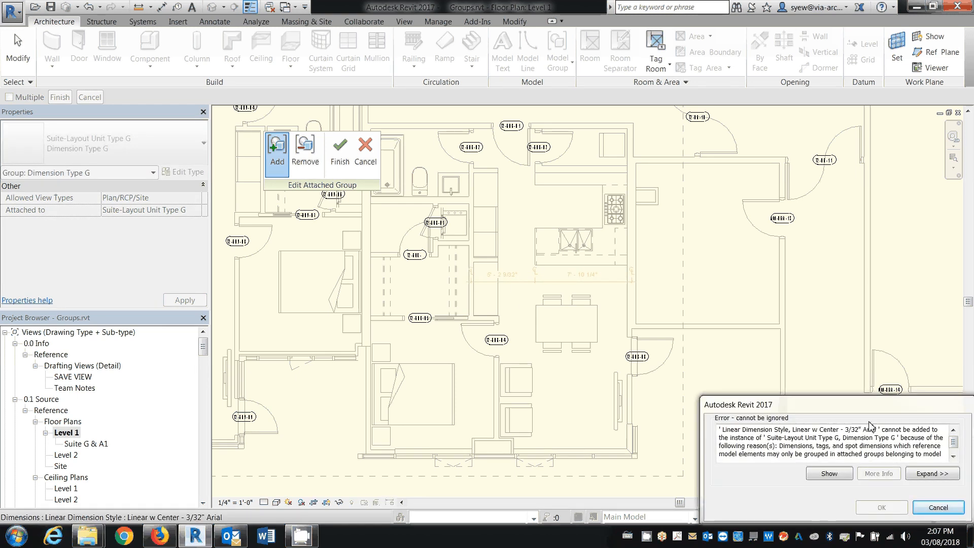
{"action": "left_click_drag", "start_coordinate": [878, 408], "coordinate": [679, 228]}
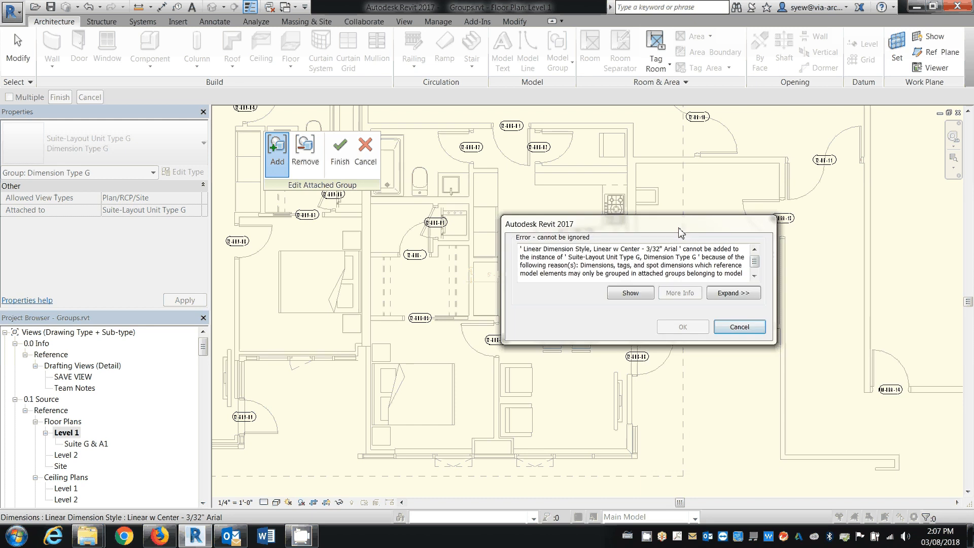
{"action": "left_click", "coordinate": [734, 328]}
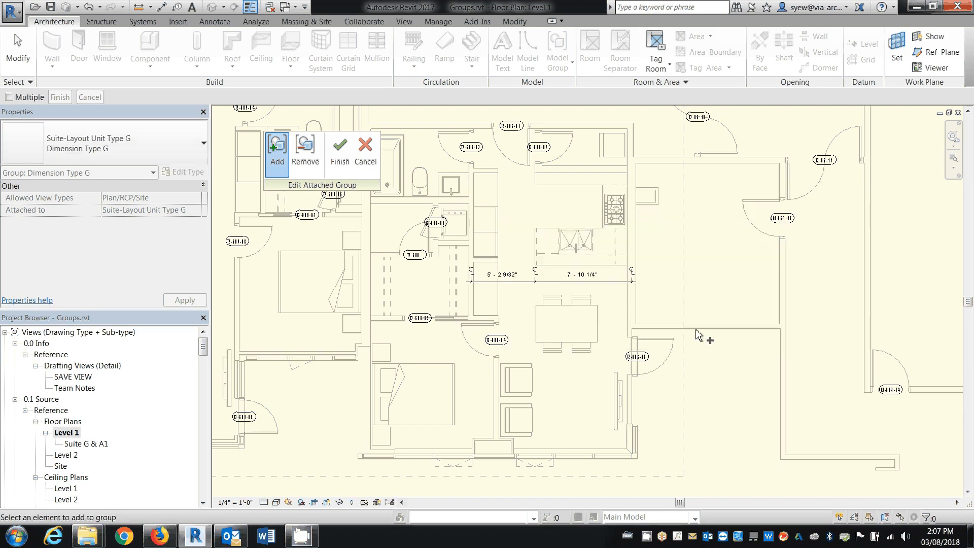
{"action": "scroll", "coordinate": [555, 287], "scroll_direction": "up", "scroll_amount": 5}
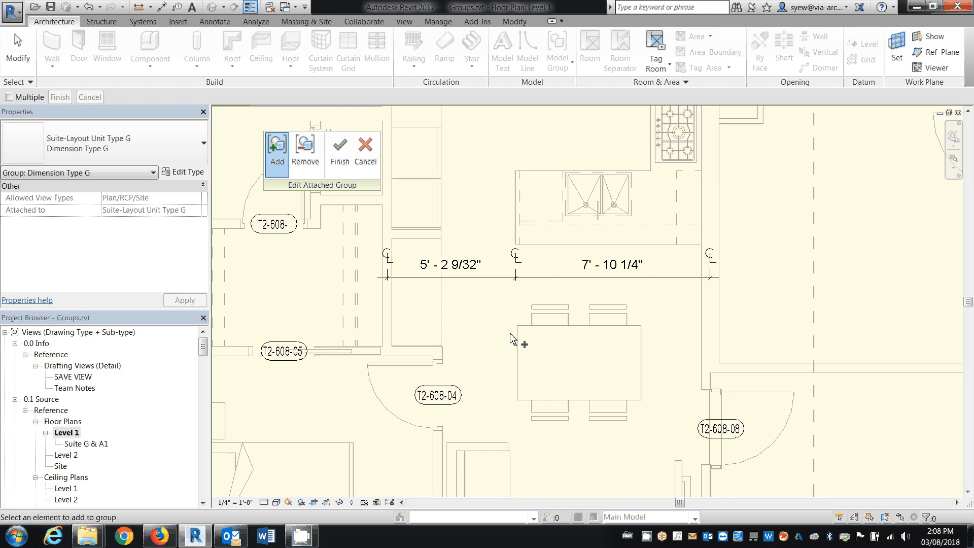
{"action": "key", "text": "Escape"}
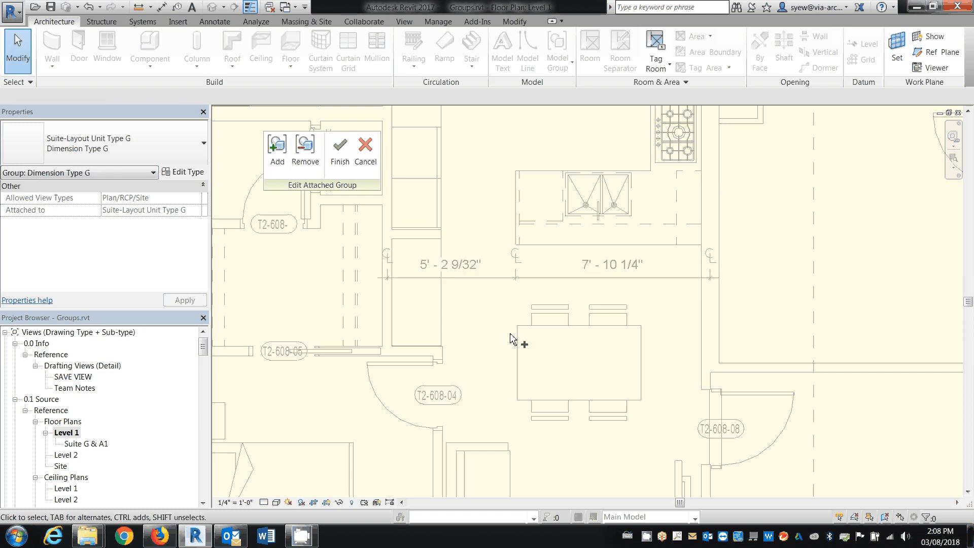
Try to add the outer side wall's door tag T2-608-08 to the Dimension Type G detail group, and finish editing both groups
{"action": "left_click", "coordinate": [278, 152]}
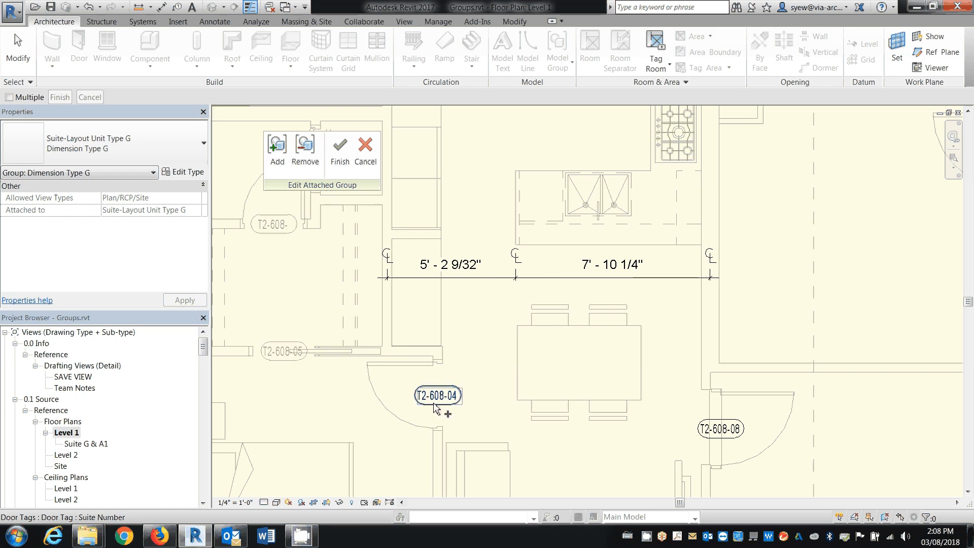
{"action": "middle_click_drag", "start_coordinate": [480, 327], "coordinate": [489, 242]}
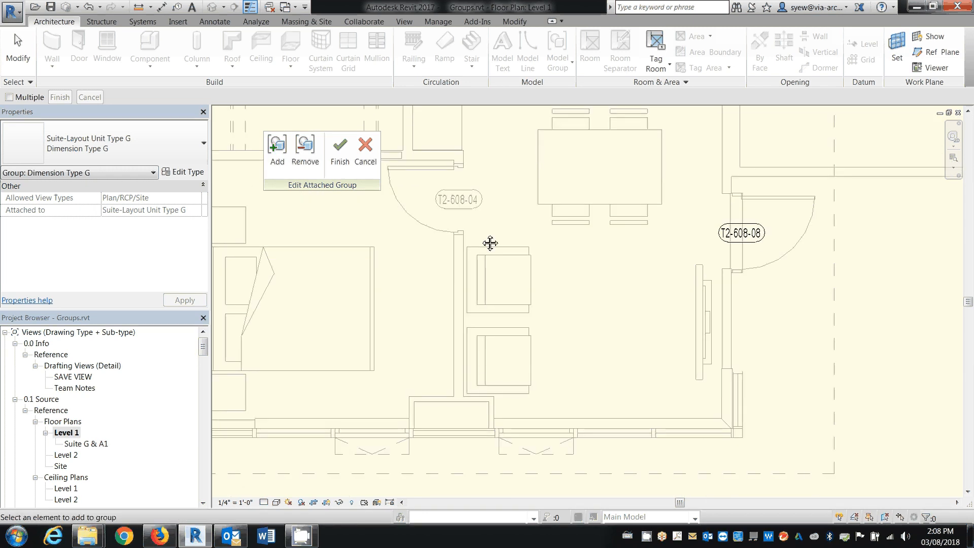
{"action": "left_click", "coordinate": [758, 243]}
{"action": "left_click", "coordinate": [725, 327]}
{"action": "middle_click_drag", "start_coordinate": [589, 259], "coordinate": [611, 487]}
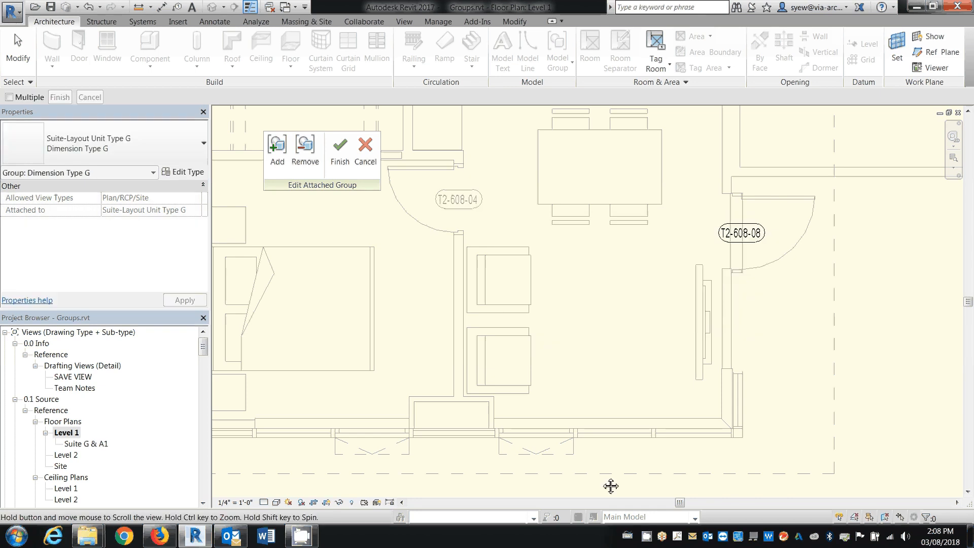
{"action": "scroll", "coordinate": [610, 489], "scroll_direction": "down", "scroll_amount": 2}
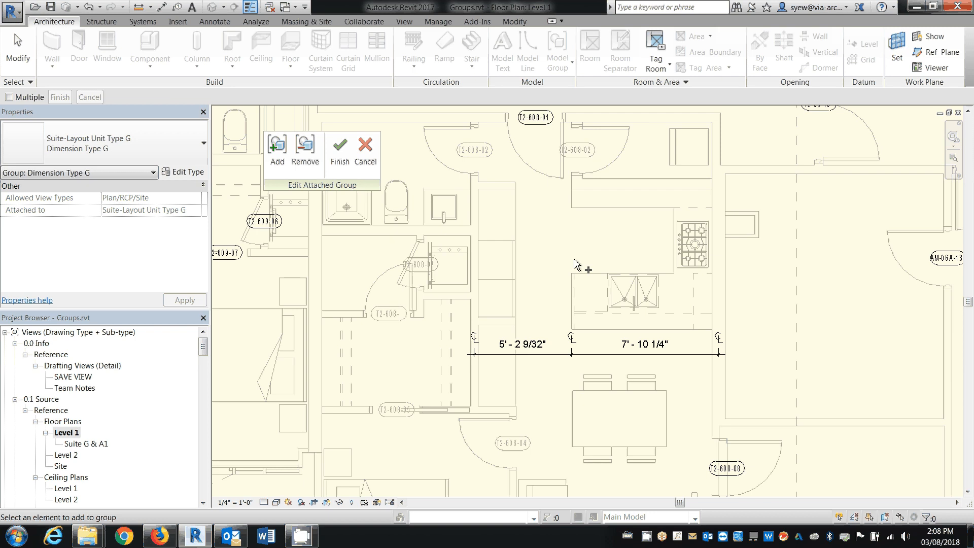
{"action": "left_click", "coordinate": [339, 152]}
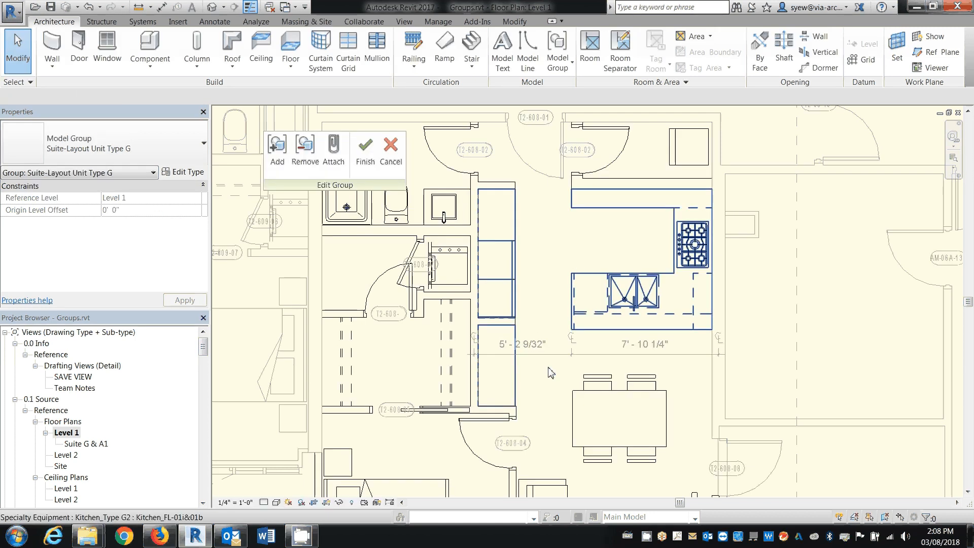
{"action": "left_click", "coordinate": [370, 167]}
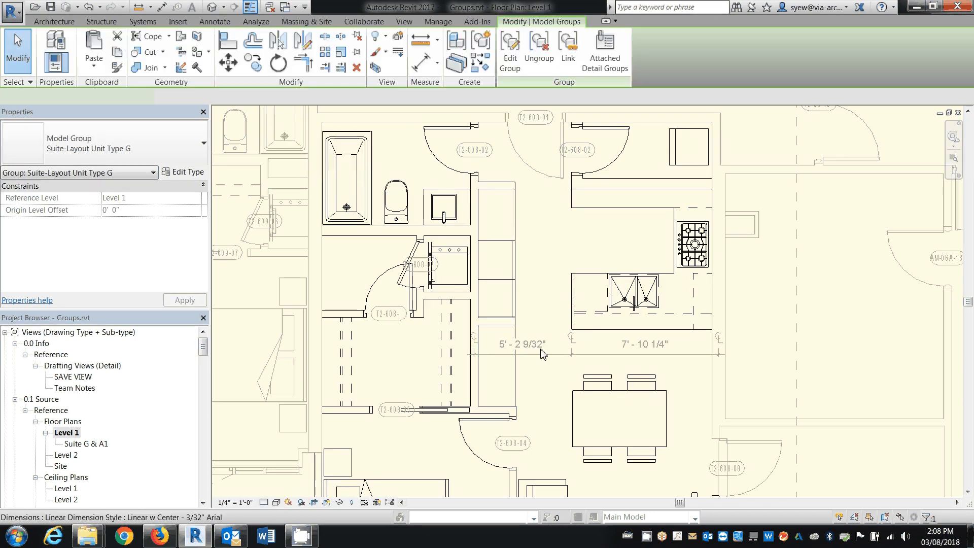
Delete the two-segment dimension string below the kitchen counter
{"action": "left_click", "coordinate": [540, 390]}
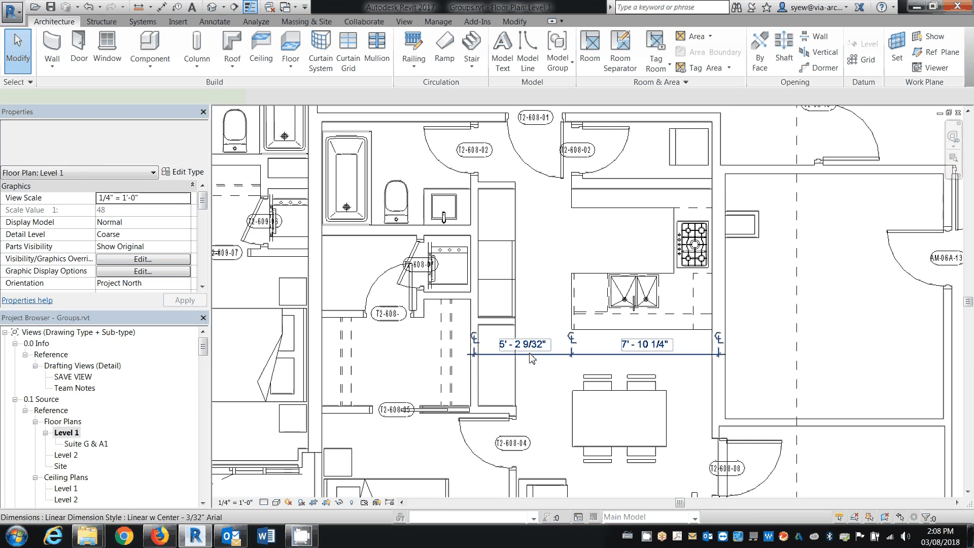
{"action": "left_click", "coordinate": [532, 355]}
{"action": "left_click", "coordinate": [540, 390]}
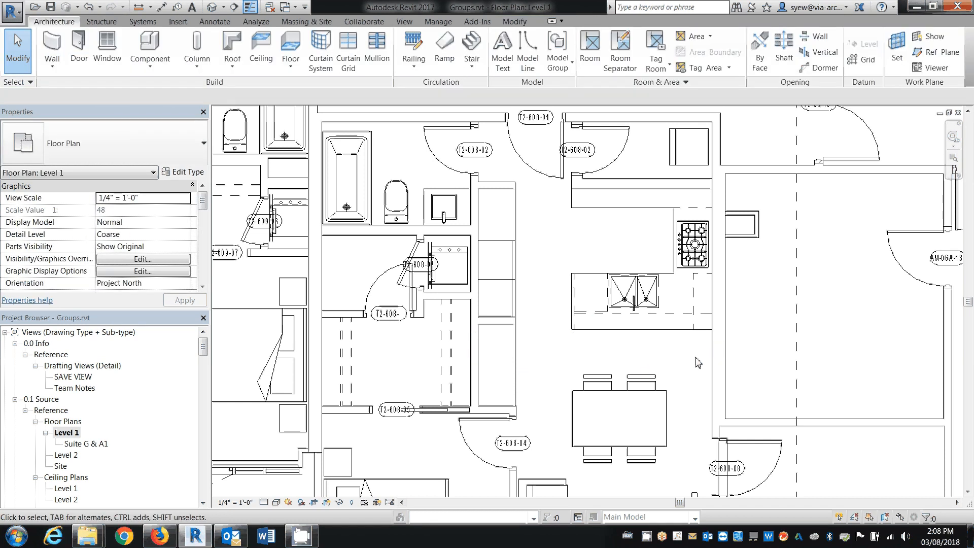
Edit the attached Dimension Type G detail group and draw a short Thin Lines detail line along the kitchen's outer side wall face
{"action": "middle_click_drag", "start_coordinate": [699, 363], "coordinate": [694, 274]}
{"action": "left_click", "coordinate": [516, 366]}
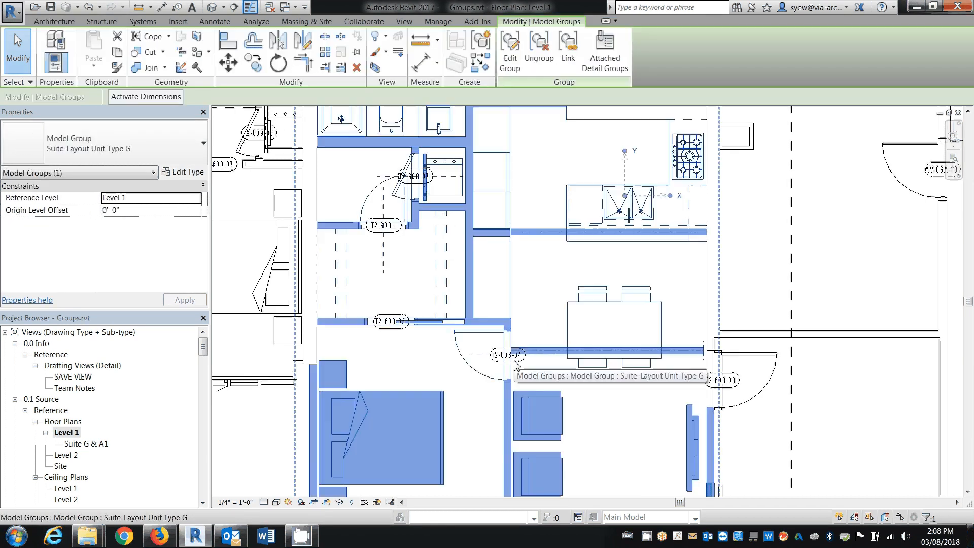
{"action": "left_click", "coordinate": [496, 352]}
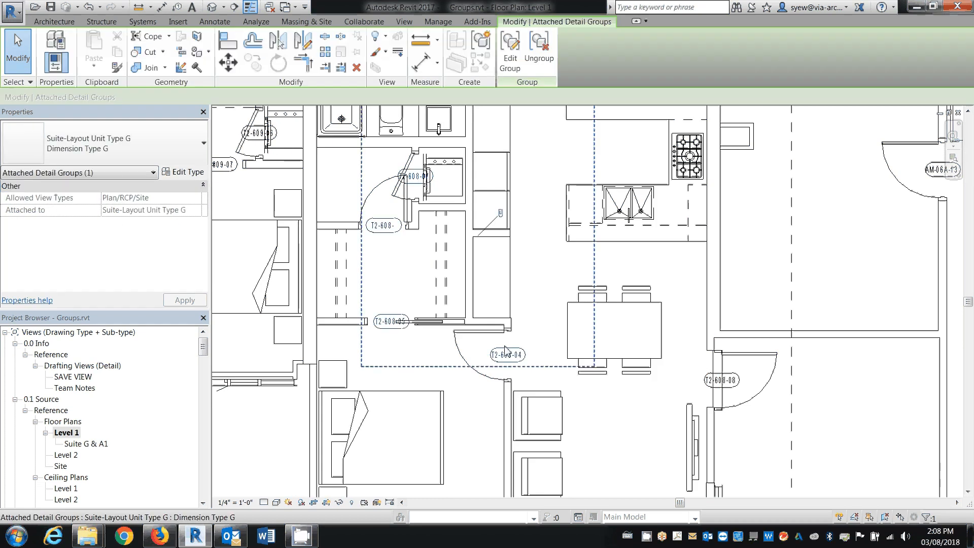
{"action": "left_click", "coordinate": [508, 55]}
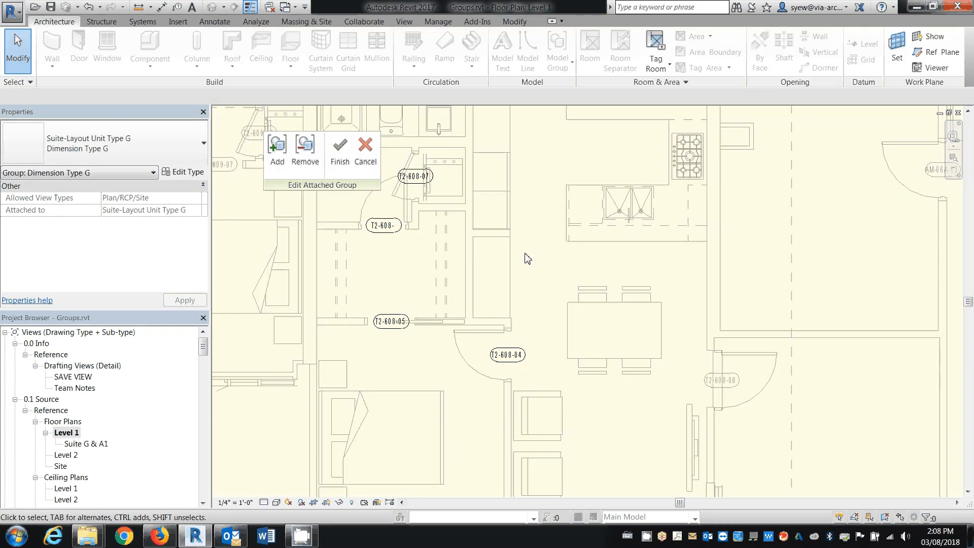
{"action": "scroll", "coordinate": [710, 237], "scroll_direction": "up", "scroll_amount": 2}
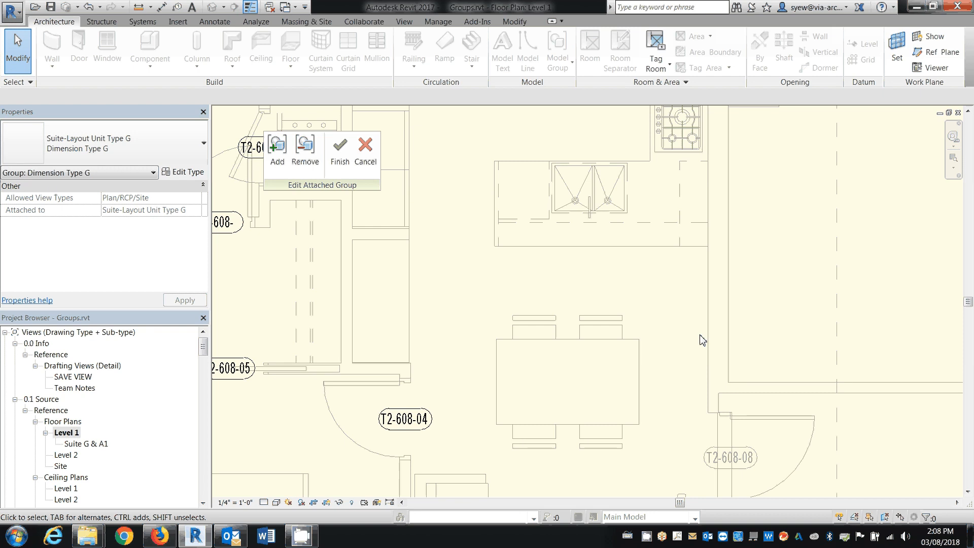
{"action": "key", "text": "d"}
{"action": "key", "text": "l"}
{"action": "left_click", "coordinate": [709, 274]}
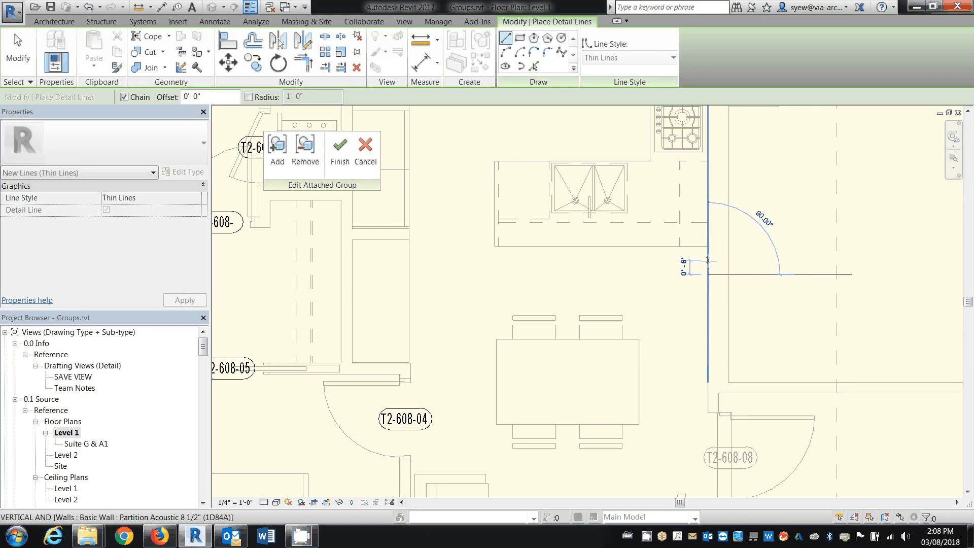
{"action": "left_click", "coordinate": [709, 261]}
{"action": "key", "text": "Escape"}
Place an aligned dimension string from the new detail line through the kitchen counter edge to the closet partition centerline
{"action": "left_click", "coordinate": [165, 8]}
{"action": "left_click", "coordinate": [709, 274]}
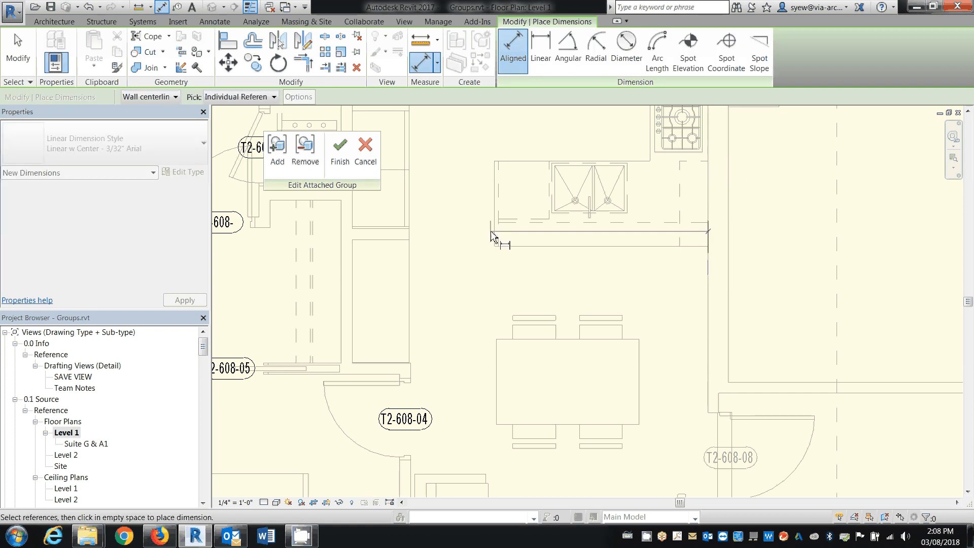
{"action": "left_click", "coordinate": [495, 236]}
{"action": "left_click", "coordinate": [347, 276]}
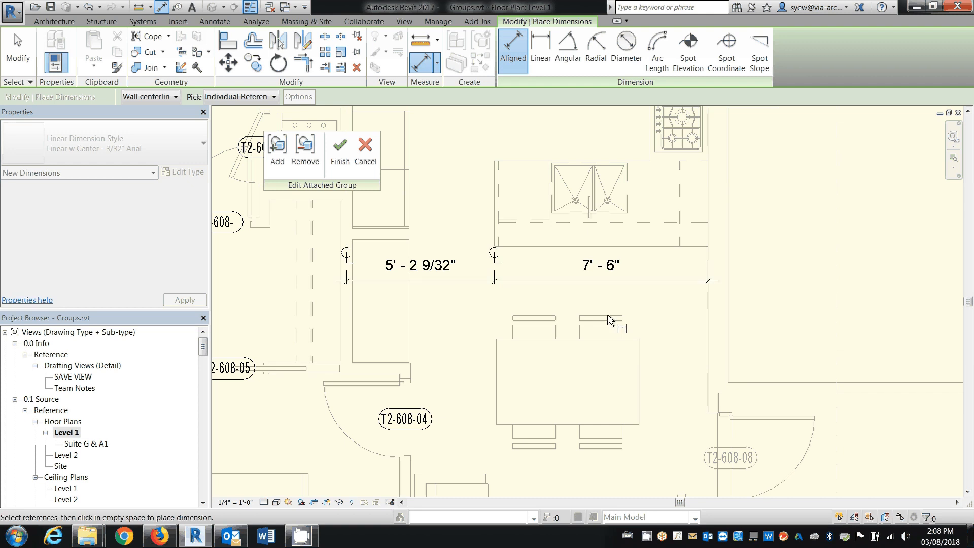
{"action": "middle_click_drag", "start_coordinate": [219, 309], "coordinate": [433, 309]}
{"action": "key", "text": "Escape"}
Draw a short detail line along the closet side of the suite's opposite party wall
{"action": "key", "text": "d"}
{"action": "key", "text": "l"}
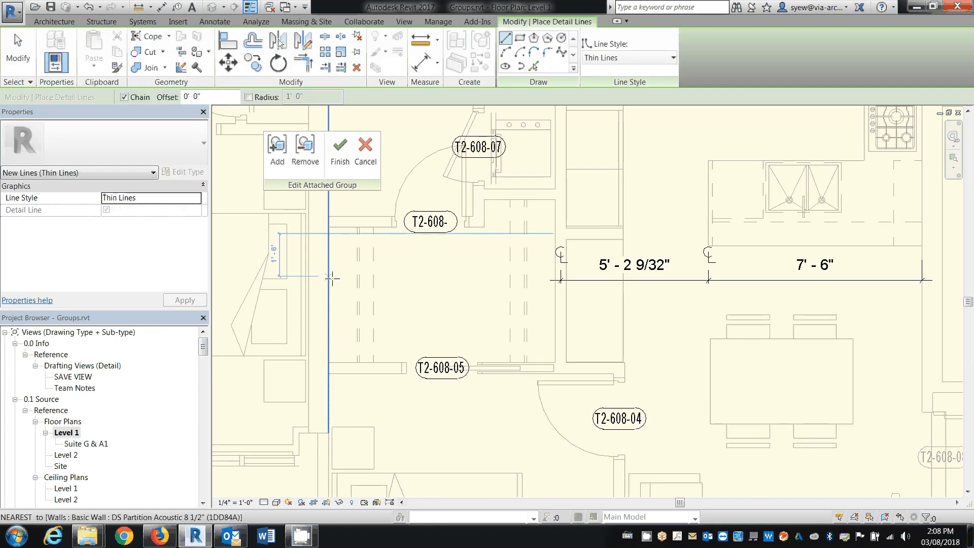
{"action": "key", "text": "Escape"}
{"action": "key", "text": "Escape"}
Extend the dimension string with a witness line to the detail line on the opposite party wall
{"action": "left_click", "coordinate": [596, 282]}
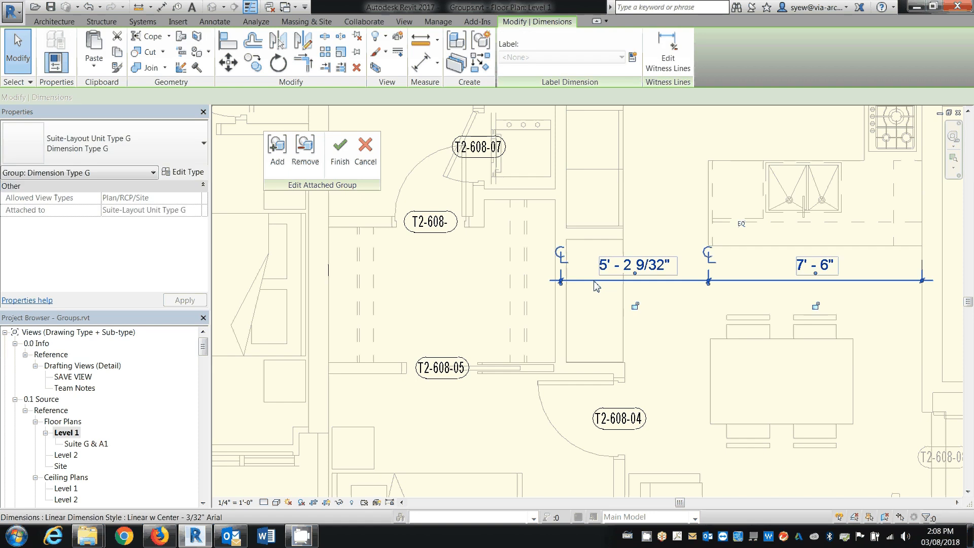
{"action": "left_click", "coordinate": [658, 49]}
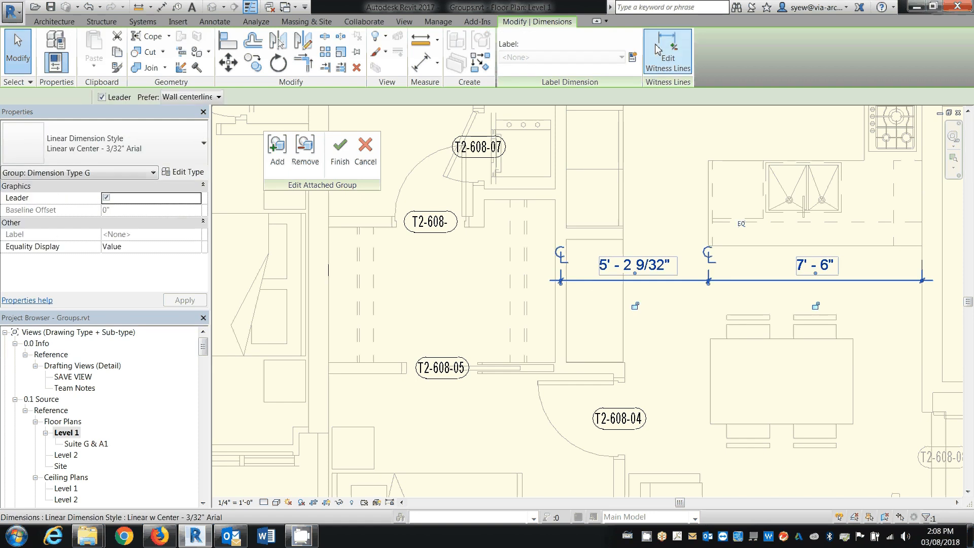
{"action": "left_click", "coordinate": [330, 276]}
{"action": "left_click", "coordinate": [445, 317]}
{"action": "left_click", "coordinate": [357, 312]}
Add the text note "KIT" in the kitchen, move it slightly upward, and finish editing the attached group
{"action": "scroll", "coordinate": [356, 312], "scroll_direction": "down", "scroll_amount": 1}
{"action": "scroll", "coordinate": [358, 316], "scroll_direction": "down", "scroll_amount": 2}
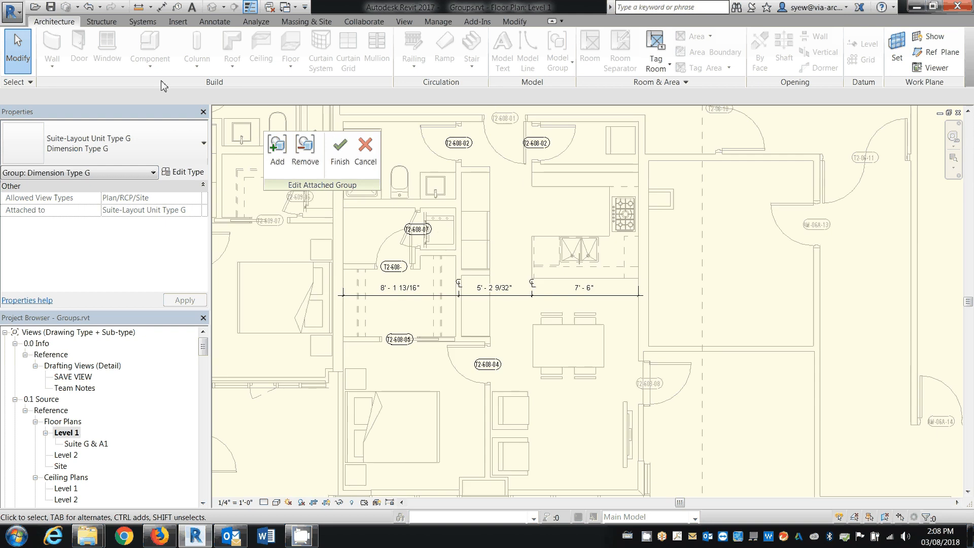
{"action": "left_click", "coordinate": [192, 7]}
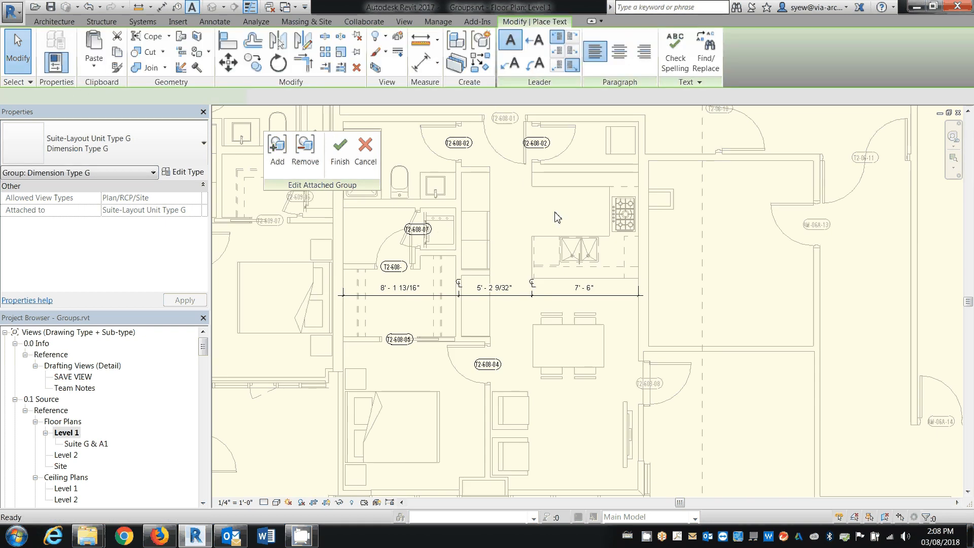
{"action": "left_click", "coordinate": [593, 227]}
{"action": "type", "text": "KIT"}
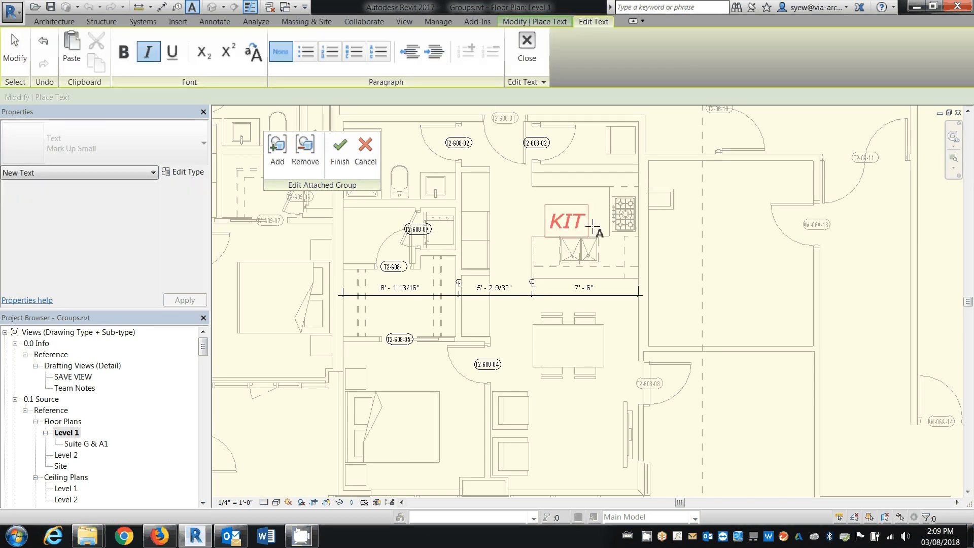
{"action": "left_click", "coordinate": [735, 295]}
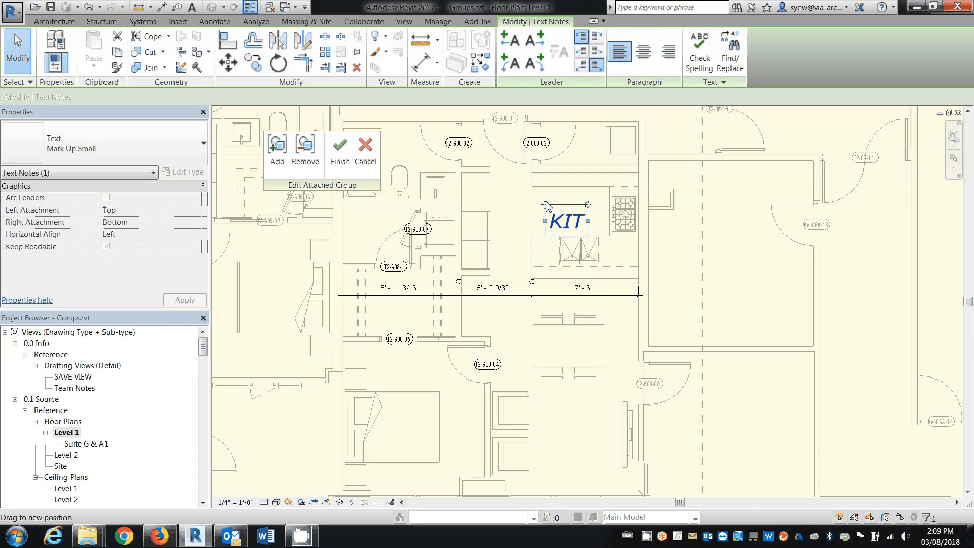
{"action": "left_click_drag", "start_coordinate": [547, 207], "coordinate": [401, 178]}
{"action": "left_click", "coordinate": [340, 148]}
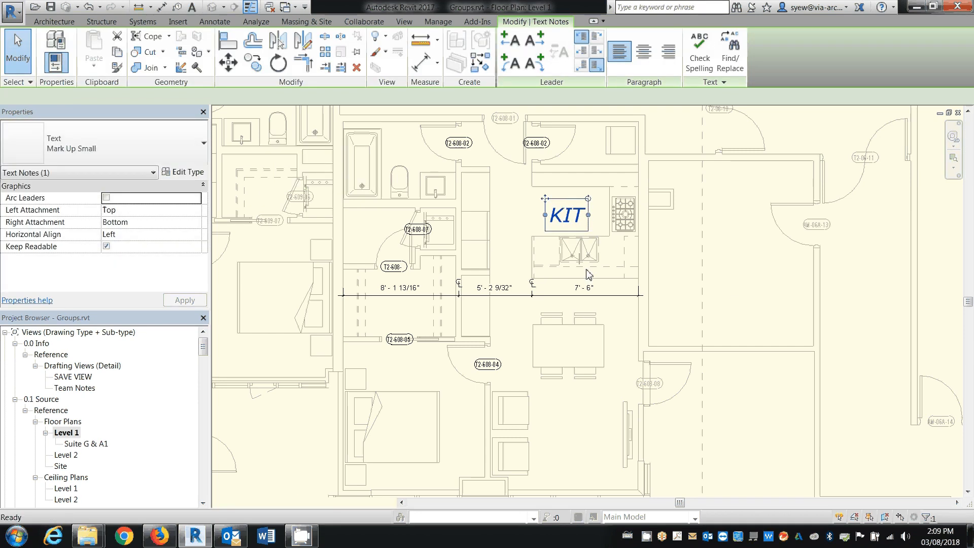
Copy the Suite-Layout Unit Type G model group to the clipboard and open the Level 2 floor plan
{"action": "scroll", "coordinate": [372, 190], "scroll_direction": "down", "scroll_amount": 3}
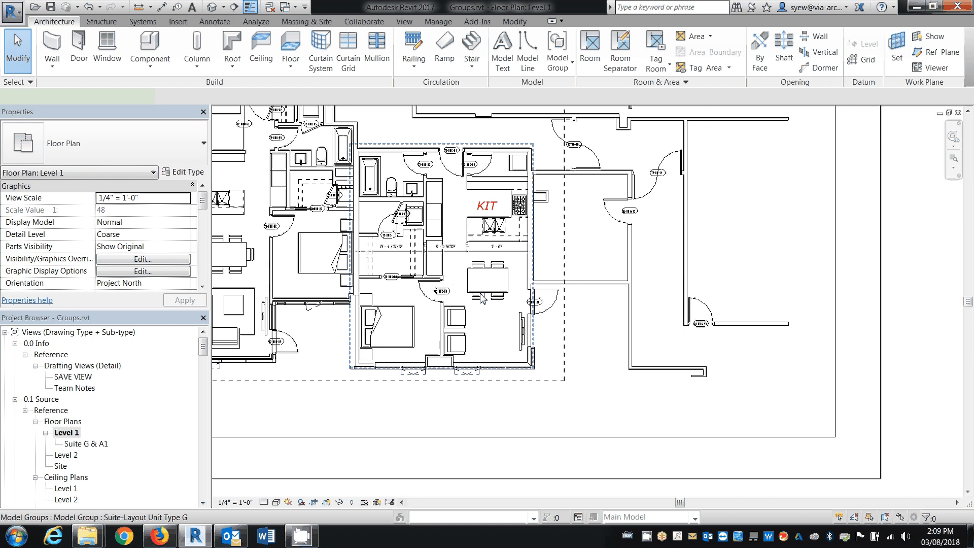
{"action": "left_click", "coordinate": [406, 304]}
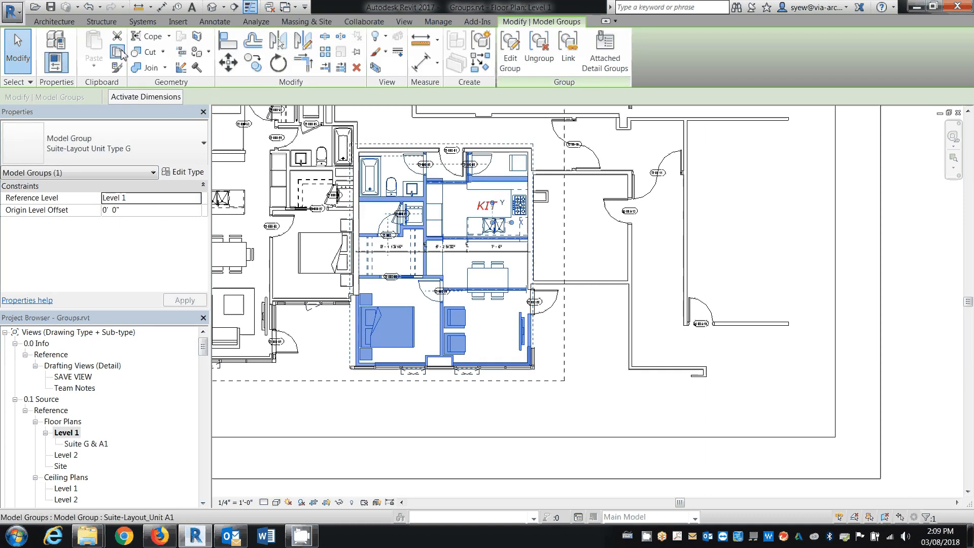
{"action": "double_click", "coordinate": [73, 455]}
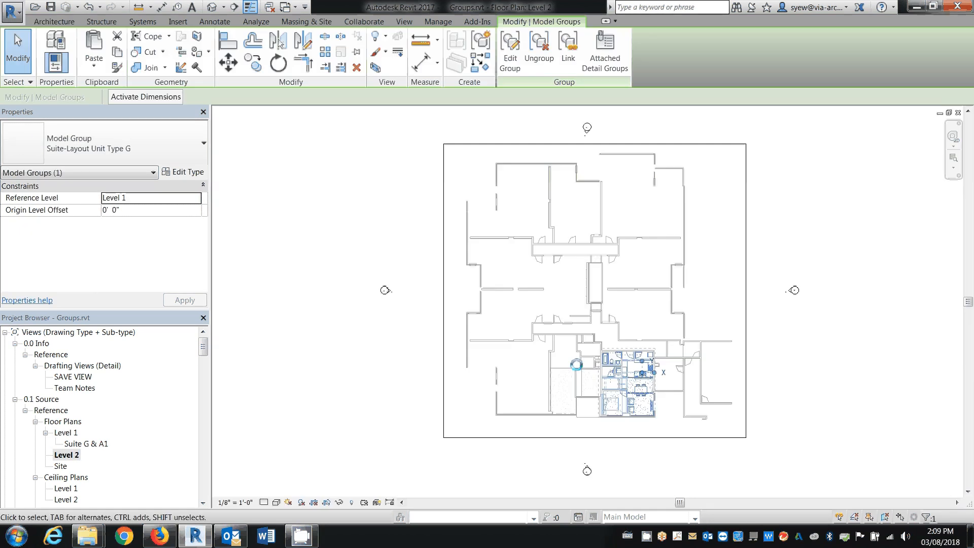
Set the Level 2 floor plan's underlay base level to None
{"action": "left_click", "coordinate": [687, 426]}
{"action": "scroll", "coordinate": [687, 426], "scroll_direction": "up", "scroll_amount": 4}
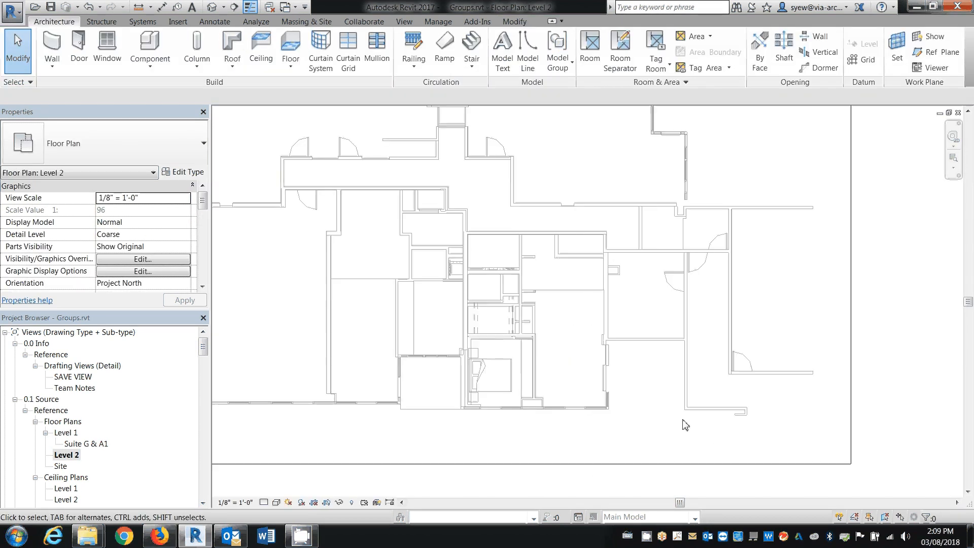
{"action": "scroll", "coordinate": [198, 264], "scroll_direction": "down", "scroll_amount": 5}
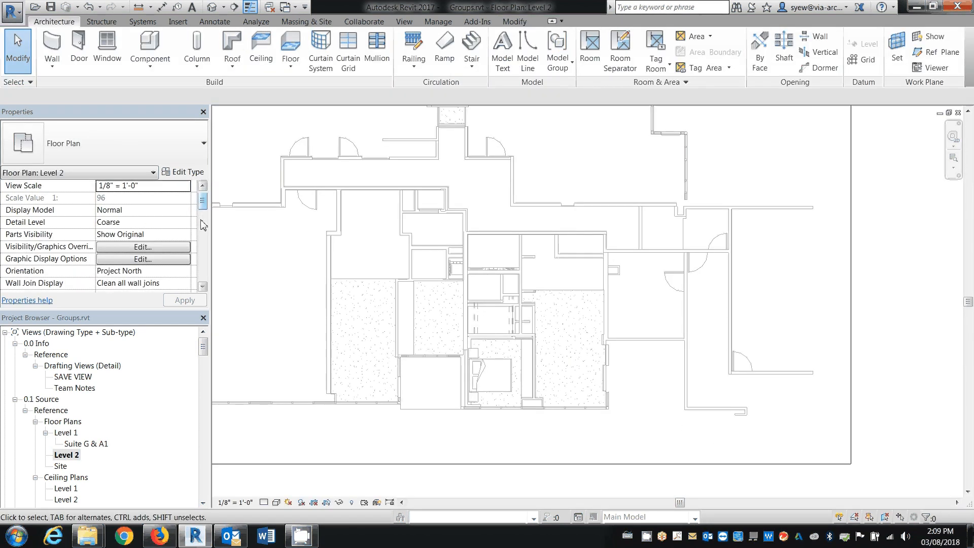
{"action": "left_click", "coordinate": [187, 248]}
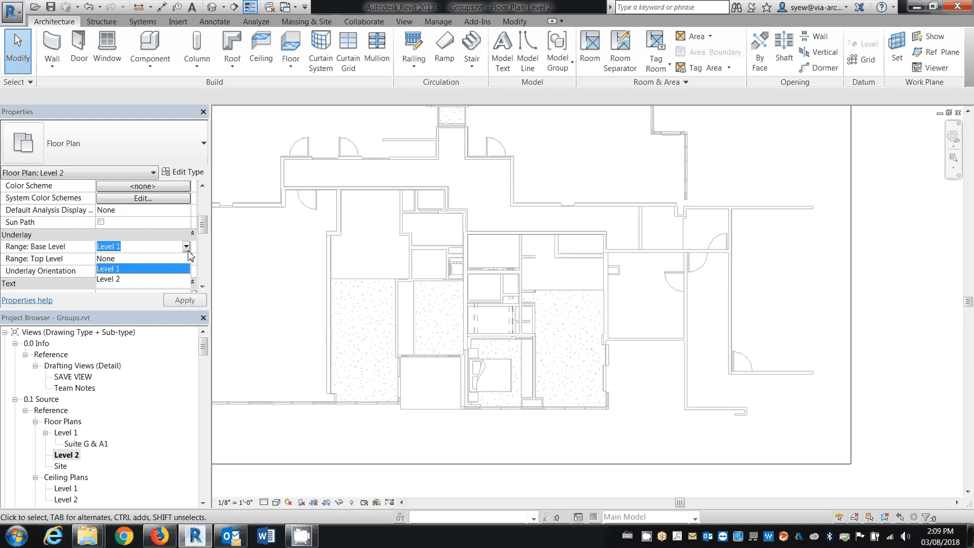
{"action": "left_click", "coordinate": [107, 258]}
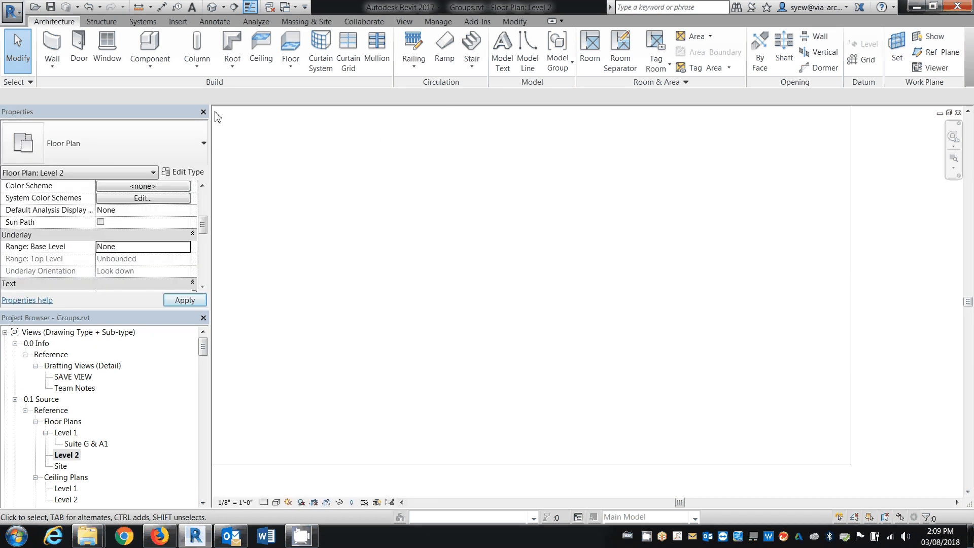
Paste the copied Suite-Layout Unit Type G group into Level 2, aligned to the current view
{"action": "left_click", "coordinate": [514, 22]}
{"action": "left_click", "coordinate": [93, 62]}
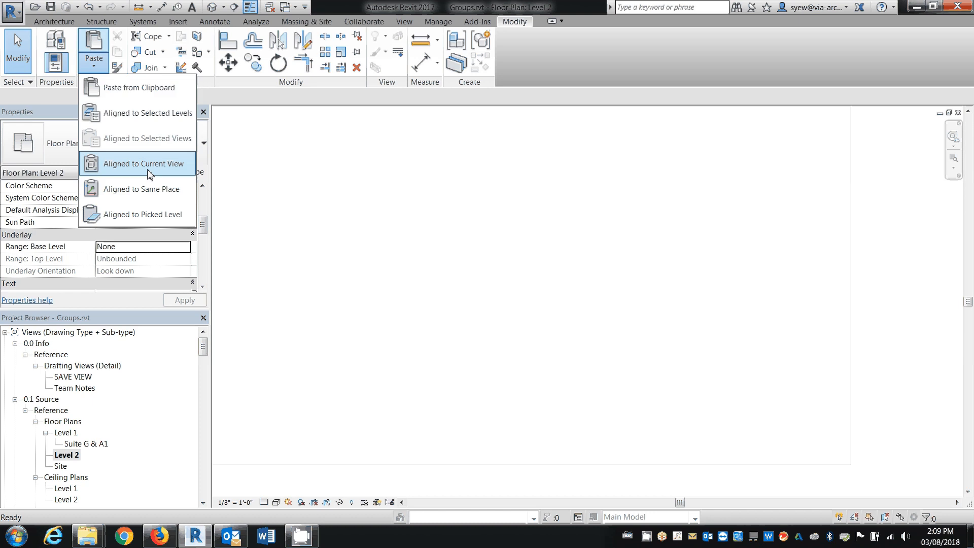
{"action": "left_click", "coordinate": [150, 174]}
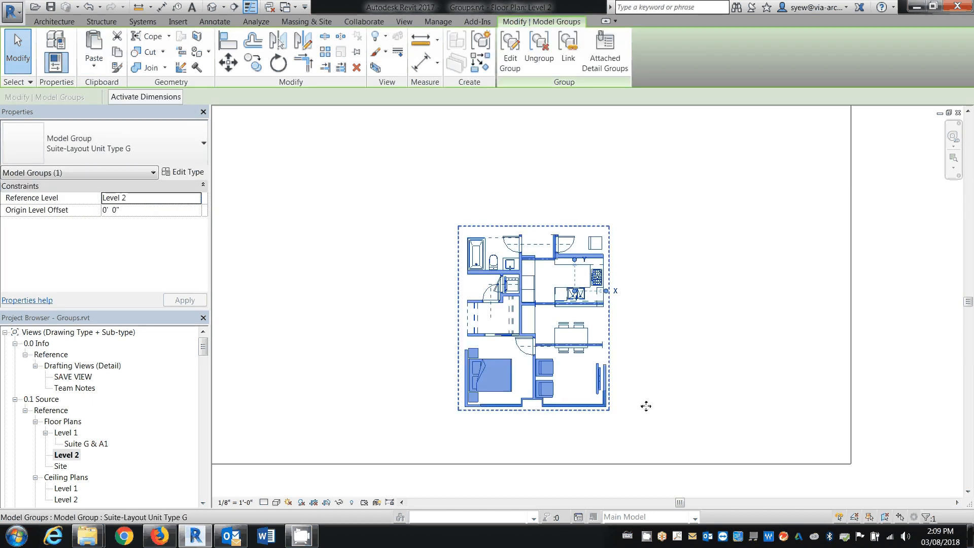
{"action": "left_click", "coordinate": [646, 407]}
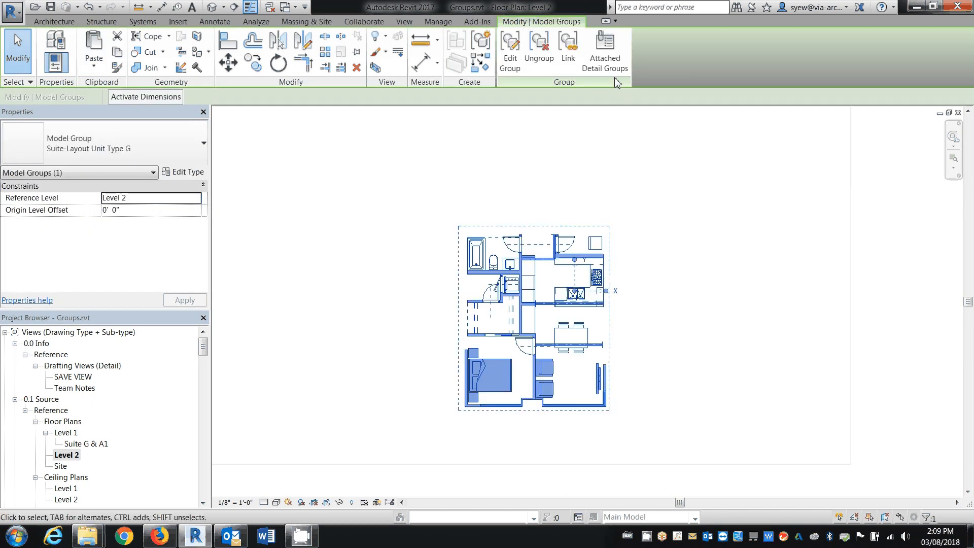
Place the attached detail group "Floor Plan: Dimension Type G" on the pasted Level 2 suite group
{"action": "left_click", "coordinate": [612, 73]}
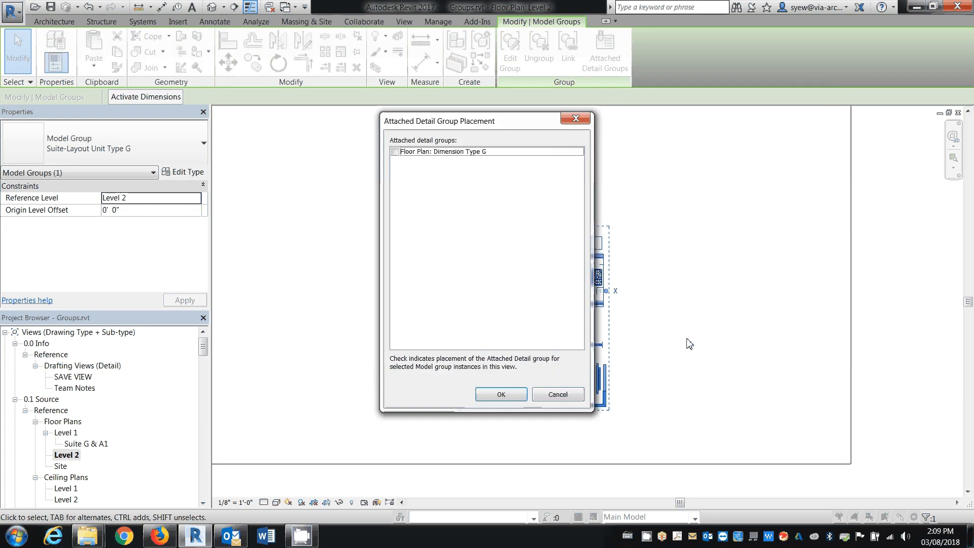
{"action": "left_click", "coordinate": [500, 395]}
{"action": "left_click", "coordinate": [676, 394]}
{"action": "scroll", "coordinate": [538, 407], "scroll_direction": "up", "scroll_amount": 3}
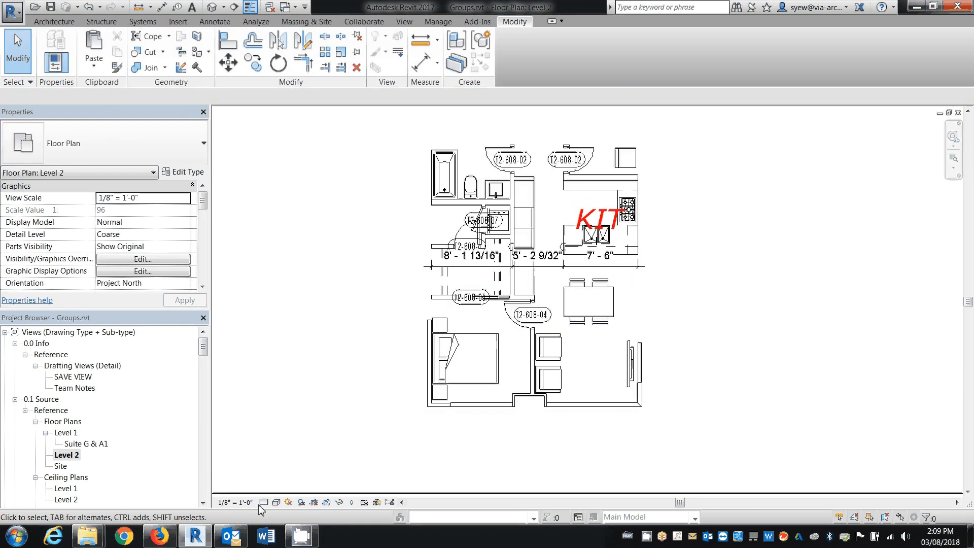
Set the Level 2 floor plan's view scale to 1/4" = 1'-0"
{"action": "left_click", "coordinate": [238, 502]}
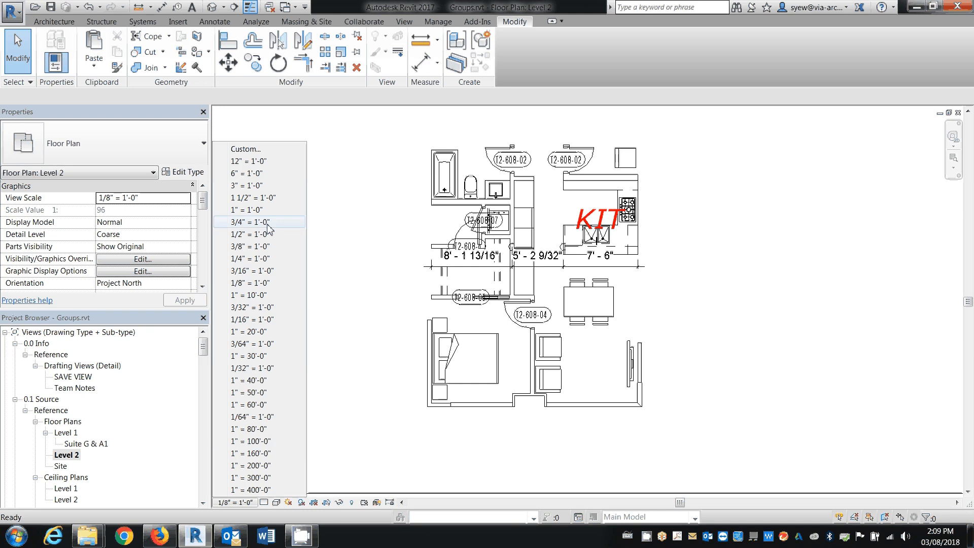
{"action": "left_click", "coordinate": [248, 258]}
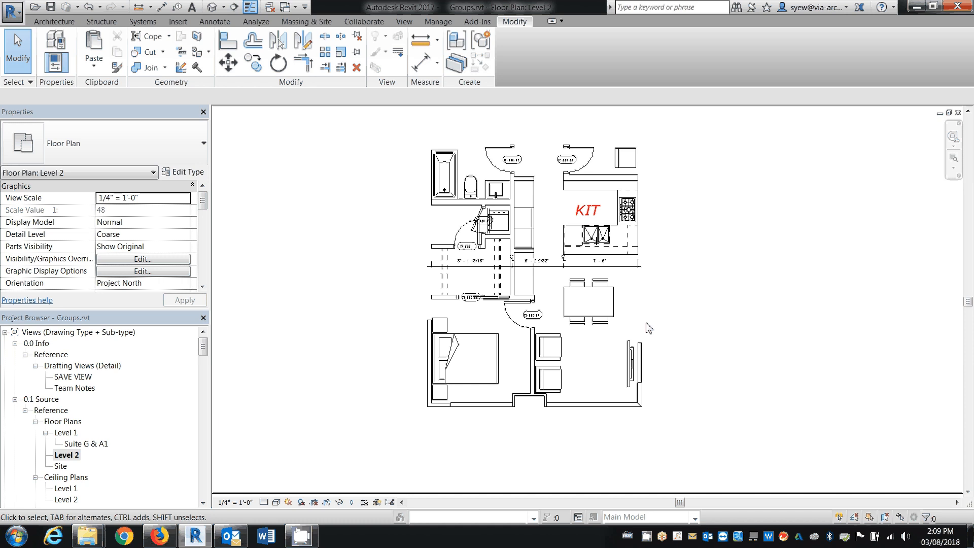
{"action": "scroll", "coordinate": [573, 287], "scroll_direction": "up", "scroll_amount": 3}
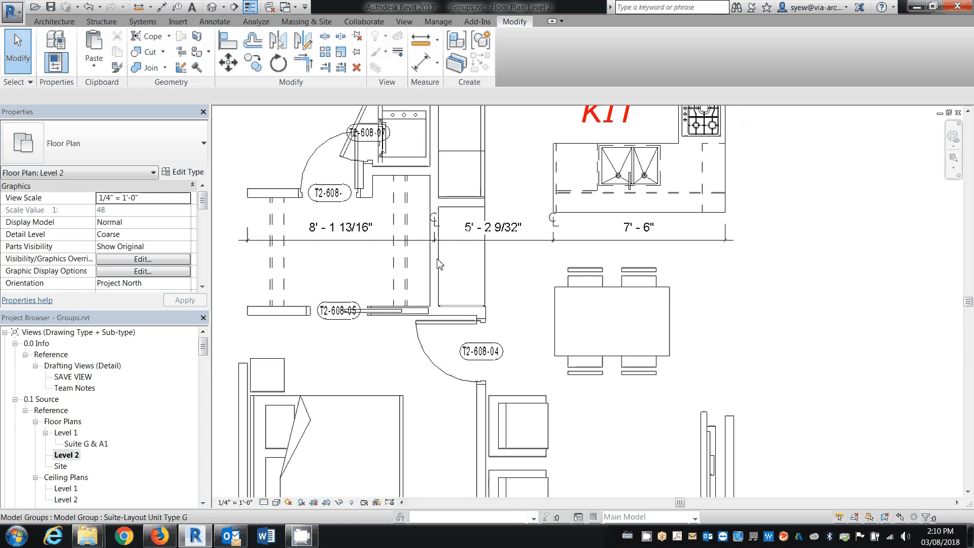
{"action": "scroll", "coordinate": [445, 273], "scroll_direction": "down", "scroll_amount": 4}
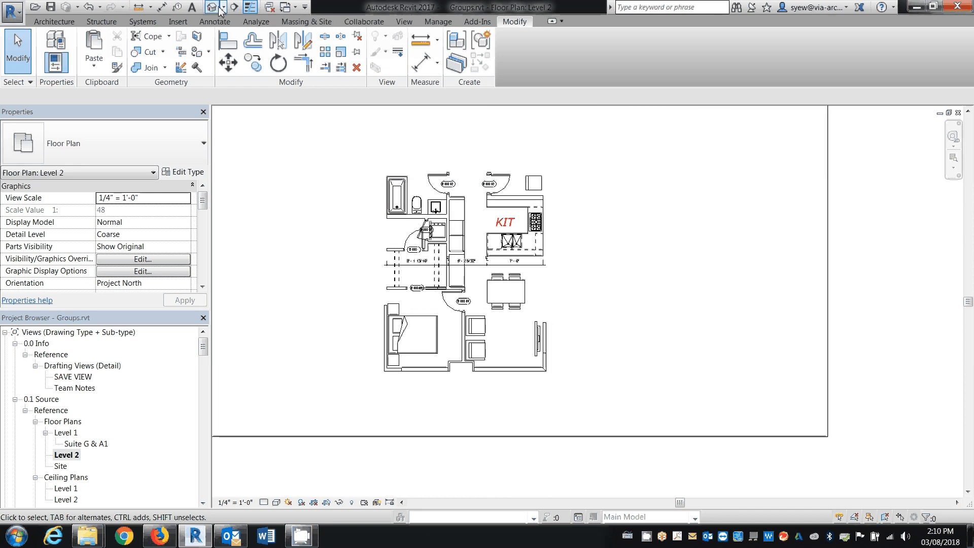
Open the Level 1 ceiling plan and go to the South elevation through its elevation marker
{"action": "double_click", "coordinate": [66, 489]}
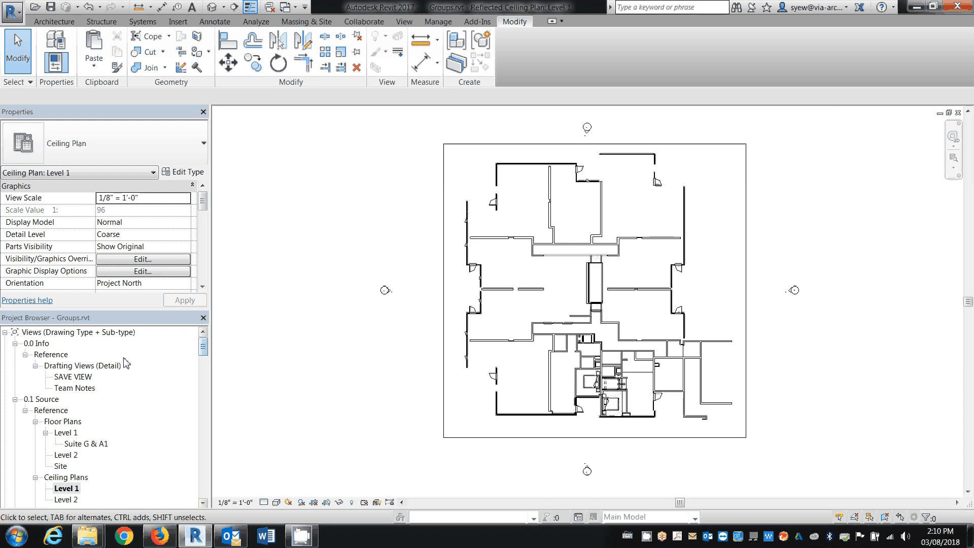
{"action": "left_click", "coordinate": [587, 470]}
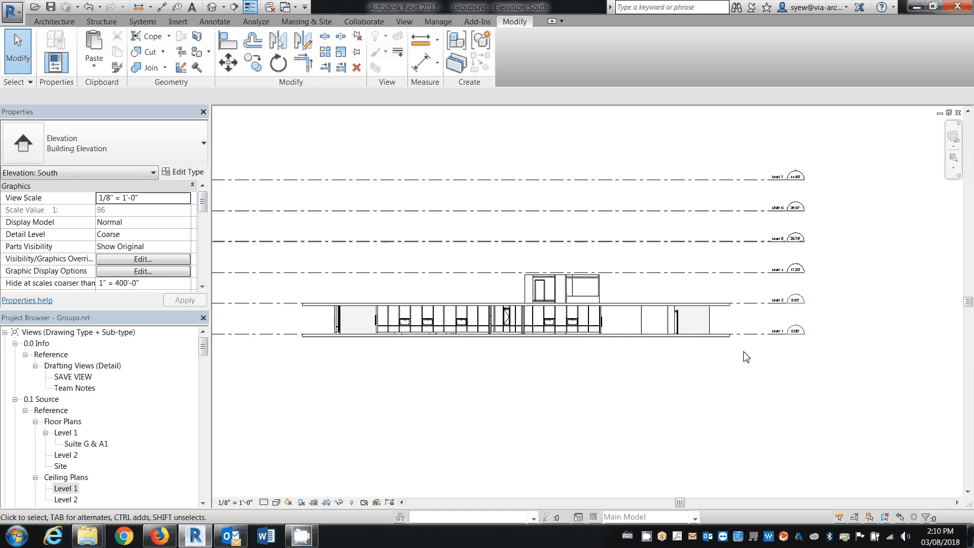
{"action": "scroll", "coordinate": [815, 298], "scroll_direction": "up", "scroll_amount": 3}
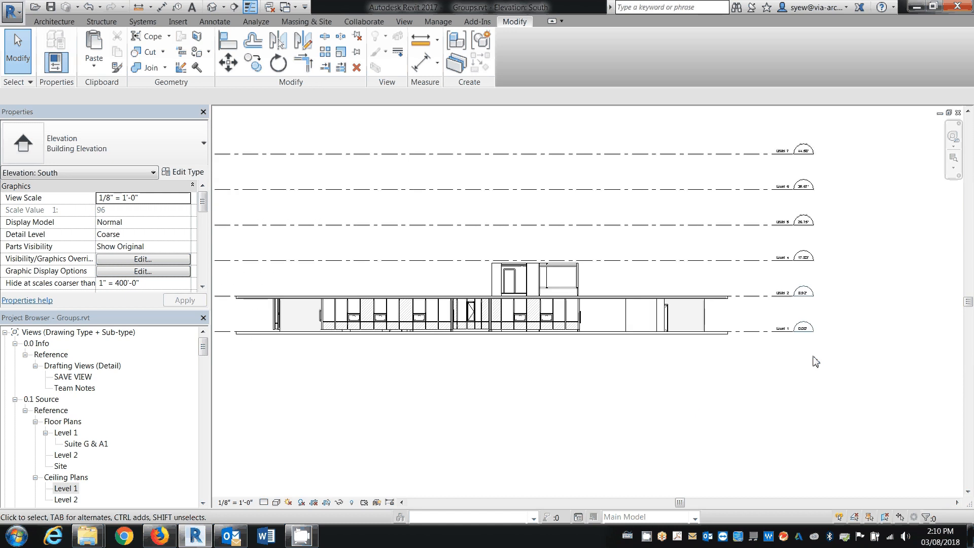
Add an aligned dimension between Level 1 and Level 2 beside the level heads in the South elevation
{"action": "left_click", "coordinate": [162, 7]}
{"action": "left_click", "coordinate": [682, 348]}
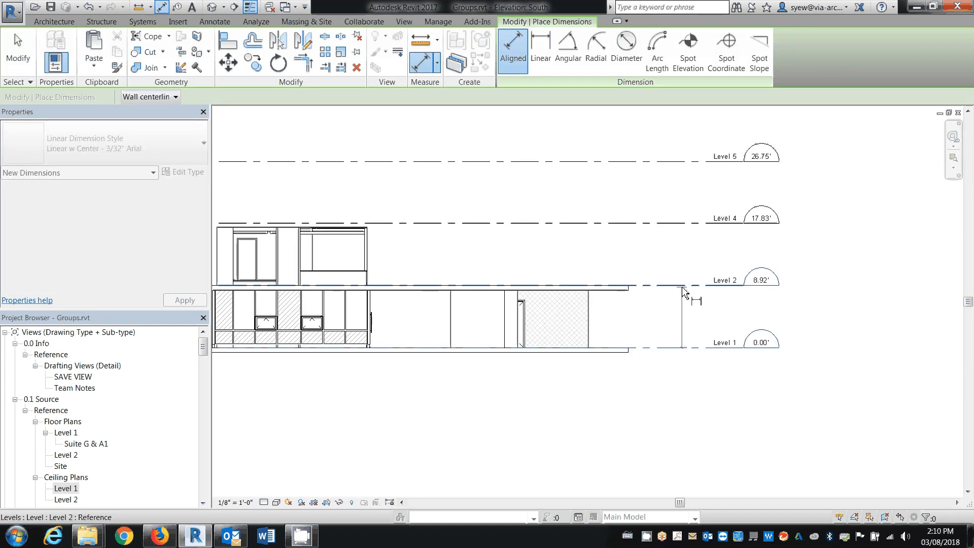
{"action": "left_click", "coordinate": [683, 286]}
{"action": "left_click", "coordinate": [679, 318]}
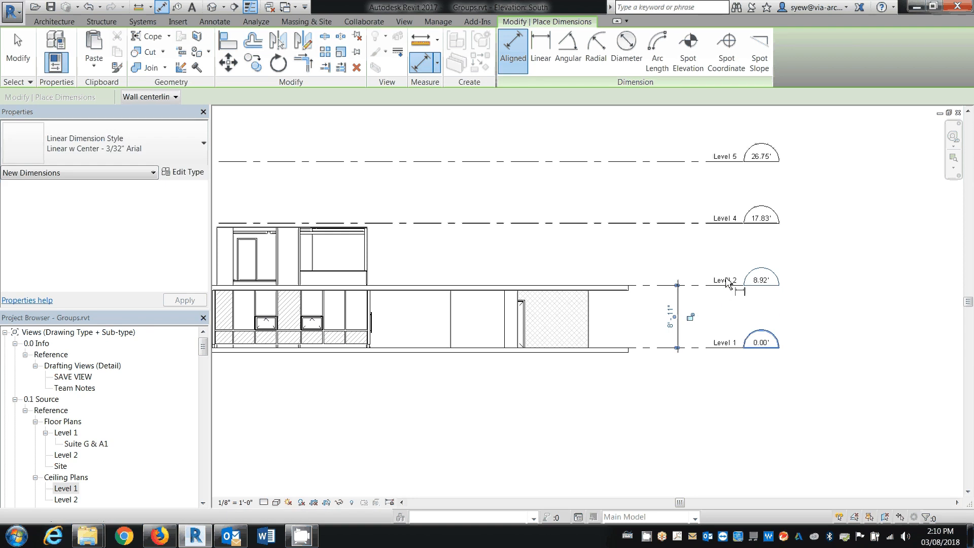
{"action": "key", "text": "Escape"}
{"action": "key", "text": "Escape"}
Try to move the Level 2 line up by 1"
{"action": "left_click", "coordinate": [711, 285]}
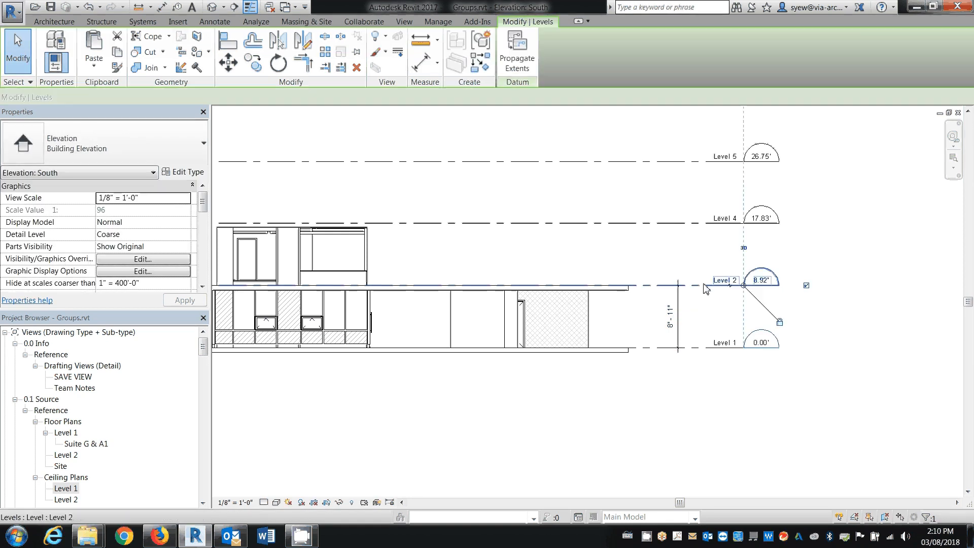
{"action": "left_click", "coordinate": [229, 64]}
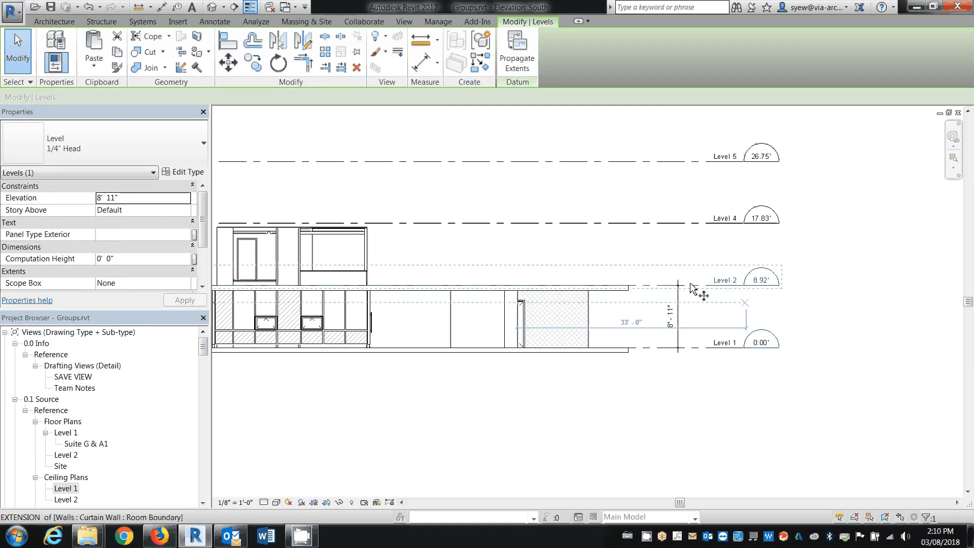
{"action": "left_click", "coordinate": [690, 283]}
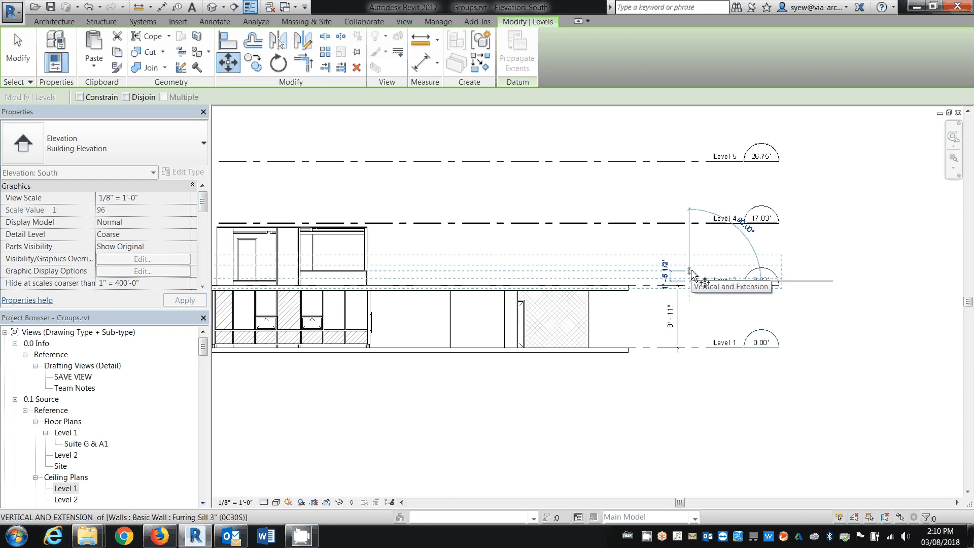
{"action": "type", "text": "1\""}
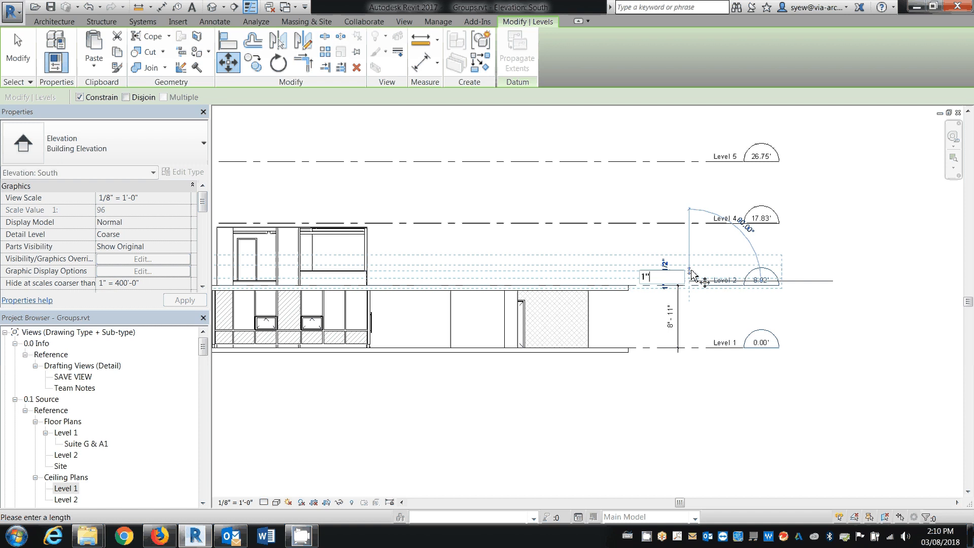
{"action": "key", "text": "Return"}
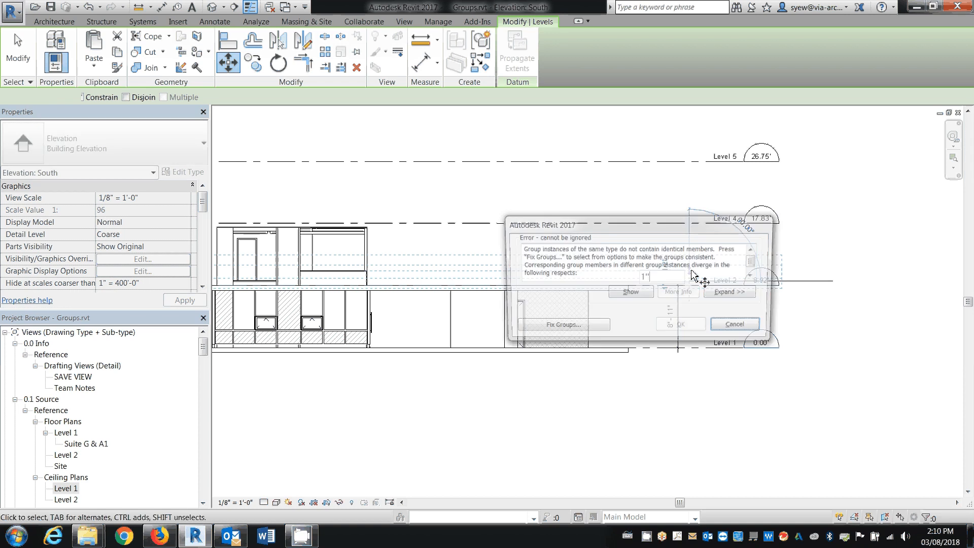
{"action": "left_click", "coordinate": [739, 327]}
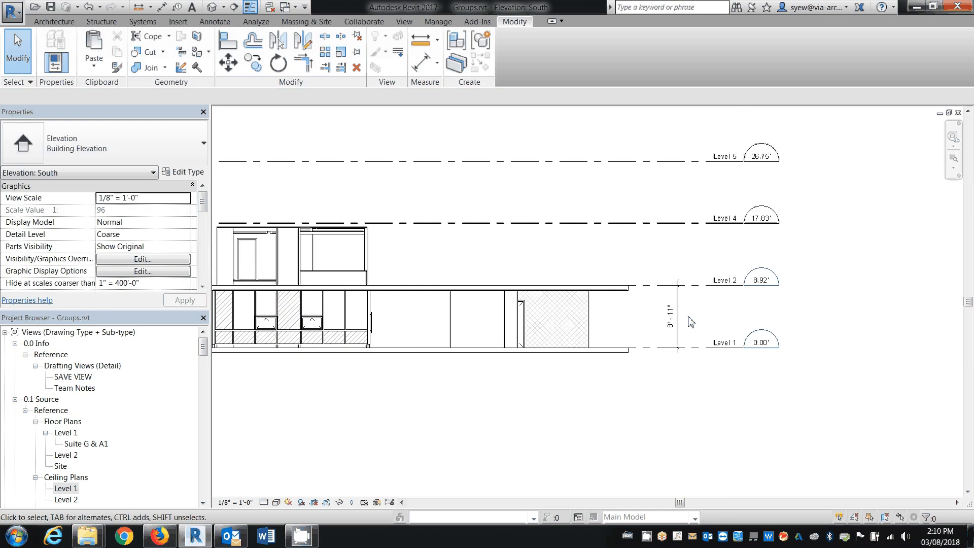
Add aligned dimensions from Level 2 to Level 4 and from Level 4 to Level 5, in line with the existing one
{"action": "middle_click_drag", "start_coordinate": [729, 340], "coordinate": [686, 402]}
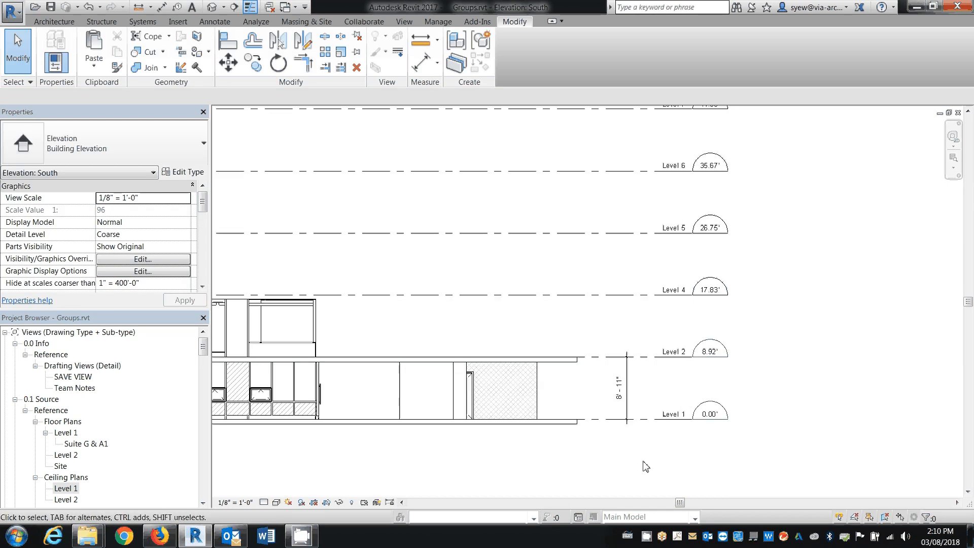
{"action": "scroll", "coordinate": [618, 482], "scroll_direction": "down", "scroll_amount": 1}
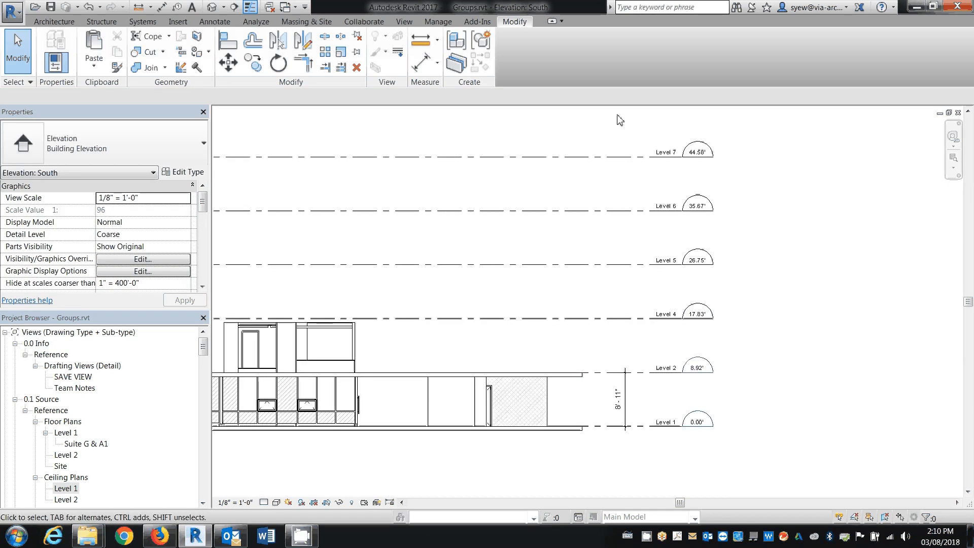
{"action": "left_click", "coordinate": [162, 7]}
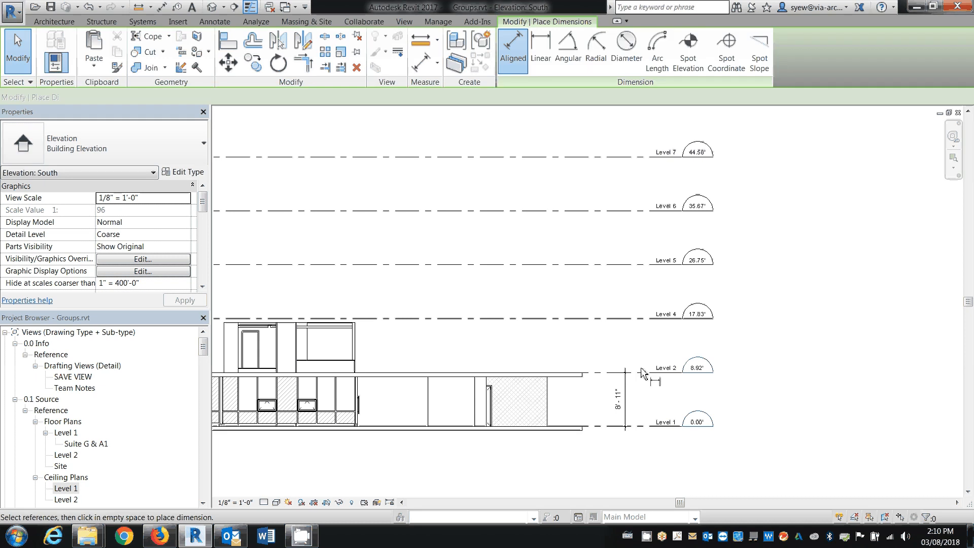
{"action": "left_click", "coordinate": [628, 319]}
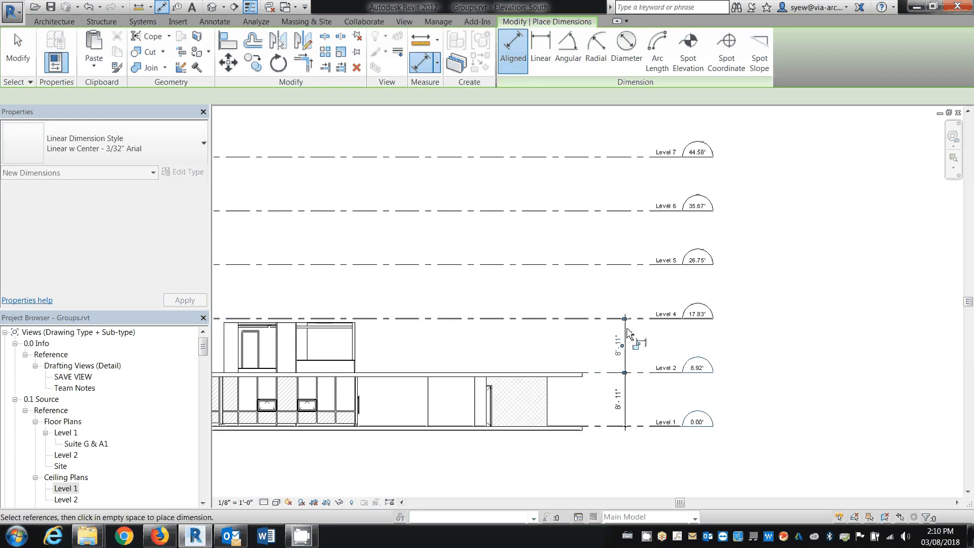
{"action": "left_click", "coordinate": [628, 333]}
{"action": "left_click", "coordinate": [637, 318]}
{"action": "left_click", "coordinate": [634, 273]}
{"action": "left_click", "coordinate": [639, 272]}
{"action": "left_click", "coordinate": [637, 266]}
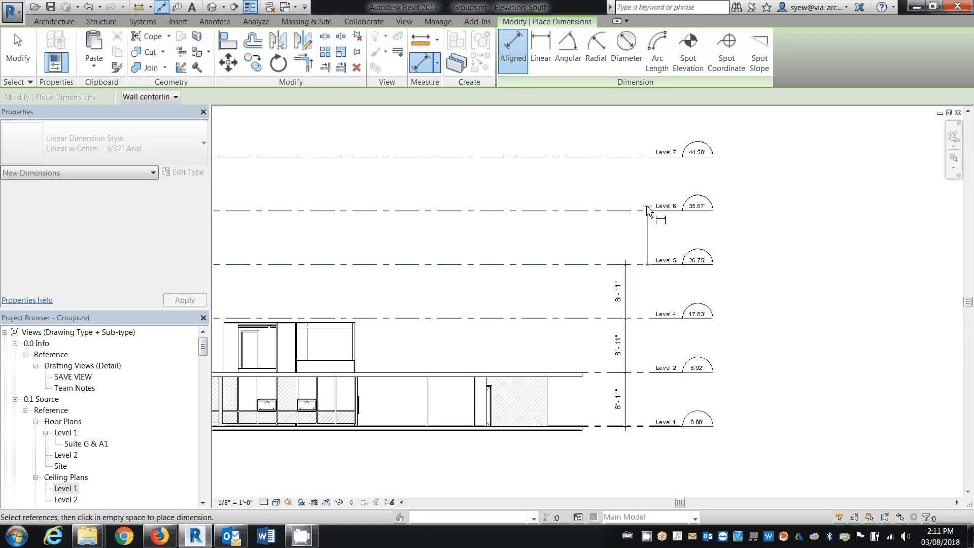
Continue the dimension string with aligned dimensions from Level 5 to Level 6 and from Level 6 to Level 7
{"action": "left_click", "coordinate": [627, 220]}
{"action": "left_click", "coordinate": [638, 211]}
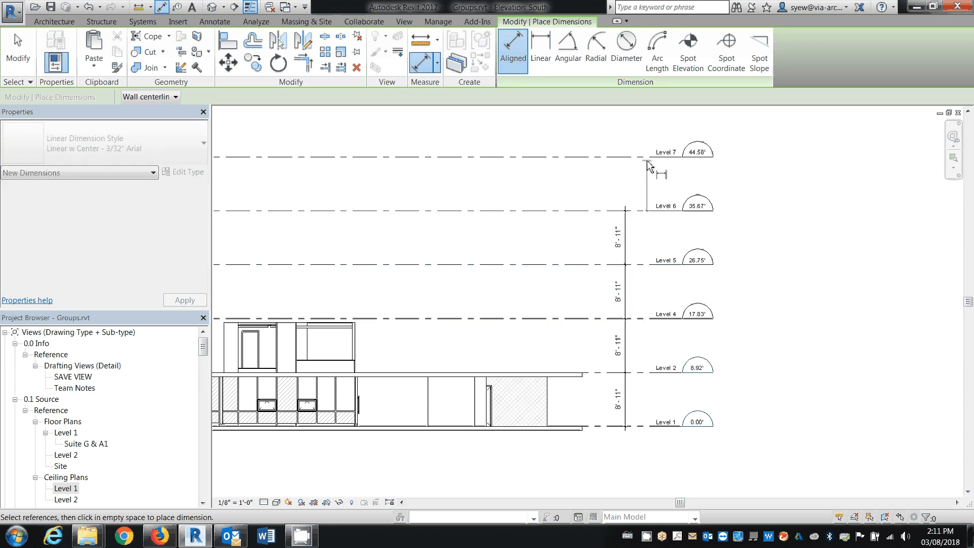
{"action": "left_click", "coordinate": [648, 158]}
{"action": "left_click", "coordinate": [626, 172]}
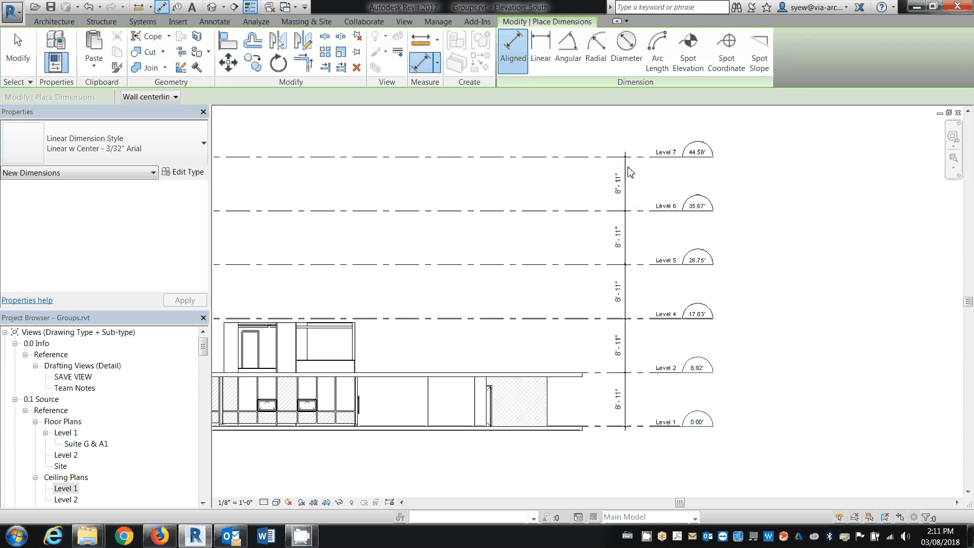
{"action": "key", "text": "Escape"}
{"action": "key", "text": "Escape"}
Label all five level-to-level dimensions with a new global parameter named "Typical Height", grouped under Dimensions
{"action": "left_click_drag", "start_coordinate": [671, 460], "coordinate": [679, 479]}
{"action": "left_click", "coordinate": [633, 57]}
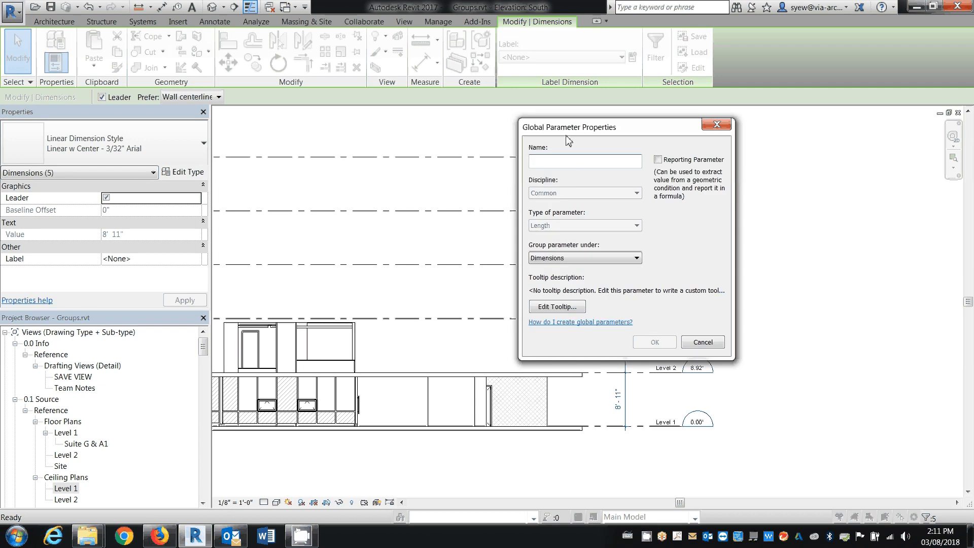
{"action": "left_click_drag", "start_coordinate": [567, 136], "coordinate": [475, 136]}
{"action": "type", "text": "Typ"}
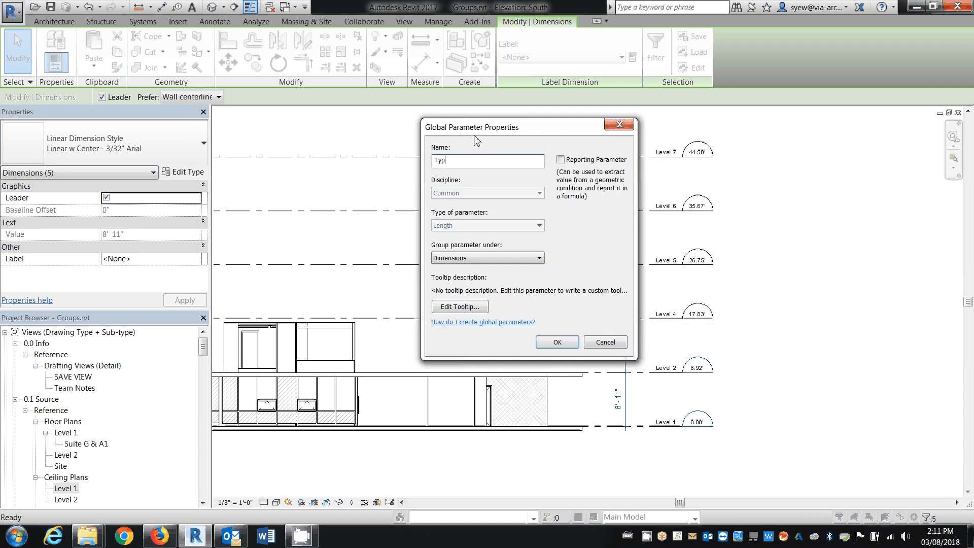
{"action": "type", "text": "ical Height"}
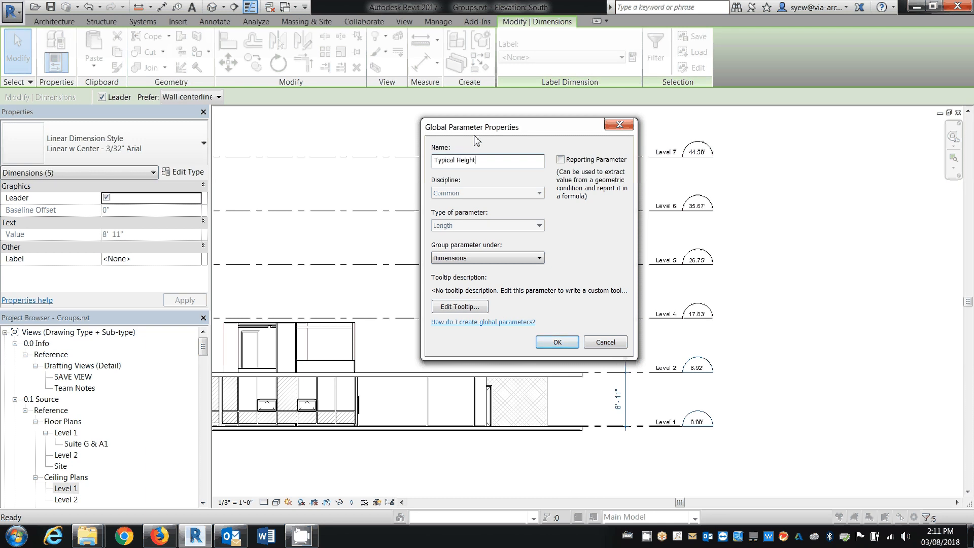
{"action": "left_click", "coordinate": [558, 343]}
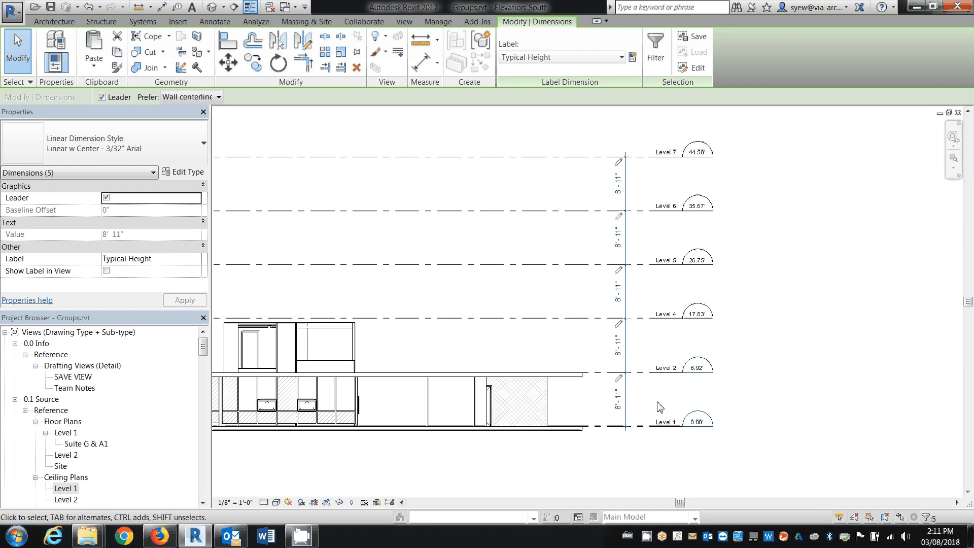
Set the global parameter Typical Height to 9' and apply it to the levels
{"action": "left_click", "coordinate": [439, 22]}
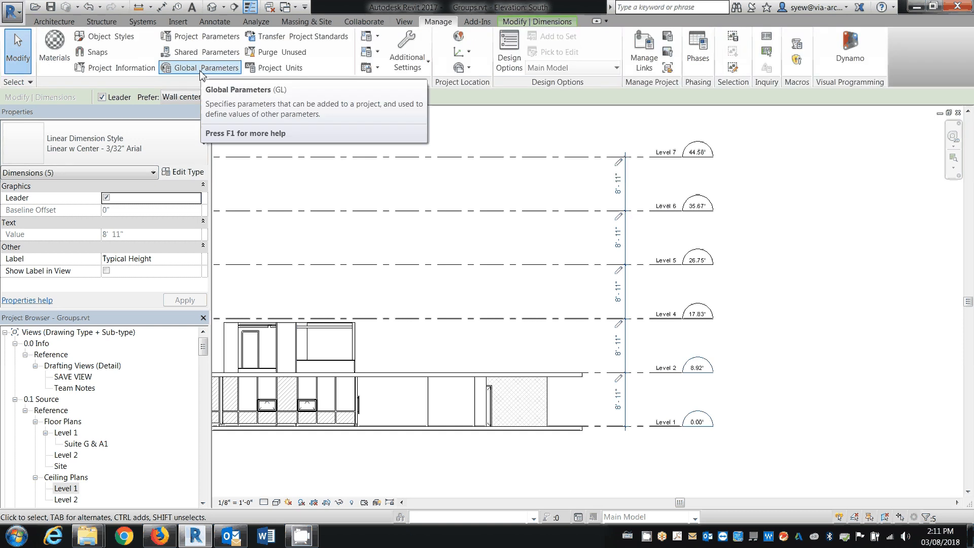
{"action": "left_click", "coordinate": [201, 73]}
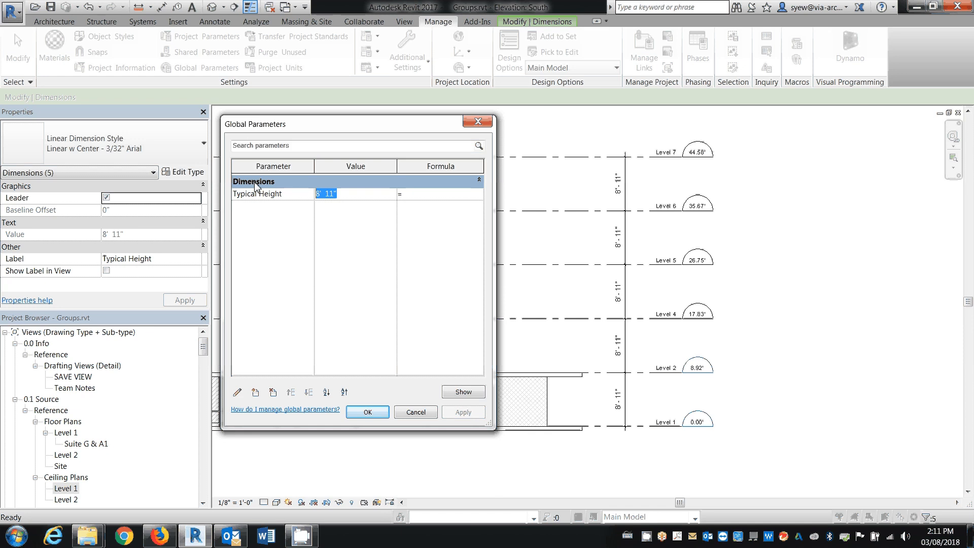
{"action": "type", "text": "9'"}
{"action": "key", "text": "Return"}
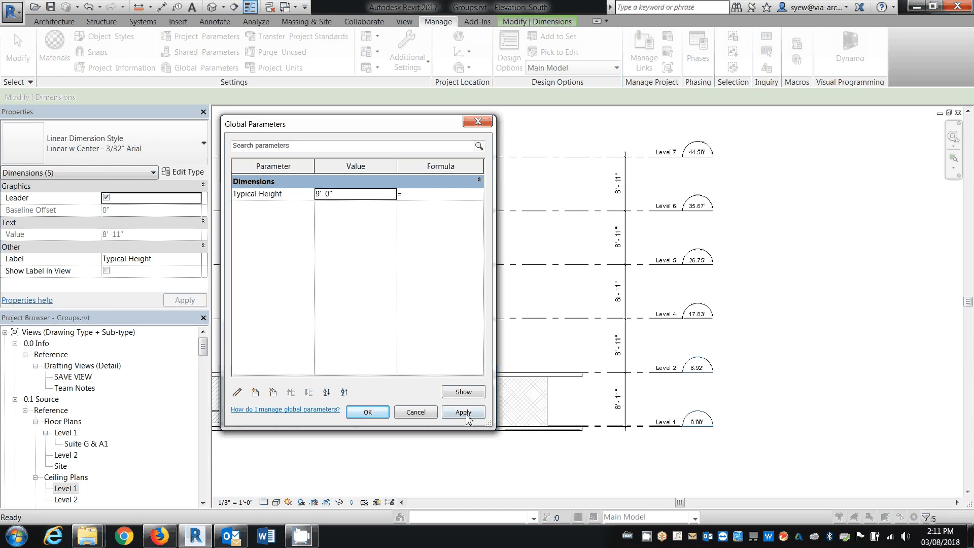
{"action": "left_click", "coordinate": [463, 412]}
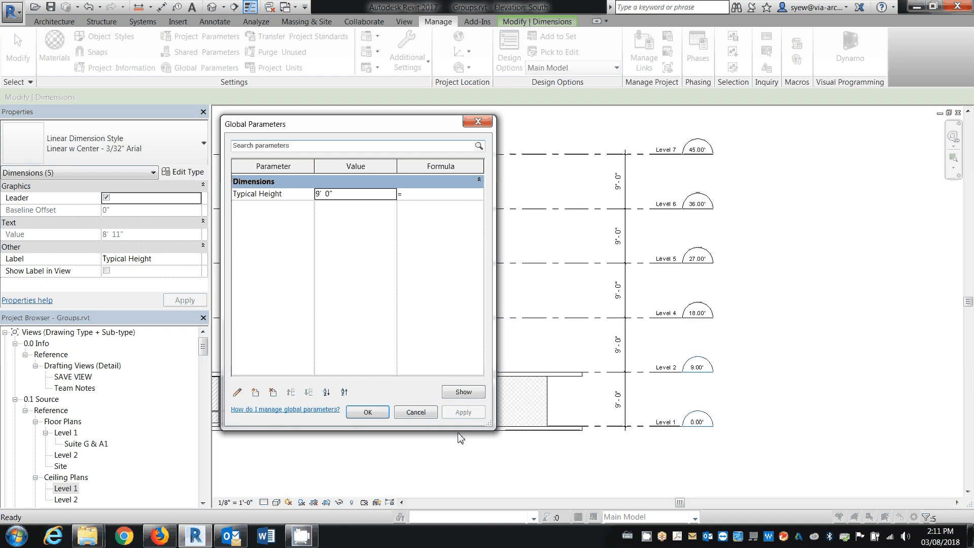
{"action": "left_click", "coordinate": [366, 412]}
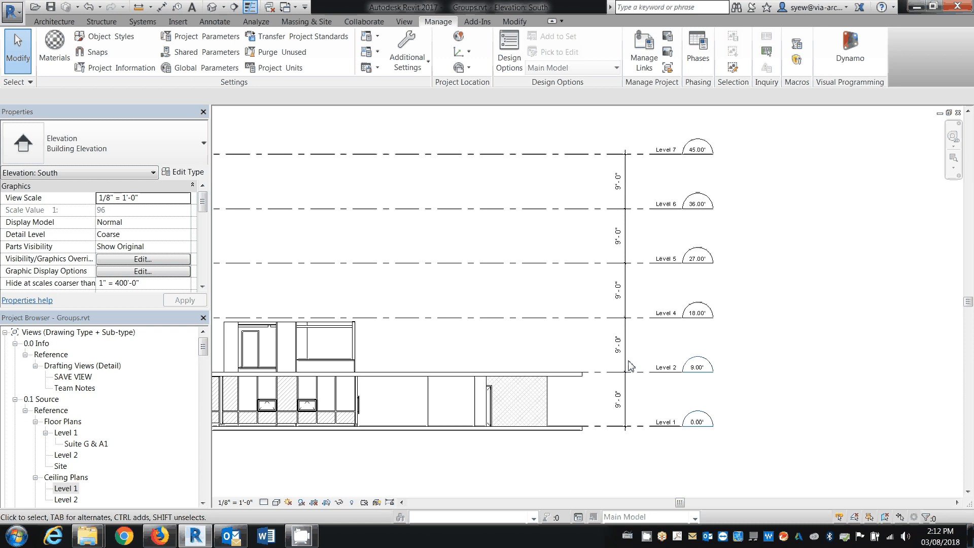
Copy the Level 7 line straight up by 10' to create a new level above it
{"action": "middle_click_drag", "start_coordinate": [628, 361], "coordinate": [825, 355]}
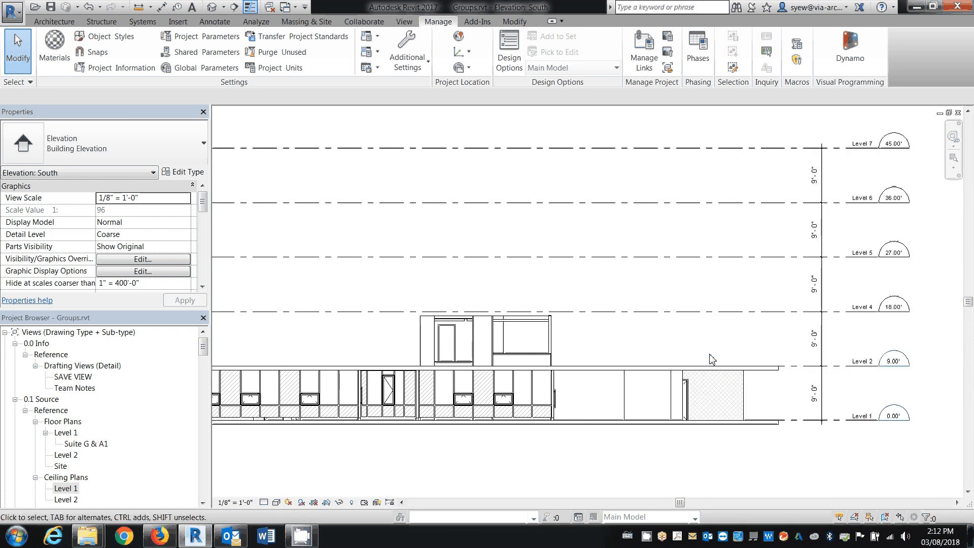
{"action": "middle_click_drag", "start_coordinate": [683, 235], "coordinate": [659, 270]}
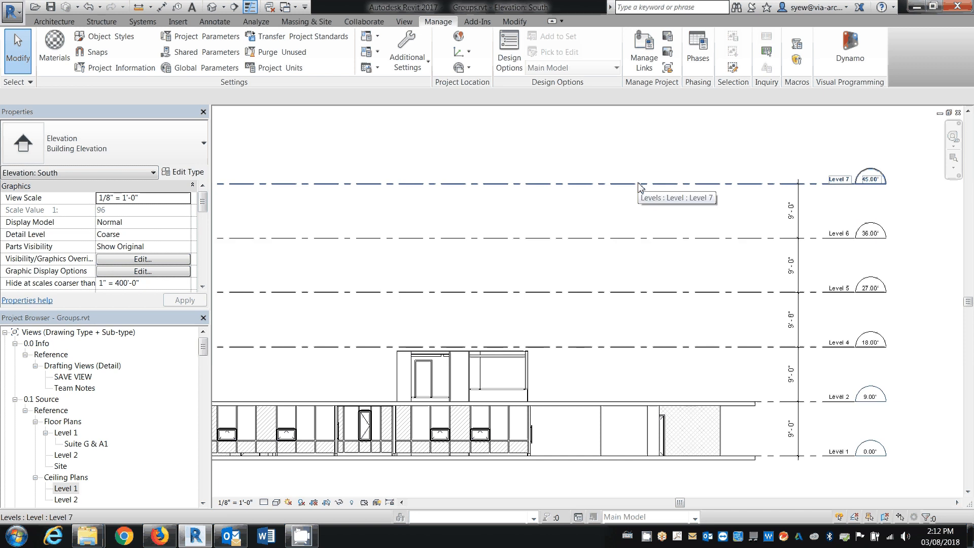
{"action": "left_click", "coordinate": [638, 185]}
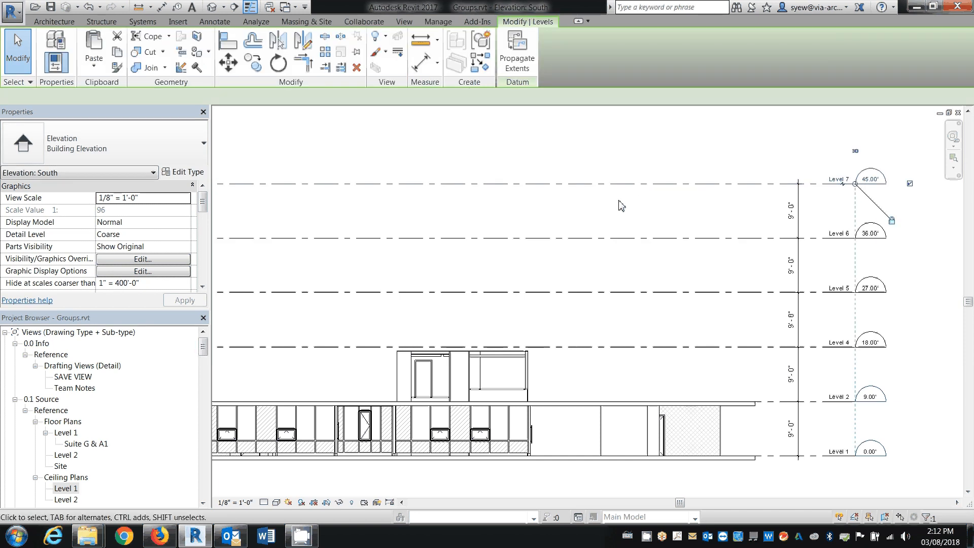
{"action": "key", "text": "c"}
{"action": "key", "text": "o"}
{"action": "left_click", "coordinate": [638, 186]}
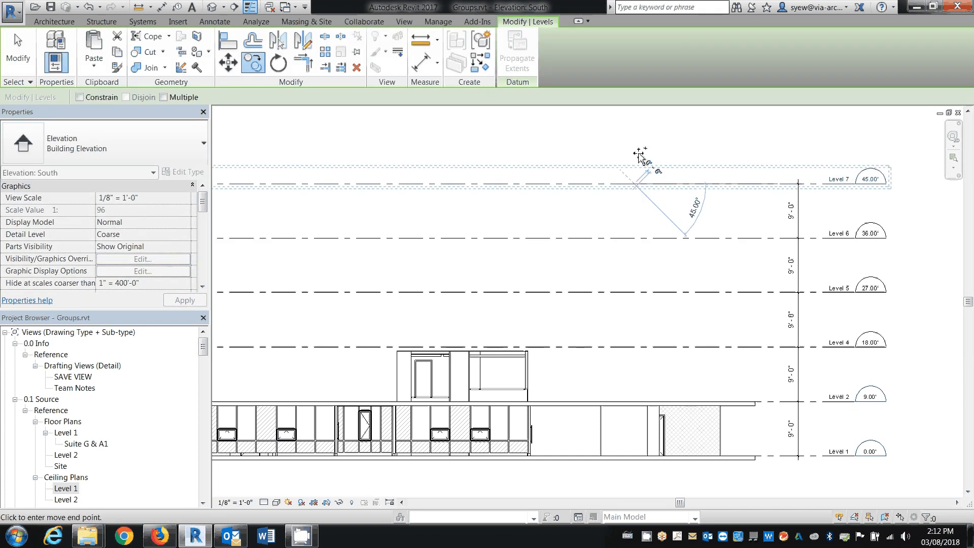
{"action": "middle_click_drag", "start_coordinate": [640, 157], "coordinate": [639, 213]}
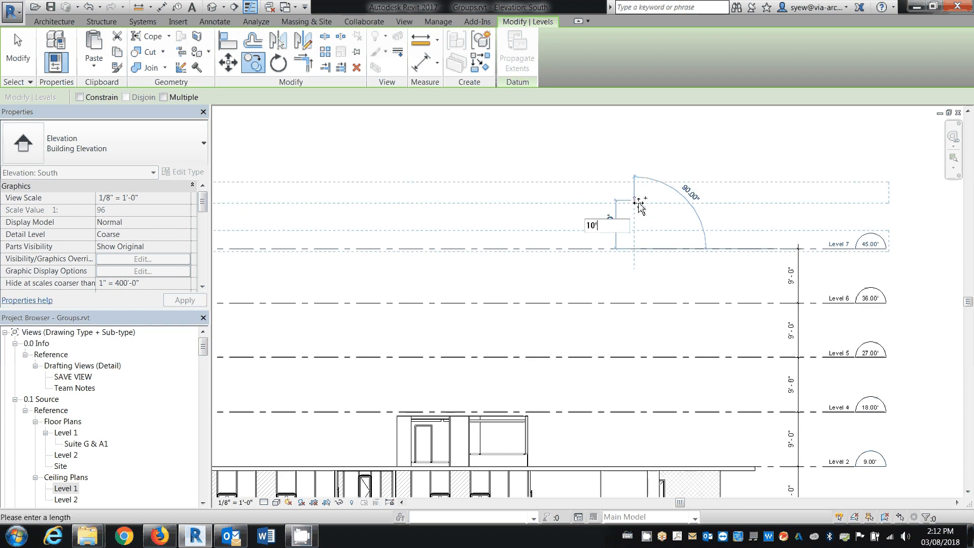
{"action": "left_click", "coordinate": [640, 205]}
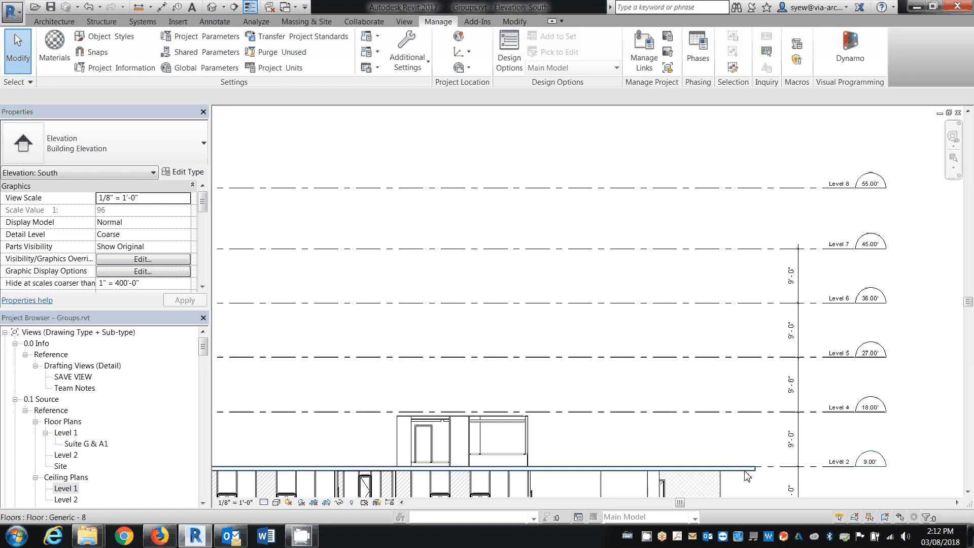
Copy the Level 2 floor slab and paste it aligned to Level 7 and Level 8
{"action": "left_click", "coordinate": [742, 469]}
{"action": "left_click", "coordinate": [118, 52]}
{"action": "left_click", "coordinate": [94, 65]}
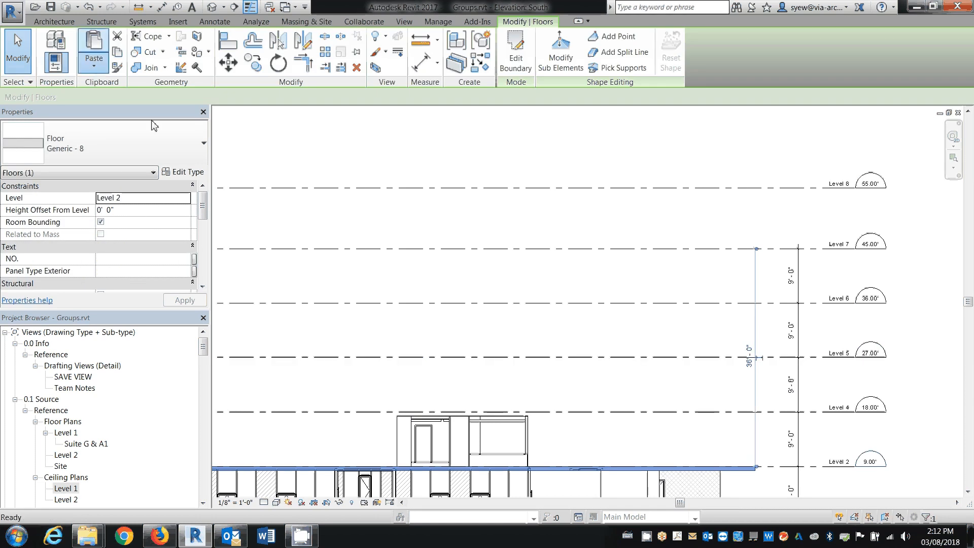
{"action": "left_click", "coordinate": [151, 121]}
{"action": "left_click_drag", "start_coordinate": [431, 226], "coordinate": [437, 233]}
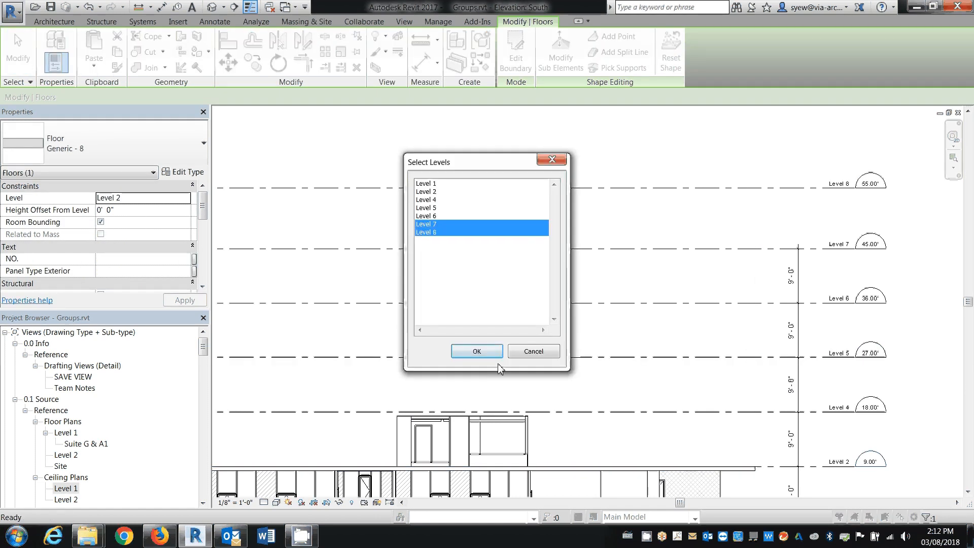
{"action": "left_click", "coordinate": [477, 351]}
{"action": "left_click", "coordinate": [474, 136]}
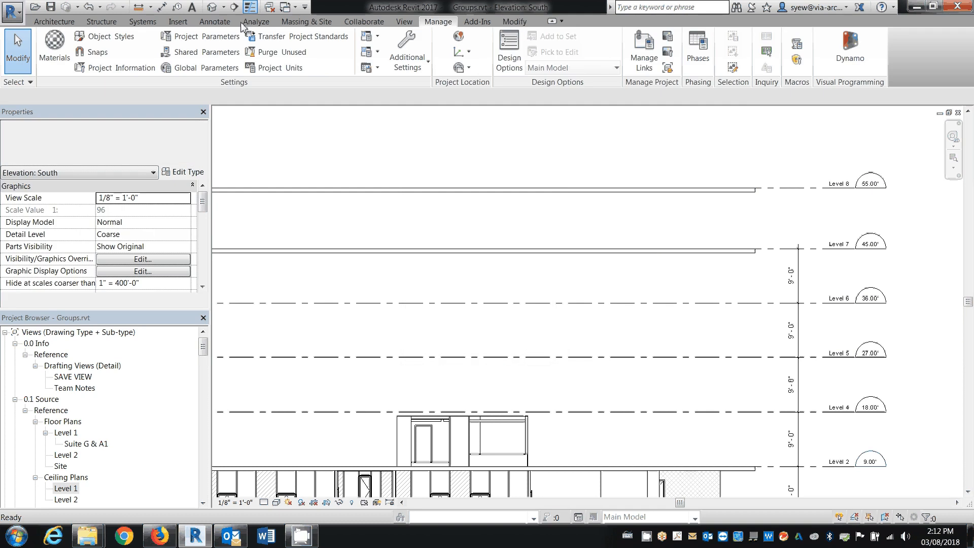
Add an aligned dimension between Level 7 and Level 8, in line with the existing dimension string
{"action": "key", "text": "d"}
{"action": "key", "text": "i"}
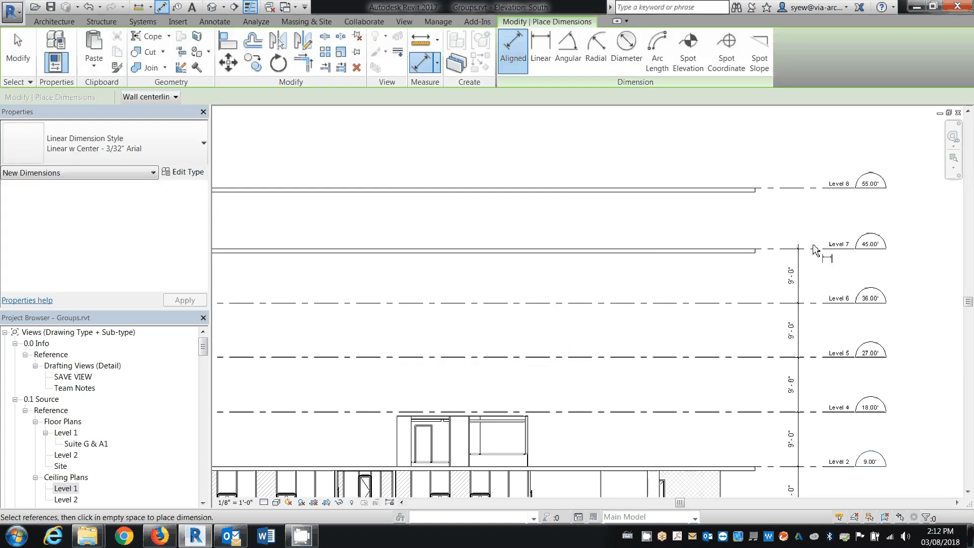
{"action": "left_click", "coordinate": [811, 191]}
{"action": "left_click", "coordinate": [800, 202]}
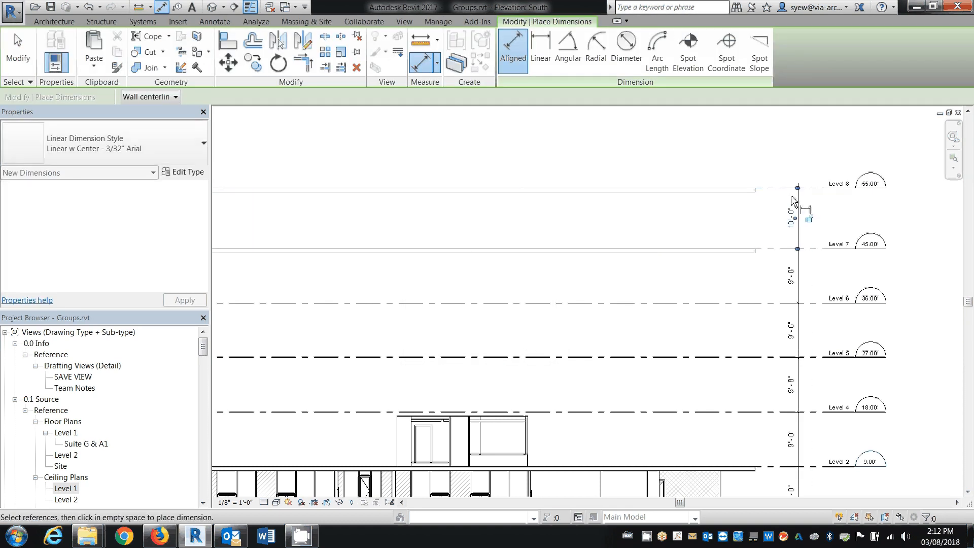
{"action": "key", "text": "Escape"}
{"action": "key", "text": "Escape"}
Copy the Suite-Layout Unit Type G group on Level 2 and paste it aligned to Level 8
{"action": "scroll", "coordinate": [567, 187], "scroll_direction": "down", "scroll_amount": 3}
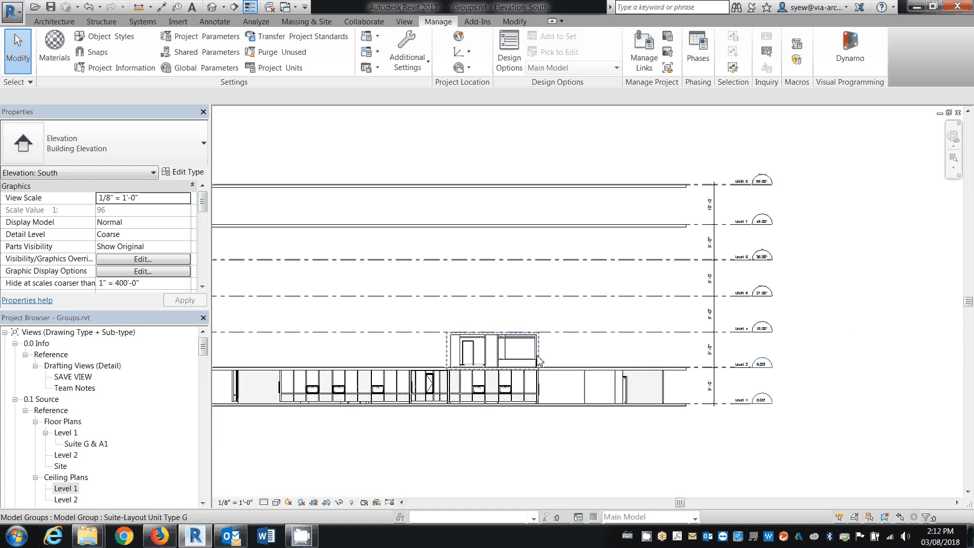
{"action": "left_click", "coordinate": [538, 361]}
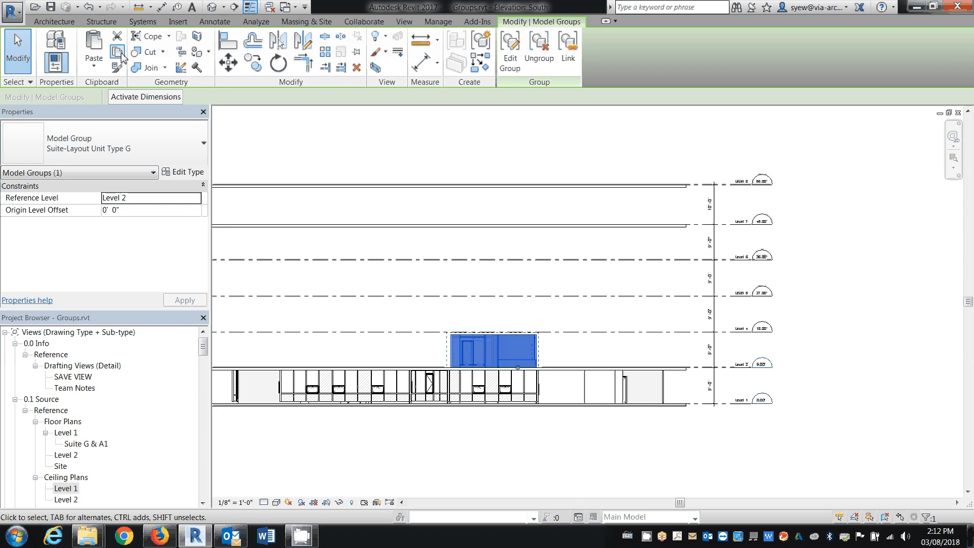
{"action": "left_click", "coordinate": [100, 73]}
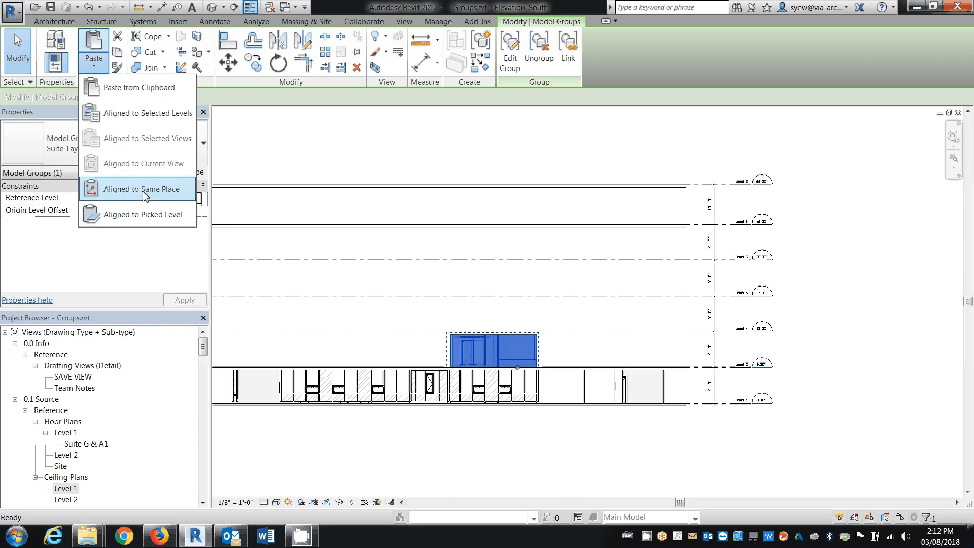
{"action": "left_click", "coordinate": [150, 114]}
{"action": "left_click", "coordinate": [440, 232]}
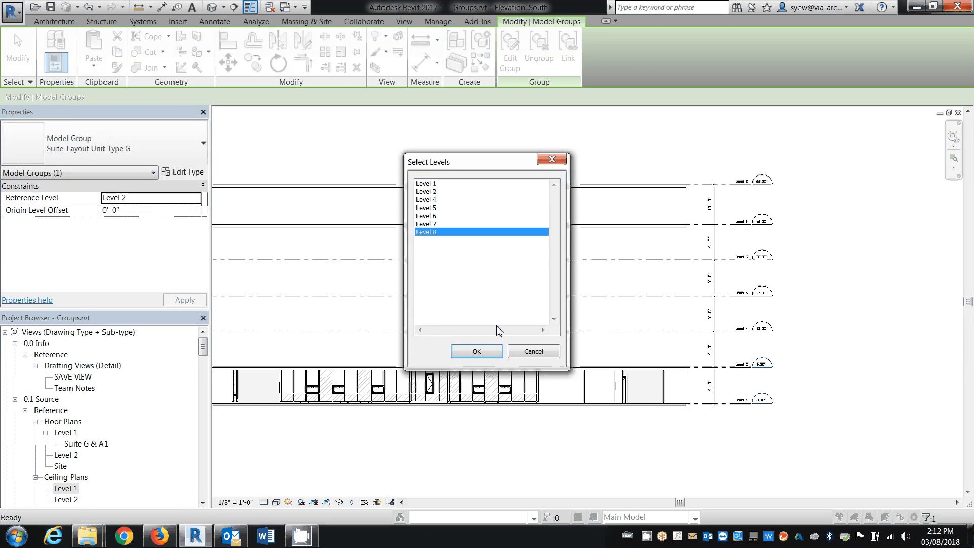
{"action": "left_click", "coordinate": [477, 352]}
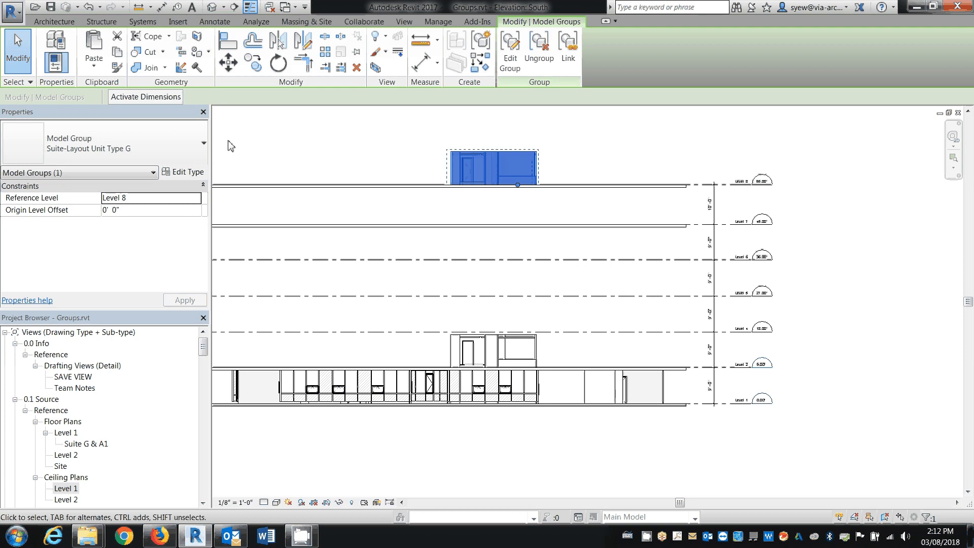
{"action": "left_click", "coordinate": [96, 63]}
{"action": "key", "text": "Escape"}
{"action": "key", "text": "Escape"}
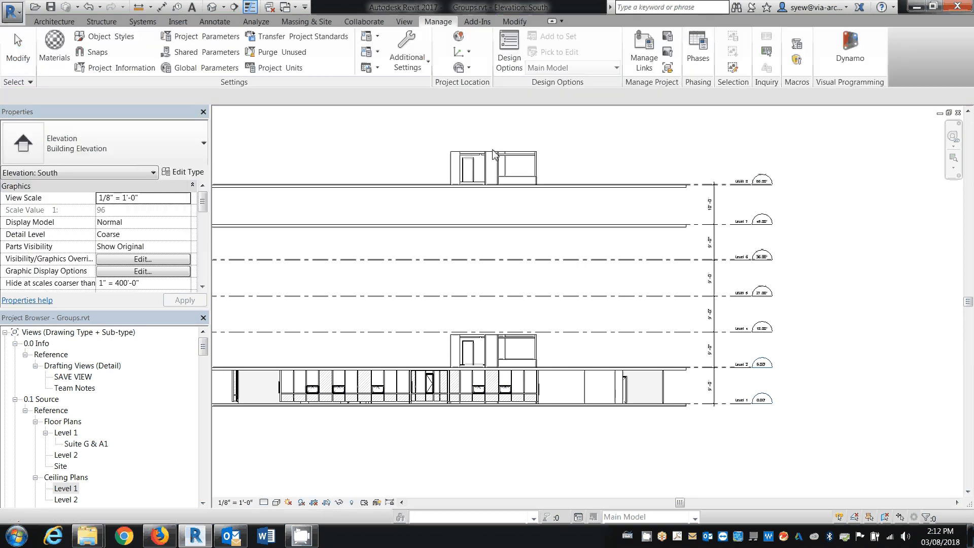
Delete the group copy on Level 8 and paste the copied group aligned to Level 7 instead
{"action": "left_click", "coordinate": [493, 151]}
{"action": "key", "text": "Delete"}
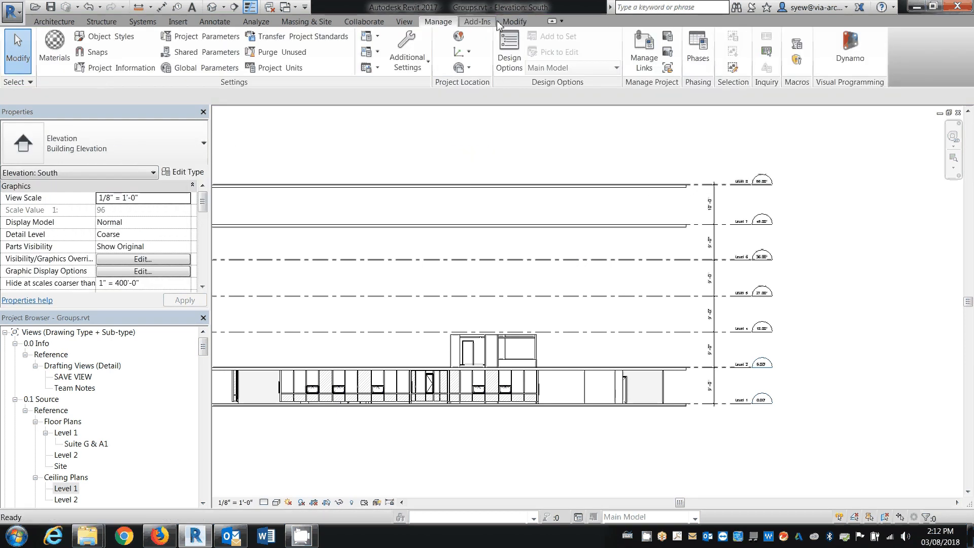
{"action": "left_click", "coordinate": [515, 22]}
{"action": "left_click", "coordinate": [94, 64]}
{"action": "left_click", "coordinate": [138, 114]}
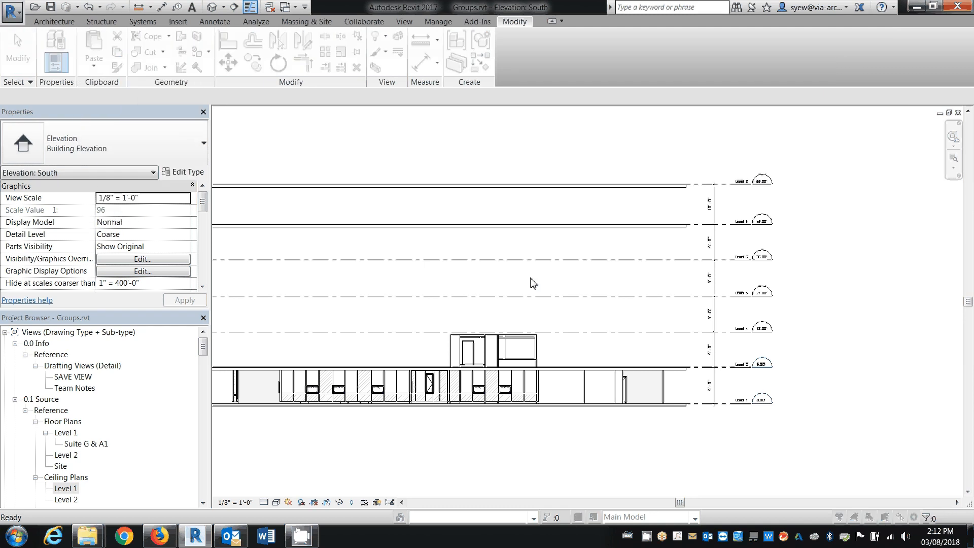
{"action": "left_click", "coordinate": [427, 224]}
{"action": "left_click", "coordinate": [477, 352]}
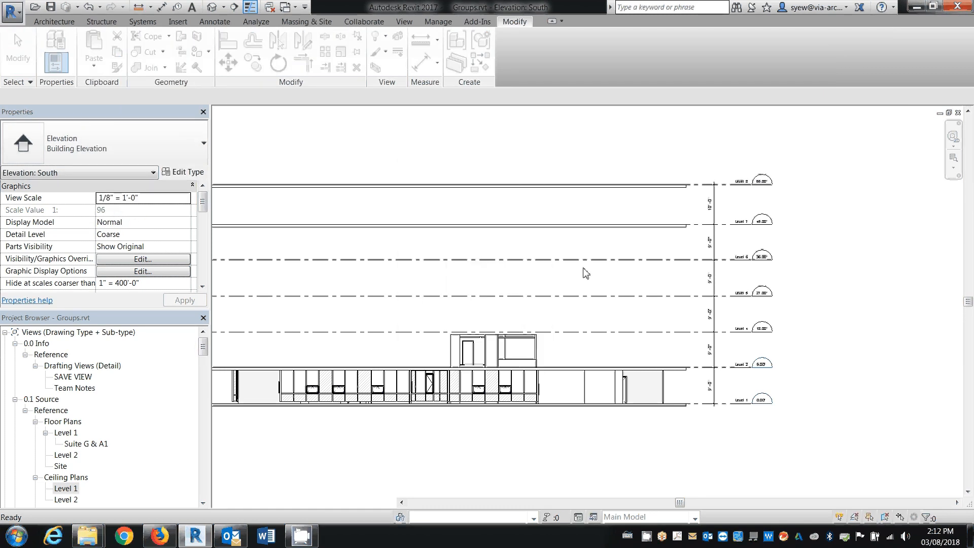
{"action": "left_click", "coordinate": [580, 234]}
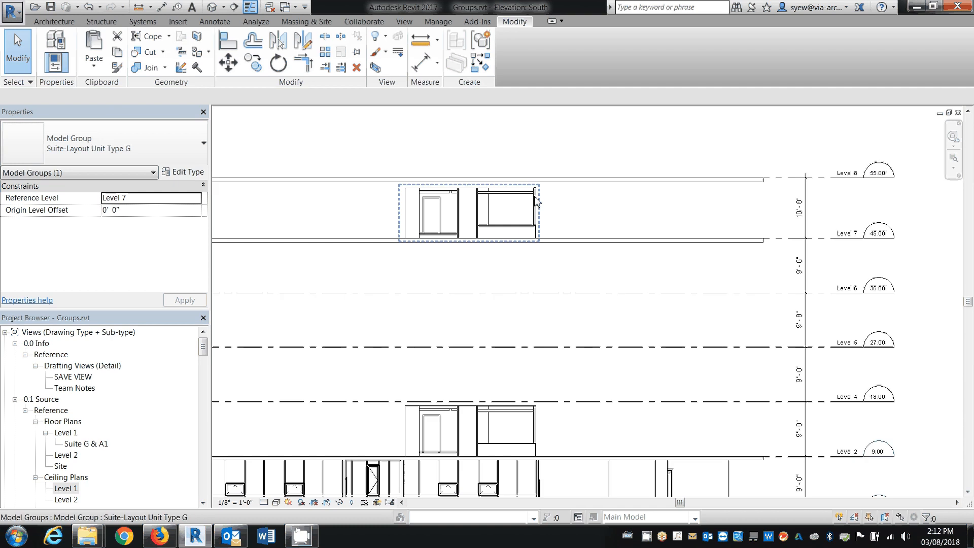
Inspect the base and top constraints of the end wall inside the Level 7 group copy
{"action": "scroll", "coordinate": [534, 200], "scroll_direction": "up", "scroll_amount": 3}
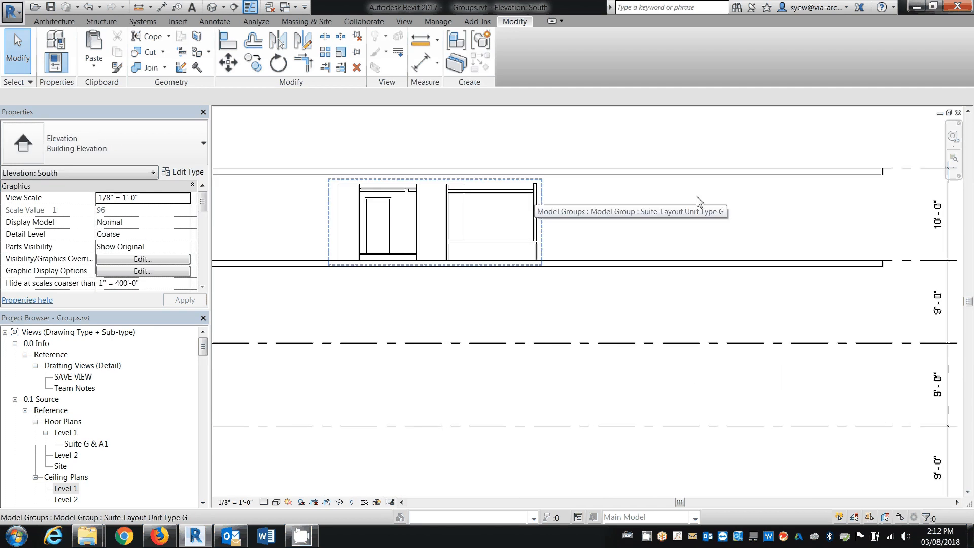
{"action": "left_click", "coordinate": [541, 190]}
{"action": "key", "text": "Escape"}
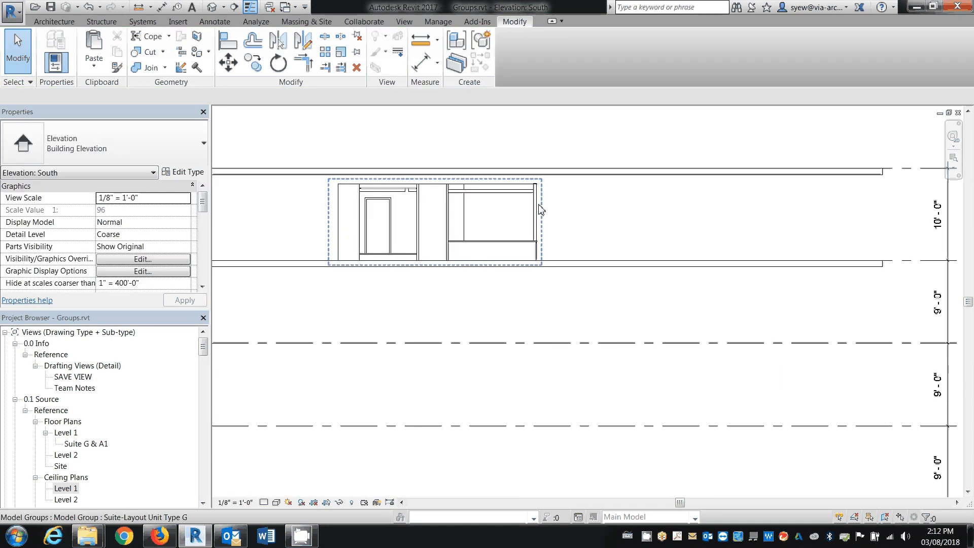
{"action": "key", "text": "Tab"}
{"action": "left_click", "coordinate": [538, 206]}
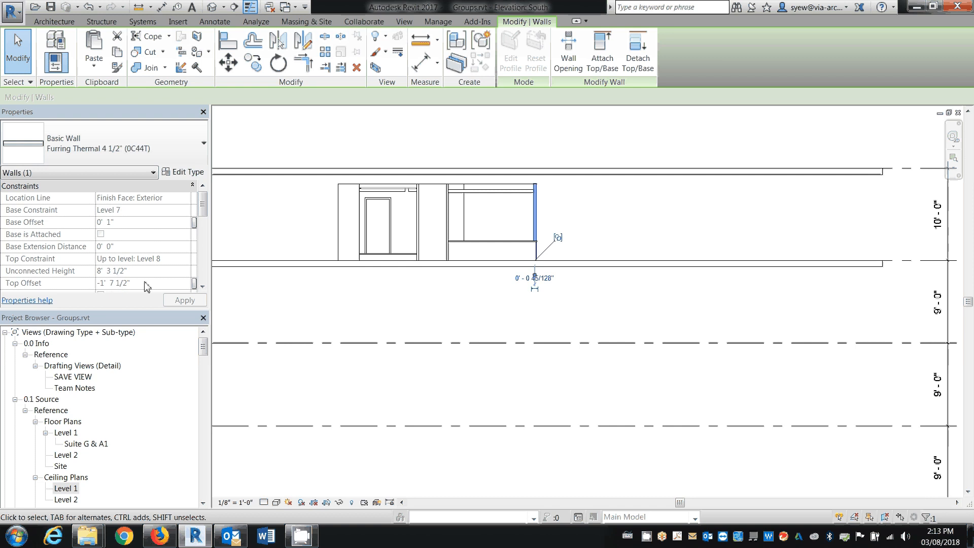
{"action": "left_click", "coordinate": [496, 180]}
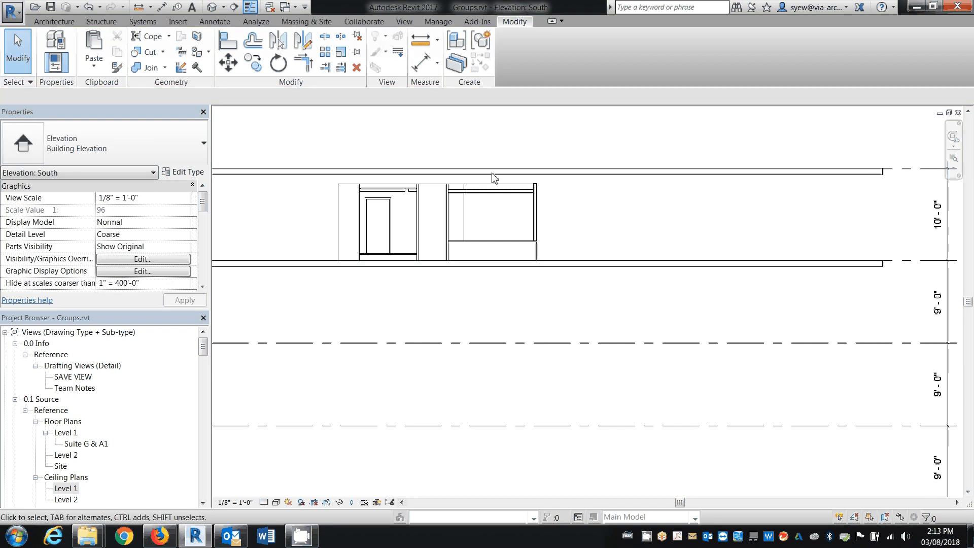
Delete the Suite-Layout Unit Type G group copy on Level 7
{"action": "scroll", "coordinate": [505, 198], "scroll_direction": "down", "scroll_amount": 3}
{"action": "left_click", "coordinate": [518, 200]}
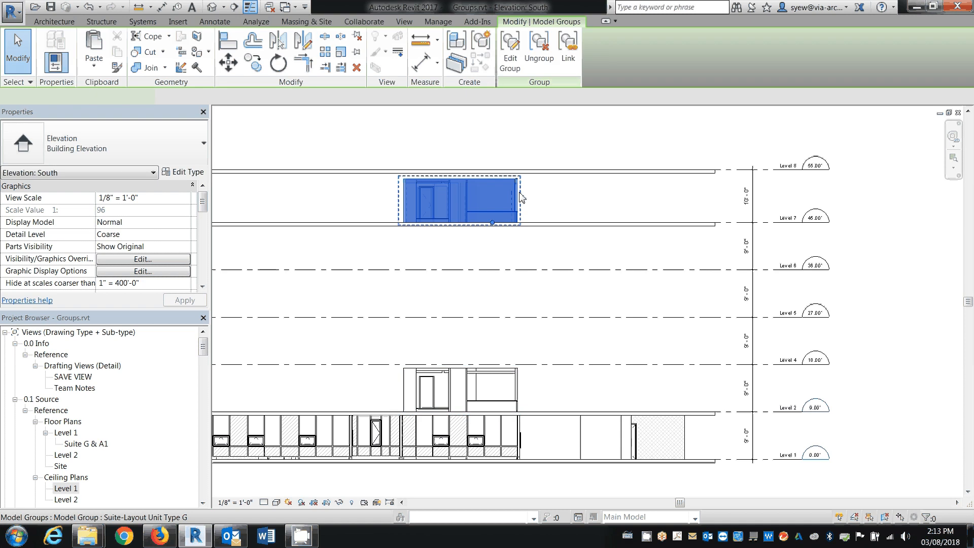
{"action": "key", "text": "Delete"}
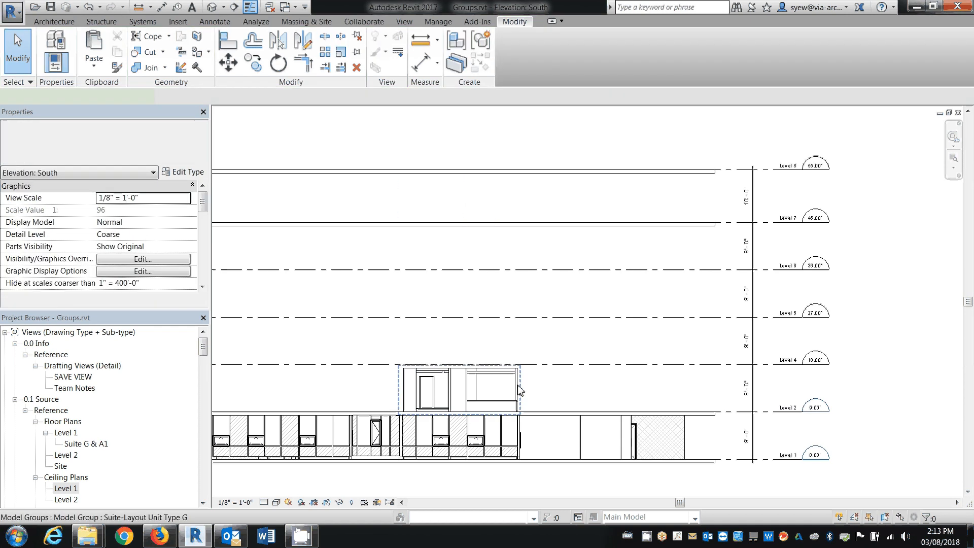
Edit the Level 2 Suite-Layout Unit Type G group, setting the top constraint of all its walls to Unconnected
{"action": "double_click", "coordinate": [521, 391]}
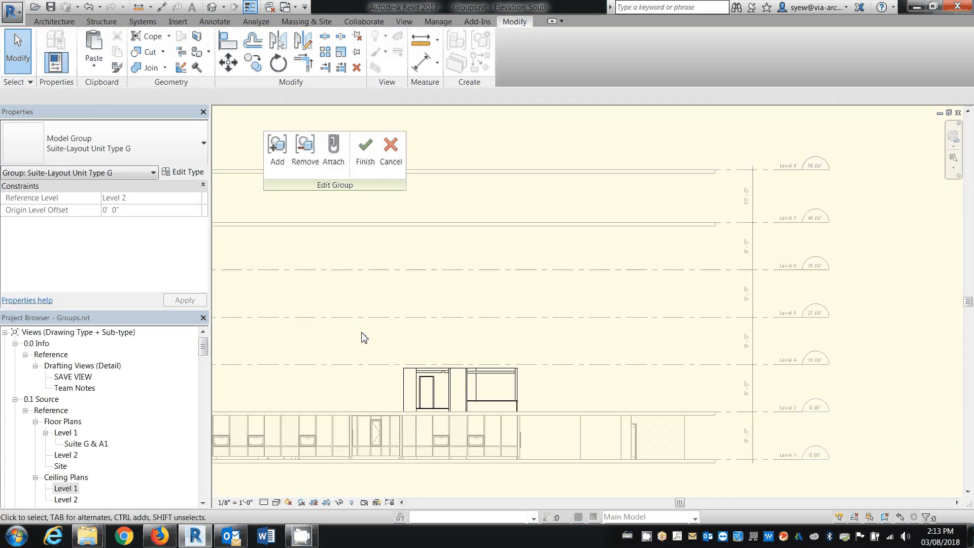
{"action": "left_click_drag", "start_coordinate": [364, 338], "coordinate": [635, 464]}
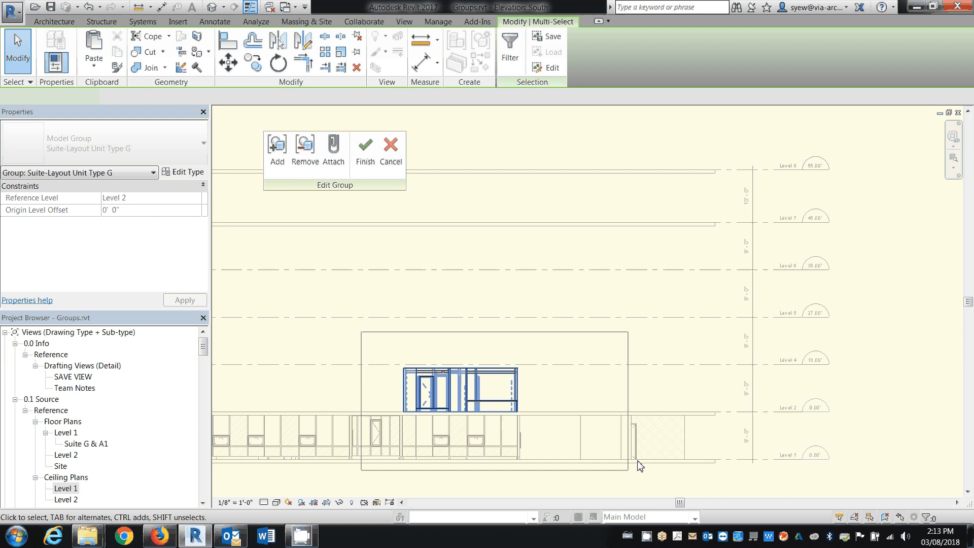
{"action": "left_click", "coordinate": [929, 518]}
{"action": "left_click", "coordinate": [563, 206]}
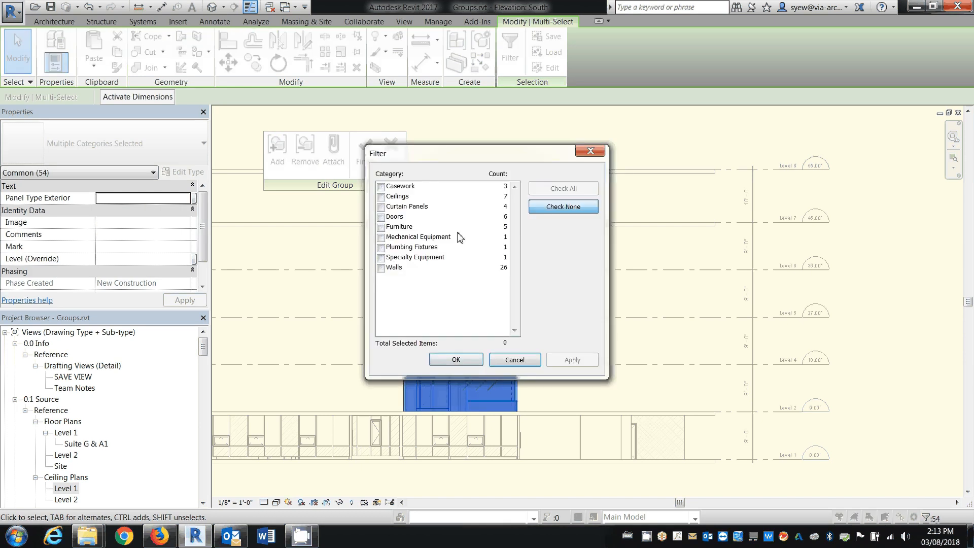
{"action": "left_click", "coordinate": [452, 267]}
{"action": "left_click", "coordinate": [456, 360]}
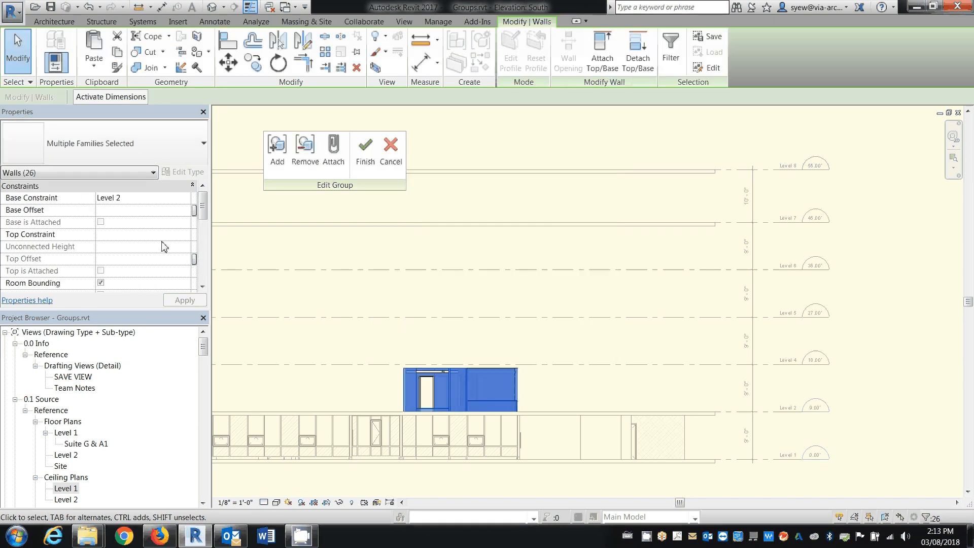
{"action": "left_click", "coordinate": [186, 234]}
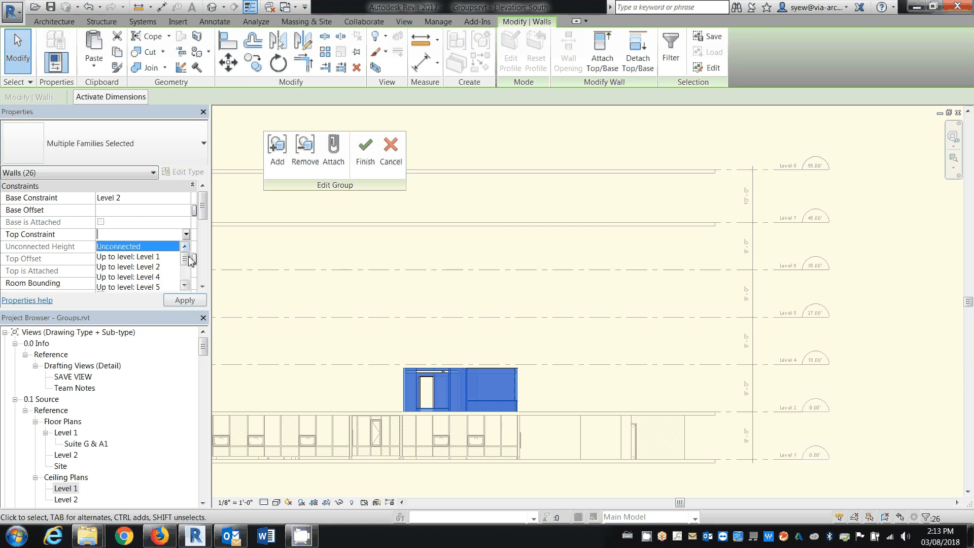
{"action": "left_click", "coordinate": [360, 273]}
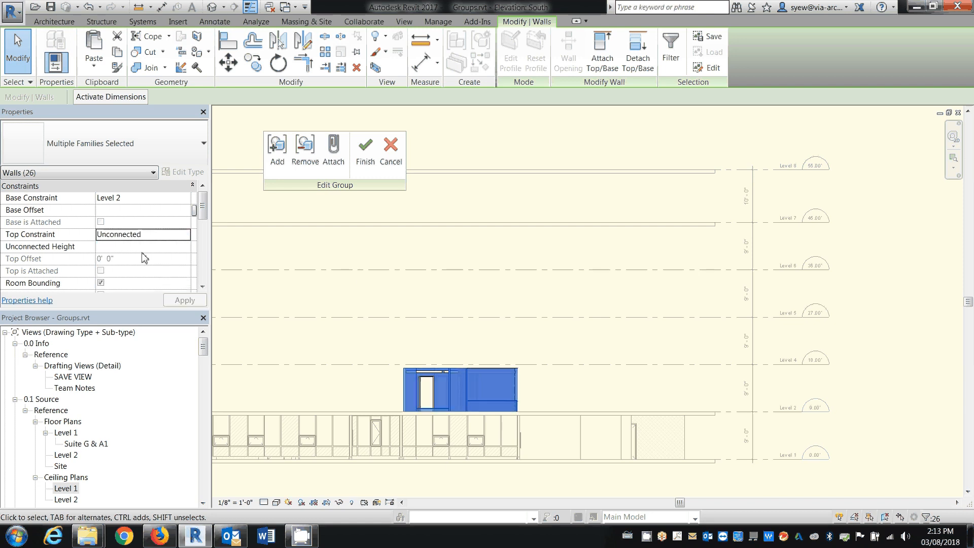
{"action": "left_click", "coordinate": [366, 152]}
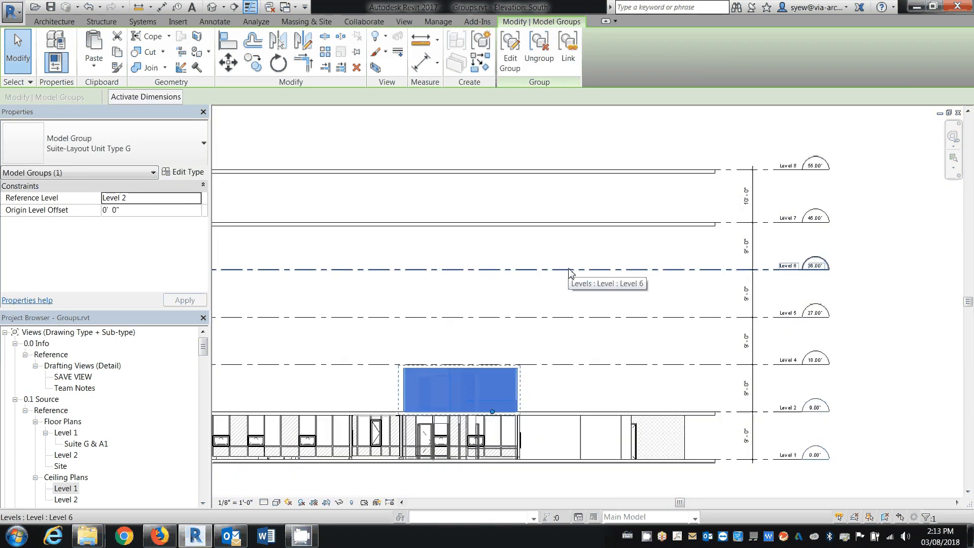
Paste the copied Suite-Layout Unit Type G group aligned to Level 7
{"action": "left_click", "coordinate": [96, 63]}
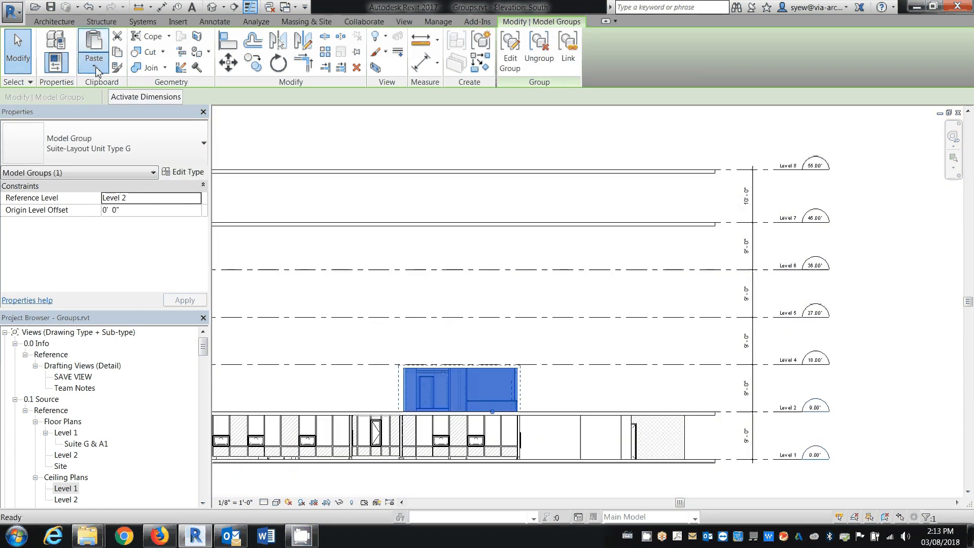
{"action": "left_click", "coordinate": [130, 104]}
{"action": "left_click", "coordinate": [434, 225]}
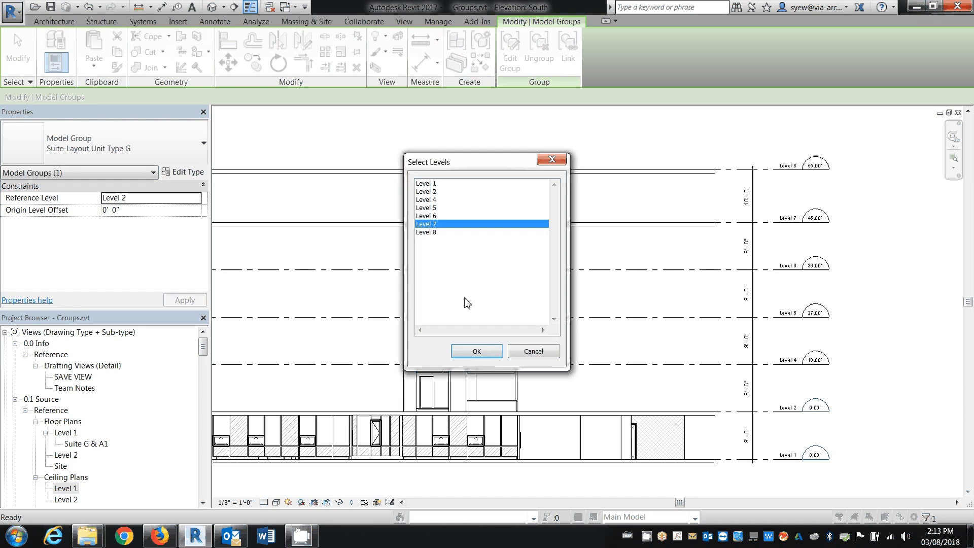
{"action": "left_click", "coordinate": [477, 351]}
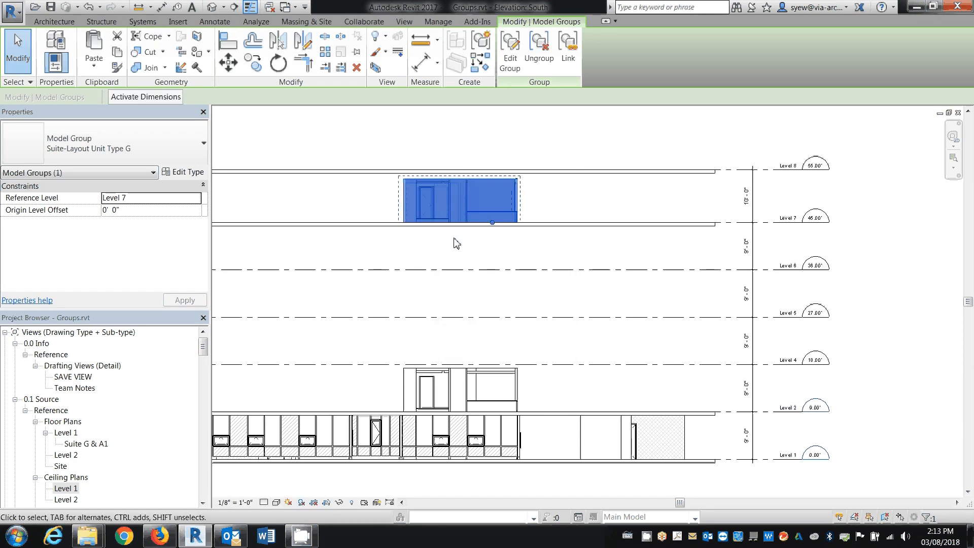
{"action": "left_click", "coordinate": [455, 242]}
In the 3D view, select seven partition and furring walls inside the Level 7 group copy and attach their tops to the floor slab above
{"action": "left_click", "coordinate": [217, 8]}
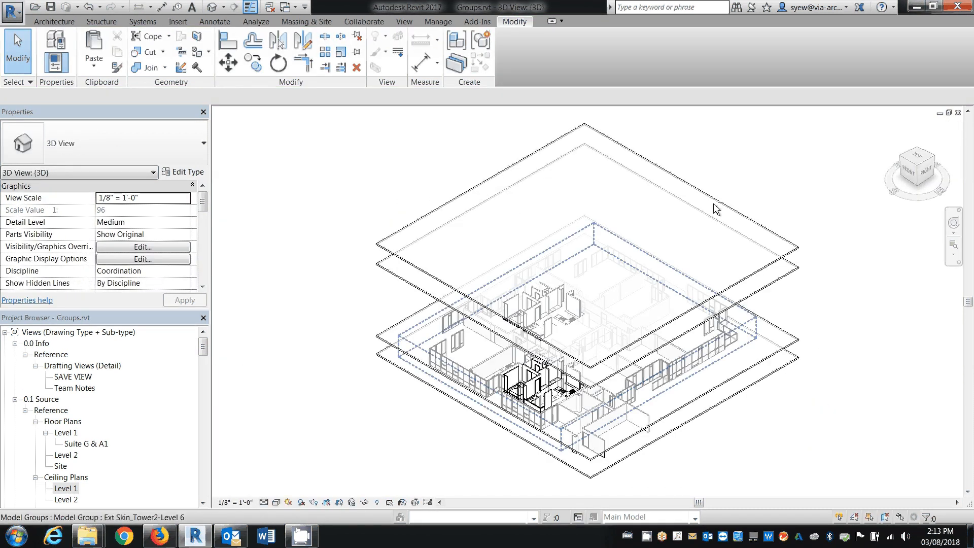
{"action": "middle_click_drag", "start_coordinate": [717, 209], "coordinate": [708, 133], "text": "shift"}
{"action": "scroll", "coordinate": [560, 246], "scroll_direction": "up", "scroll_amount": 6}
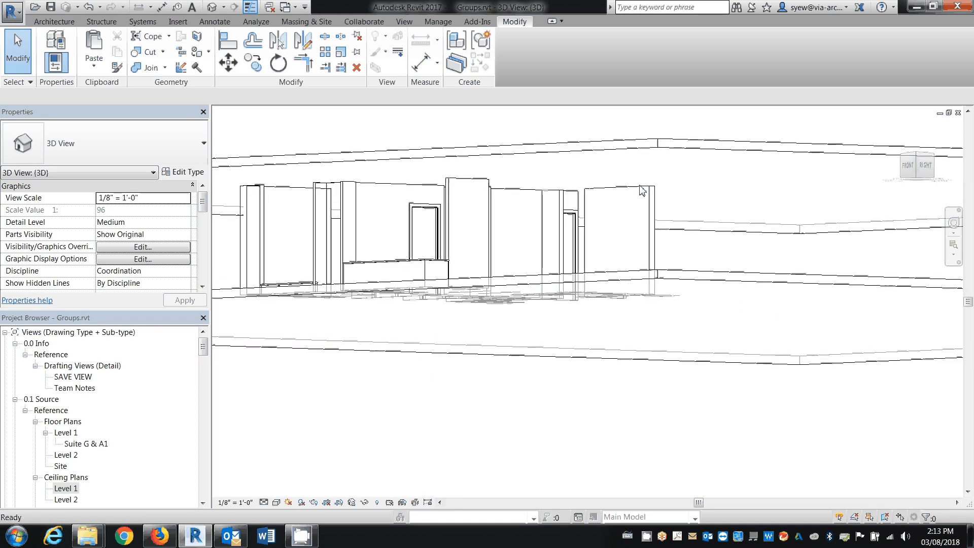
{"action": "left_click", "coordinate": [641, 193]}
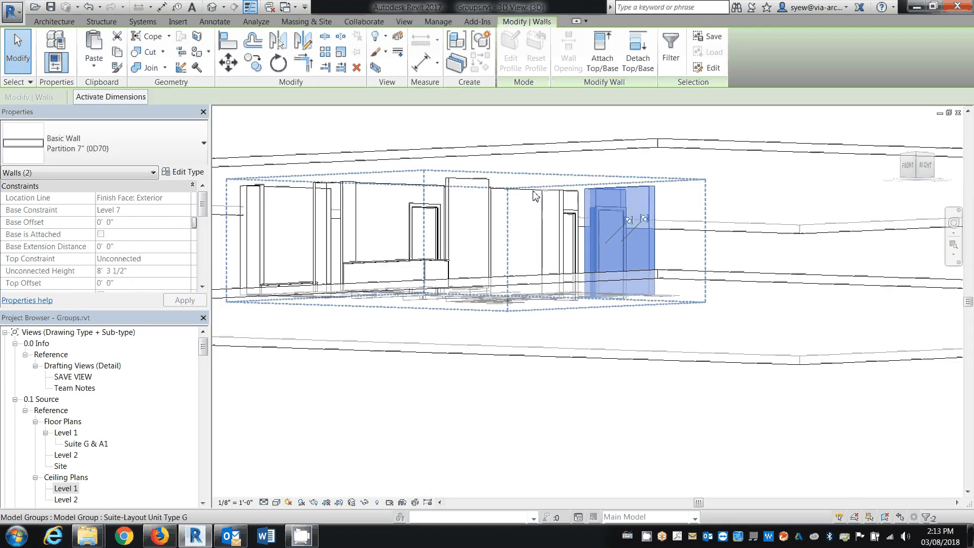
{"action": "key", "text": "Tab"}
{"action": "left_click", "coordinate": [530, 202], "text": "ctrl"}
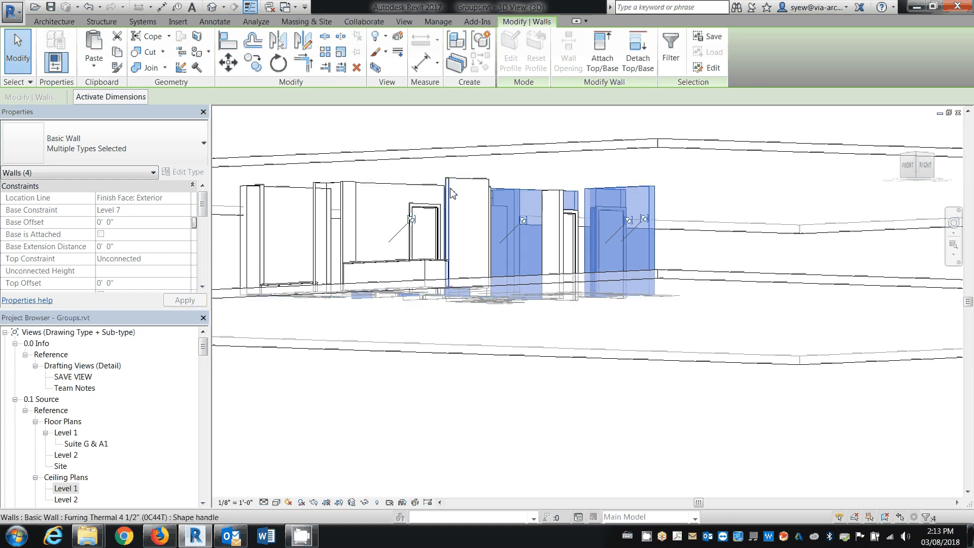
{"action": "scroll", "coordinate": [452, 194], "scroll_direction": "up", "scroll_amount": 2}
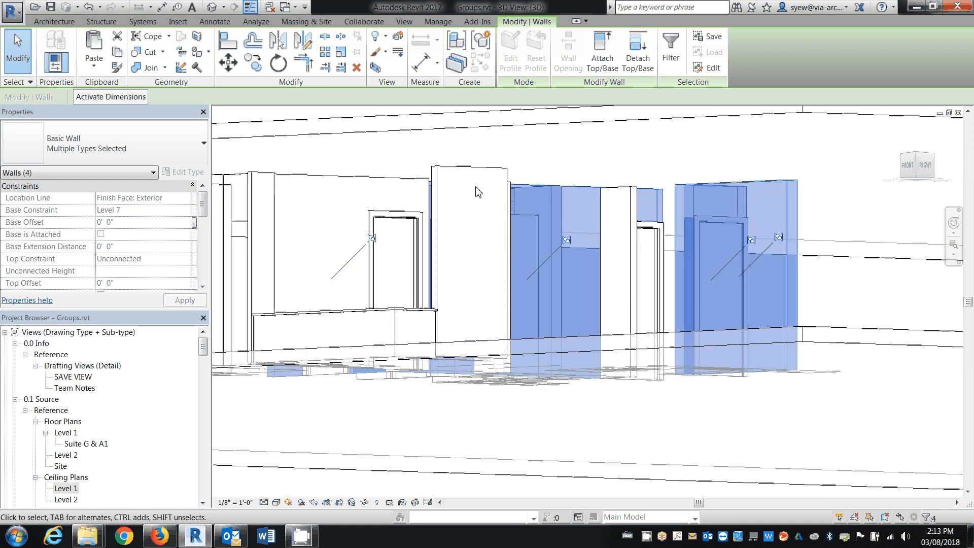
{"action": "left_click", "coordinate": [306, 188], "text": "ctrl"}
{"action": "left_click", "coordinate": [425, 187], "text": "ctrl"}
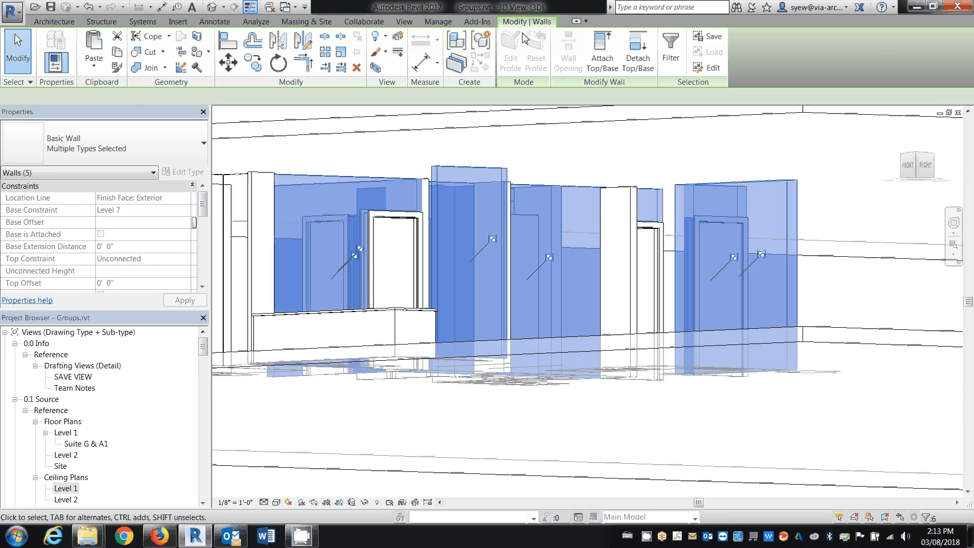
{"action": "left_click", "coordinate": [430, 192], "text": "ctrl"}
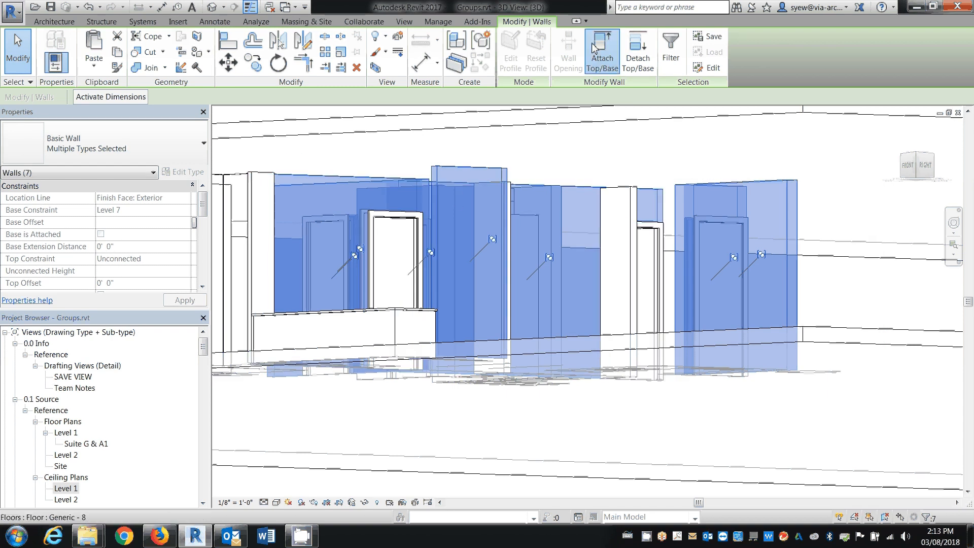
{"action": "left_click", "coordinate": [602, 51]}
{"action": "left_click", "coordinate": [509, 202]}
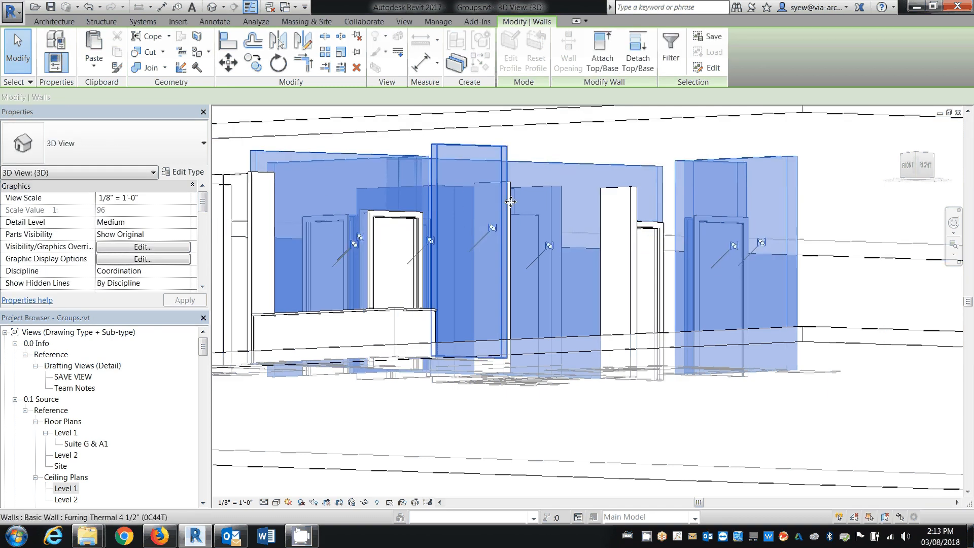
In the South elevation, raise Level 8 to an elevation of 59' 6"
{"action": "scroll", "coordinate": [511, 202], "scroll_direction": "down", "scroll_amount": 5}
{"action": "middle_click_drag", "start_coordinate": [725, 274], "coordinate": [720, 312], "text": "shift"}
{"action": "key", "text": "ctrl+Tab"}
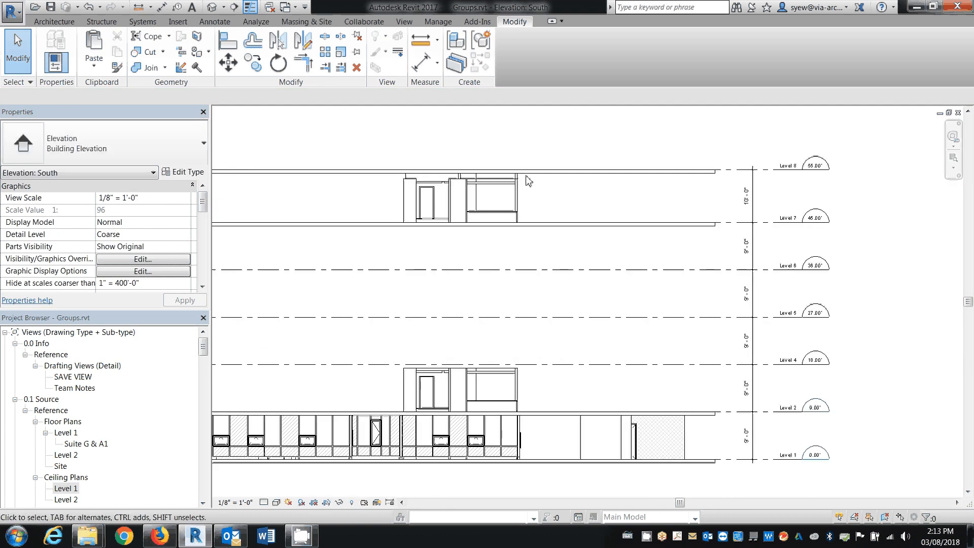
{"action": "left_click", "coordinate": [715, 169]}
{"action": "left_click_drag", "start_coordinate": [715, 169], "coordinate": [712, 154]}
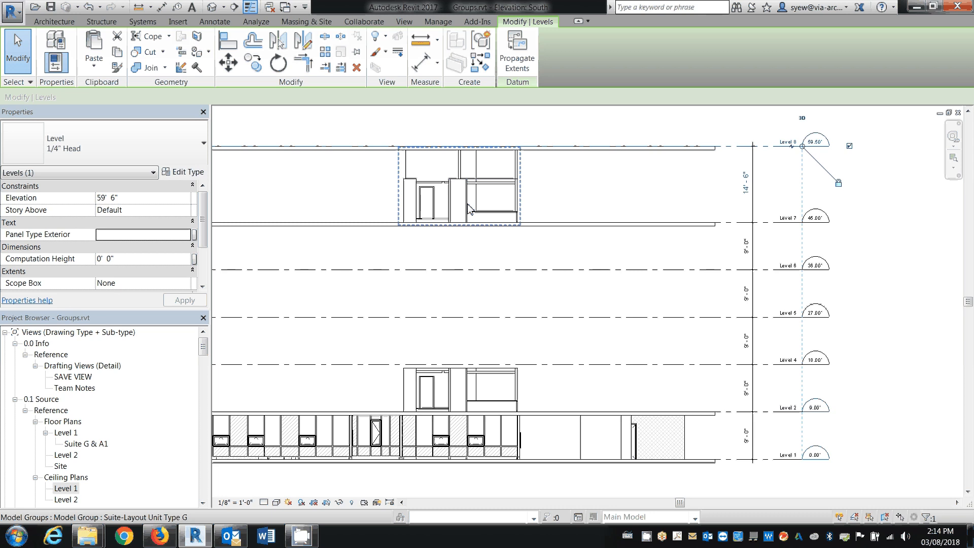
{"action": "key", "text": "Escape"}
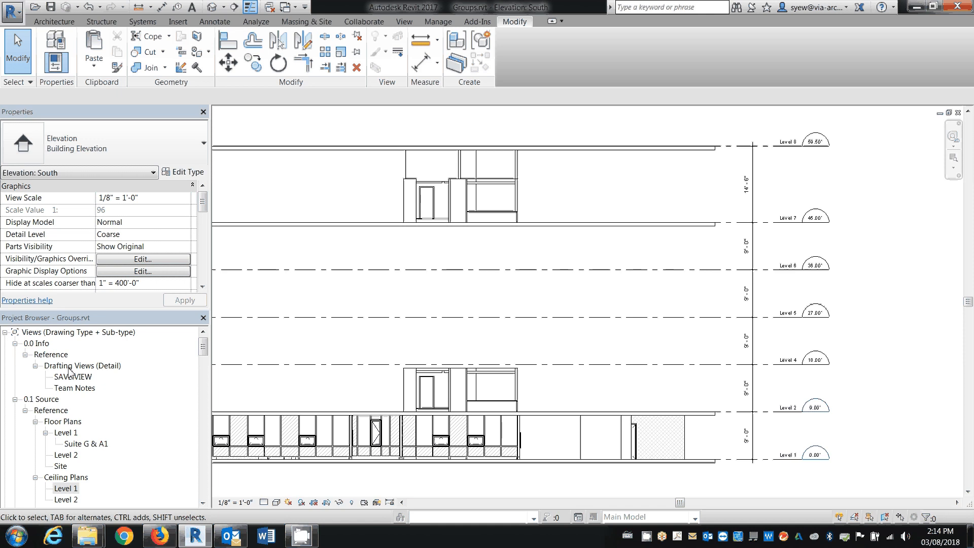
Place a W10X49 structural column with an unconnected height of 9' 0" in the Level 1 plan, outside the exterior wall's lower-left corner
{"action": "double_click", "coordinate": [74, 447]}
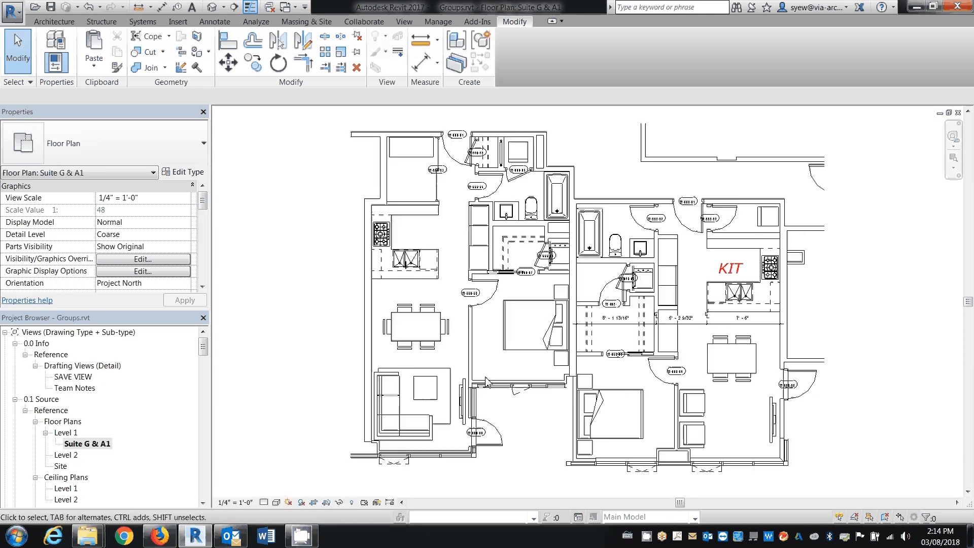
{"action": "double_click", "coordinate": [66, 432]}
{"action": "middle_click_drag", "start_coordinate": [363, 378], "coordinate": [827, 370]}
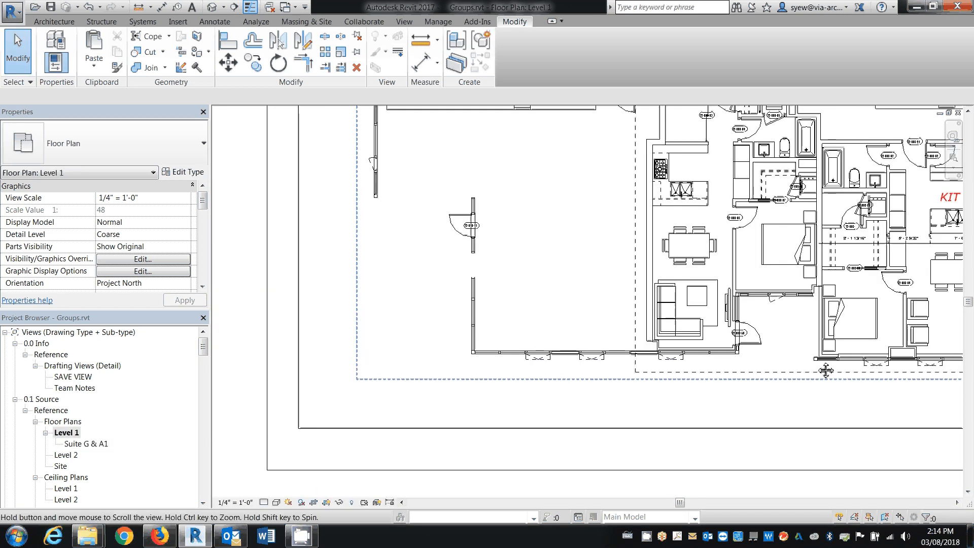
{"action": "left_click", "coordinate": [49, 23]}
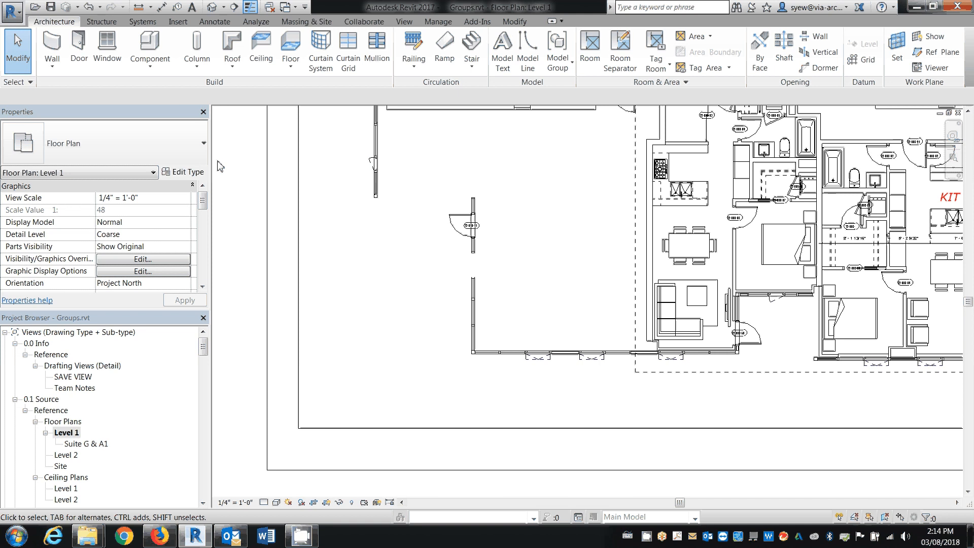
{"action": "left_click", "coordinate": [197, 65]}
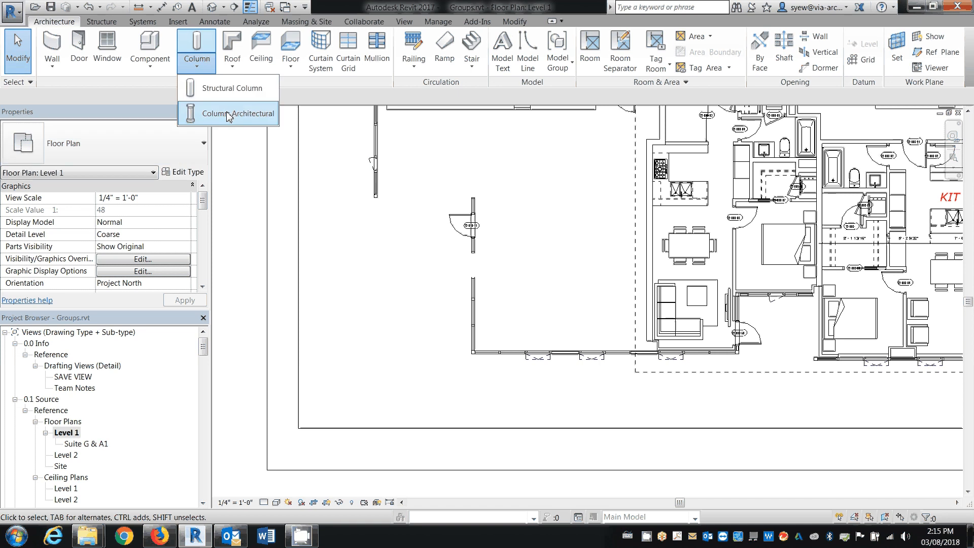
{"action": "left_click", "coordinate": [229, 97]}
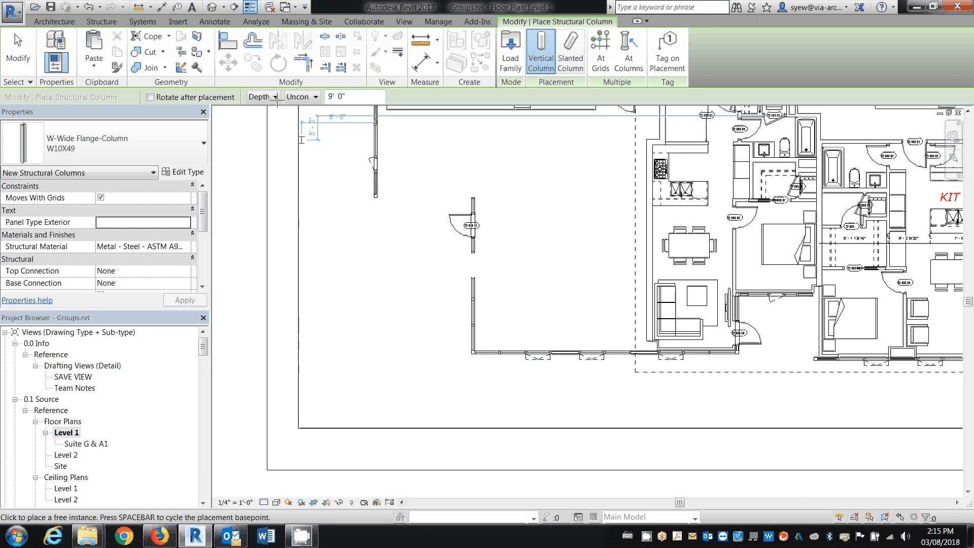
{"action": "left_click", "coordinate": [275, 97]}
{"action": "left_click", "coordinate": [267, 110]}
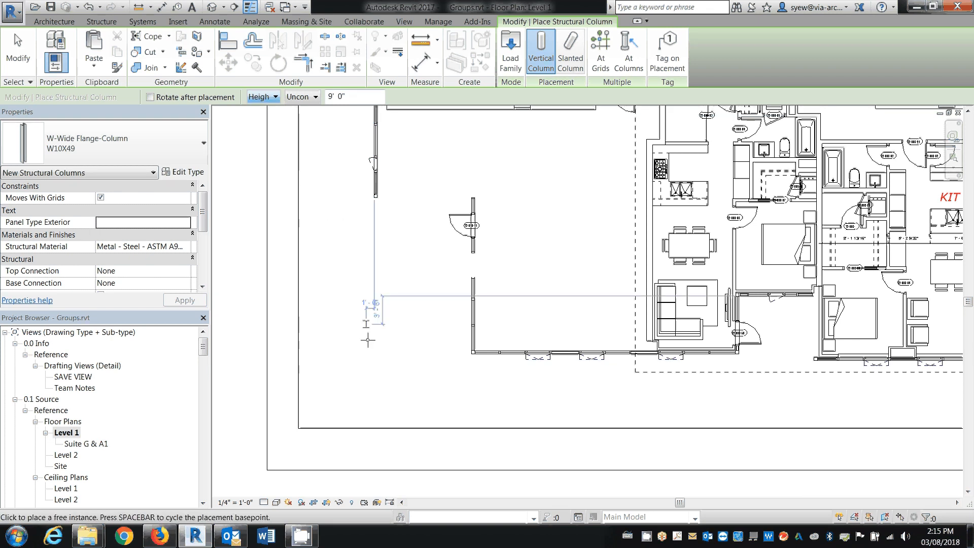
{"action": "key", "text": "Escape"}
{"action": "key", "text": "Escape"}
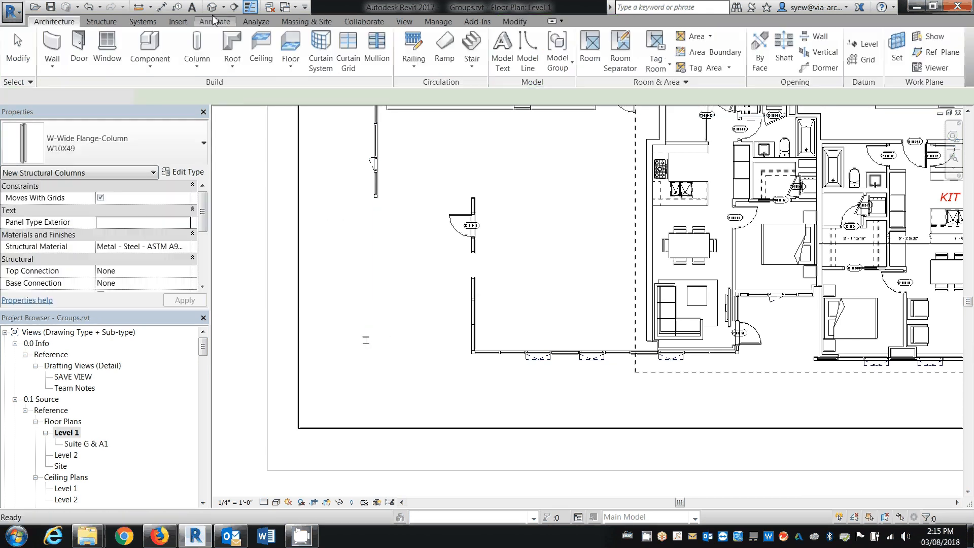
In the 3D view, set the W10X49 column's top level to Level 2 and its top offset to 0
{"action": "key", "text": "3"}
{"action": "key", "text": "d"}
{"action": "scroll", "coordinate": [476, 256], "scroll_direction": "down", "scroll_amount": 5}
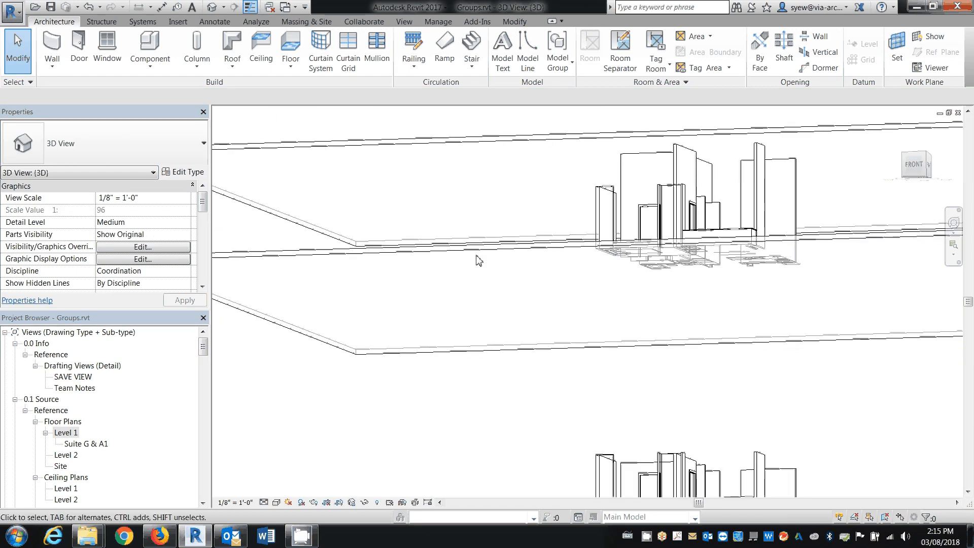
{"action": "middle_click_drag", "start_coordinate": [437, 295], "coordinate": [373, 424], "text": "shift"}
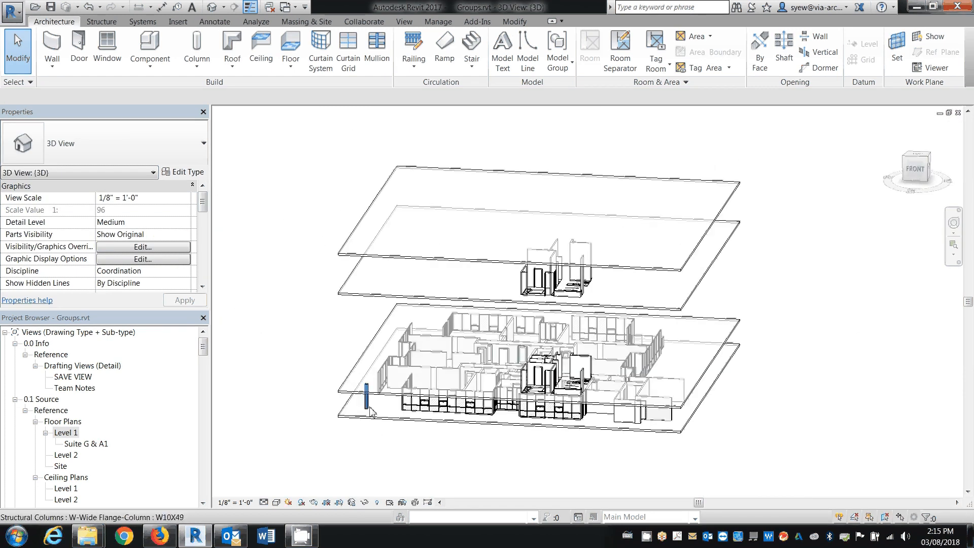
{"action": "left_click", "coordinate": [370, 411]}
{"action": "scroll", "coordinate": [370, 411], "scroll_direction": "up", "scroll_amount": 3}
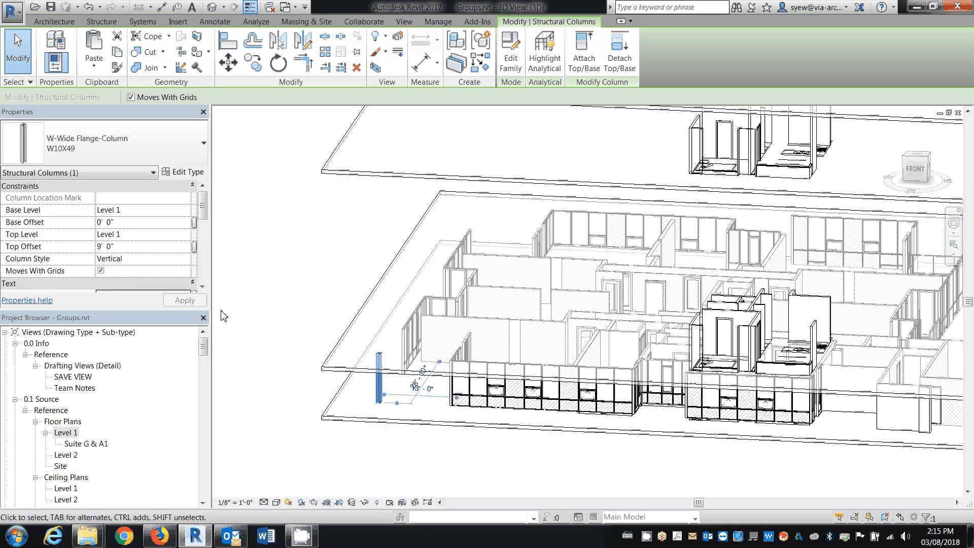
{"action": "left_click", "coordinate": [183, 235]}
{"action": "left_click", "coordinate": [122, 258]}
{"action": "left_click", "coordinate": [134, 247]}
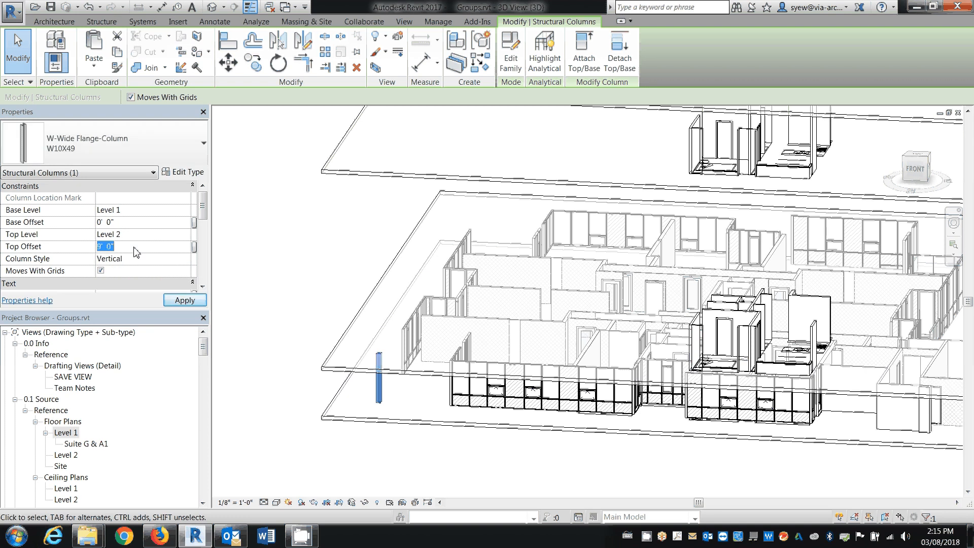
{"action": "type", "text": "0"}
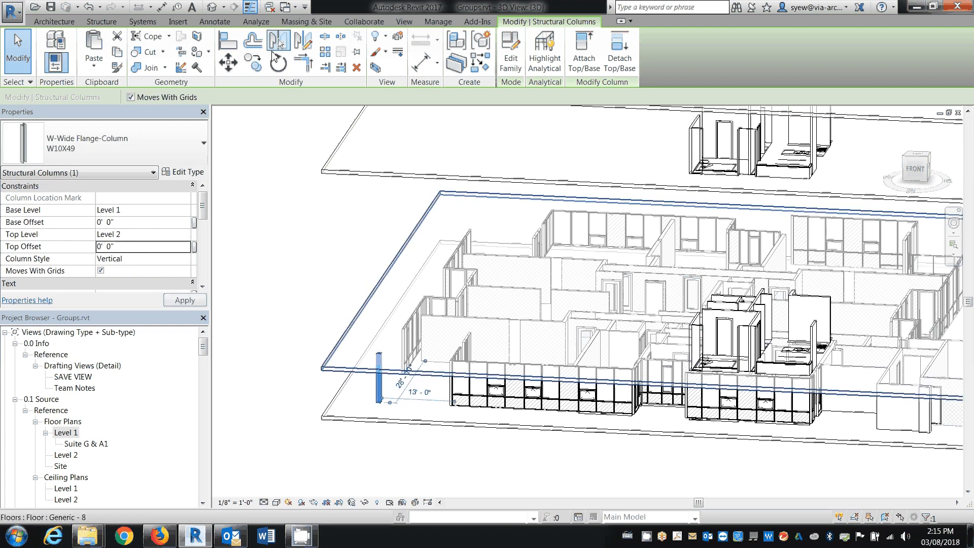
Create a model group named Column from the W10X49 column
{"action": "left_click", "coordinate": [481, 41]}
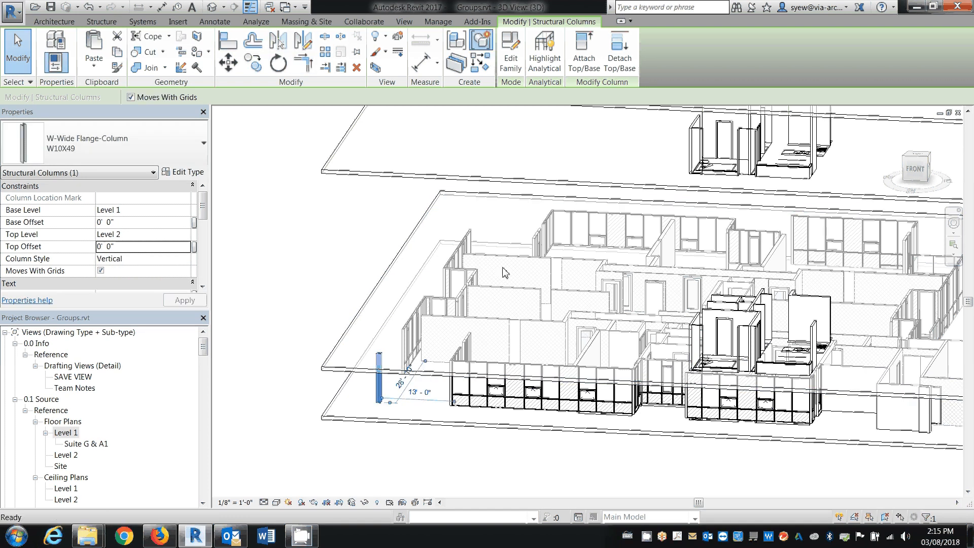
{"action": "type", "text": "Col"}
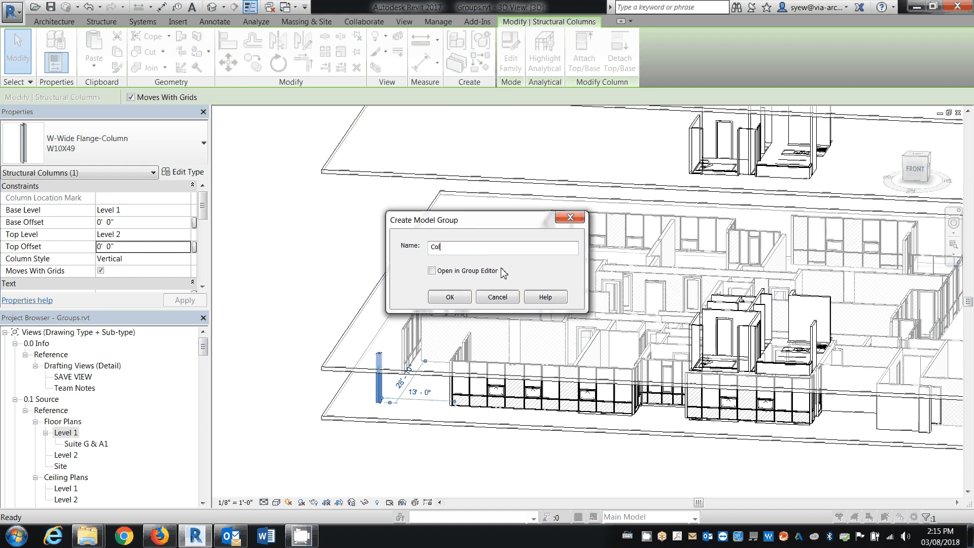
{"action": "type", "text": "umn"}
{"action": "key", "text": "Return"}
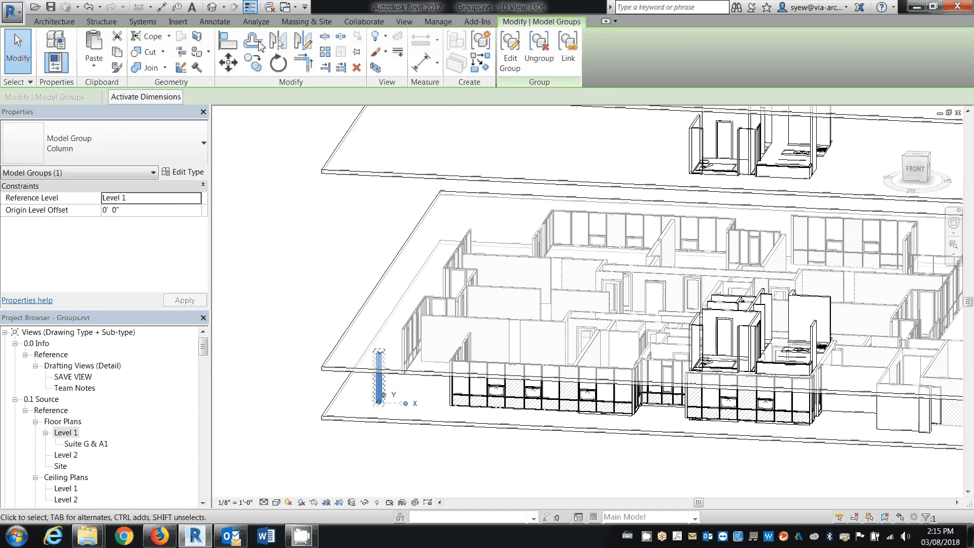
Copy the Column group and paste it aligned to Level 7
{"action": "key", "text": "ctrl+c"}
{"action": "left_click", "coordinate": [93, 66]}
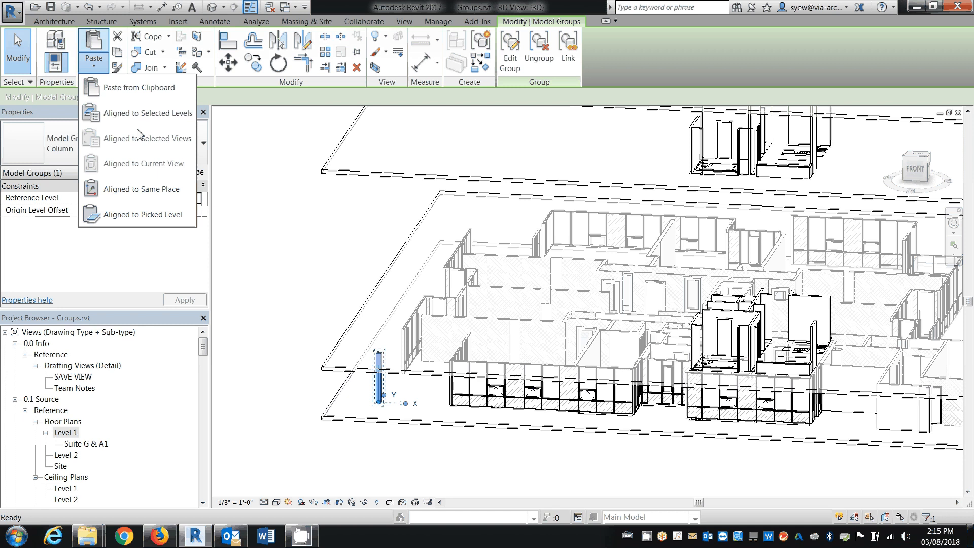
{"action": "left_click", "coordinate": [153, 107]}
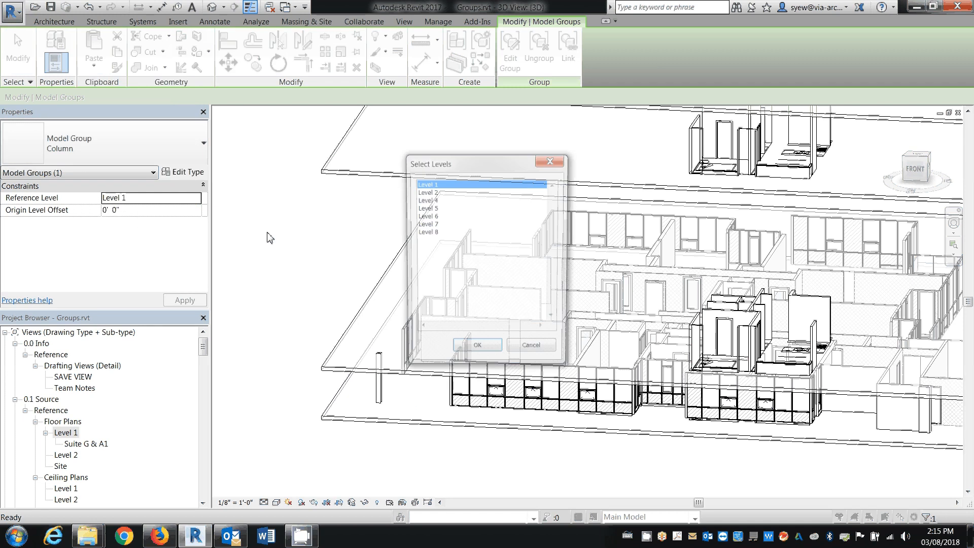
{"action": "left_click", "coordinate": [429, 224]}
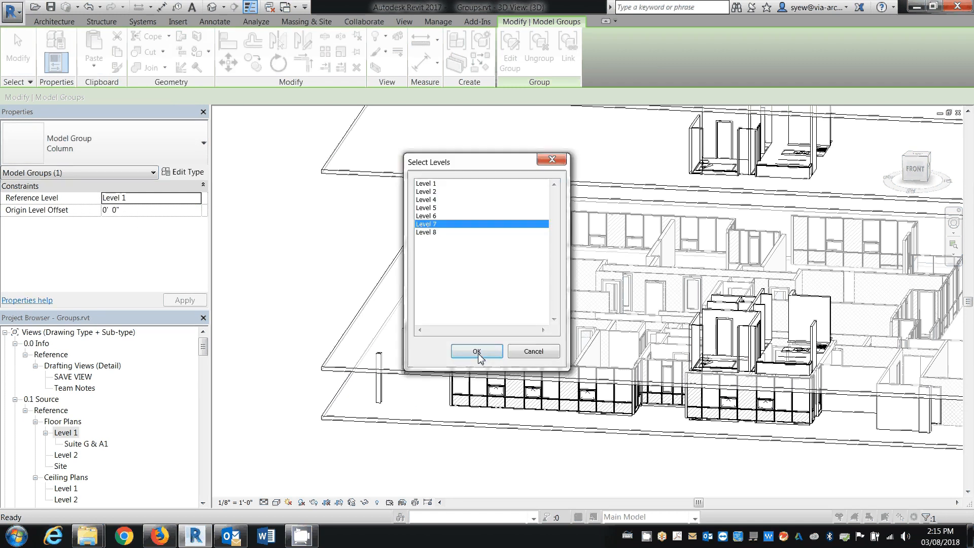
{"action": "left_click", "coordinate": [477, 351]}
Inspect the base and top level constraints of the column inside the Level 7 group copy
{"action": "scroll", "coordinate": [446, 299], "scroll_direction": "up", "scroll_amount": 3}
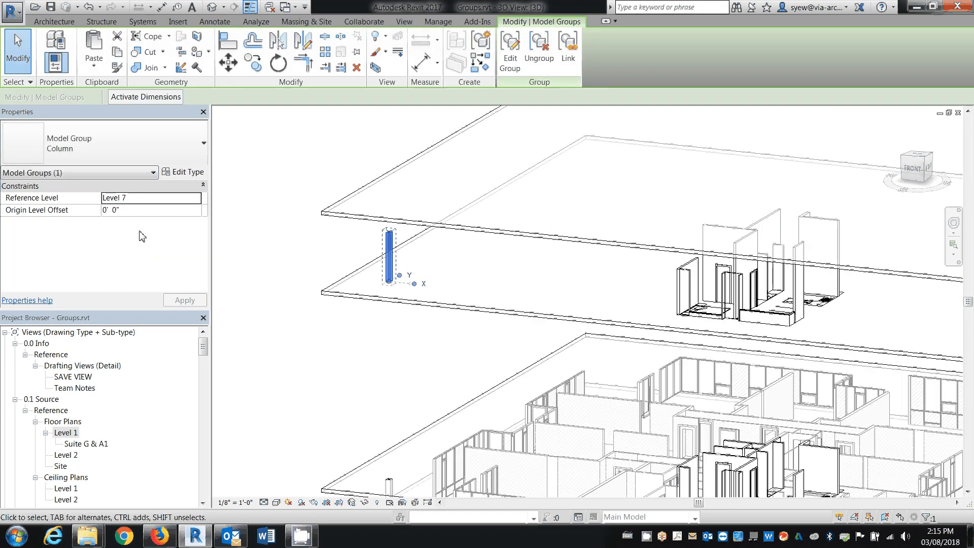
{"action": "left_click", "coordinate": [390, 259]}
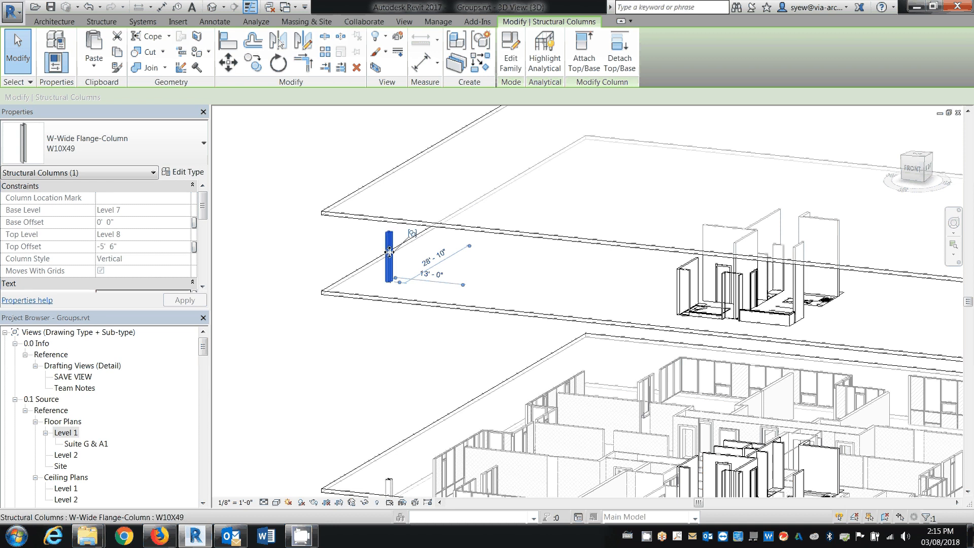
{"action": "key", "text": "Escape"}
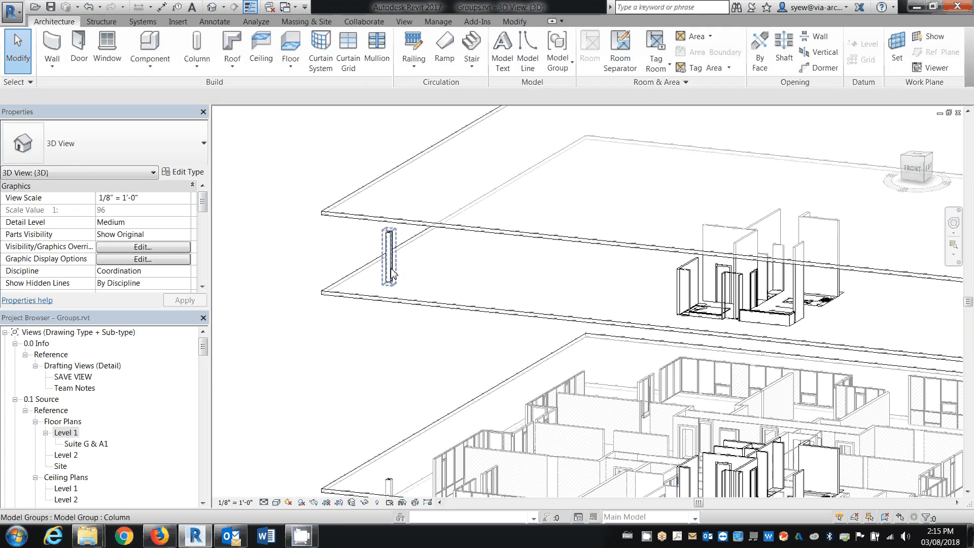
Try to attach the top of the W10X49 column inside the Level 7 group copy to the floor slab above
{"action": "key", "text": "Tab"}
{"action": "left_click", "coordinate": [393, 274]}
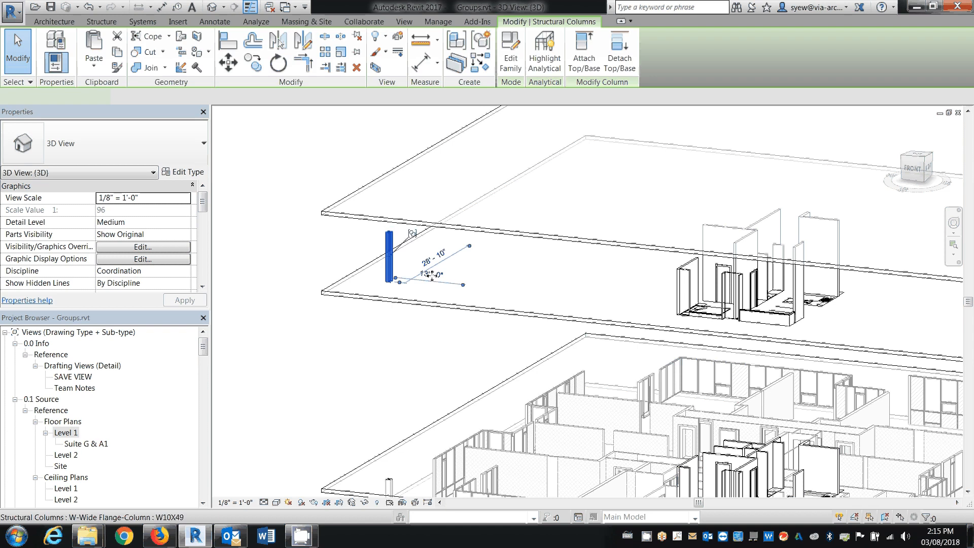
{"action": "middle_click_drag", "start_coordinate": [418, 308], "coordinate": [374, 280]}
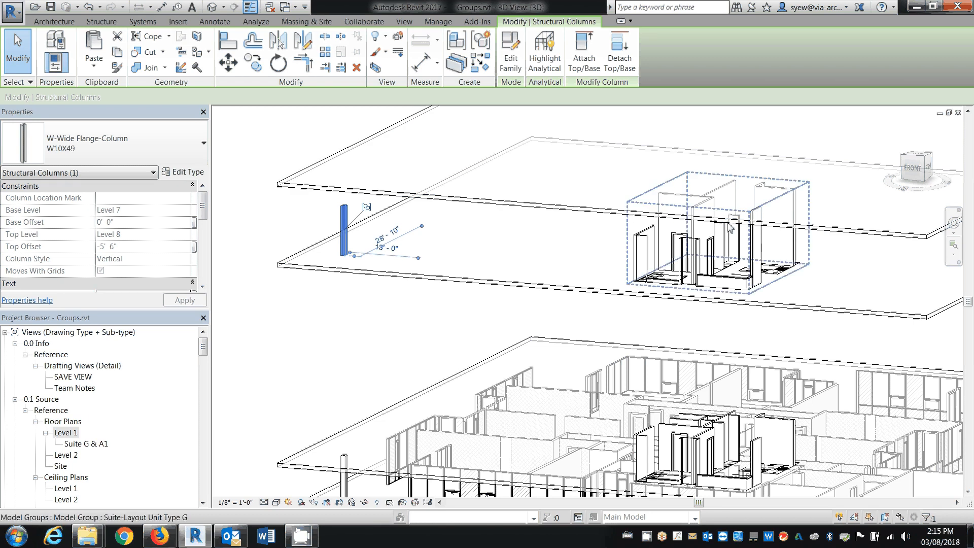
{"action": "left_click", "coordinate": [584, 52]}
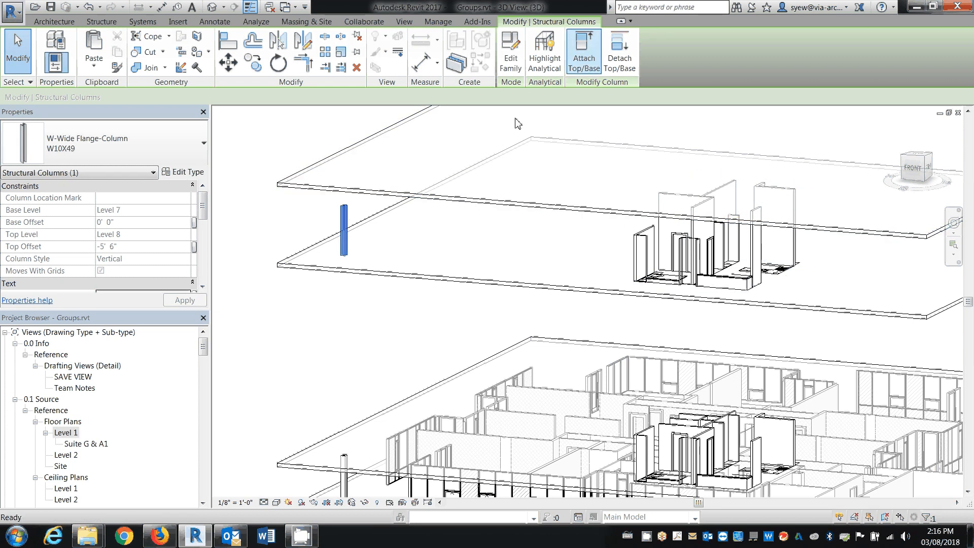
{"action": "left_click", "coordinate": [343, 195]}
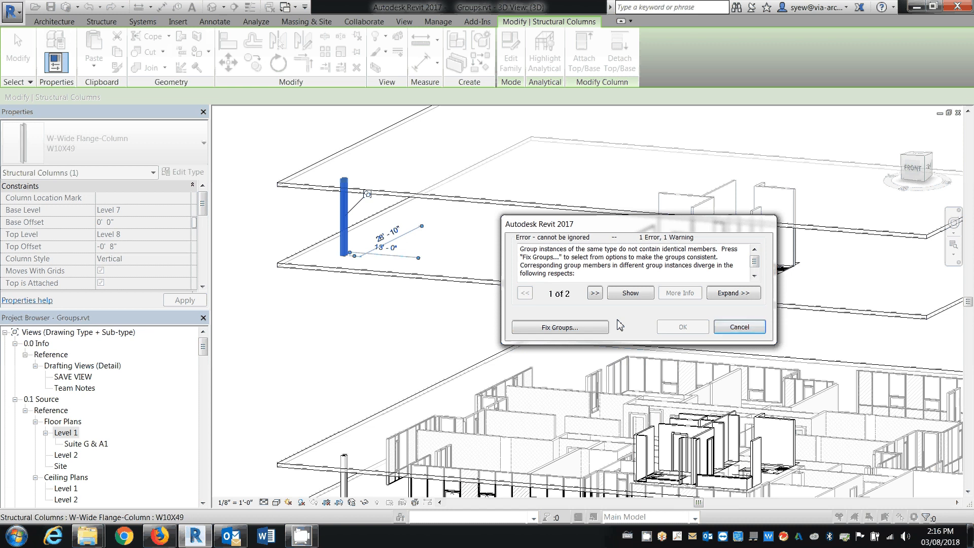
{"action": "left_click", "coordinate": [739, 326]}
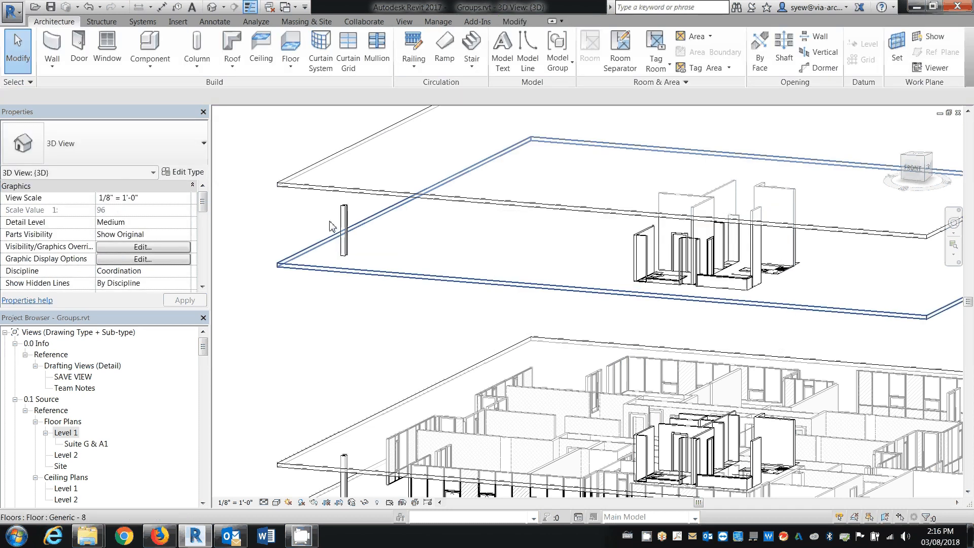
Delete the Column group copy on Level 7 and ungroup the Column group on Level 1
{"action": "key", "text": "Delete"}
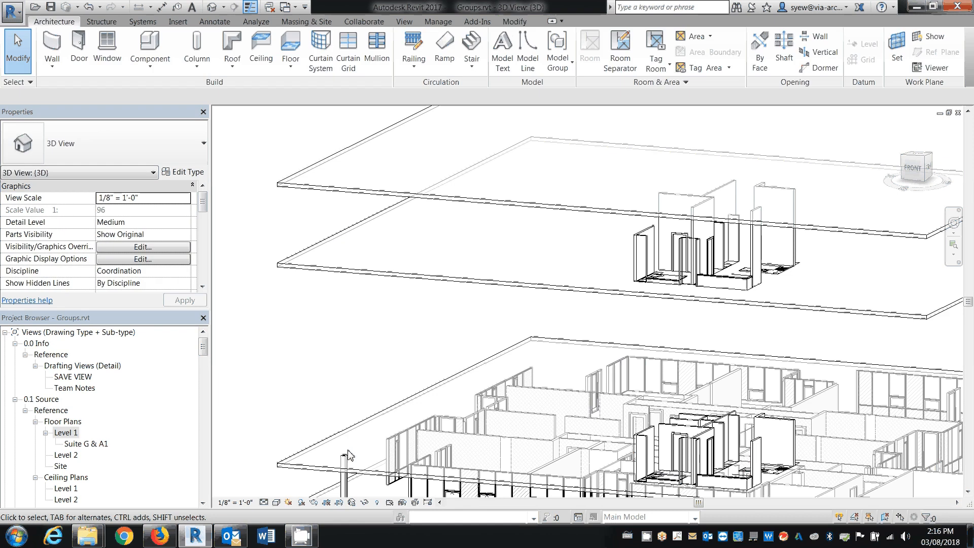
{"action": "left_click", "coordinate": [346, 460]}
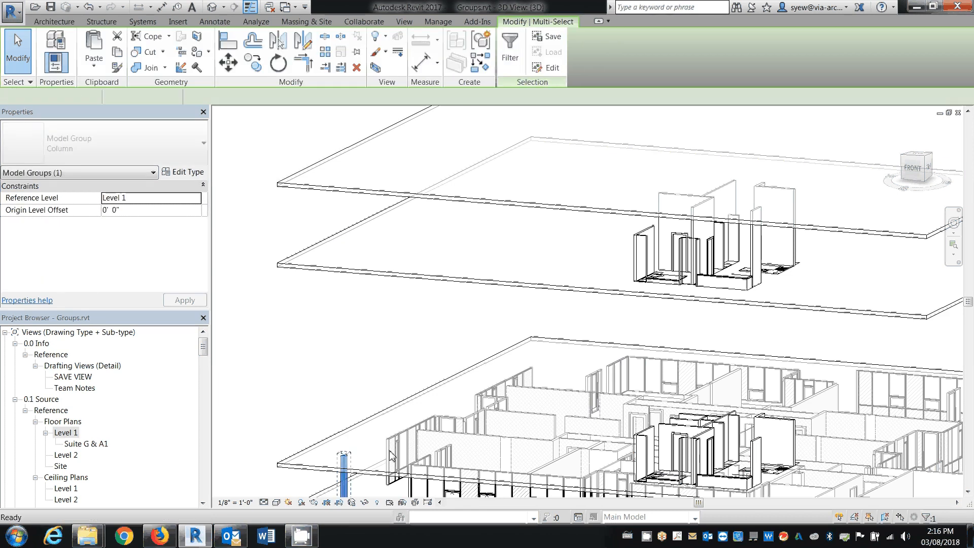
{"action": "left_click", "coordinate": [345, 478]}
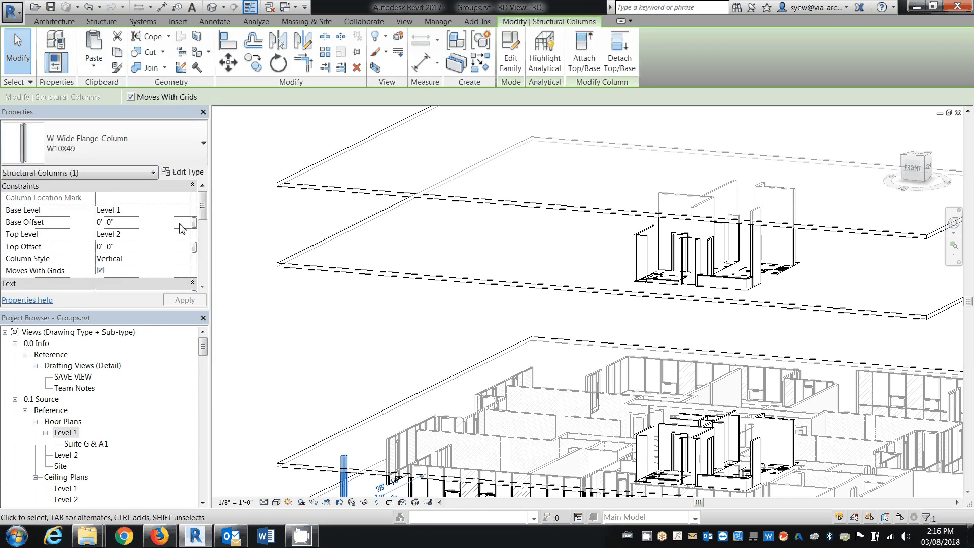
Set the ungrouped W10X49 column's top level to Level 8
{"action": "left_click", "coordinate": [187, 236]}
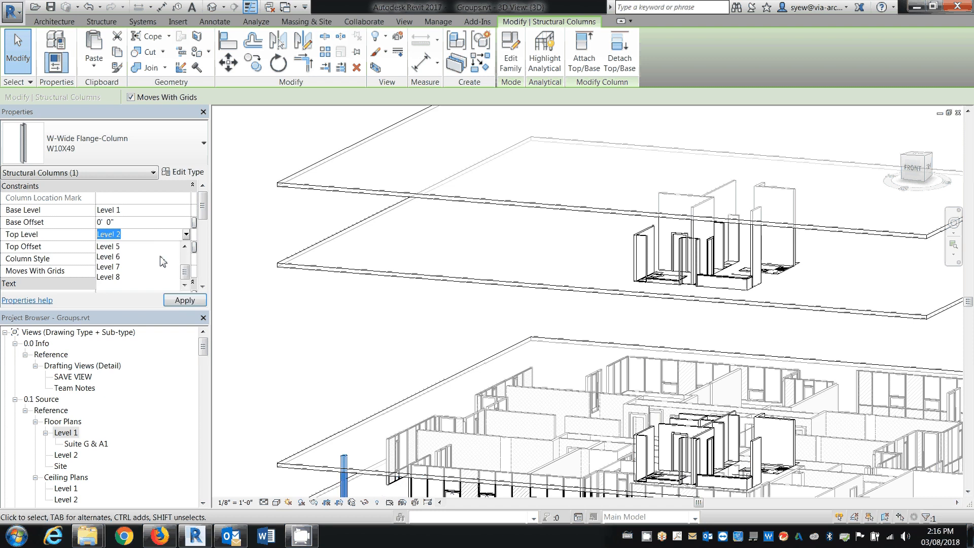
{"action": "left_click", "coordinate": [161, 278]}
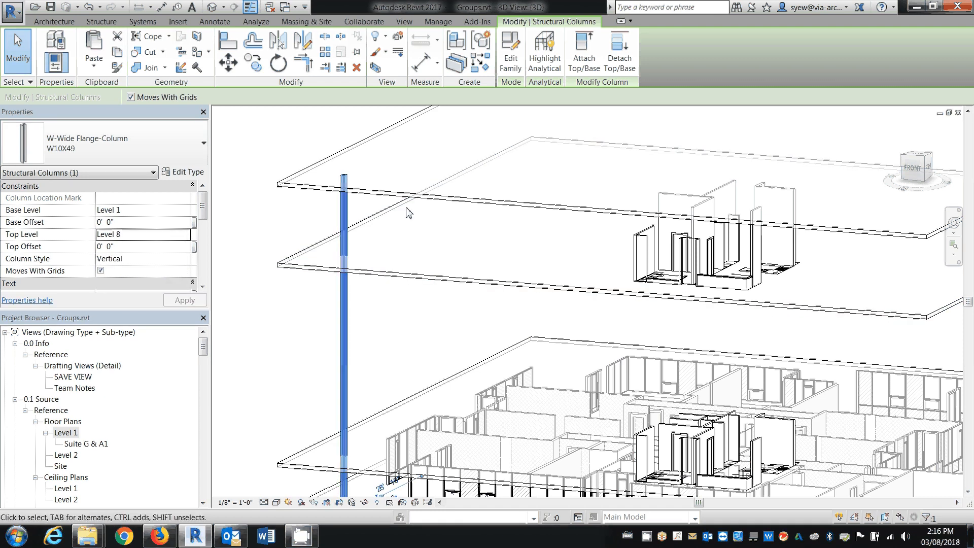
{"action": "scroll", "coordinate": [405, 212], "scroll_direction": "down", "scroll_amount": 2}
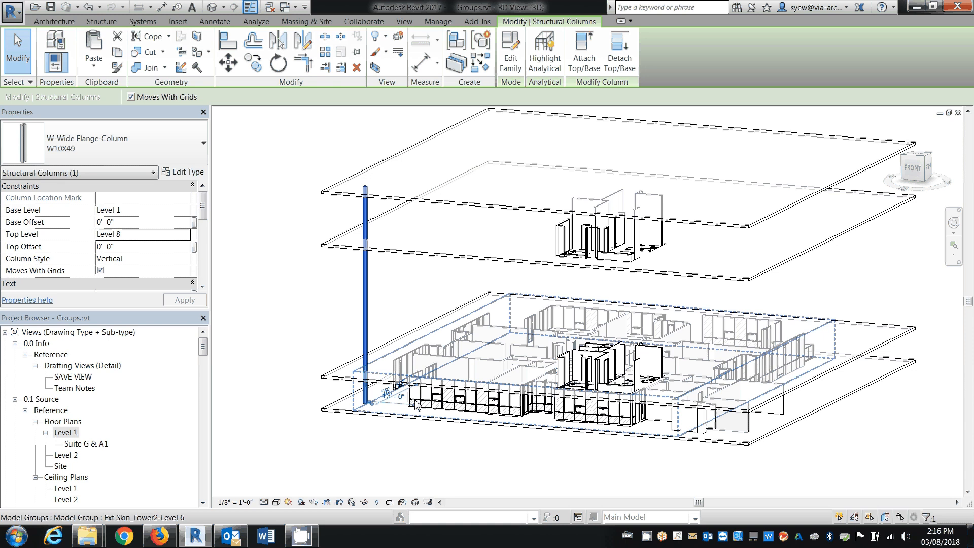
{"action": "left_click", "coordinate": [431, 469]}
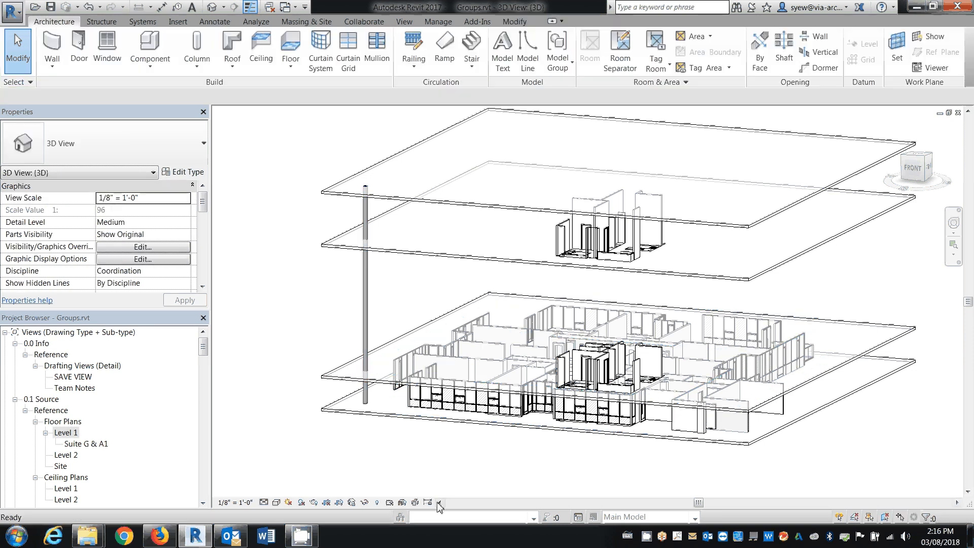
Edit the Level 7 Suite-Layout Unit Type G group, place a Bedroom - Queen + 2 Bedside Table_2d outside the suite walls on Level 1, and finish editing
{"action": "middle_click_drag", "start_coordinate": [585, 438], "coordinate": [579, 348], "text": "shift"}
{"action": "scroll", "coordinate": [546, 192], "scroll_direction": "up", "scroll_amount": 2}
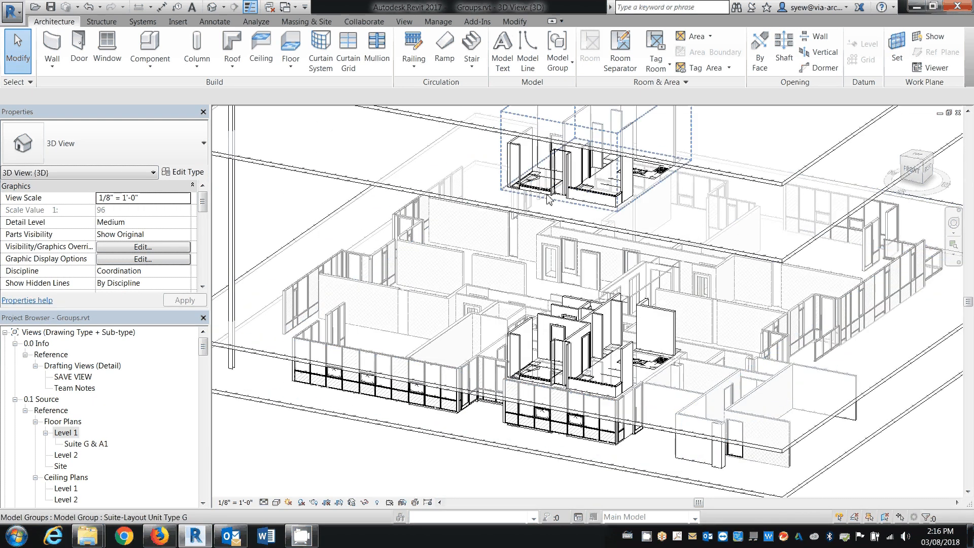
{"action": "left_click", "coordinate": [546, 192]}
{"action": "scroll", "coordinate": [553, 213], "scroll_direction": "up", "scroll_amount": 3}
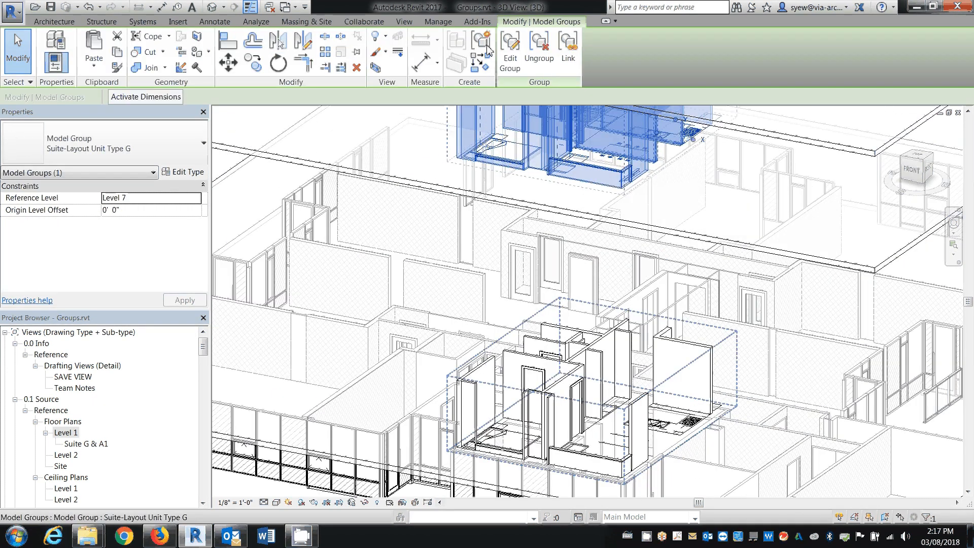
{"action": "left_click", "coordinate": [510, 51]}
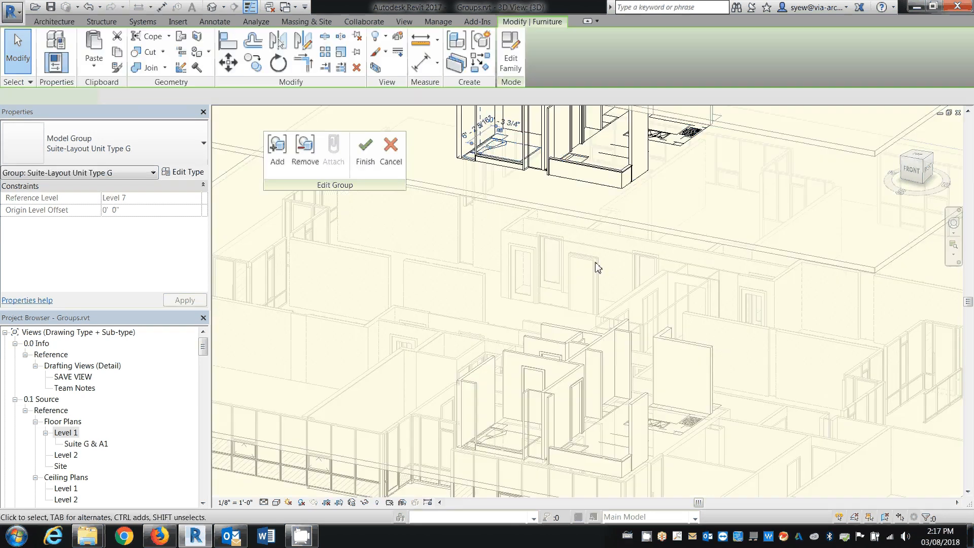
{"action": "middle_click_drag", "start_coordinate": [595, 262], "coordinate": [722, 334]}
{"action": "key", "text": "c"}
{"action": "key", "text": "s"}
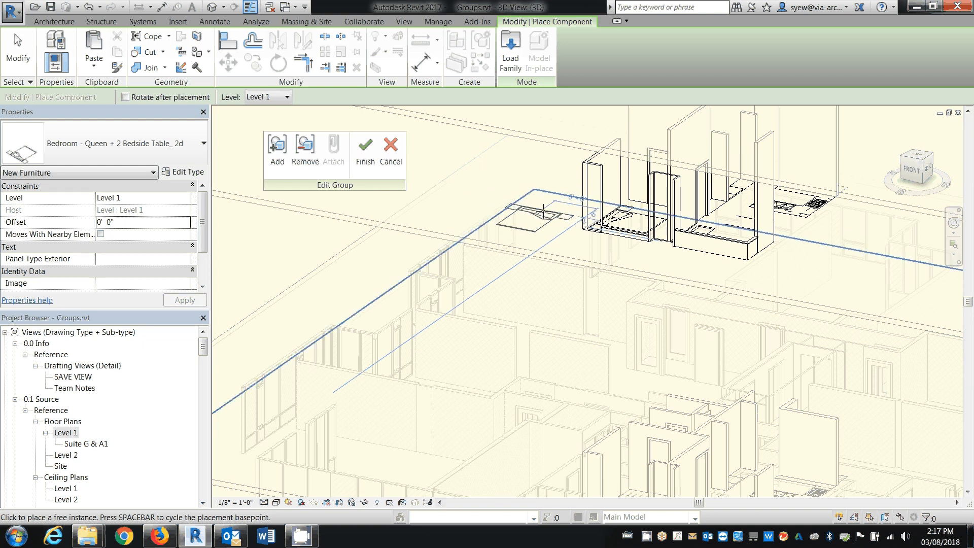
{"action": "left_click", "coordinate": [543, 210]}
{"action": "key", "text": "Escape"}
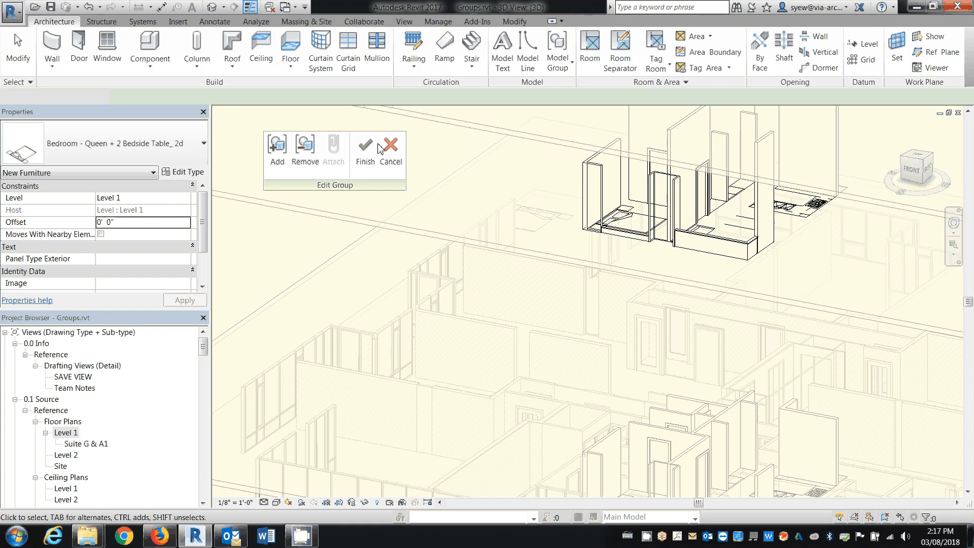
{"action": "left_click", "coordinate": [378, 148]}
Inspect the level, host and offset of the bedroom furniture placed through the Level 7 group
{"action": "scroll", "coordinate": [598, 301], "scroll_direction": "down", "scroll_amount": 2}
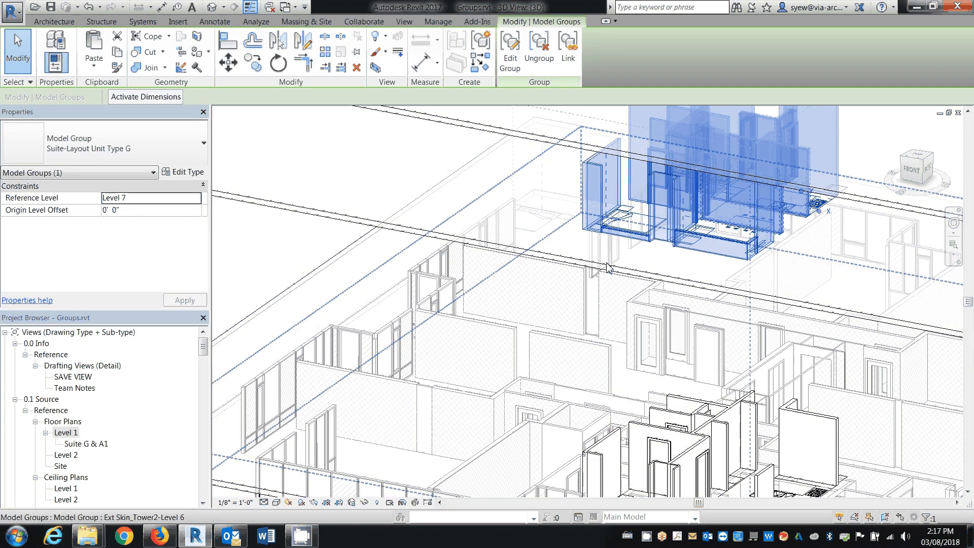
{"action": "middle_click_drag", "start_coordinate": [598, 301], "coordinate": [472, 350], "text": "shift"}
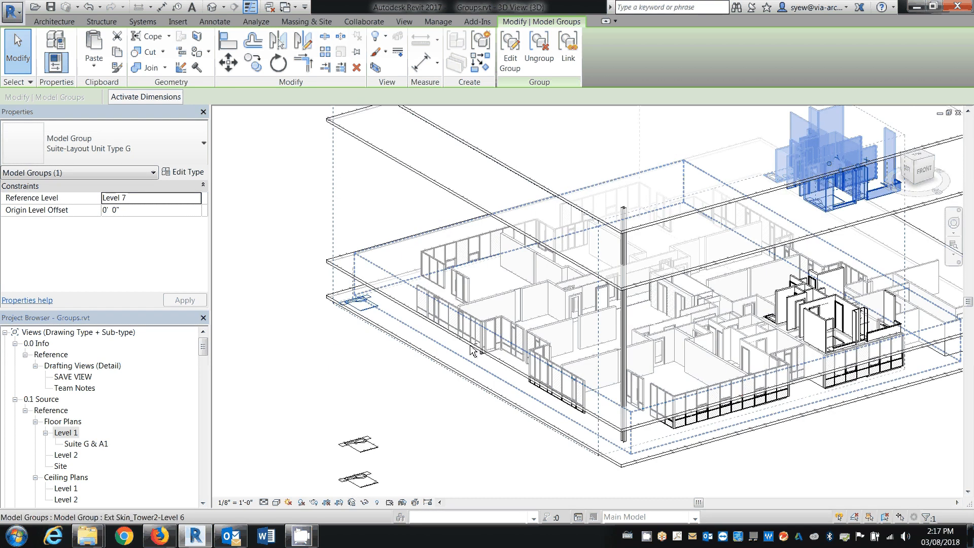
{"action": "key", "text": "Escape"}
{"action": "left_click", "coordinate": [373, 311]}
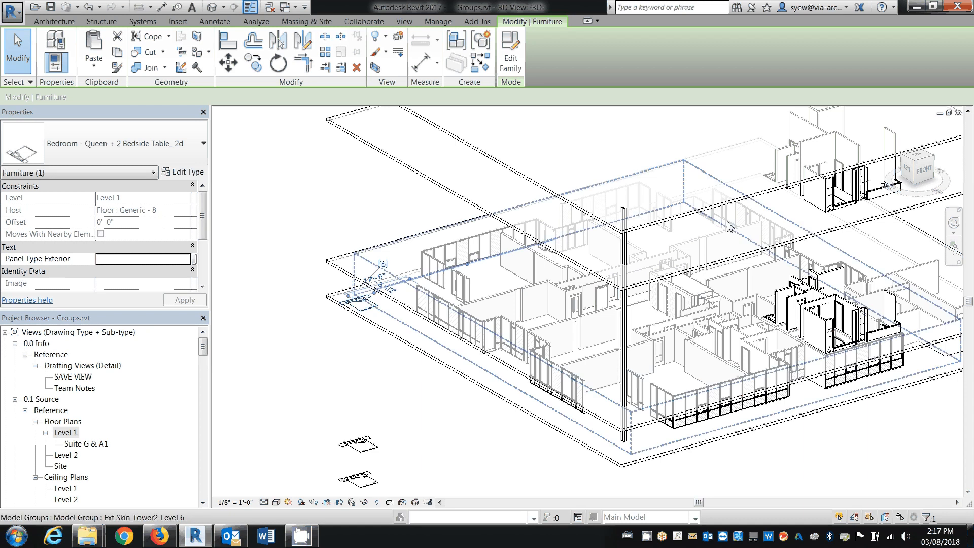
{"action": "key", "text": "Escape"}
Reopen the Level 7 Suite-Layout Unit Type G group for editing and select its bedroom furniture on the Level 1 slab
{"action": "left_click", "coordinate": [832, 206]}
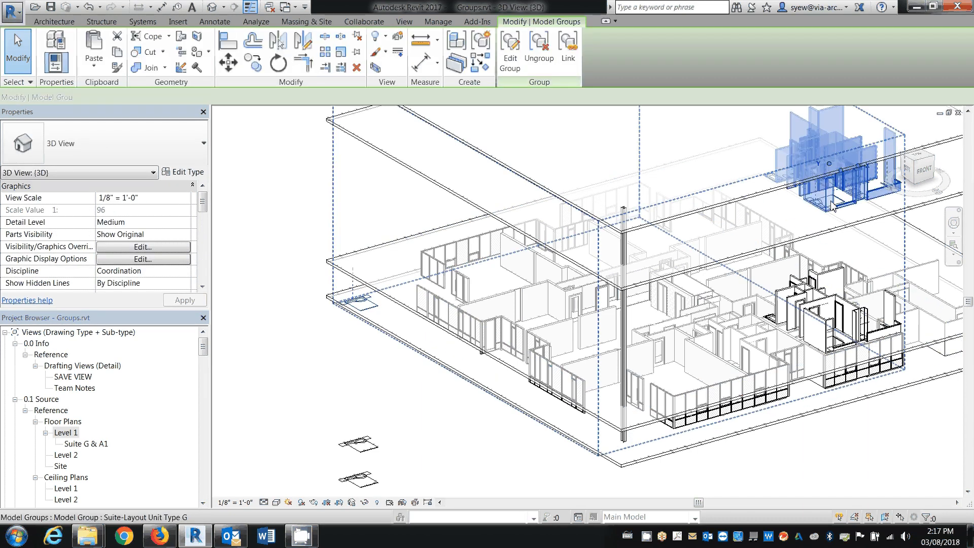
{"action": "left_click", "coordinate": [369, 309]}
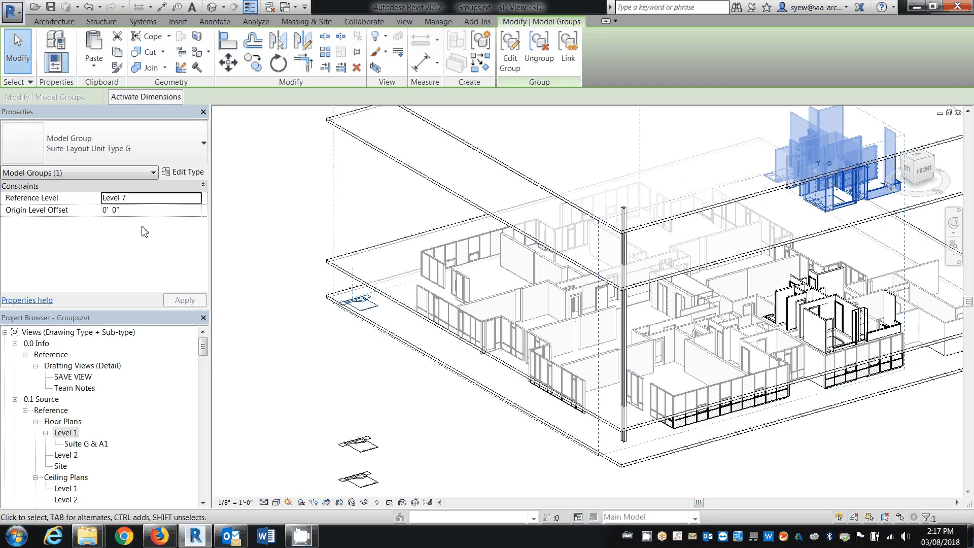
{"action": "left_click", "coordinate": [359, 313]}
{"action": "left_click", "coordinate": [364, 312]}
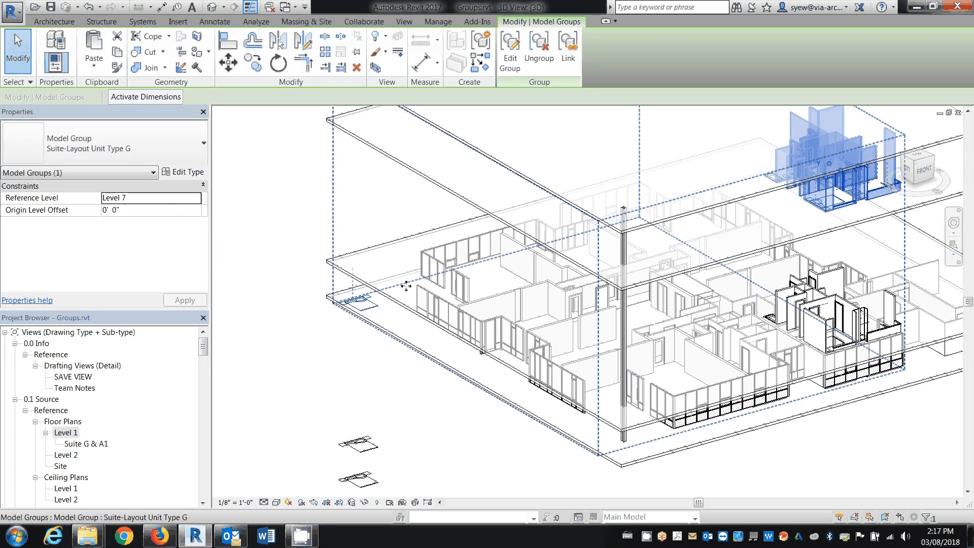
{"action": "double_click", "coordinate": [369, 304]}
{"action": "left_click", "coordinate": [369, 304]}
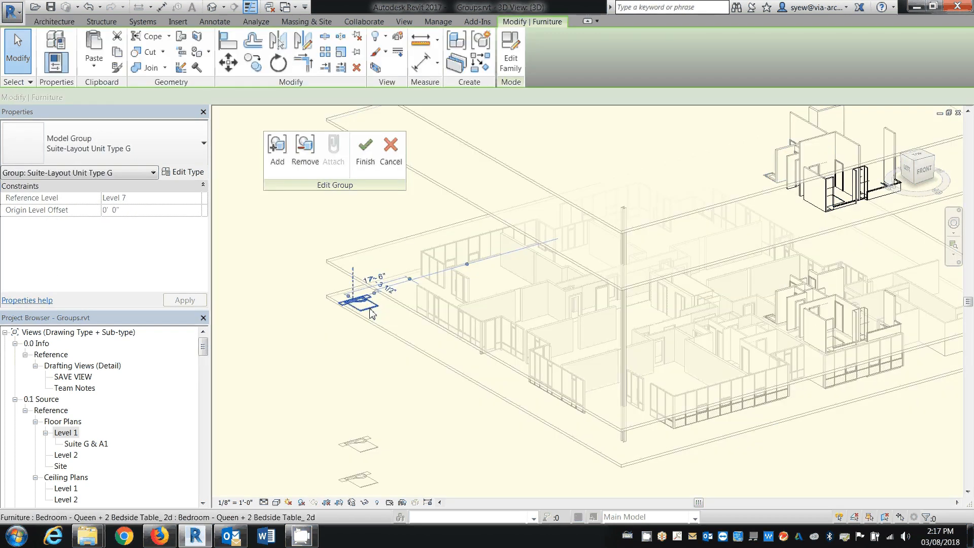
Cut the bedroom furniture from the group, finish editing, and paste it aligned to the same place
{"action": "left_click", "coordinate": [117, 41]}
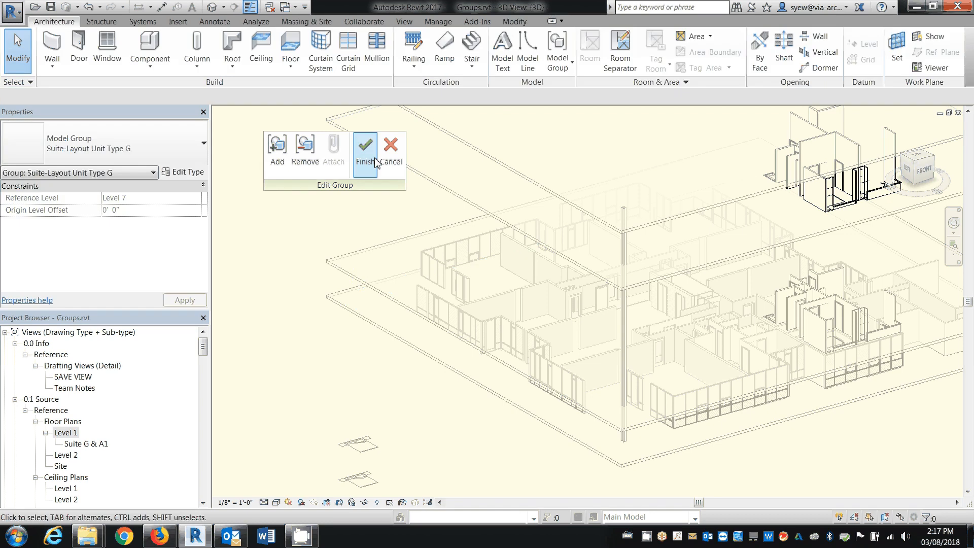
{"action": "left_click", "coordinate": [365, 150]}
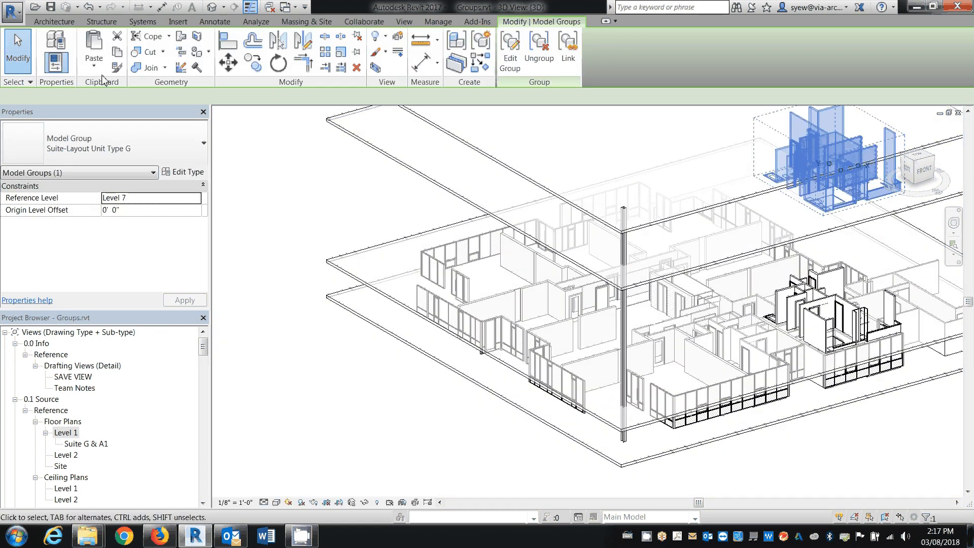
{"action": "left_click", "coordinate": [94, 64]}
{"action": "left_click", "coordinate": [130, 188]}
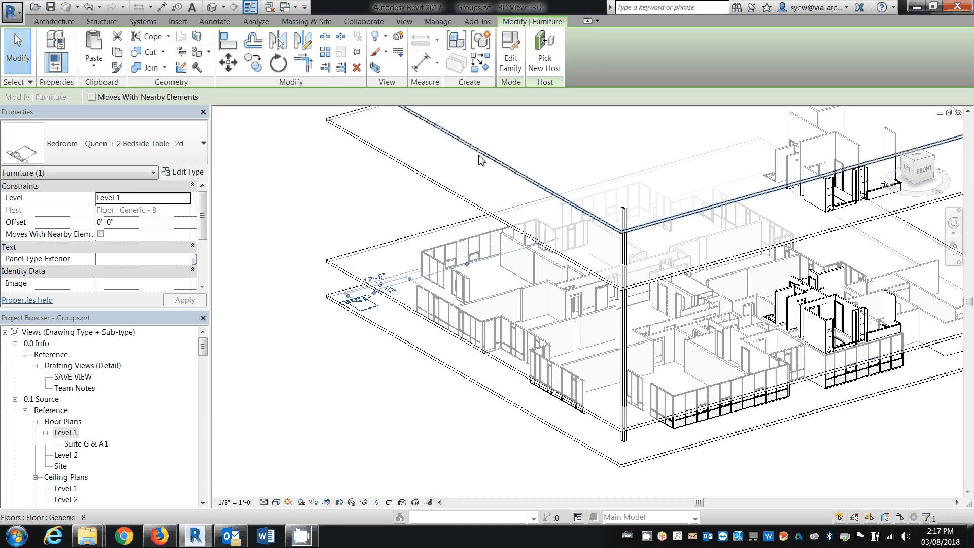
Undo the cut and paste, and remove the bedroom furniture from the Suite-Layout Unit Type G group, finishing the group edit
{"action": "key", "text": "Escape"}
{"action": "double_click", "coordinate": [403, 294]}
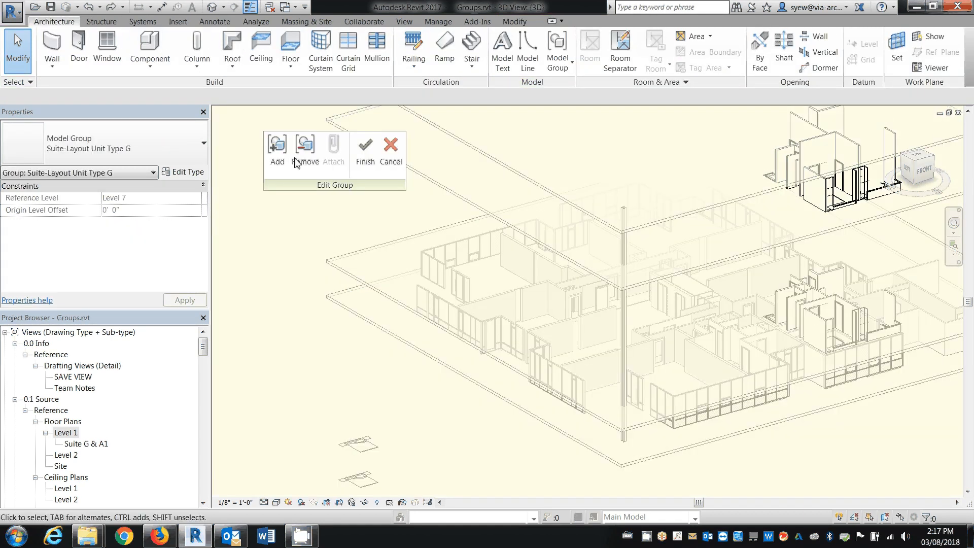
{"action": "left_click", "coordinate": [304, 151]}
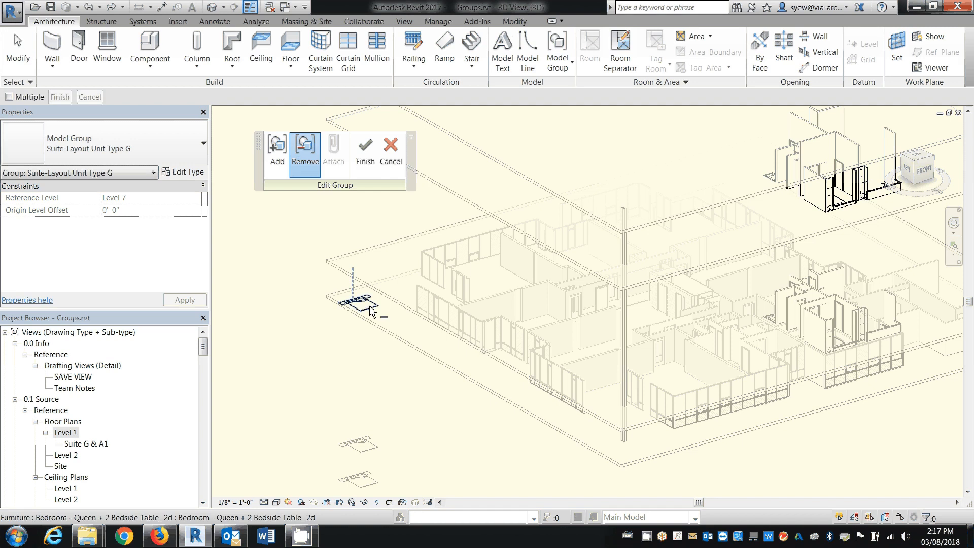
{"action": "left_click", "coordinate": [366, 162]}
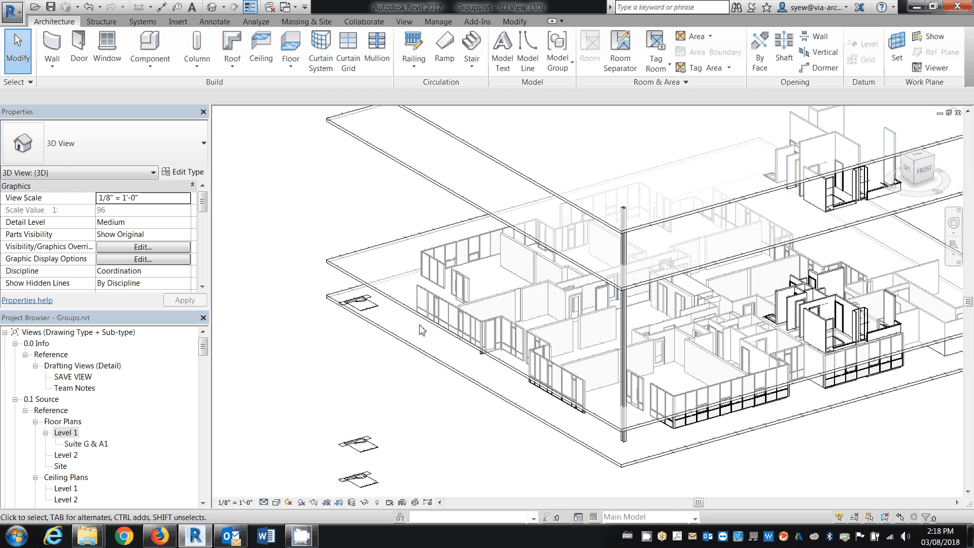
Delete the two stray bedroom furniture copies floating below the Level 1 slab
{"action": "middle_click_drag", "start_coordinate": [421, 330], "coordinate": [399, 362]}
{"action": "left_click", "coordinate": [363, 398]}
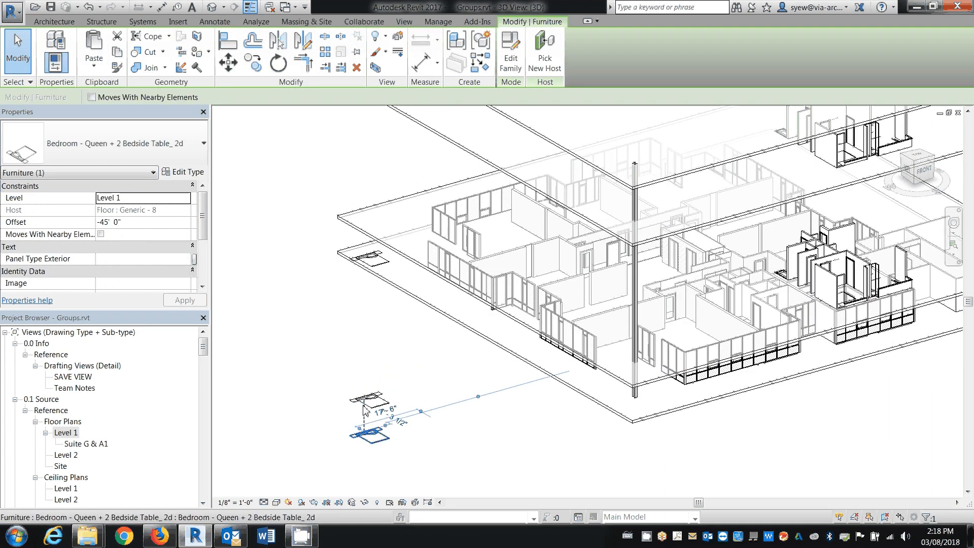
{"action": "left_click_drag", "start_coordinate": [331, 448], "coordinate": [413, 386]}
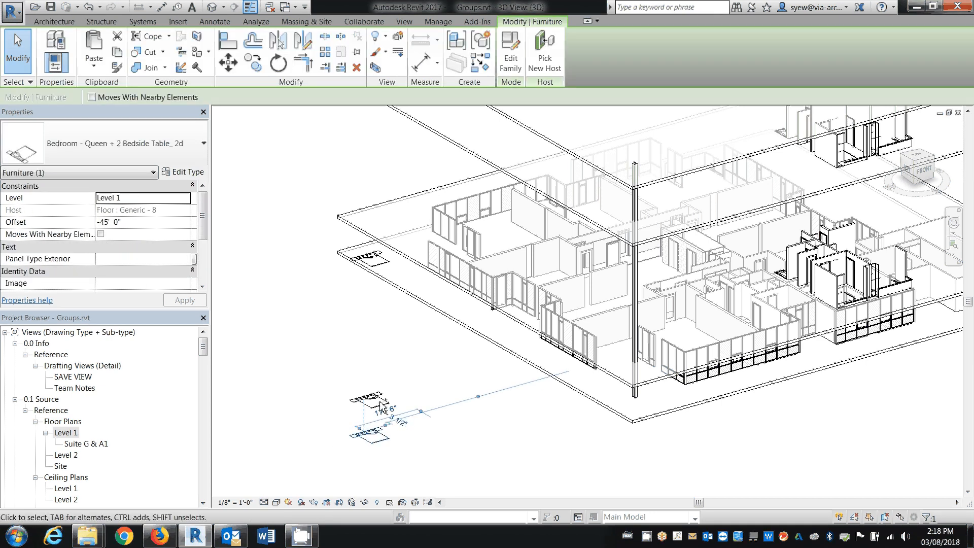
{"action": "left_click", "coordinate": [383, 401], "text": "ctrl"}
{"action": "key", "text": "Delete"}
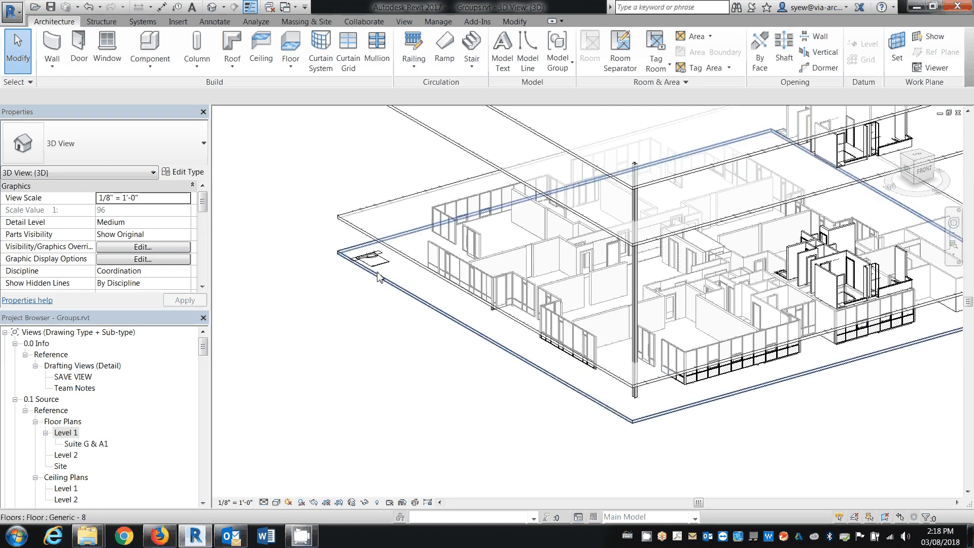
Check the level, host and offset of the bedroom furniture left on the Level 1 slab, and browse the project's views and sheets
{"action": "left_click", "coordinate": [382, 272]}
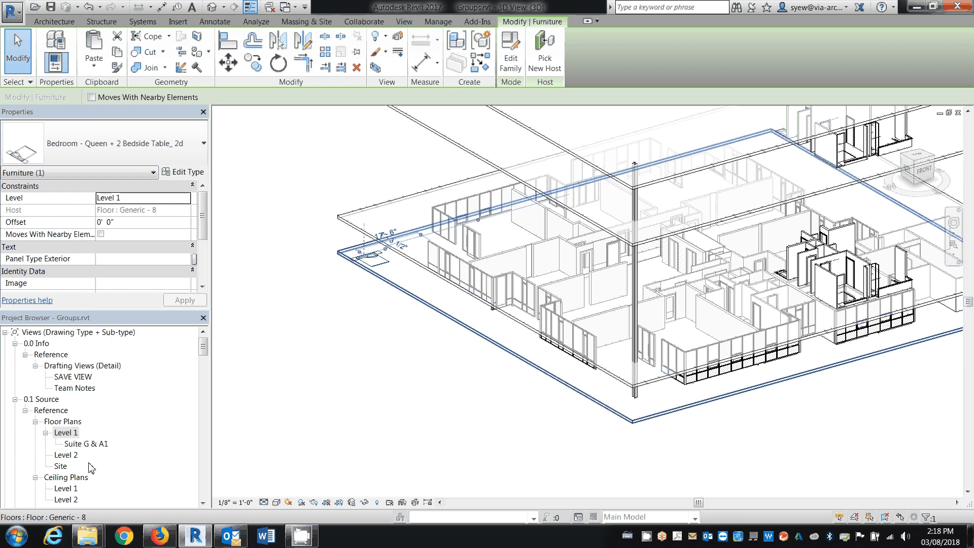
{"action": "left_click", "coordinate": [218, 386]}
{"action": "left_click_drag", "start_coordinate": [203, 348], "coordinate": [206, 365]}
{"action": "left_click", "coordinate": [382, 269]}
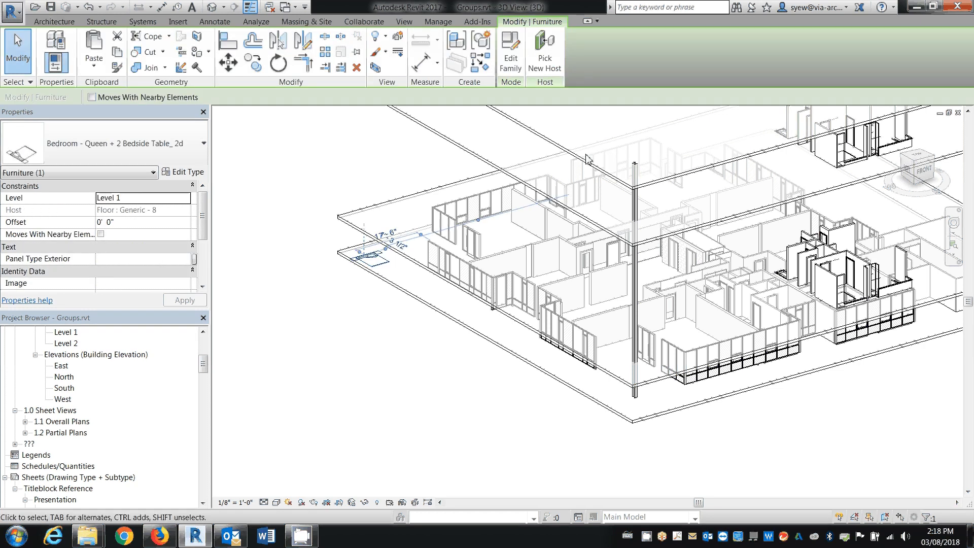
Rehost the bedroom furniture from the Level 1 slab to Level 7 using the South elevation, and return to the 3D view
{"action": "middle_click_drag", "start_coordinate": [586, 159], "coordinate": [606, 239]}
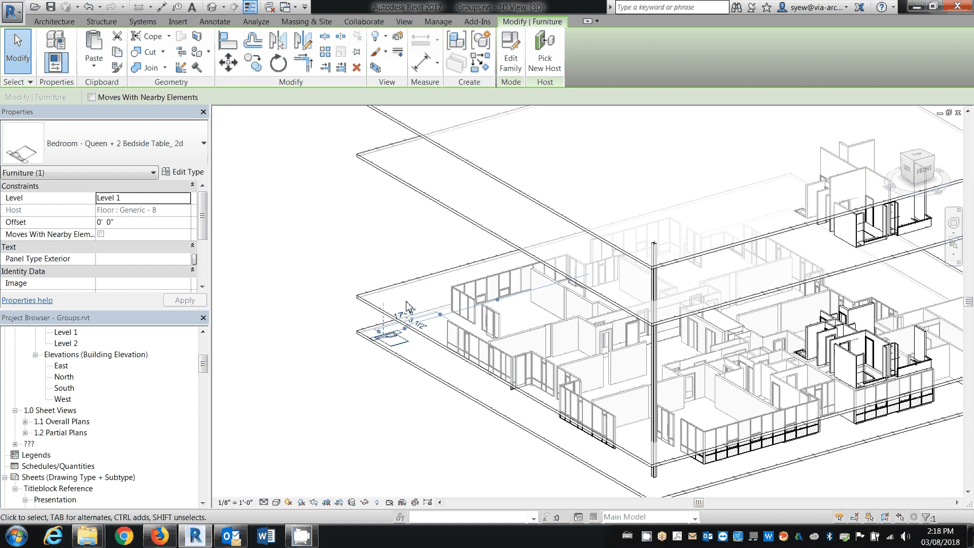
{"action": "double_click", "coordinate": [66, 388]}
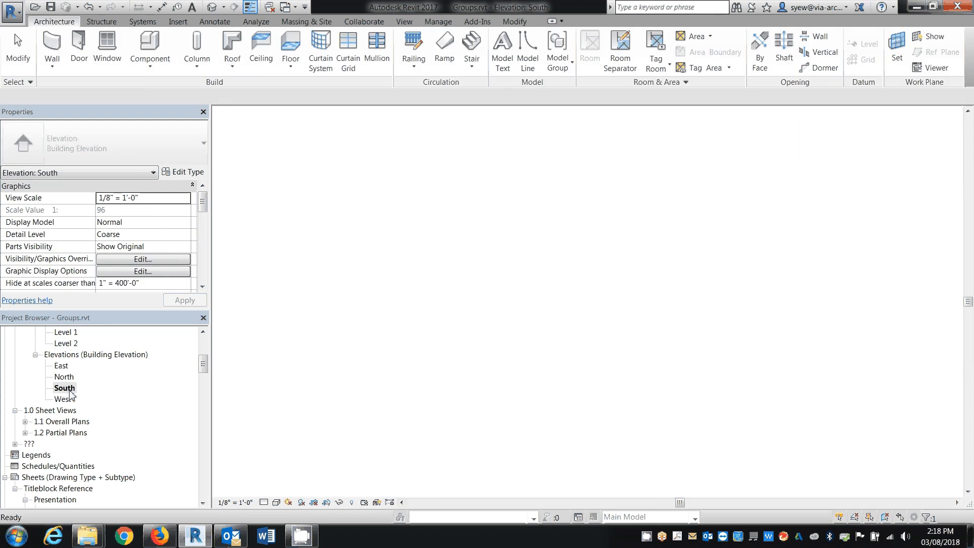
{"action": "scroll", "coordinate": [729, 365], "scroll_direction": "down", "scroll_amount": 2}
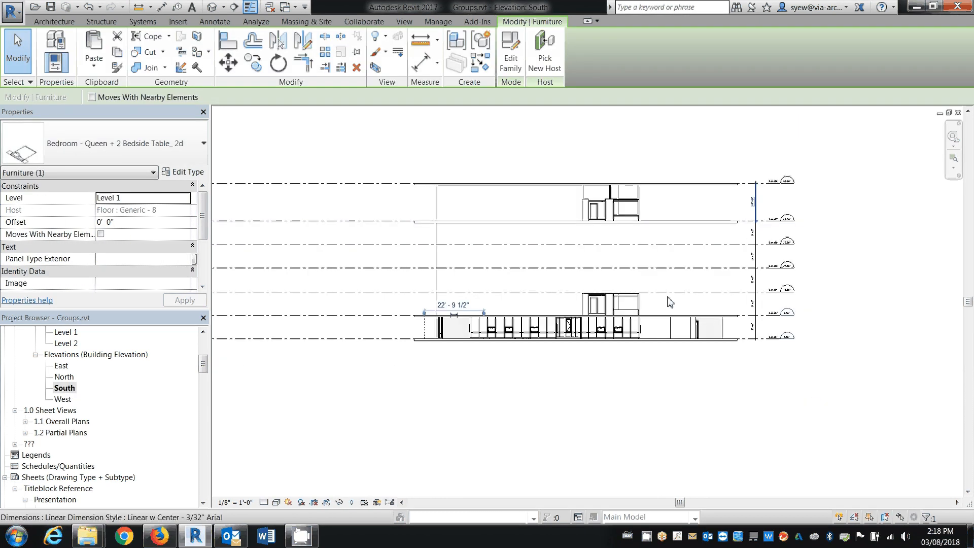
{"action": "left_click", "coordinate": [550, 59]}
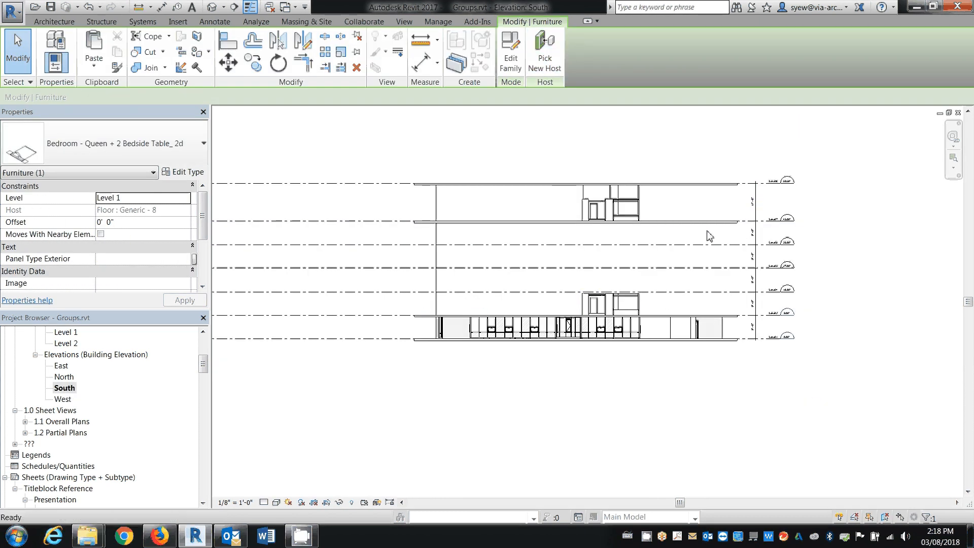
{"action": "left_click", "coordinate": [296, 184]}
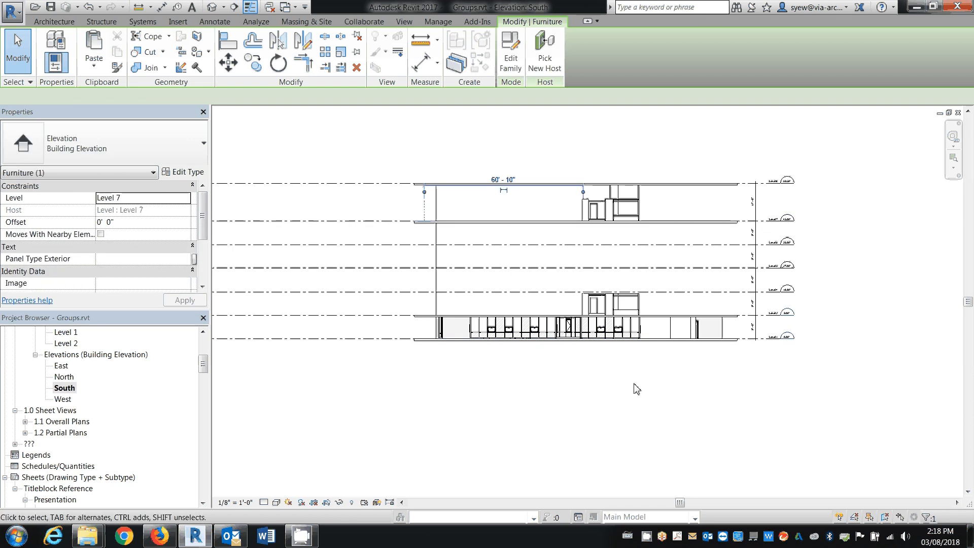
{"action": "left_click", "coordinate": [212, 6]}
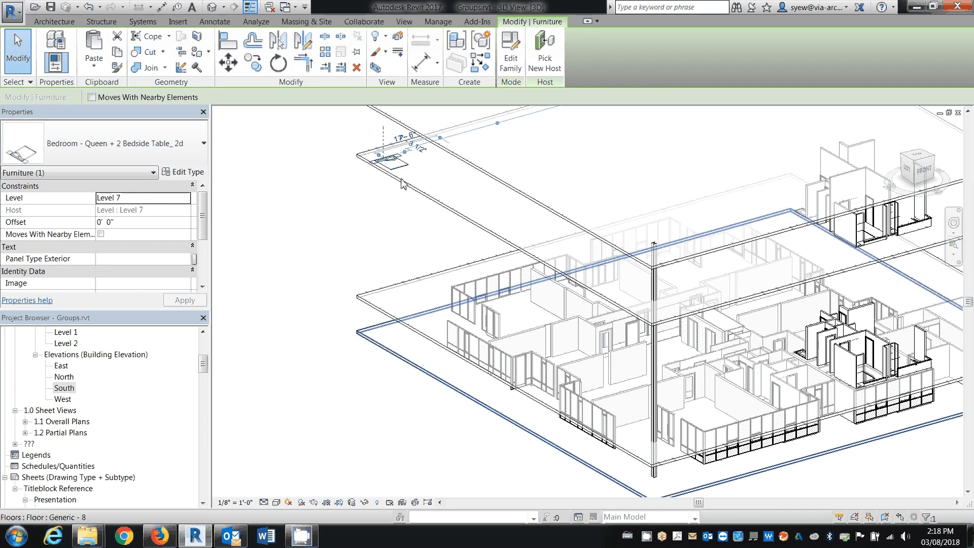
Move the bedroom furniture next to the Level 7 suite and add it to the Suite-Layout Unit Type G group, finishing the group edit
{"action": "left_click_drag", "start_coordinate": [617, 214], "coordinate": [840, 259]}
{"action": "left_click", "coordinate": [864, 250]}
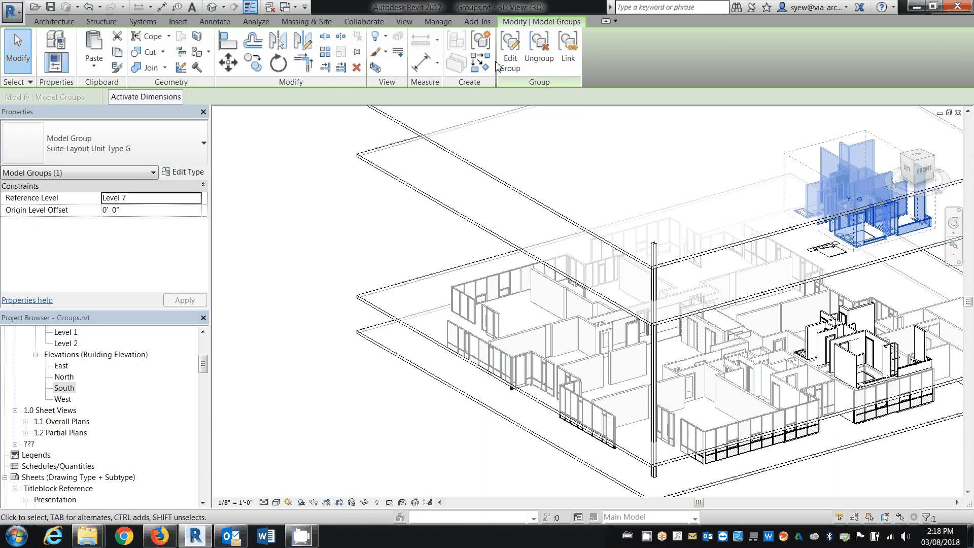
{"action": "left_click", "coordinate": [500, 62]}
{"action": "left_click", "coordinate": [277, 150]}
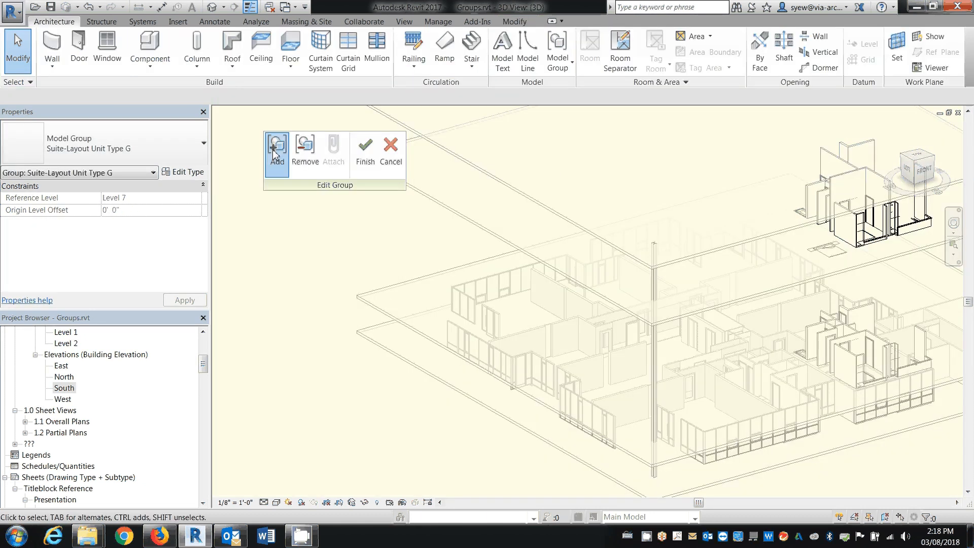
{"action": "left_click", "coordinate": [393, 166]}
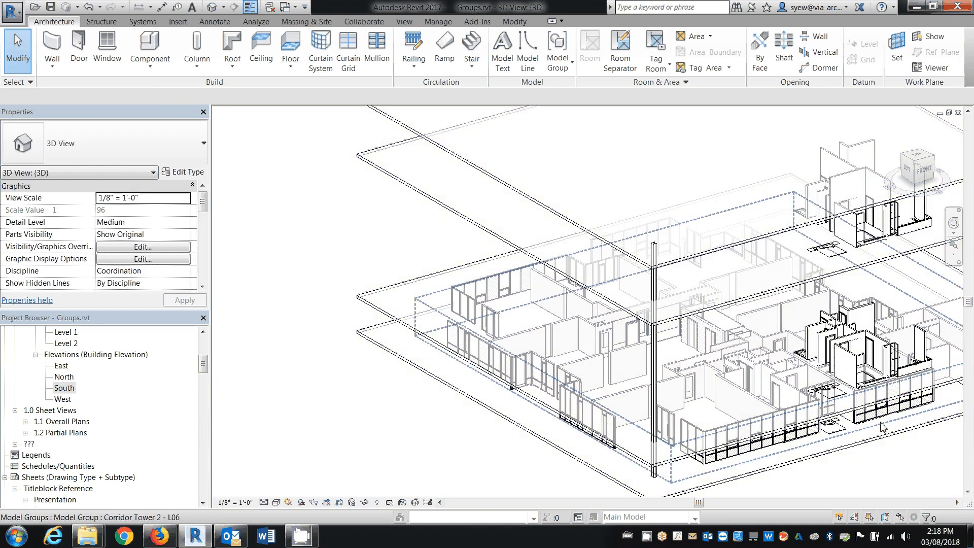
{"action": "middle_click_drag", "start_coordinate": [860, 316], "coordinate": [815, 296], "text": "shift"}
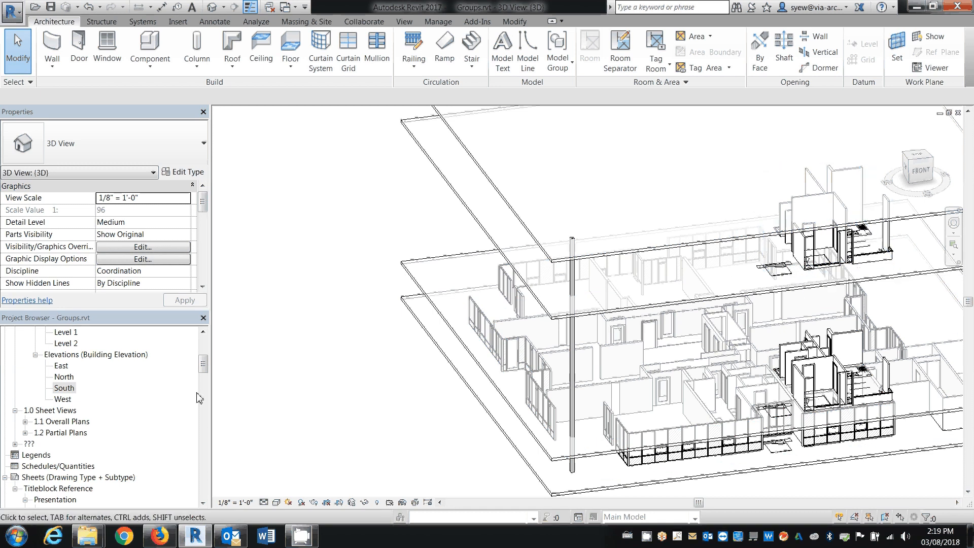
Open the Level 1 floor plan briefly, and open the Level 2 floor plan to show the whole slab with the suite
{"action": "left_click", "coordinate": [202, 353]}
{"action": "double_click", "coordinate": [66, 433]}
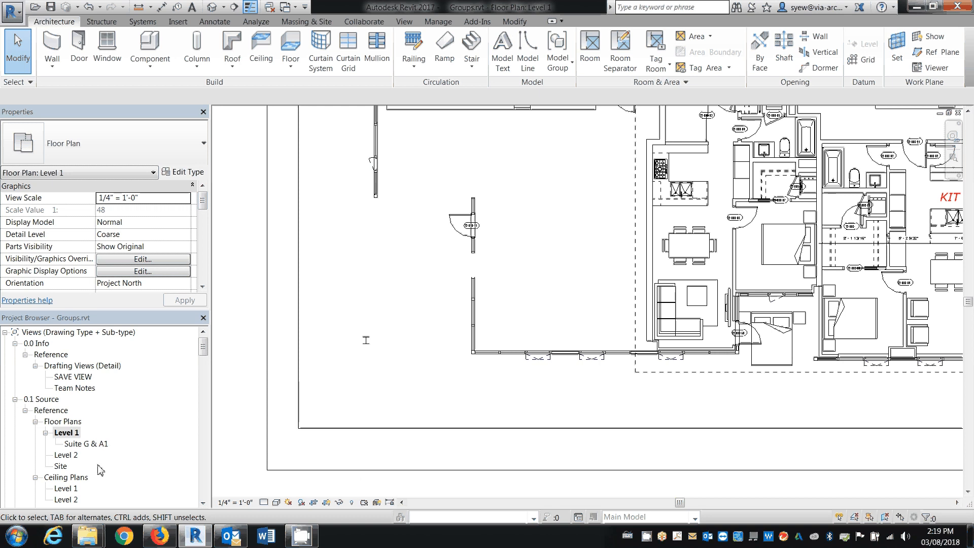
{"action": "double_click", "coordinate": [71, 455]}
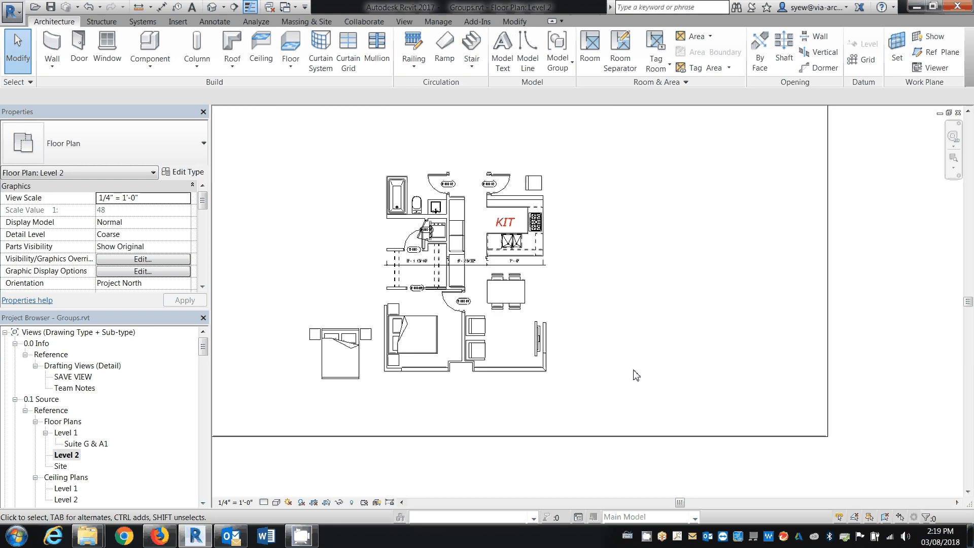
{"action": "scroll", "coordinate": [636, 375], "scroll_direction": "down", "scroll_amount": 2}
{"action": "scroll", "coordinate": [627, 383], "scroll_direction": "down", "scroll_amount": 2}
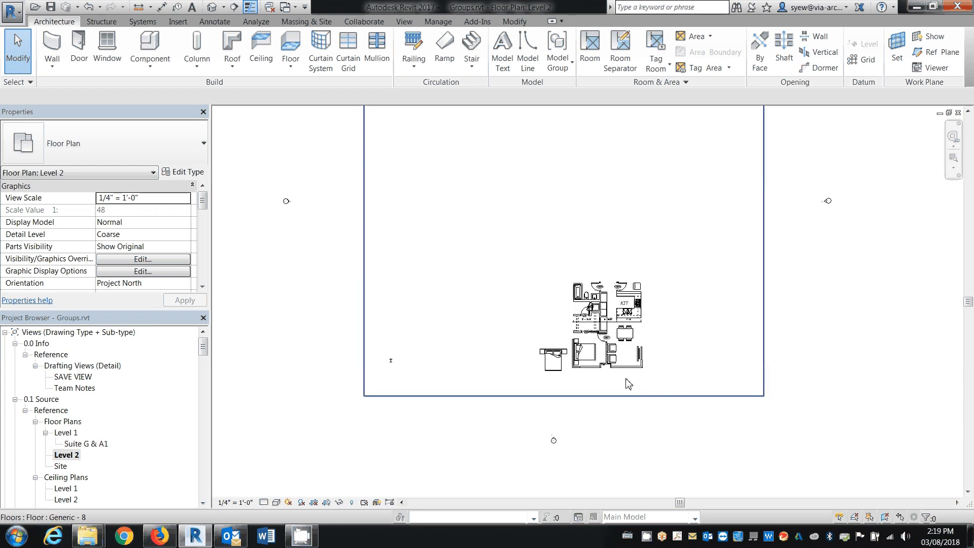
Set the bottom offset of the Level 2 floor plan's view range to -1, and check that the floor slab can be selected
{"action": "scroll", "coordinate": [204, 238], "scroll_direction": "down", "scroll_amount": 5}
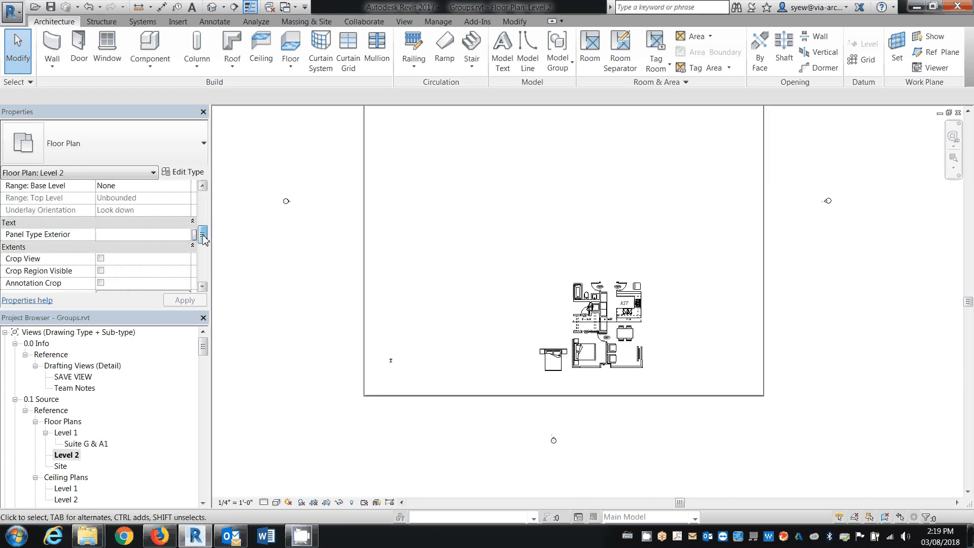
{"action": "scroll", "coordinate": [203, 238], "scroll_direction": "down", "scroll_amount": 2}
{"action": "left_click", "coordinate": [143, 234]}
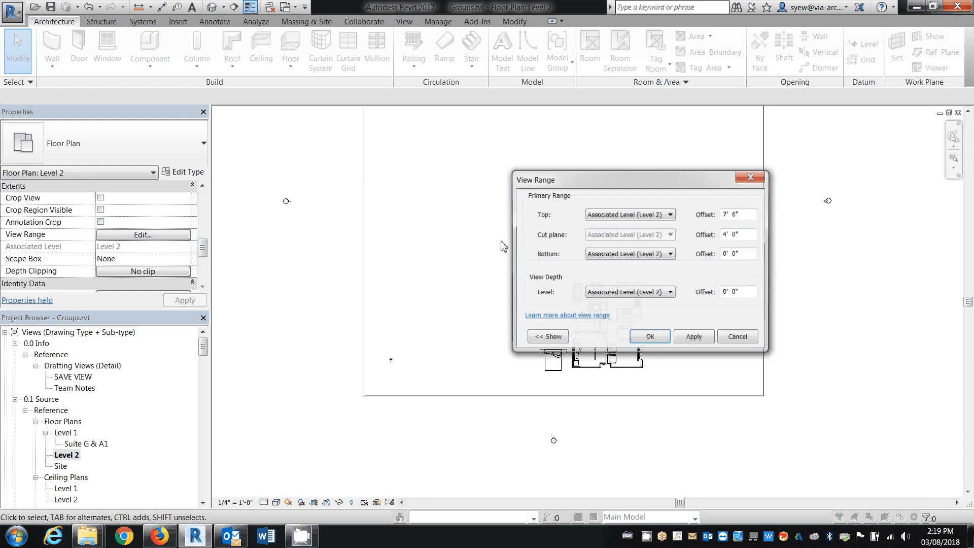
{"action": "double_click", "coordinate": [739, 254]}
{"action": "type", "text": "-1"}
{"action": "key", "text": "Tab"}
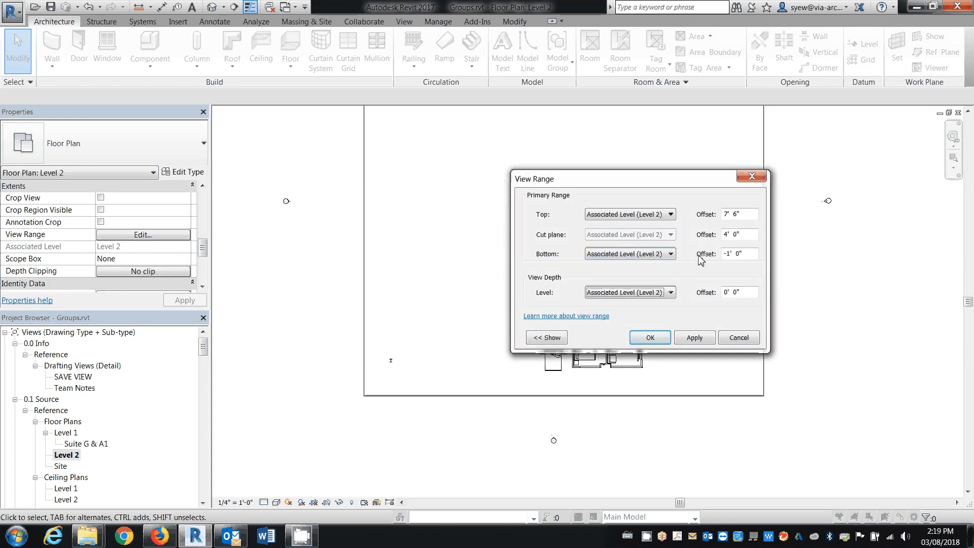
{"action": "key", "text": "Return"}
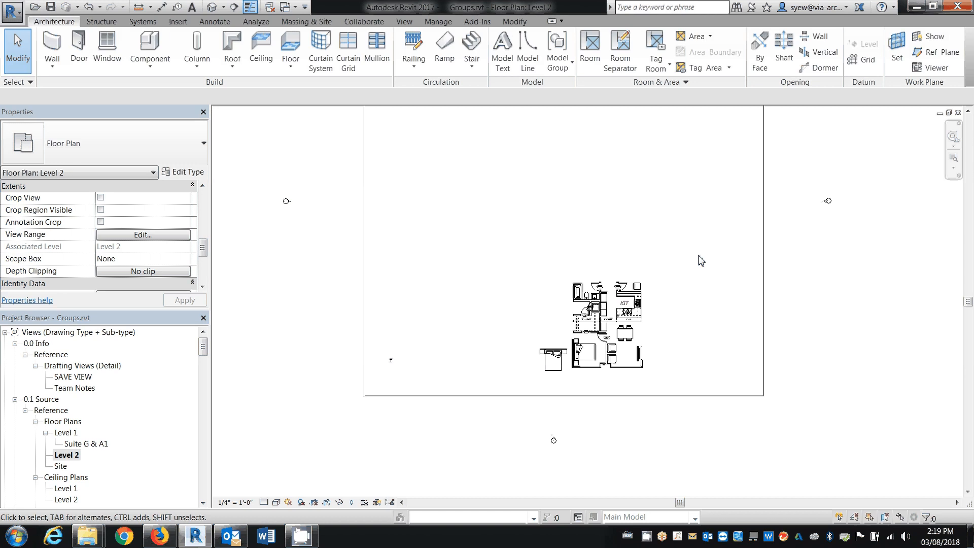
{"action": "left_click", "coordinate": [667, 396]}
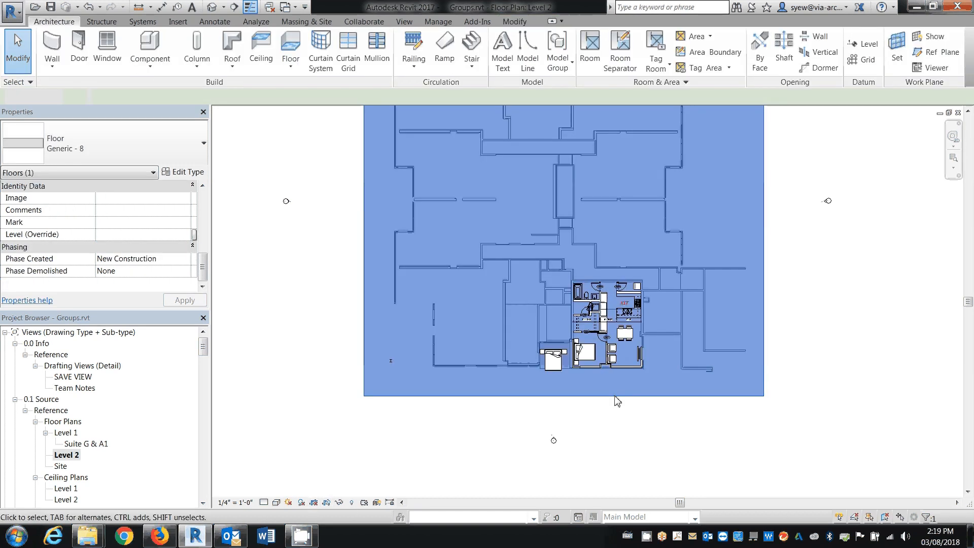
{"action": "key", "text": "Escape"}
Edit the Suite-Layout Unit Type G group on Level 2 and place another Bedroom - Queen + 2 Bedside Table_ 2d similar to the existing one
{"action": "scroll", "coordinate": [615, 395], "scroll_direction": "up", "scroll_amount": 3}
{"action": "left_click", "coordinate": [532, 358]}
{"action": "double_click", "coordinate": [533, 358]}
{"action": "left_click", "coordinate": [534, 358]}
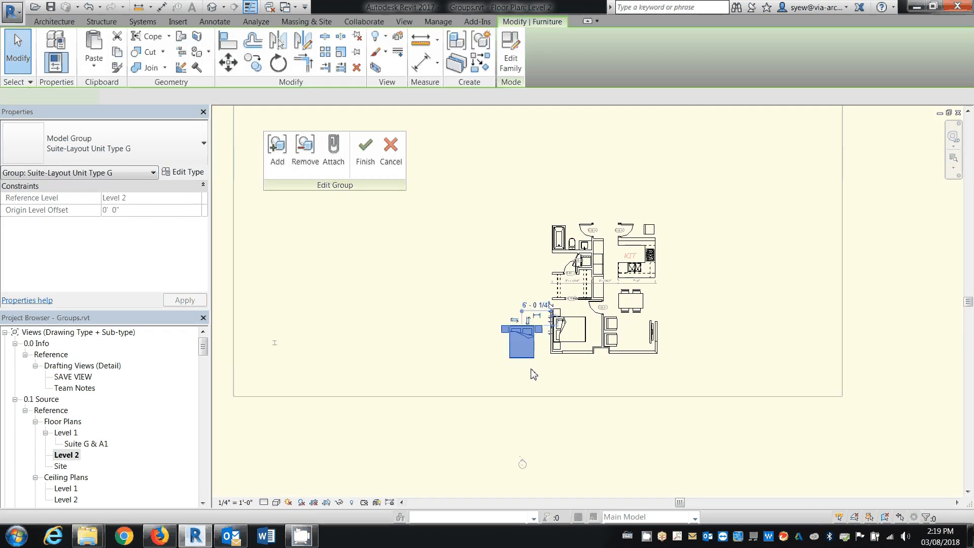
{"action": "left_click", "coordinate": [481, 62]}
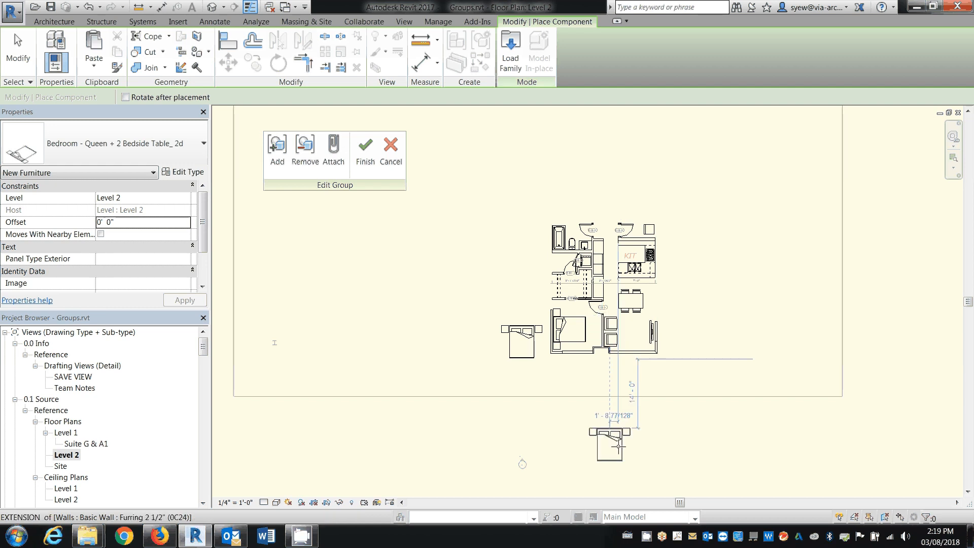
{"action": "left_click", "coordinate": [622, 432]}
{"action": "key", "text": "Escape"}
{"action": "key", "text": "Escape"}
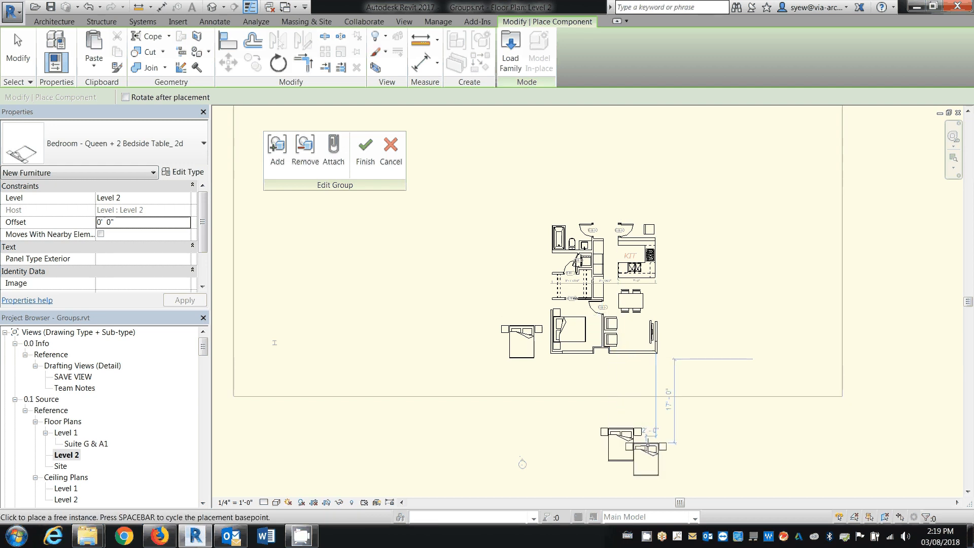
Move the new bedroom furniture beside the suite, directly above the other loose bed, and finish the group edit to check it in 3D
{"action": "left_click", "coordinate": [613, 427]}
{"action": "left_click_drag", "start_coordinate": [612, 422], "coordinate": [513, 265]}
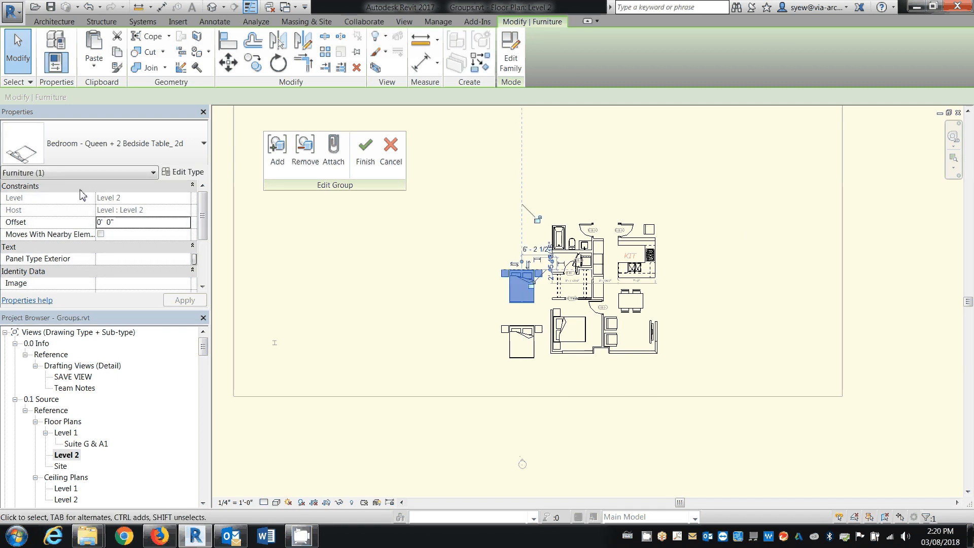
{"action": "left_click", "coordinate": [370, 156]}
{"action": "key", "text": "Escape"}
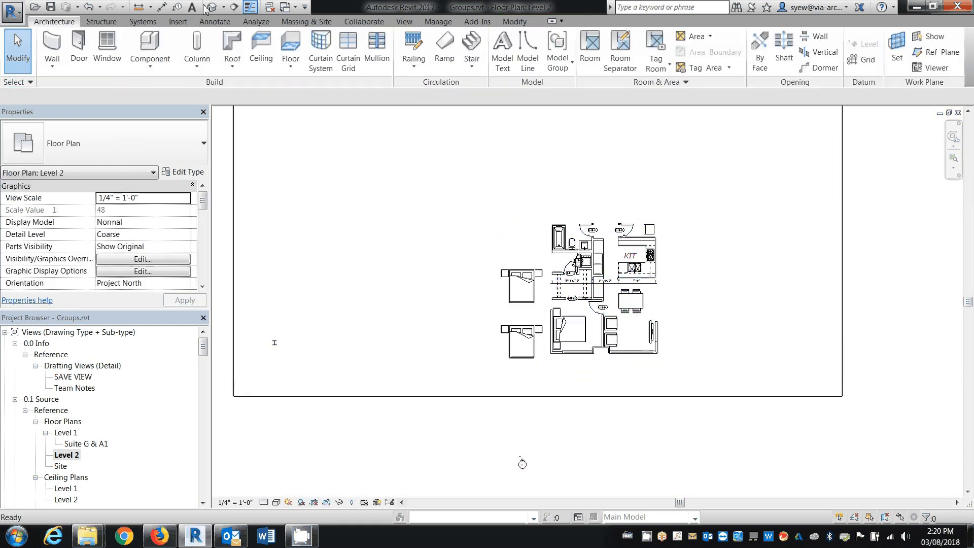
{"action": "left_click", "coordinate": [205, 7]}
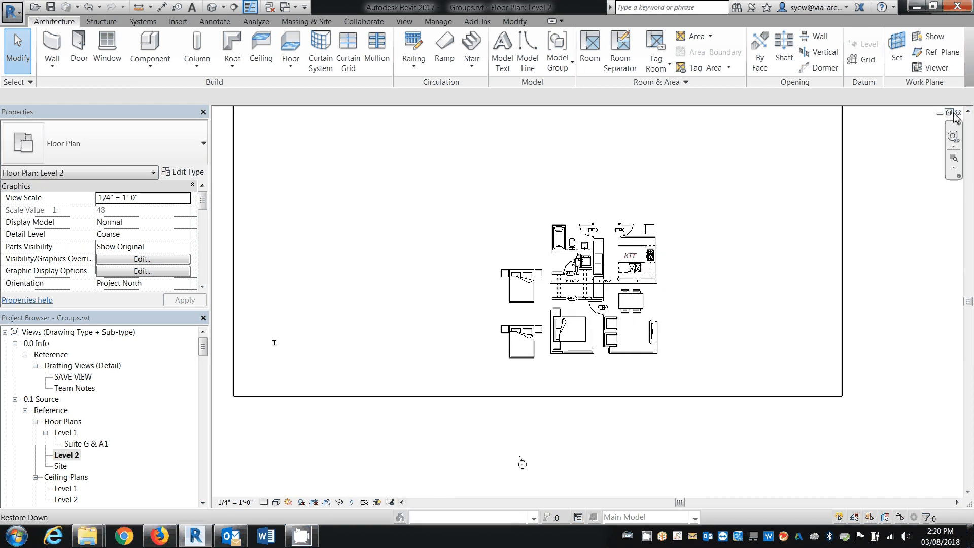
Close all open views and the Groups.rvt project without saving the changes
{"action": "left_click", "coordinate": [958, 113]}
{"action": "left_click", "coordinate": [957, 113]}
{"action": "left_click", "coordinate": [958, 113]}
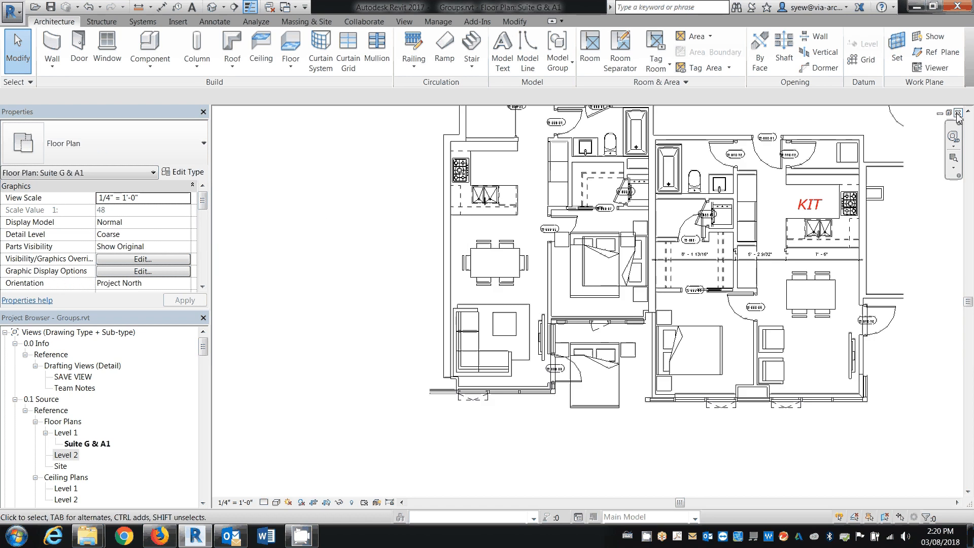
{"action": "left_click", "coordinate": [958, 113]}
{"action": "left_click", "coordinate": [958, 113]}
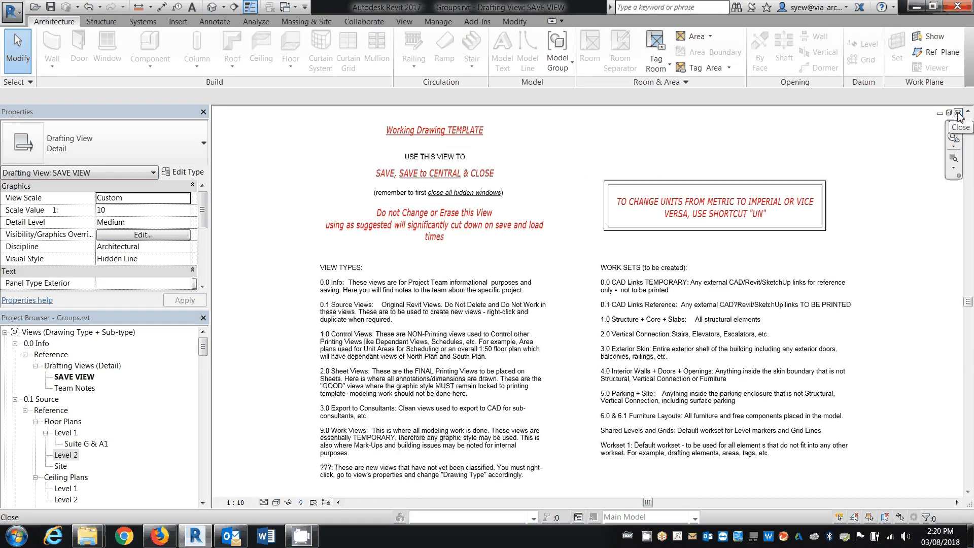
{"action": "left_click", "coordinate": [958, 113]}
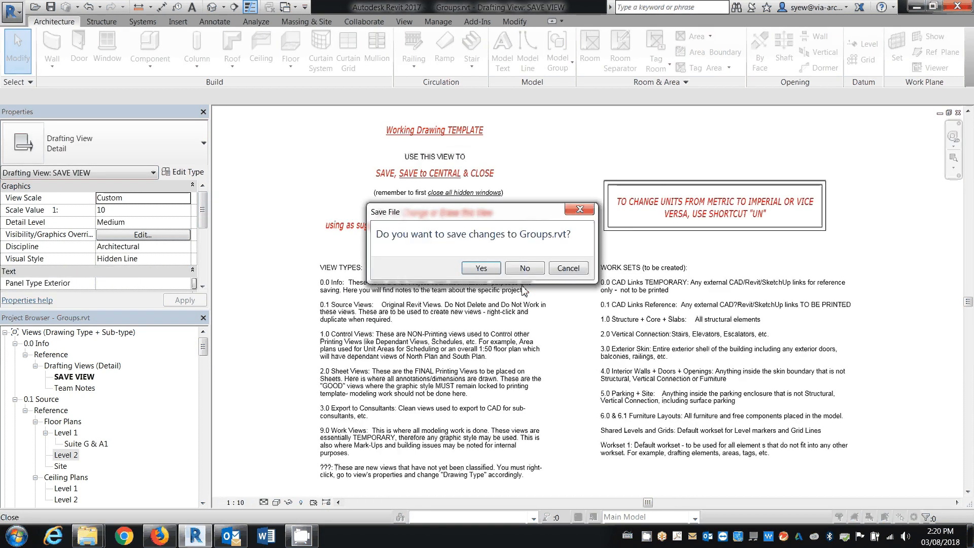
{"action": "left_click", "coordinate": [527, 271]}
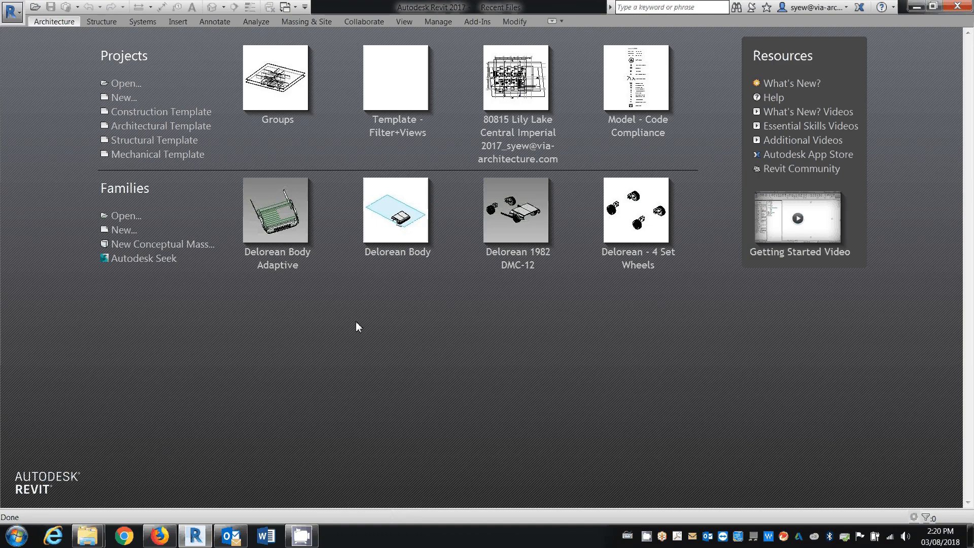
{"action": "key", "text": "ctrl+o"}
{"action": "double_click", "coordinate": [361, 188]}
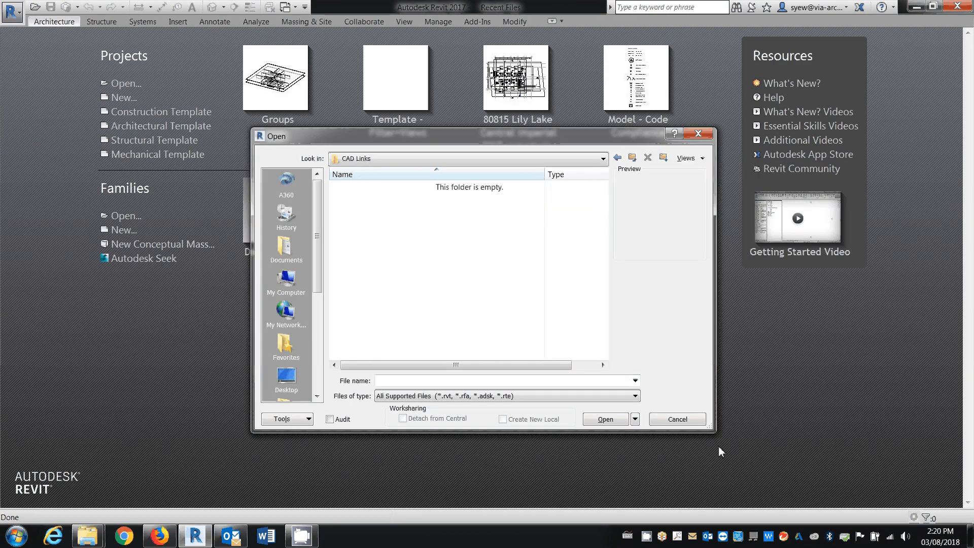
{"action": "left_click", "coordinate": [678, 419]}
Create a new project from one of the listed project templates
{"action": "left_click", "coordinate": [5, 9]}
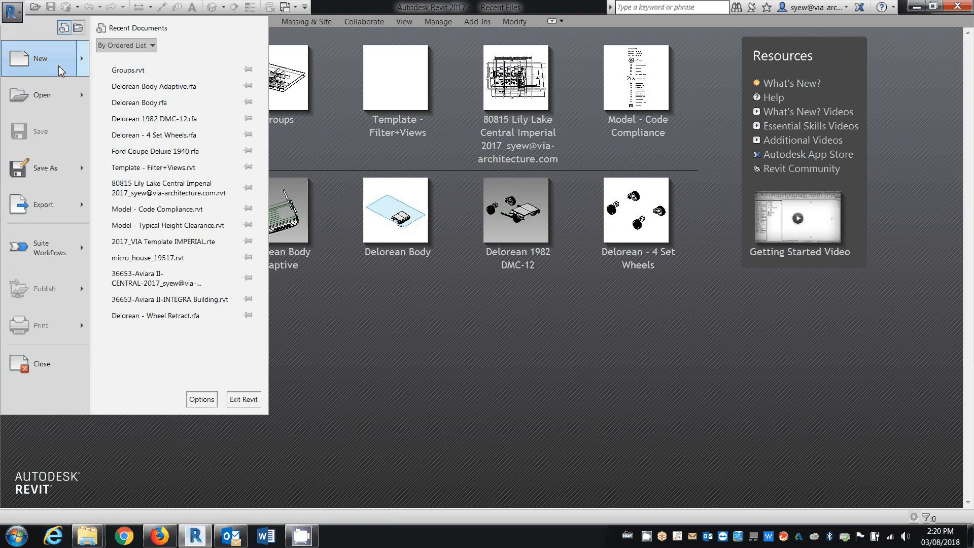
{"action": "mouse_move", "coordinate": [61, 70]}
{"action": "left_click", "coordinate": [154, 74]}
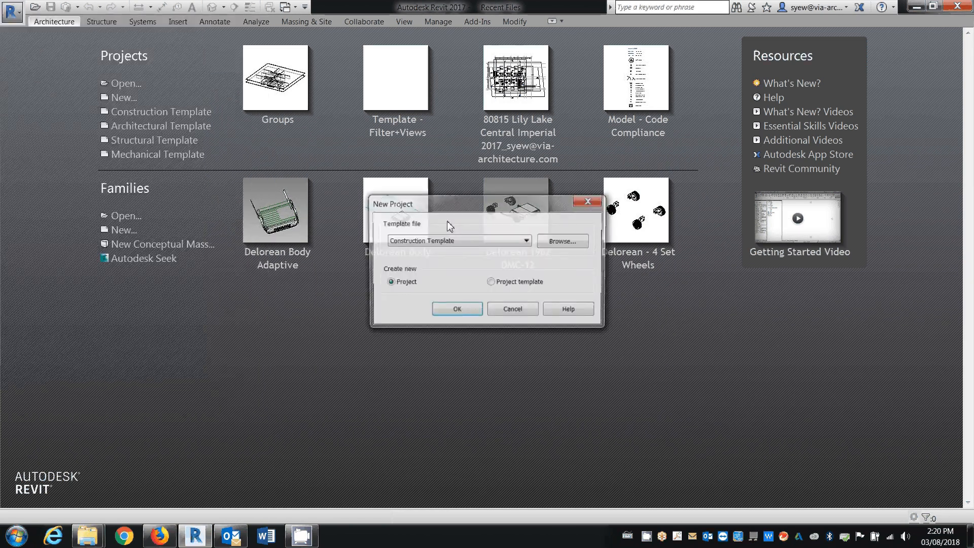
{"action": "left_click", "coordinate": [441, 240]}
{"action": "left_click", "coordinate": [424, 267]}
{"action": "left_click", "coordinate": [434, 315]}
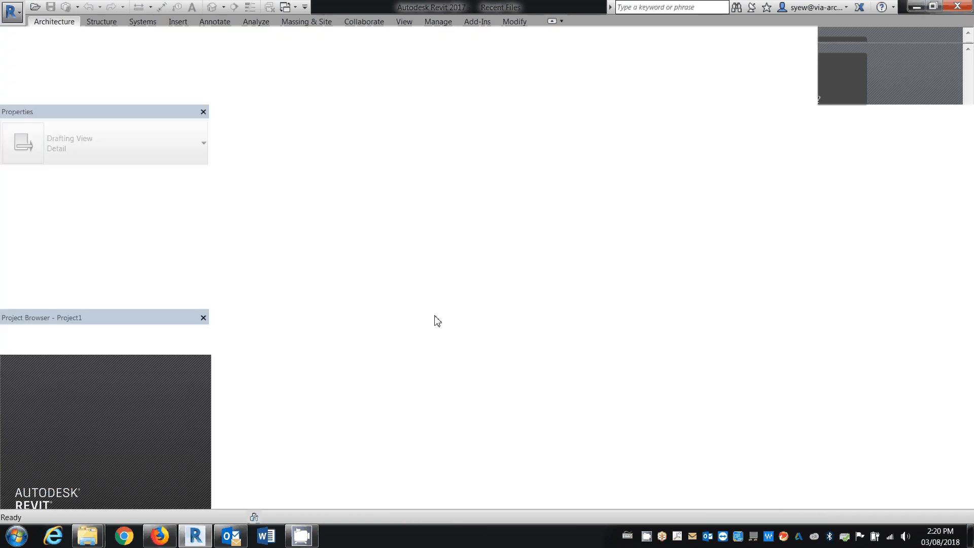
Duplicate the Level 1 floor plan view and rename the copy "CAD - Level 1"
{"action": "right_click", "coordinate": [60, 356]}
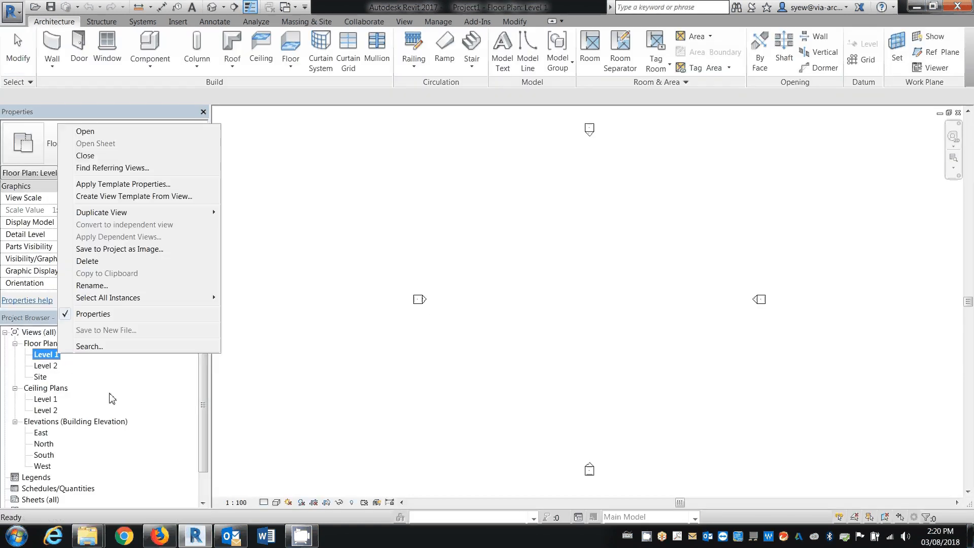
{"action": "mouse_move", "coordinate": [121, 214]}
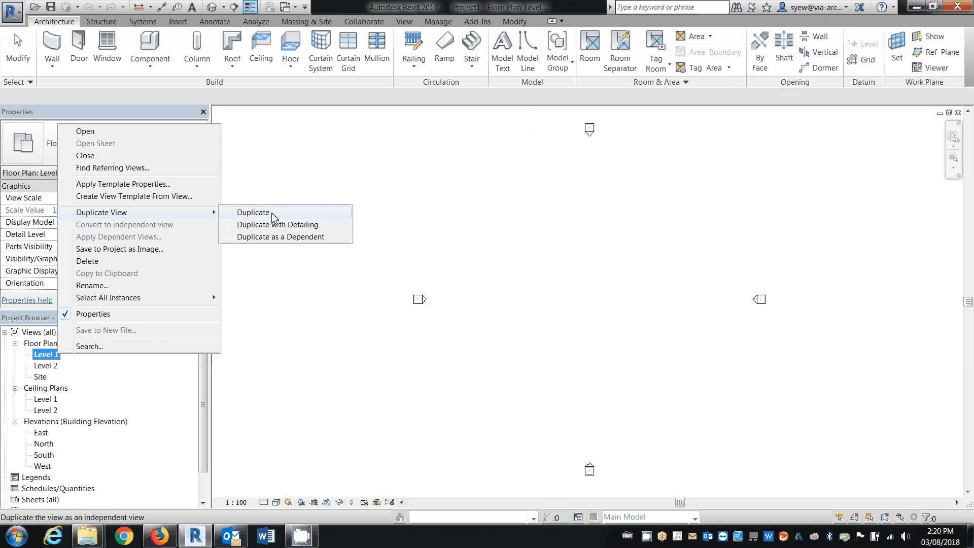
{"action": "left_click", "coordinate": [233, 229]}
{"action": "right_click", "coordinate": [70, 369]}
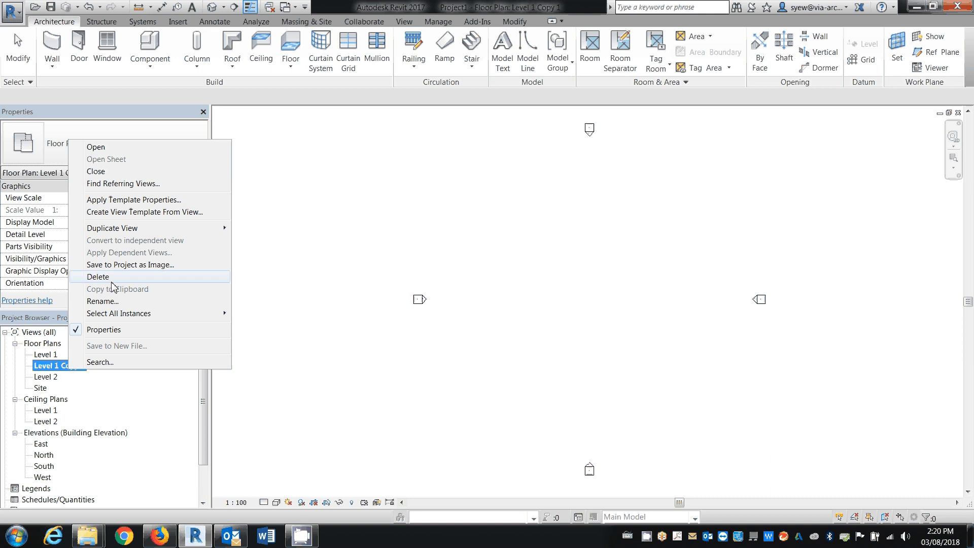
{"action": "left_click", "coordinate": [120, 302]}
{"action": "type", "text": "CAD "}
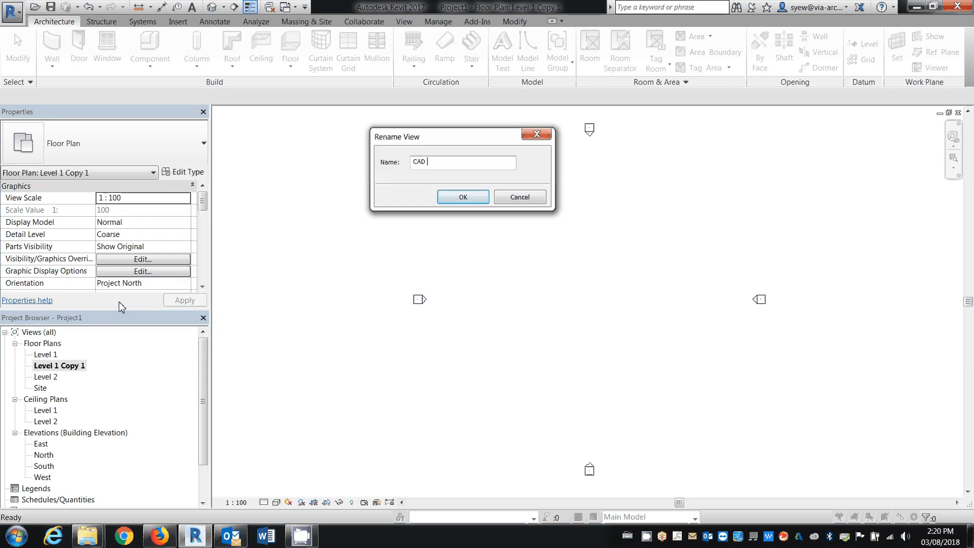
{"action": "type", "text": "- Level 1"}
{"action": "key", "text": "Return"}
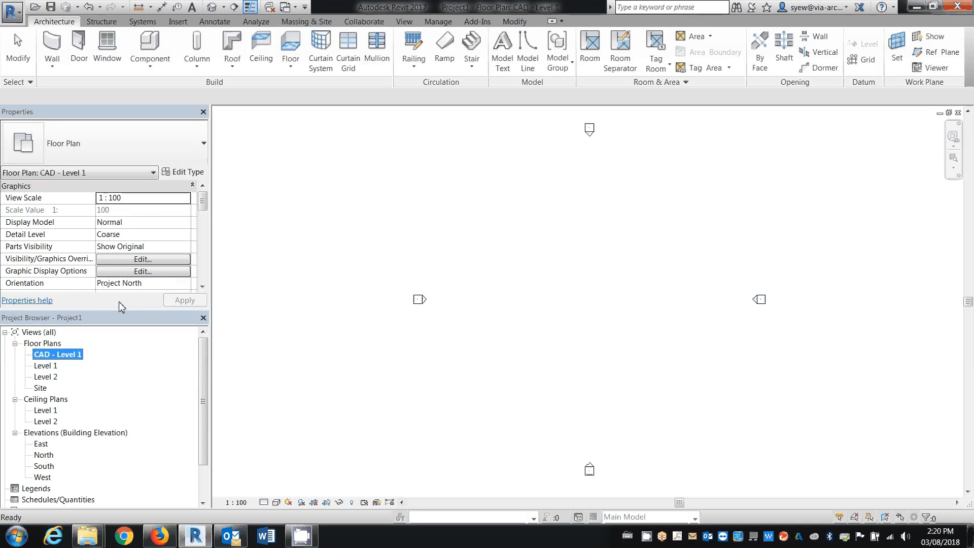
Save the new project as "CAD Links" in the CAD Links folder
{"action": "left_click", "coordinate": [50, 7]}
{"action": "double_click", "coordinate": [365, 169]}
{"action": "type", "text": "CAD Links"}
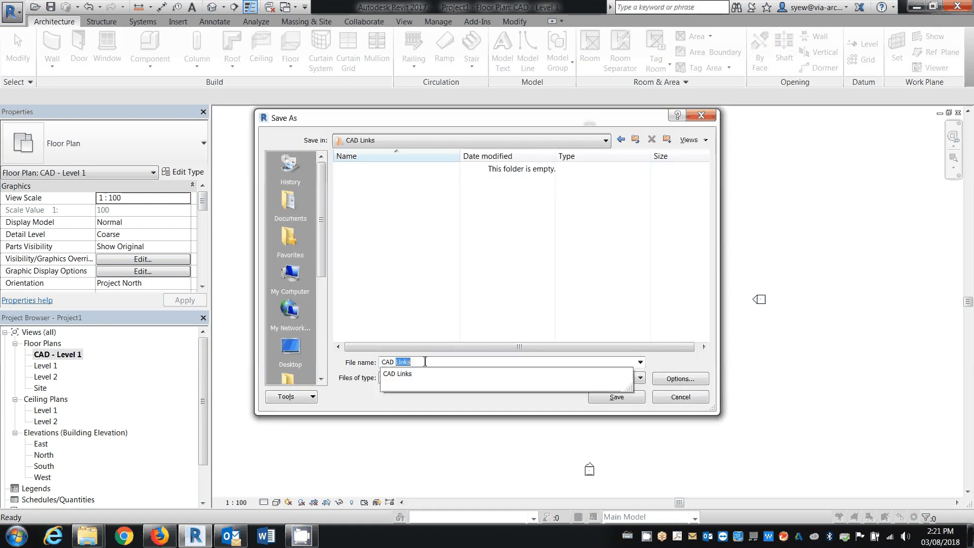
{"action": "key", "text": "Return"}
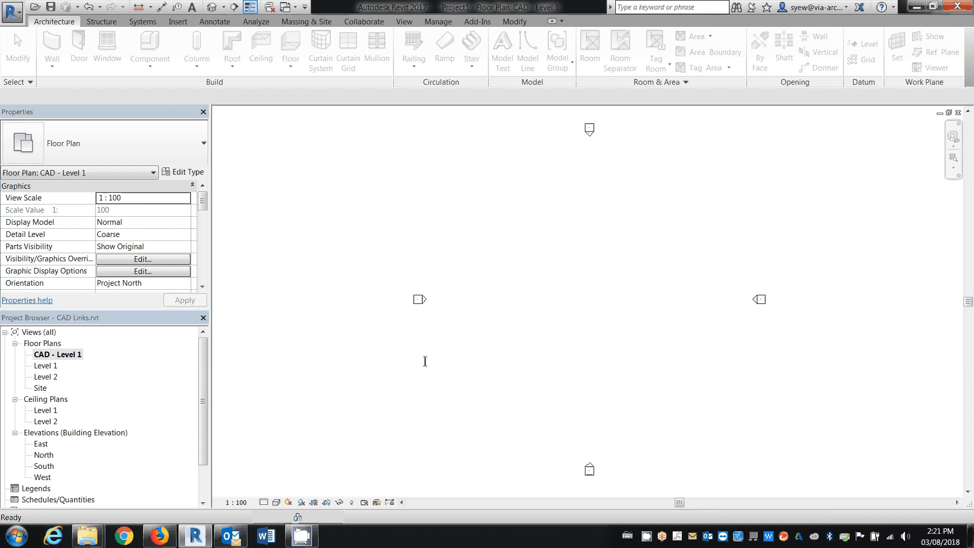
Link NEW BASE.dwg to the current view only, with Layers/Levels set to Visible and correction of slightly off-axis lines turned off
{"action": "left_click", "coordinate": [177, 23]}
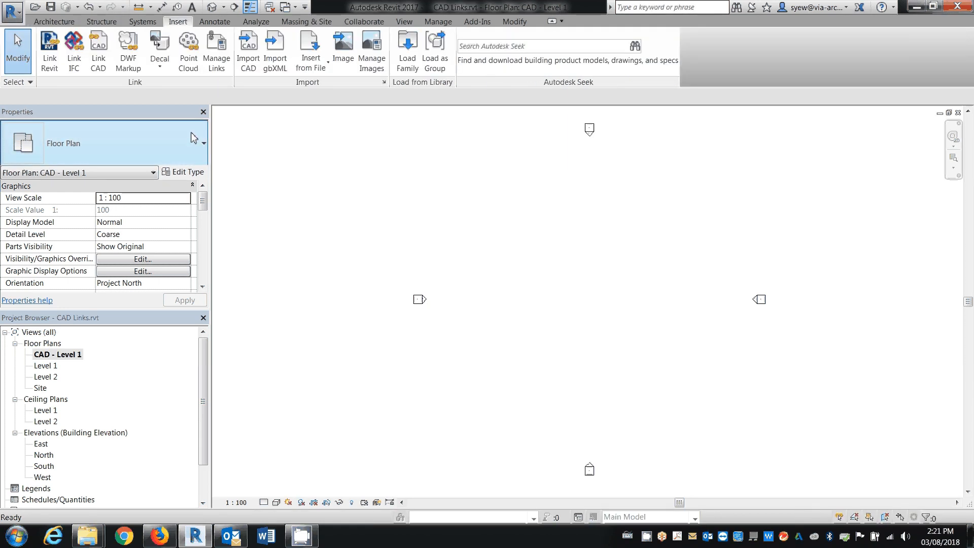
{"action": "left_click", "coordinate": [97, 50]}
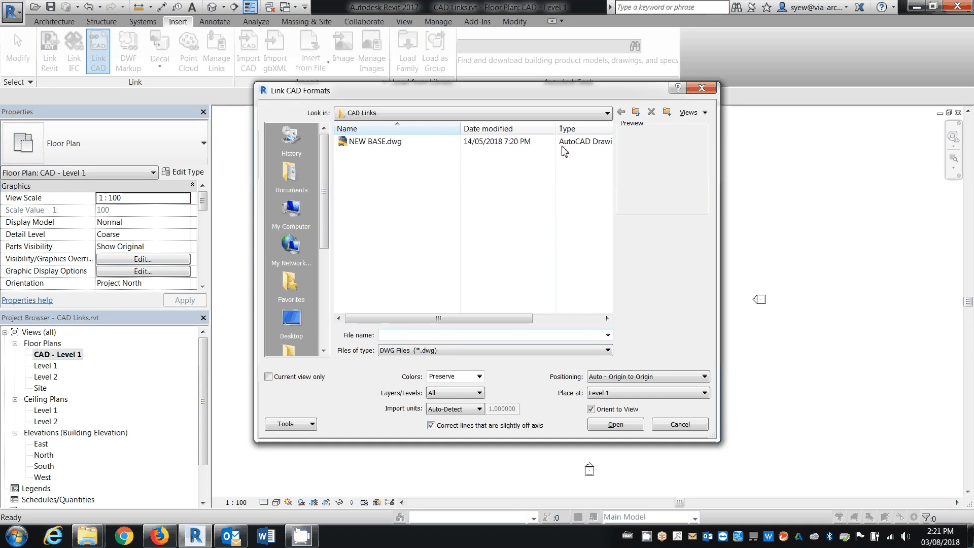
{"action": "left_click", "coordinate": [562, 144]}
{"action": "left_click", "coordinate": [286, 378]}
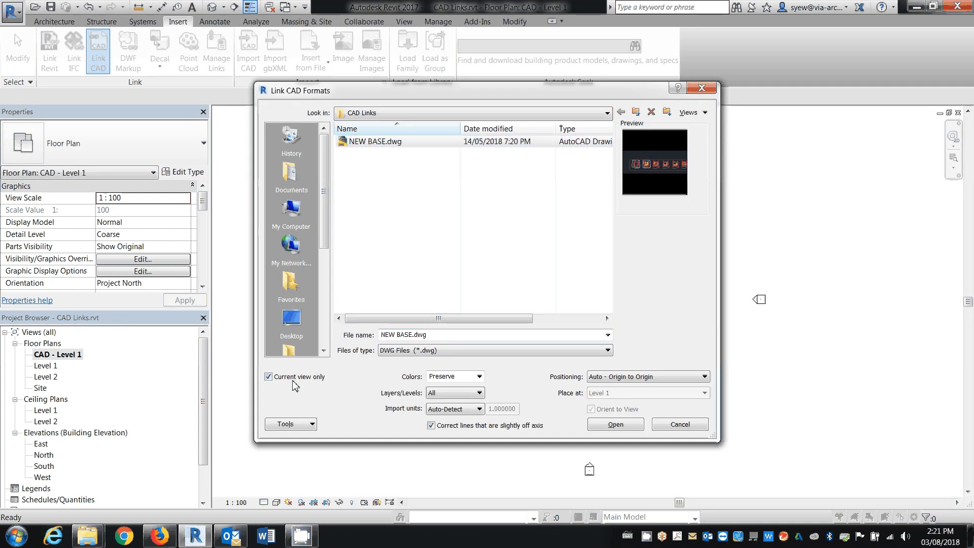
{"action": "left_click", "coordinate": [472, 393]}
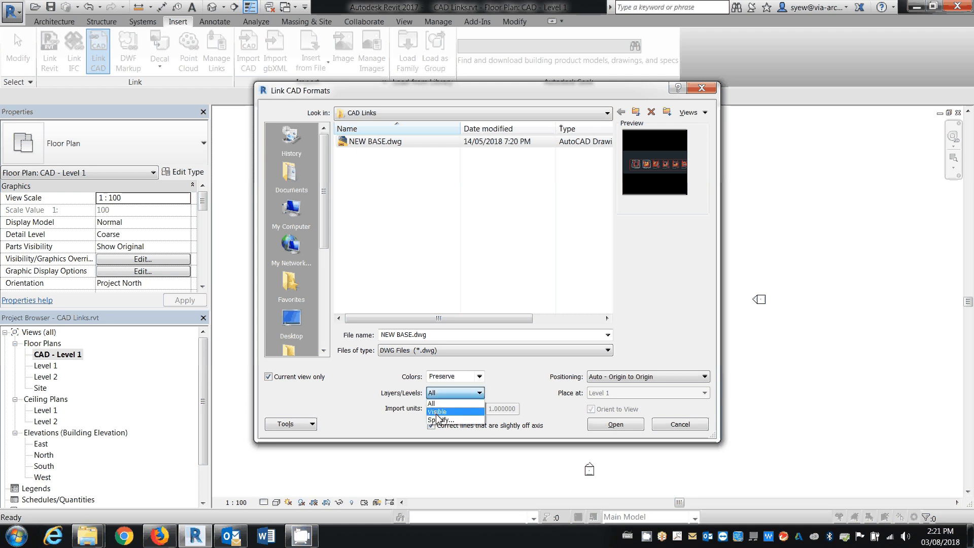
{"action": "left_click", "coordinate": [438, 412]}
{"action": "left_click", "coordinate": [527, 427]}
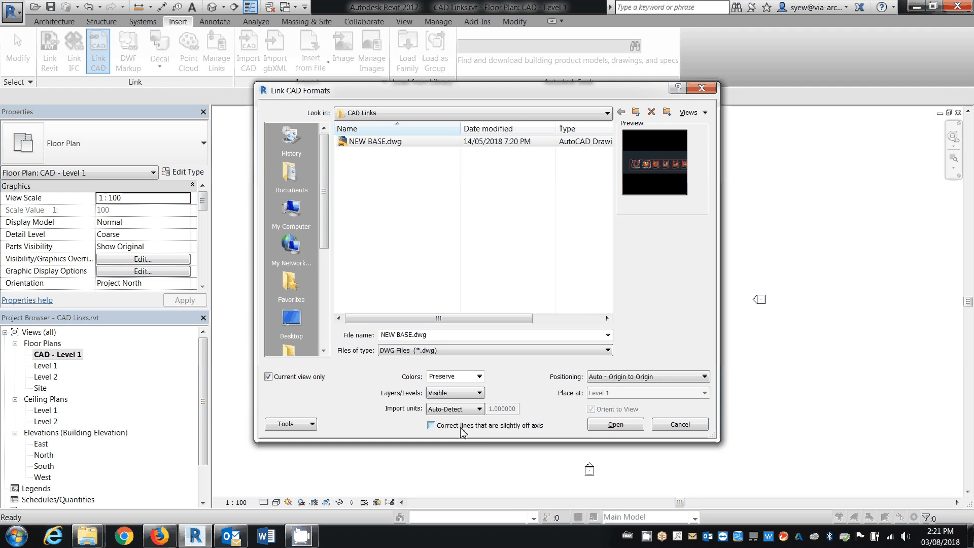
Complete the NEW BASE.dwg link with Auto - Origin to Origin positioning and without correcting slightly off-axis lines
{"action": "left_click", "coordinate": [431, 426]}
{"action": "left_click", "coordinate": [616, 424]}
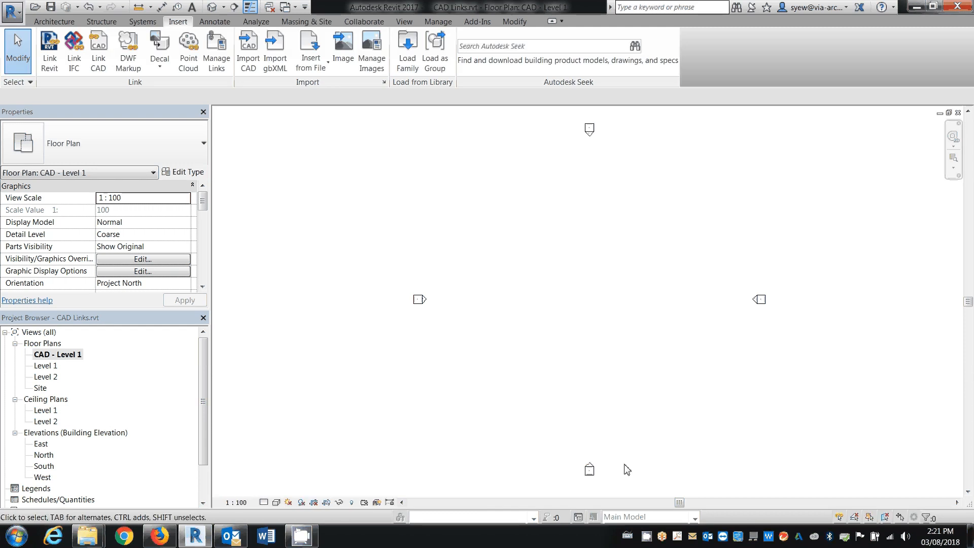
{"action": "key", "text": "z"}
{"action": "key", "text": "a"}
{"action": "middle_click_drag", "start_coordinate": [718, 253], "coordinate": [672, 278]}
{"action": "scroll", "coordinate": [441, 264], "scroll_direction": "up", "scroll_amount": 3}
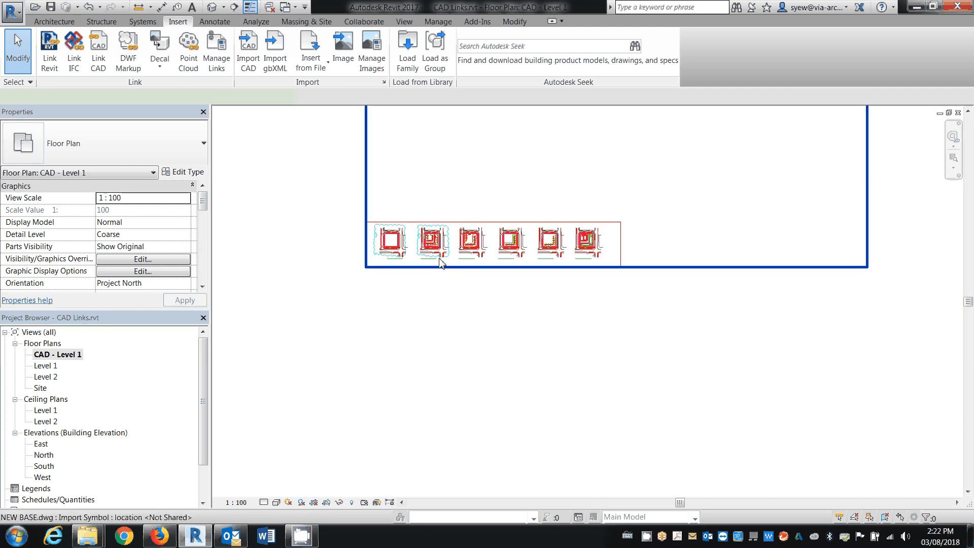
Override the linked NEW BASE.dwg by element in the current view, setting its surface transparency to 50
{"action": "left_click", "coordinate": [440, 264]}
{"action": "scroll", "coordinate": [375, 261], "scroll_direction": "up", "scroll_amount": 4}
{"action": "scroll", "coordinate": [415, 253], "scroll_direction": "up", "scroll_amount": 4}
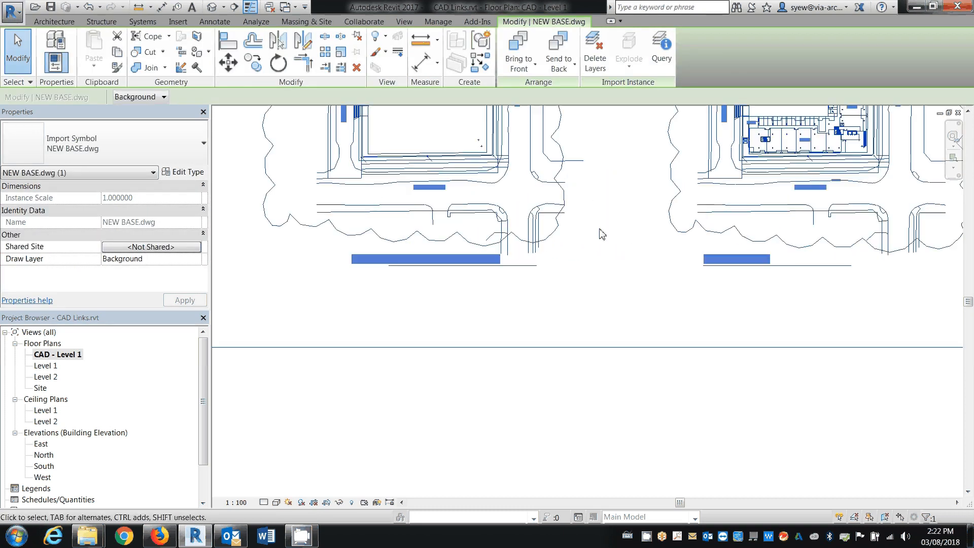
{"action": "middle_click_drag", "start_coordinate": [600, 228], "coordinate": [629, 353]}
{"action": "key", "text": "Escape"}
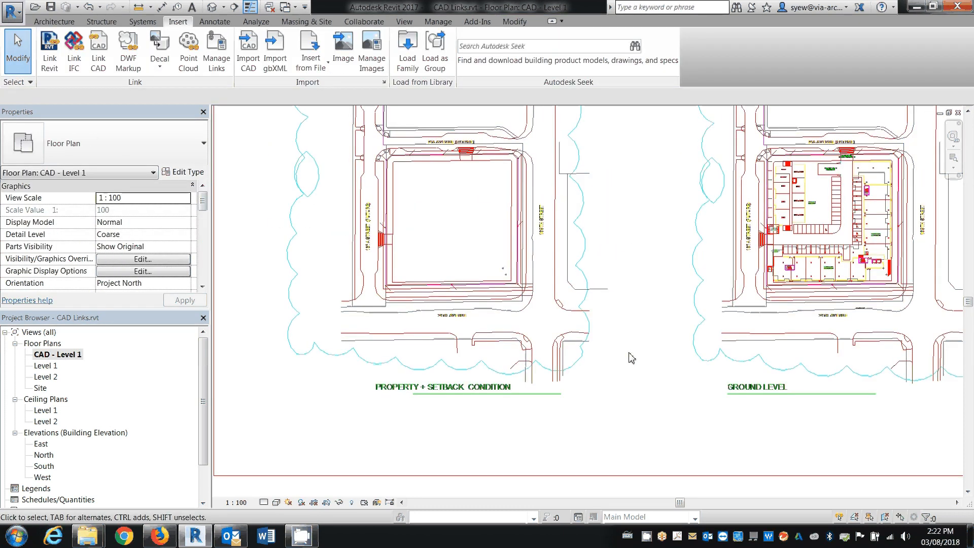
{"action": "left_click", "coordinate": [565, 297]}
{"action": "right_click", "coordinate": [555, 298]}
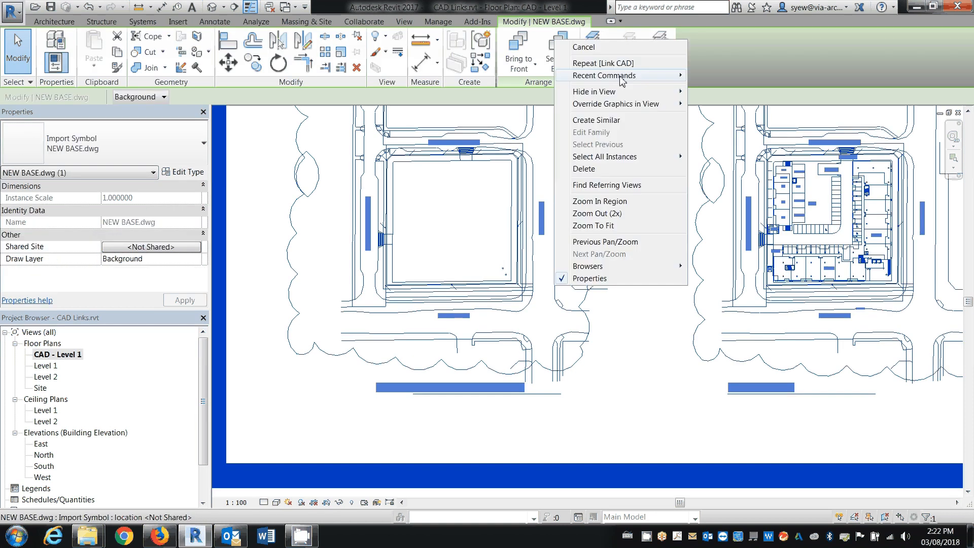
{"action": "mouse_move", "coordinate": [620, 106]}
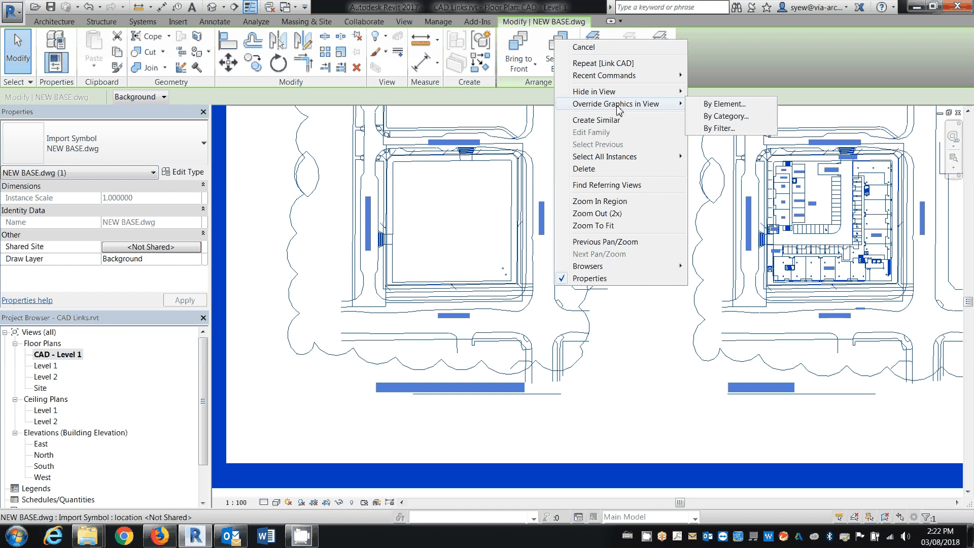
{"action": "left_click", "coordinate": [721, 108]}
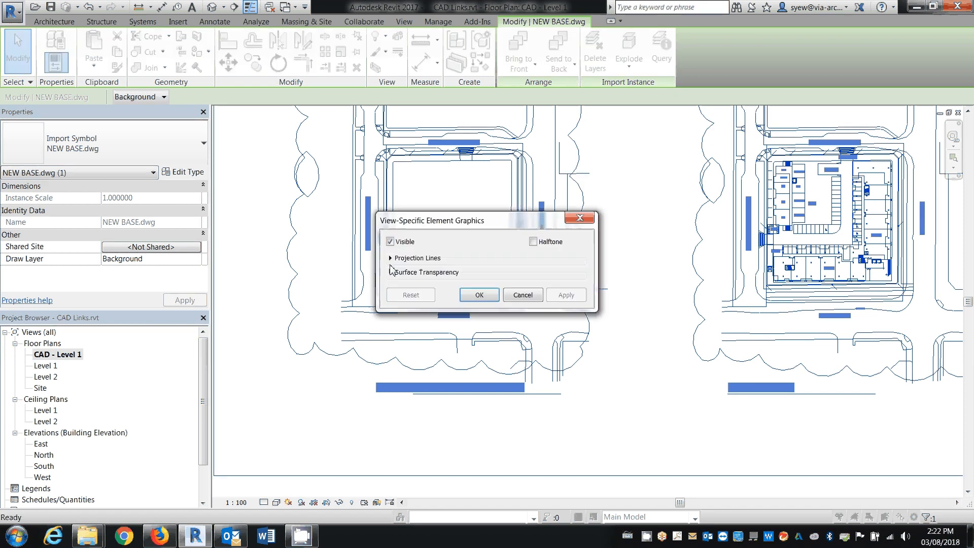
{"action": "left_click", "coordinate": [390, 273]}
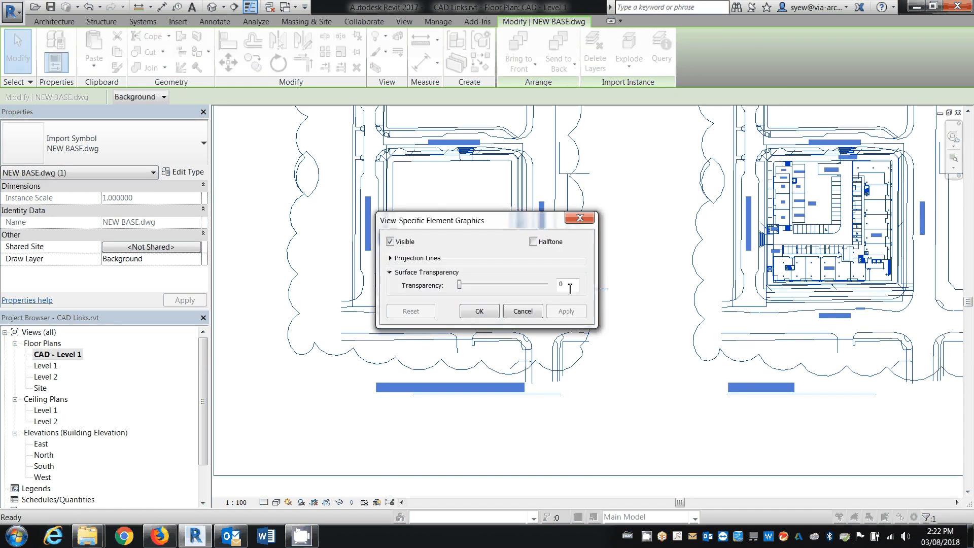
{"action": "double_click", "coordinate": [570, 288]}
{"action": "type", "text": "50"}
Set the link's projection line colour override to purple RGB 064-000-128 and apply the element graphics
{"action": "left_click", "coordinate": [390, 258]}
{"action": "left_click", "coordinate": [487, 291]}
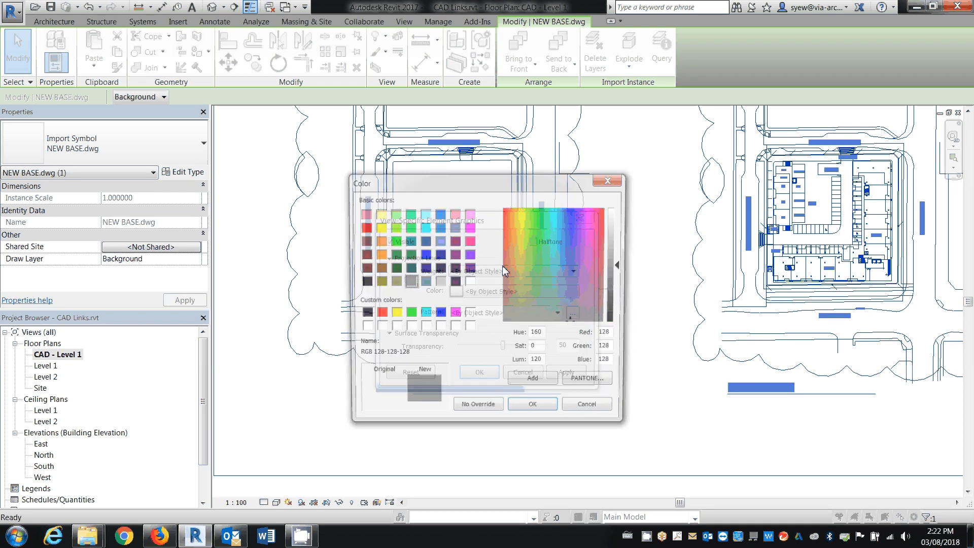
{"action": "left_click", "coordinate": [469, 268]}
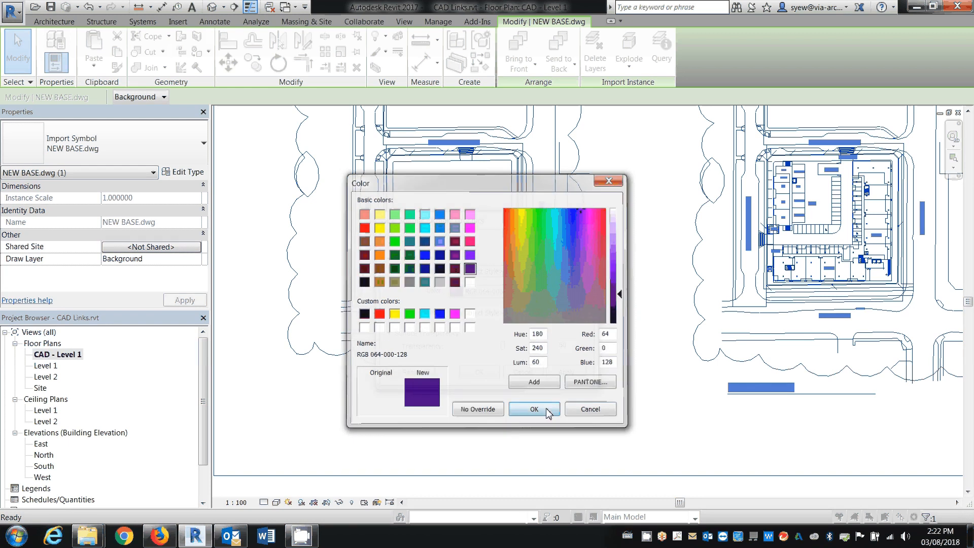
{"action": "left_click", "coordinate": [535, 410]}
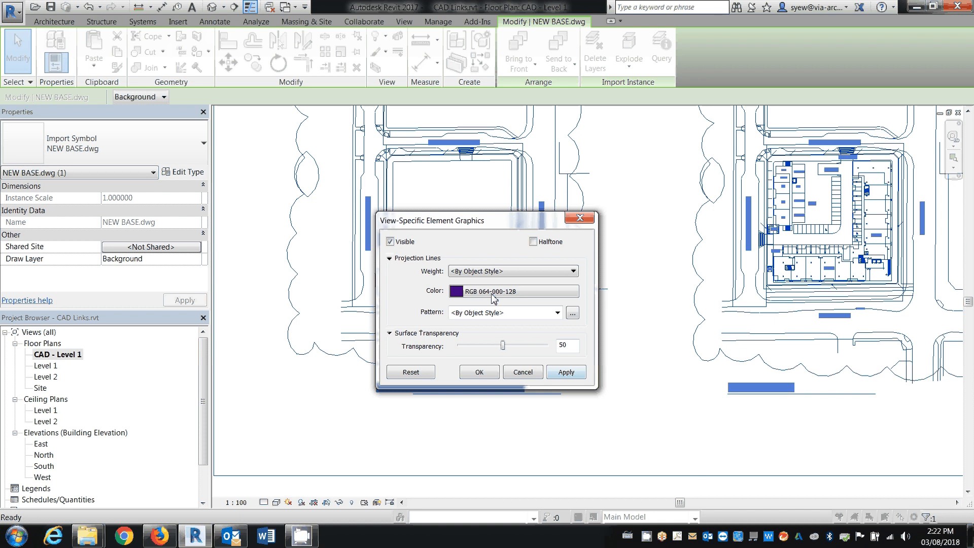
{"action": "left_click", "coordinate": [566, 373]}
{"action": "left_click", "coordinate": [494, 376]}
{"action": "left_click", "coordinate": [668, 344]}
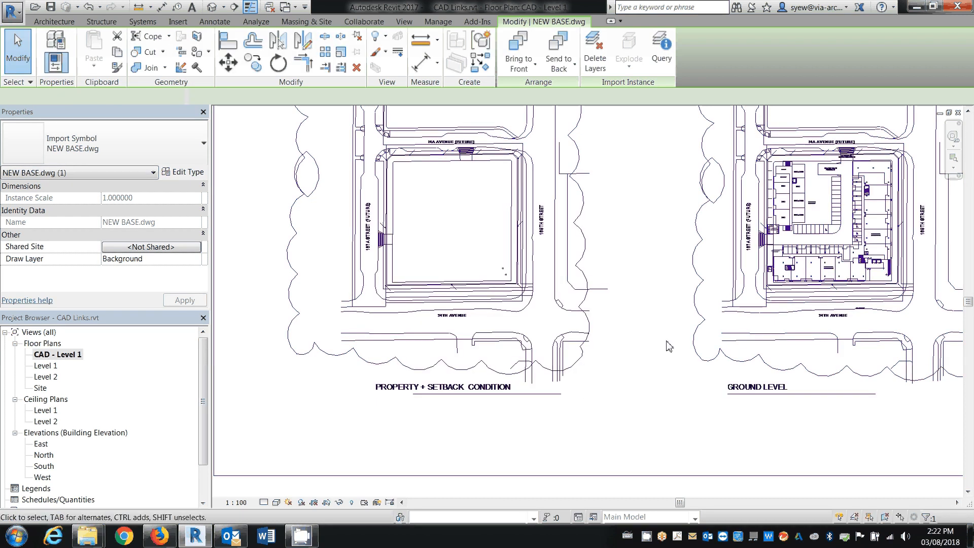
Set the draw layer of the linked NEW BASE.dwg to Foreground
{"action": "left_click", "coordinate": [563, 243]}
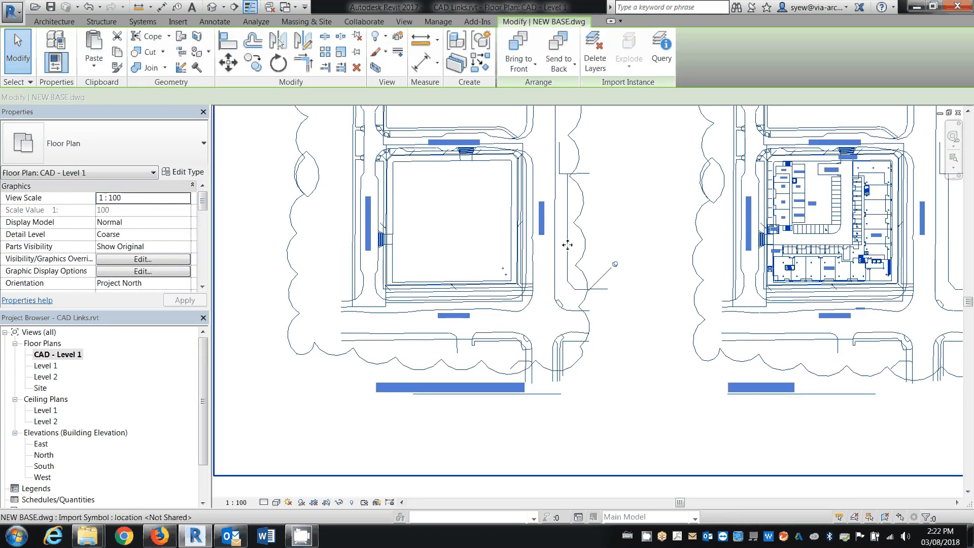
{"action": "left_click", "coordinate": [152, 97]}
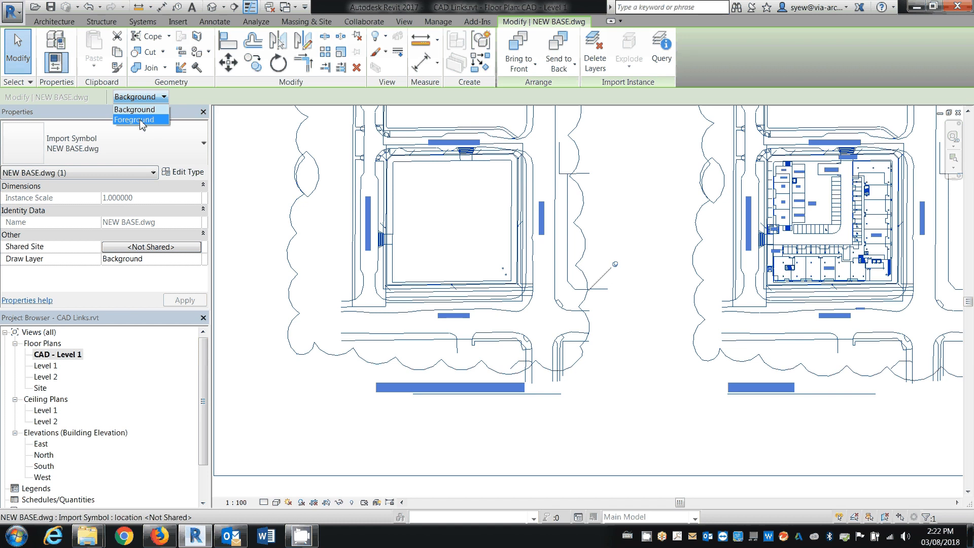
{"action": "left_click", "coordinate": [135, 120]}
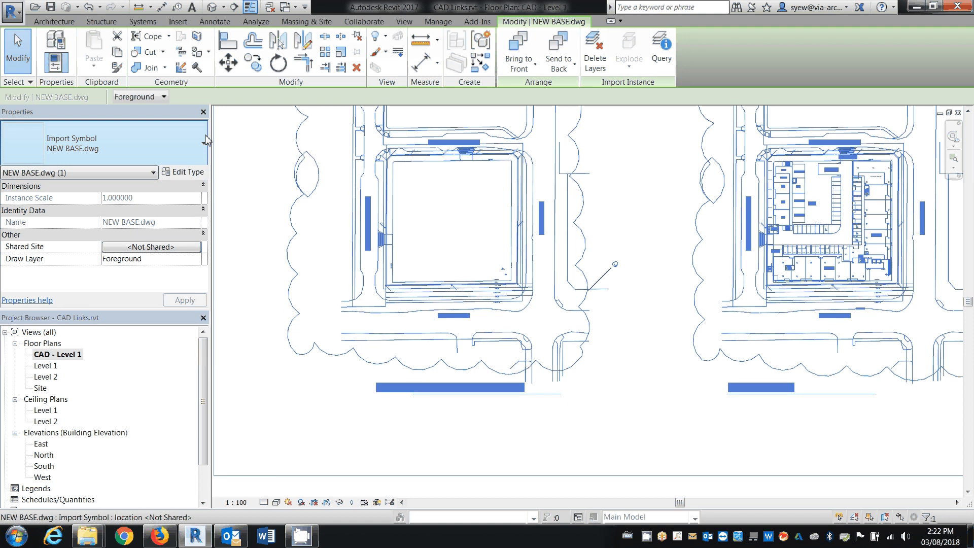
{"action": "left_click", "coordinate": [776, 355]}
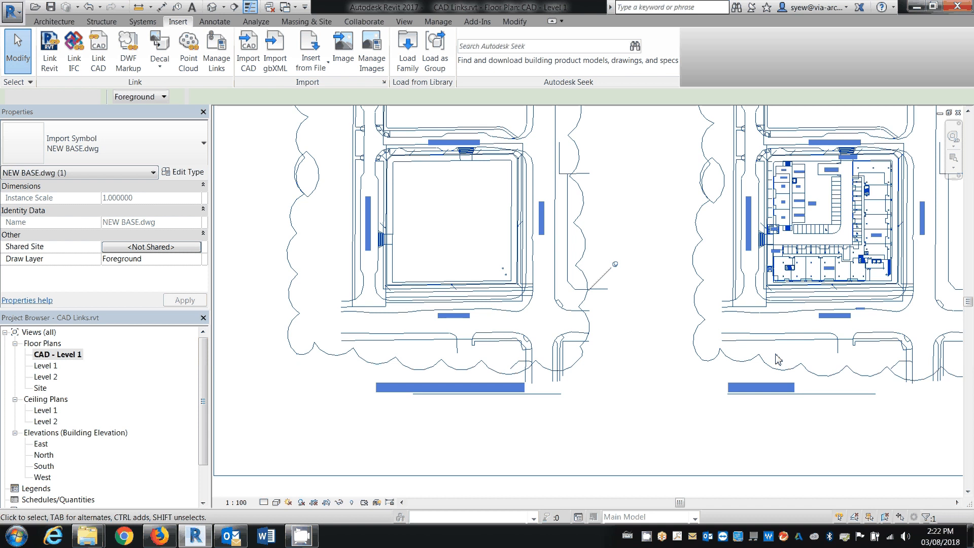
Make the Project Base Point under the Site category visible in the CAD - Level 1 view
{"action": "scroll", "coordinate": [435, 275], "scroll_direction": "down", "scroll_amount": 3}
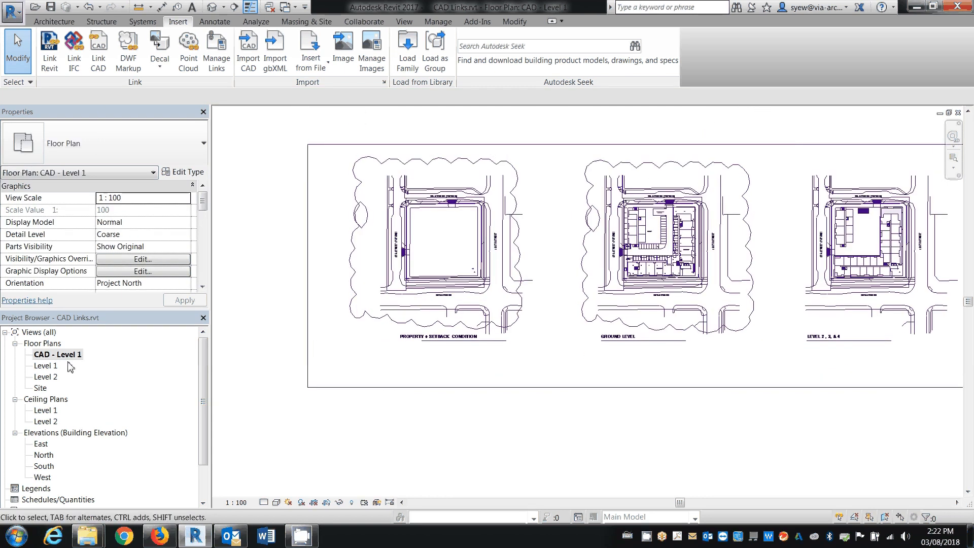
{"action": "scroll", "coordinate": [644, 285], "scroll_direction": "up", "scroll_amount": 2}
{"action": "scroll", "coordinate": [604, 284], "scroll_direction": "down", "scroll_amount": 3}
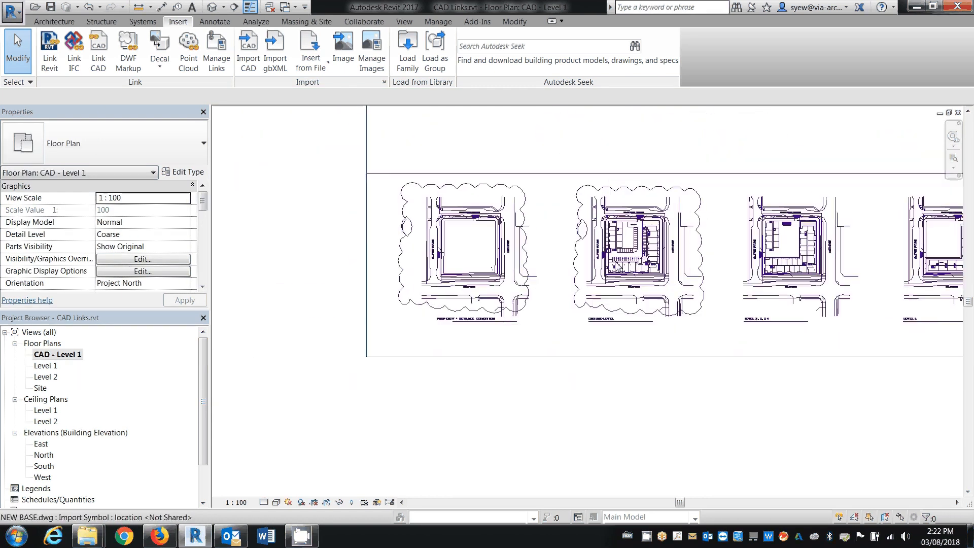
{"action": "key", "text": "v"}
{"action": "key", "text": "v"}
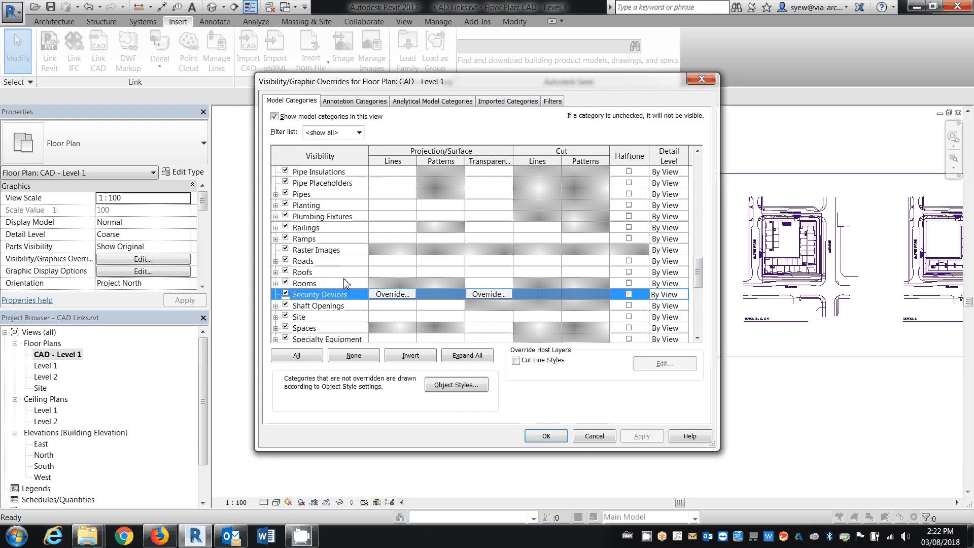
{"action": "left_click", "coordinate": [276, 295]}
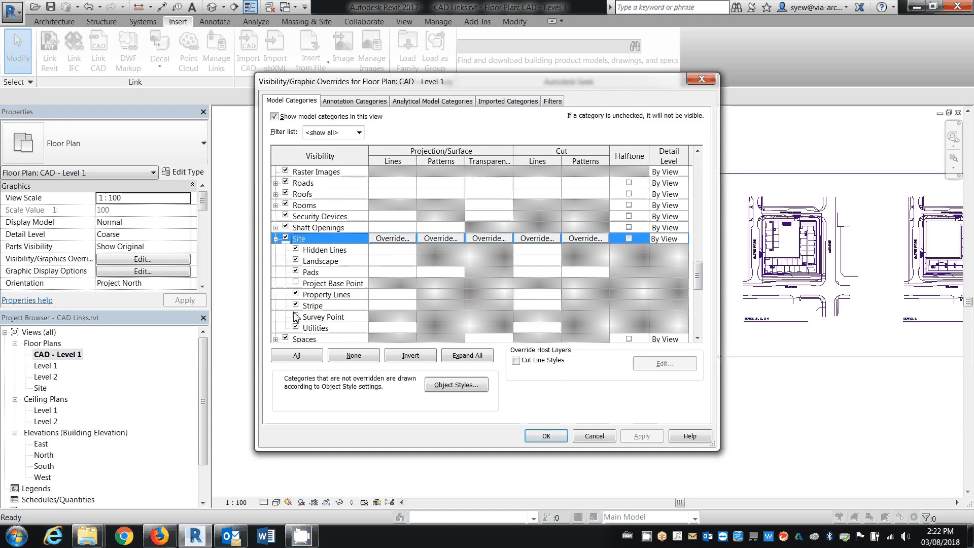
{"action": "left_click", "coordinate": [296, 283]}
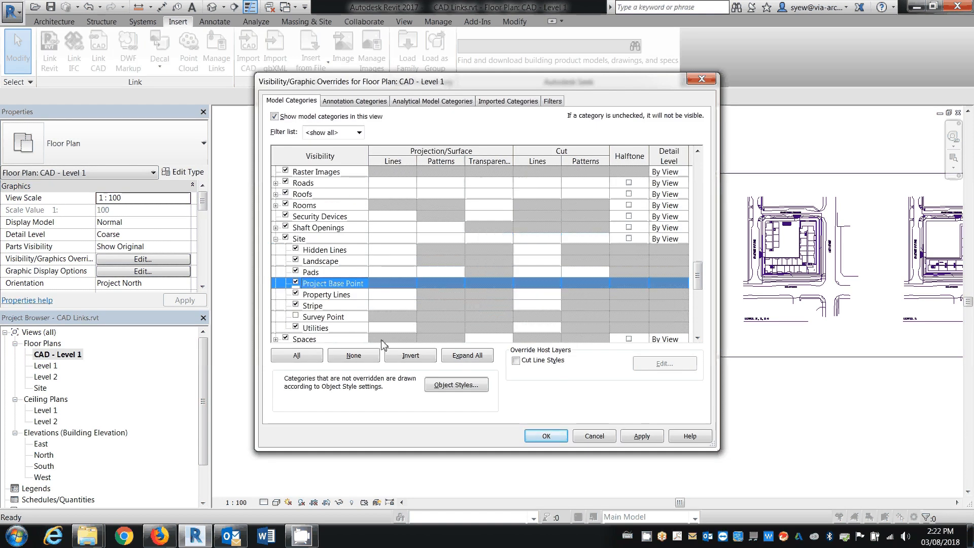
{"action": "left_click", "coordinate": [545, 435]}
{"action": "middle_click", "coordinate": [558, 402]}
{"action": "middle_click", "coordinate": [558, 401]}
{"action": "middle_click_drag", "start_coordinate": [558, 402], "coordinate": [573, 334]}
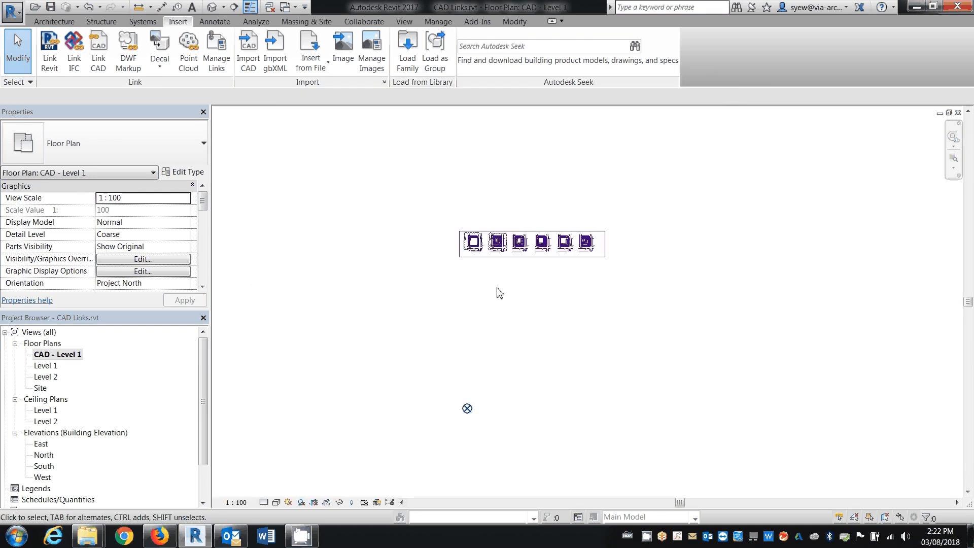
Unpin NEW BASE.dwg and move it from the ground level plan's NEW INSERTION POINT marker onto the project base point
{"action": "left_click", "coordinate": [523, 257]}
{"action": "left_click", "coordinate": [633, 156]}
{"action": "scroll", "coordinate": [587, 289], "scroll_direction": "up", "scroll_amount": 6}
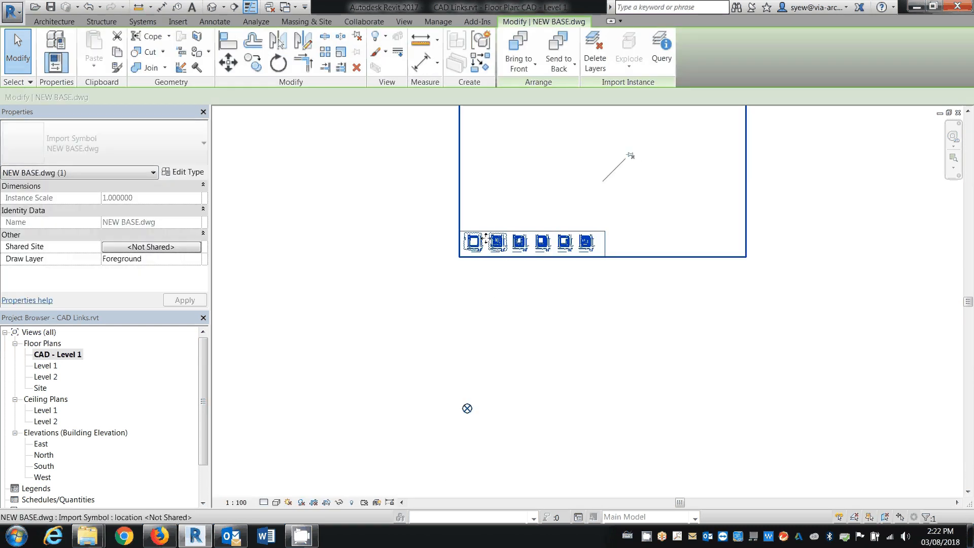
{"action": "scroll", "coordinate": [587, 289], "scroll_direction": "up", "scroll_amount": 2}
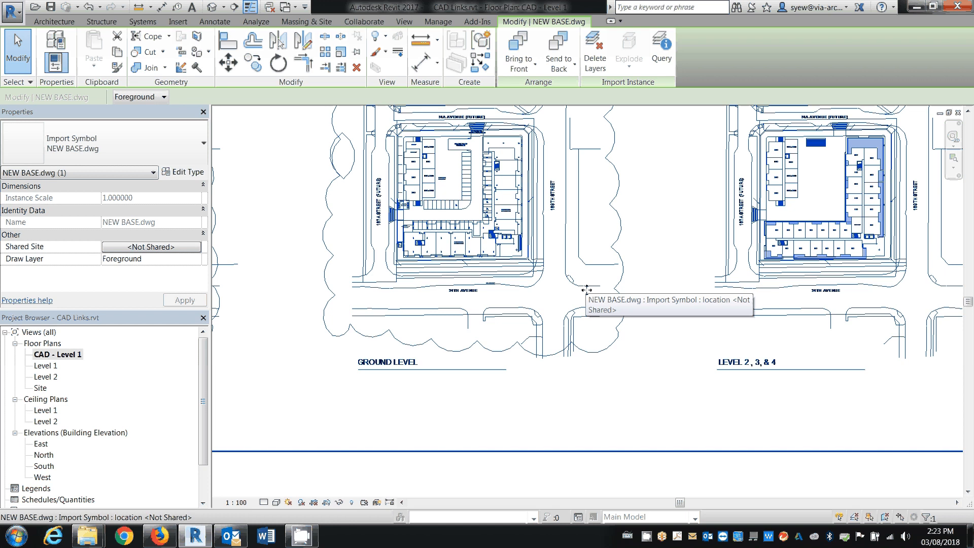
{"action": "scroll", "coordinate": [587, 290], "scroll_direction": "up", "scroll_amount": 2}
{"action": "scroll", "coordinate": [634, 290], "scroll_direction": "up", "scroll_amount": 2}
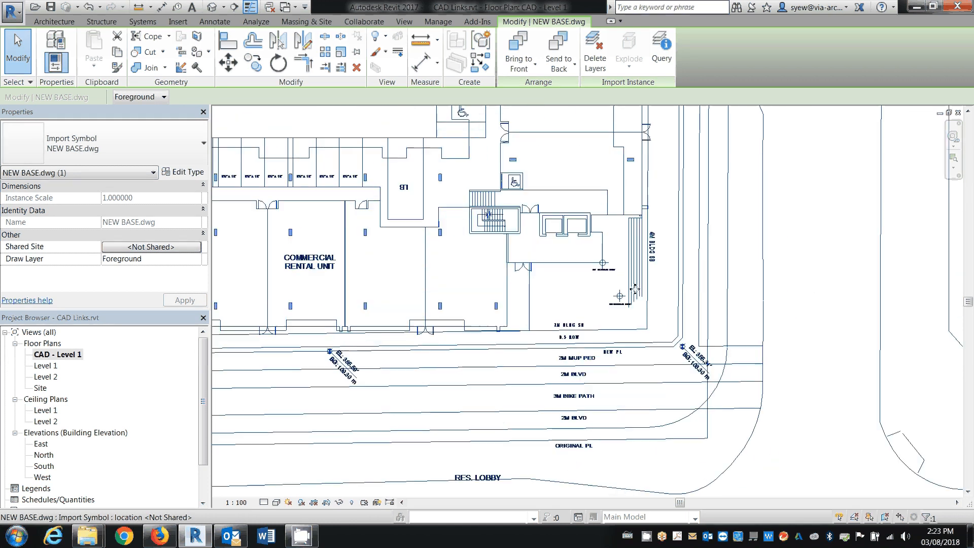
{"action": "scroll", "coordinate": [635, 288], "scroll_direction": "up", "scroll_amount": 3}
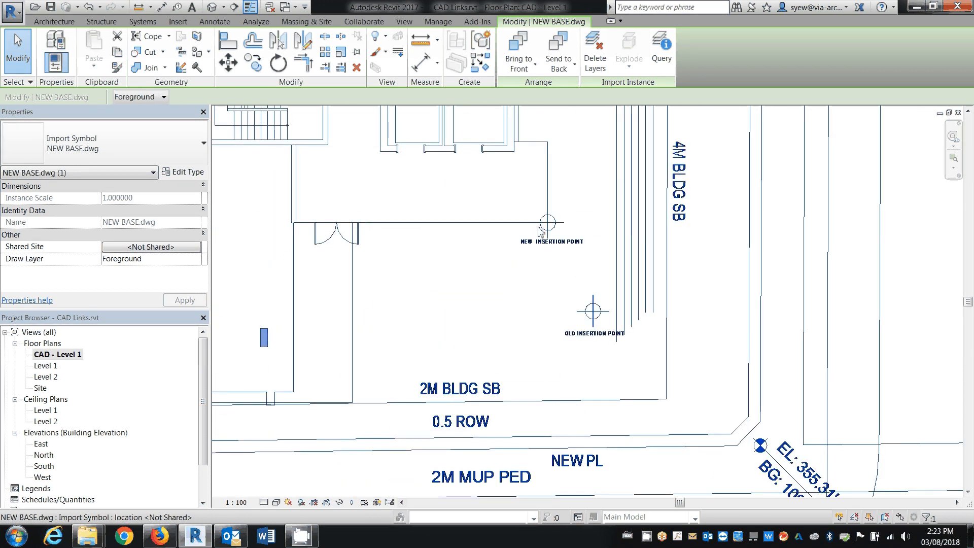
{"action": "left_click_drag", "start_coordinate": [539, 227], "coordinate": [539, 226]}
{"action": "key", "text": "m"}
{"action": "key", "text": "v"}
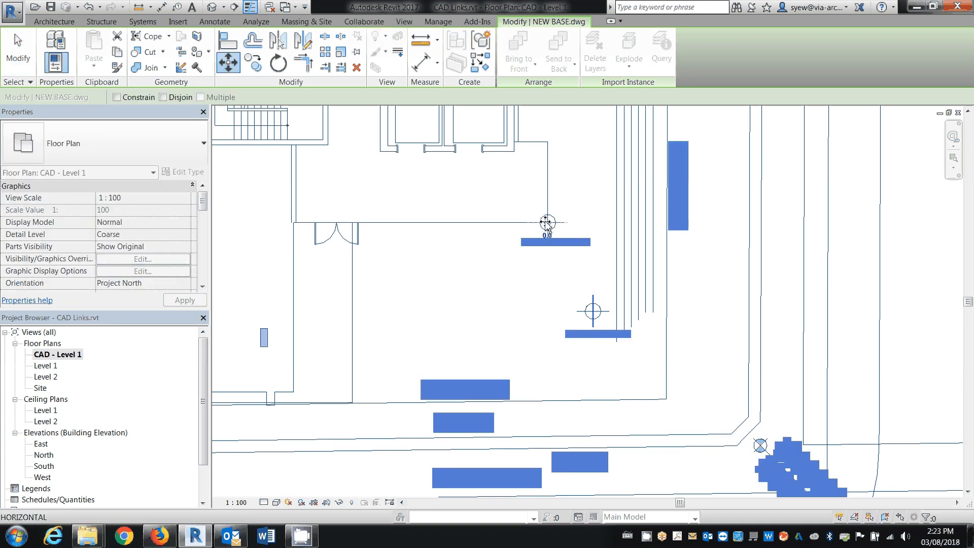
{"action": "left_click", "coordinate": [549, 222]}
{"action": "scroll", "coordinate": [542, 165], "scroll_direction": "down", "scroll_amount": 3}
{"action": "scroll", "coordinate": [541, 165], "scroll_direction": "down", "scroll_amount": 4}
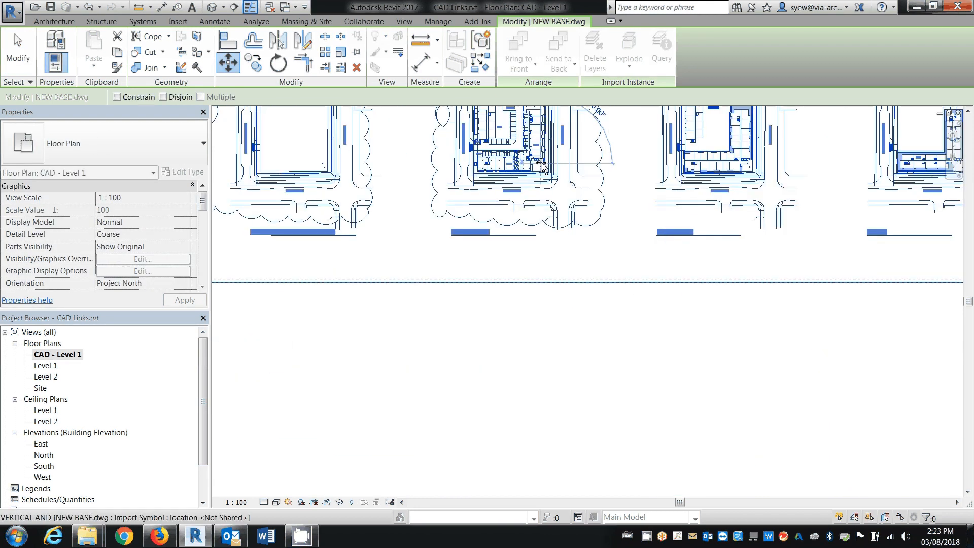
{"action": "scroll", "coordinate": [542, 165], "scroll_direction": "down", "scroll_amount": 5}
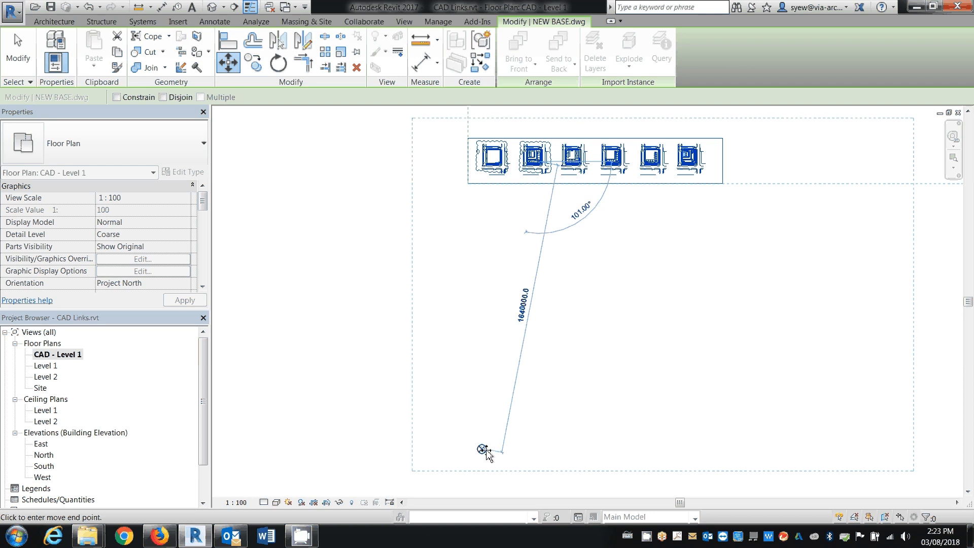
{"action": "left_click", "coordinate": [483, 450]}
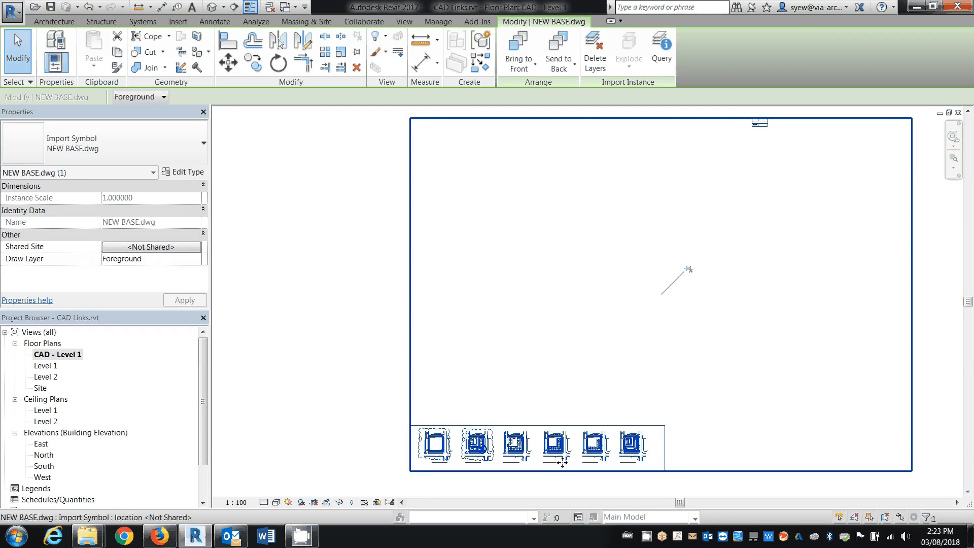
{"action": "key", "text": "Escape"}
Start a masking region in the CAD - Level 1 view and sketch a rectangle around the plan left of the ground level plan
{"action": "key", "text": "z"}
{"action": "key", "text": "a"}
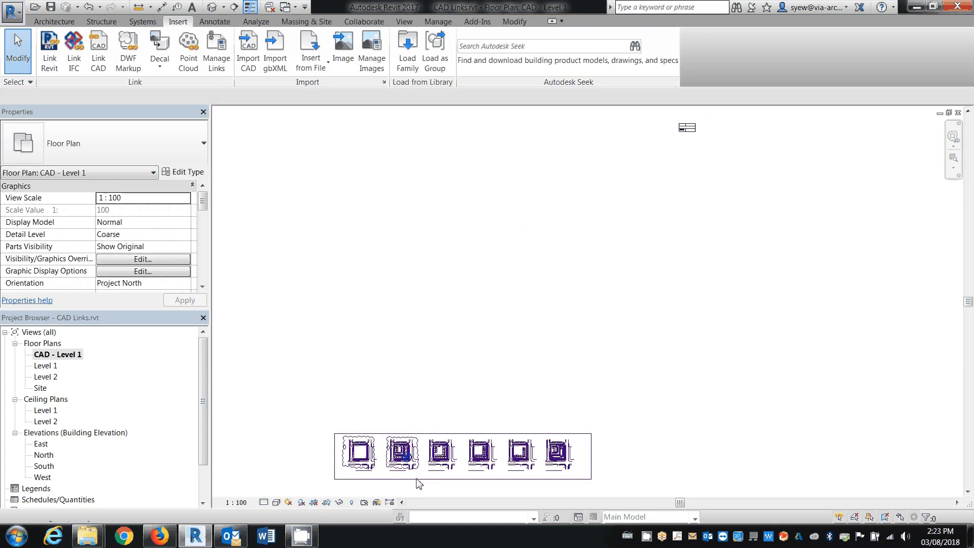
{"action": "scroll", "coordinate": [406, 483], "scroll_direction": "up", "scroll_amount": 5}
{"action": "scroll", "coordinate": [404, 488], "scroll_direction": "up", "scroll_amount": 2}
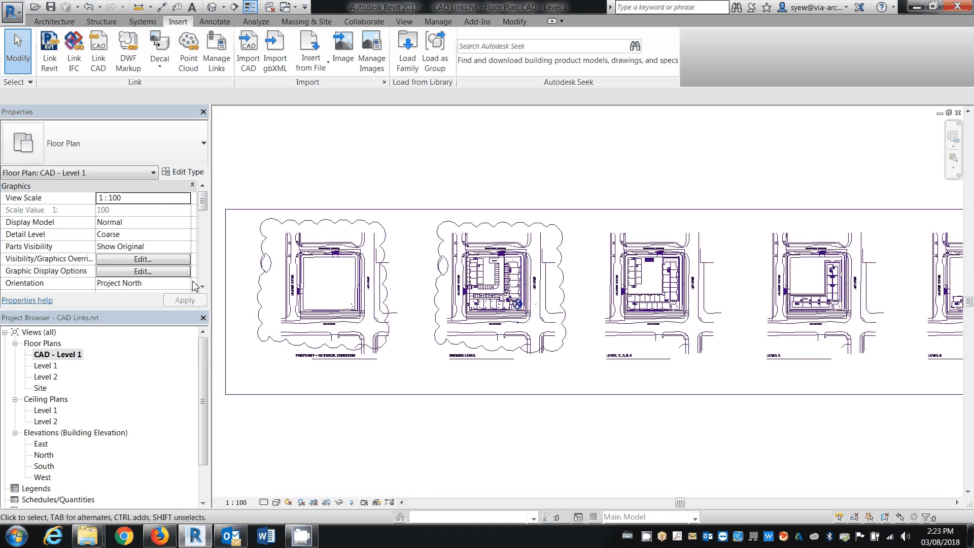
{"action": "left_click", "coordinate": [55, 22]}
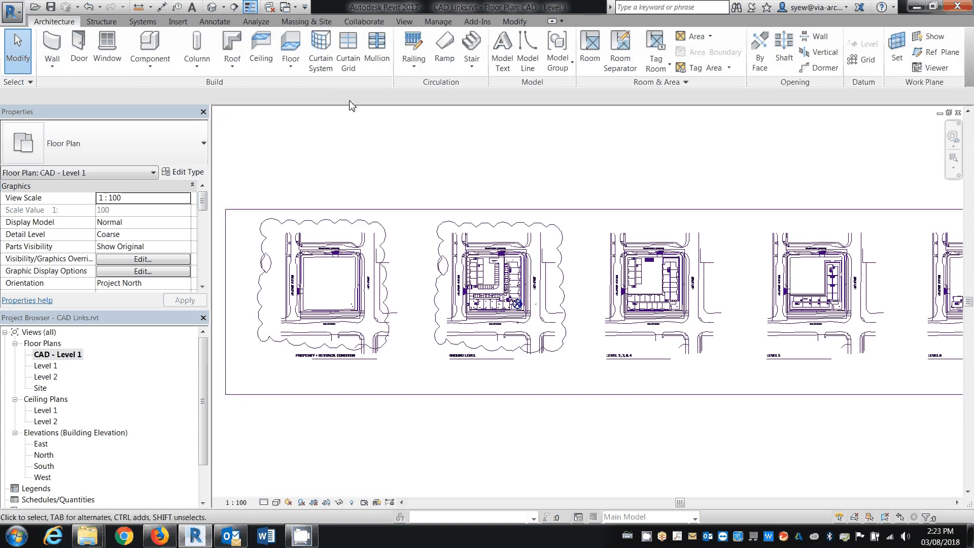
{"action": "left_click", "coordinate": [224, 23]}
{"action": "left_click", "coordinate": [307, 53]}
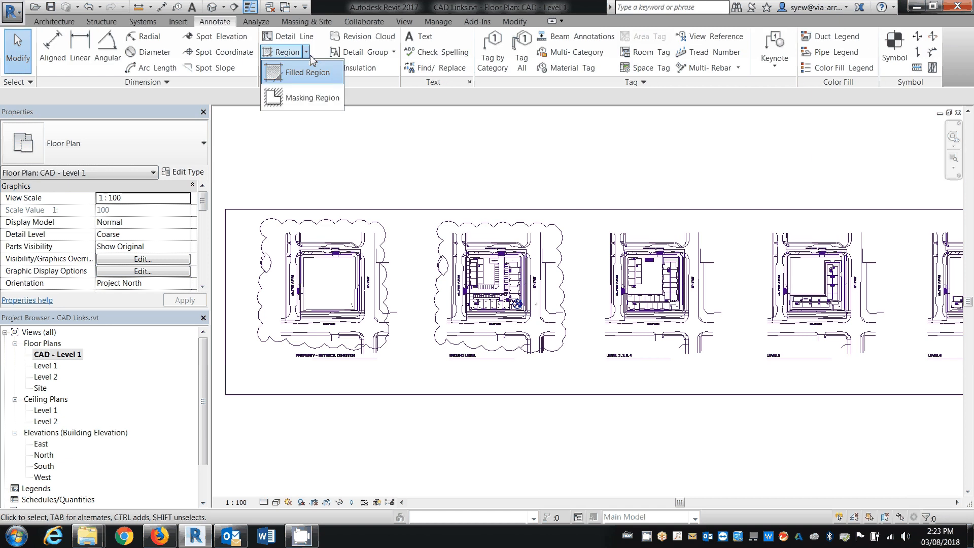
{"action": "left_click", "coordinate": [312, 98]}
{"action": "scroll", "coordinate": [507, 242], "scroll_direction": "down", "scroll_amount": 2}
{"action": "scroll", "coordinate": [507, 243], "scroll_direction": "down", "scroll_amount": 1}
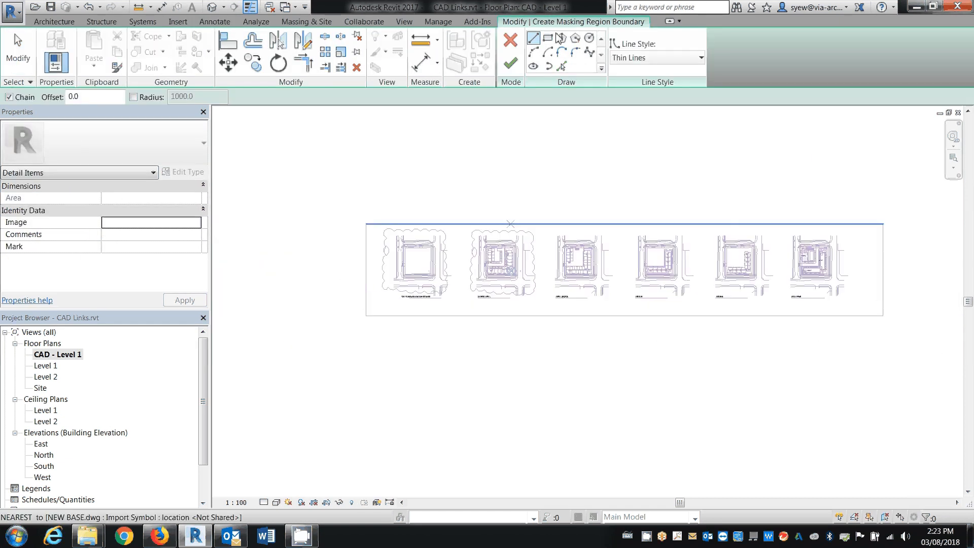
{"action": "left_click", "coordinate": [318, 187]}
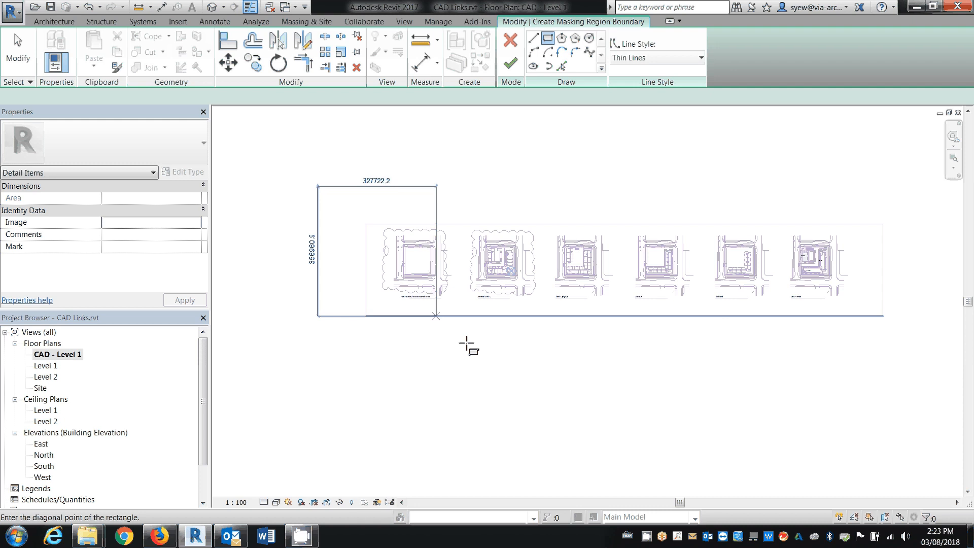
{"action": "left_click", "coordinate": [465, 344]}
Sketch a second masking rectangle enclosing the four plans to the right of the ground level plan
{"action": "left_click", "coordinate": [545, 340]}
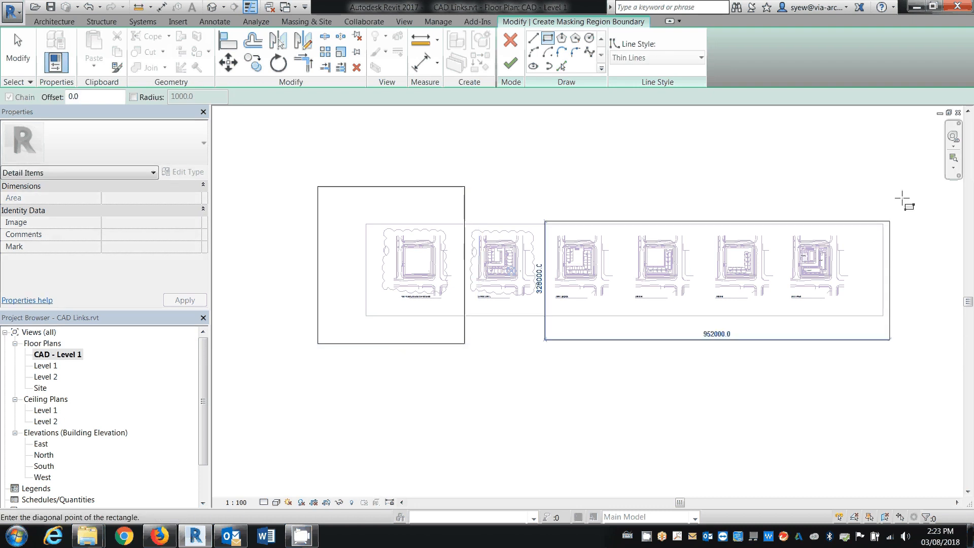
{"action": "left_click", "coordinate": [903, 187]}
{"action": "key", "text": "Escape"}
{"action": "key", "text": "Escape"}
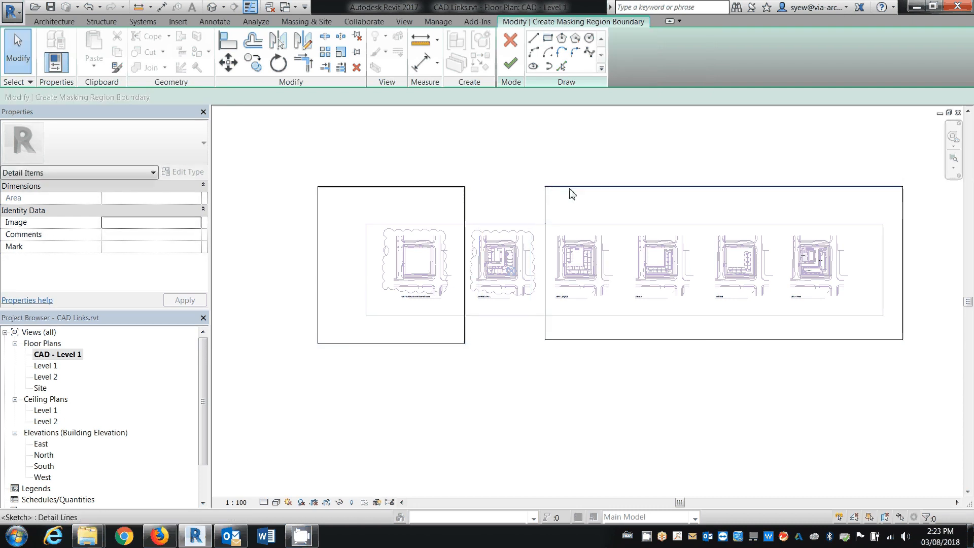
Set the line style of both rectangles to <Invisible lines> and finish the masking region
{"action": "key", "text": "Tab"}
{"action": "left_click", "coordinate": [468, 205]}
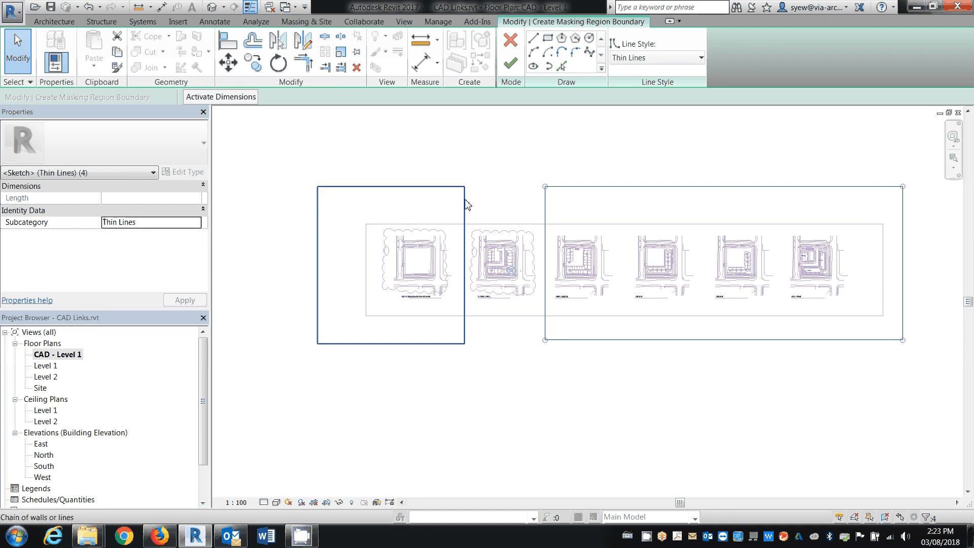
{"action": "left_click", "coordinate": [656, 57]}
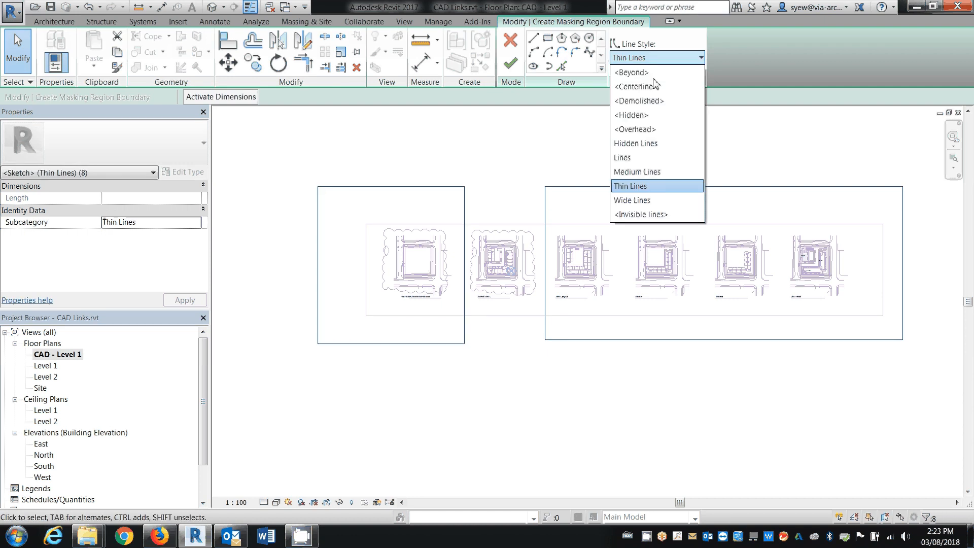
{"action": "left_click", "coordinate": [641, 214]}
{"action": "left_click", "coordinate": [510, 63]}
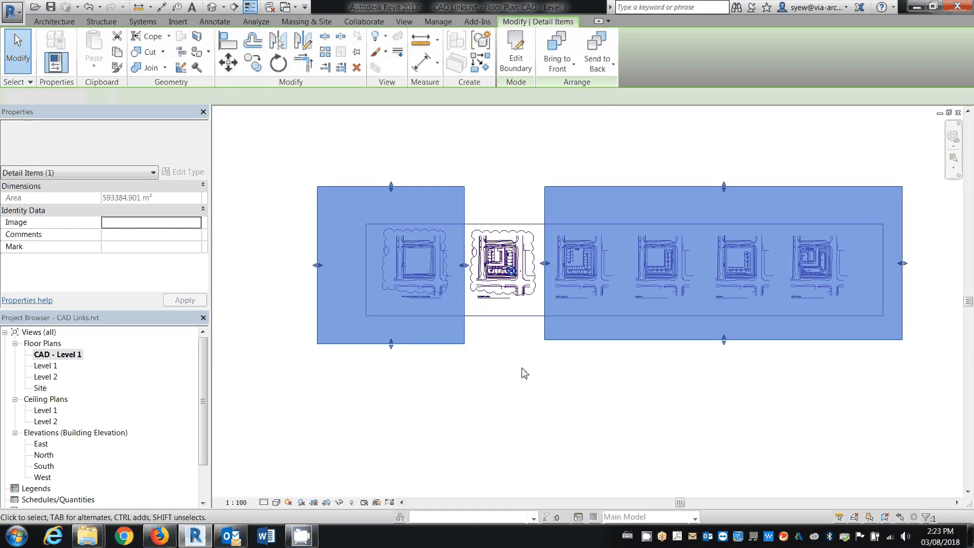
{"action": "left_click", "coordinate": [498, 361]}
Duplicate the CAD - Level 1 floor plan with detailing and rename the copy as CAD - Level 2
{"action": "right_click", "coordinate": [73, 354]}
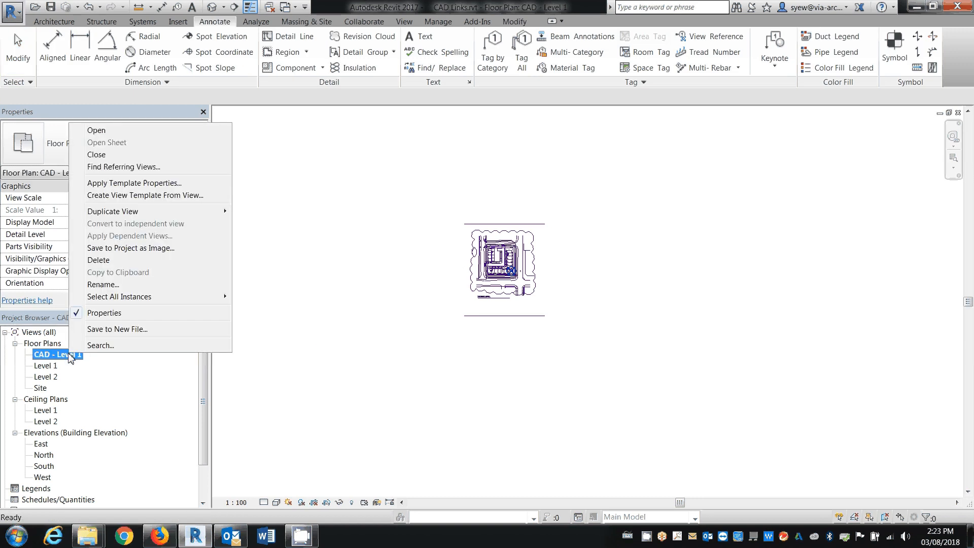
{"action": "mouse_move", "coordinate": [213, 211]}
{"action": "left_click", "coordinate": [261, 223]}
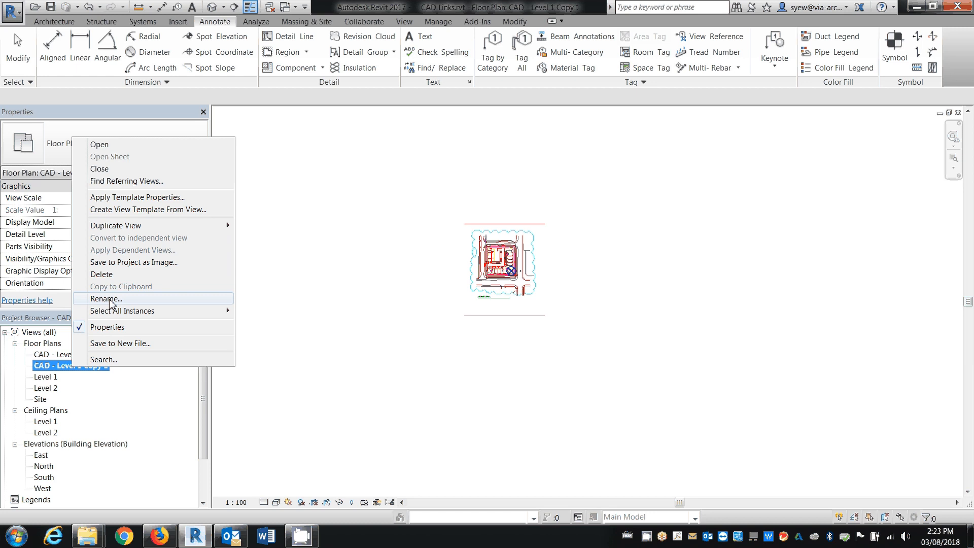
{"action": "left_click", "coordinate": [107, 299]}
{"action": "left_click_drag", "start_coordinate": [448, 162], "coordinate": [501, 163]}
{"action": "type", "text": "2"}
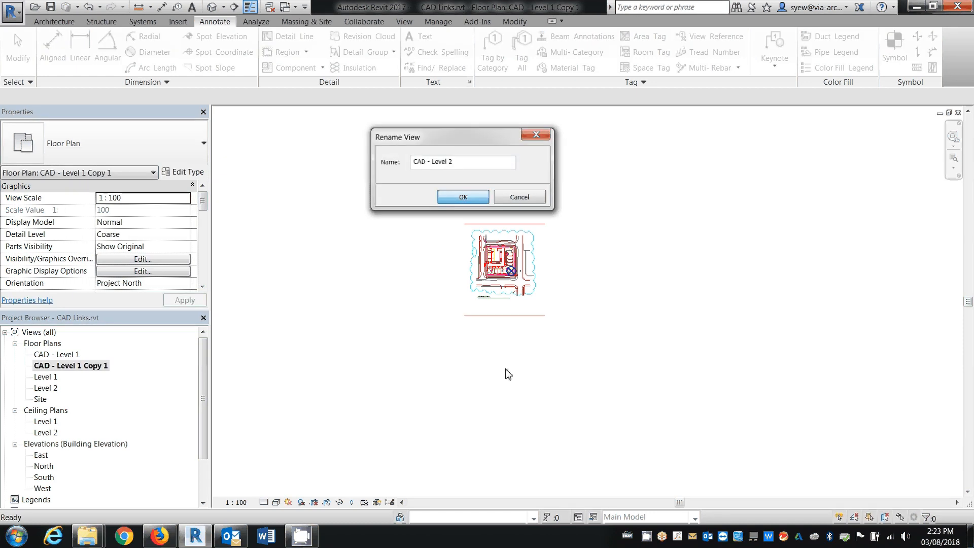
{"action": "key", "text": "Return"}
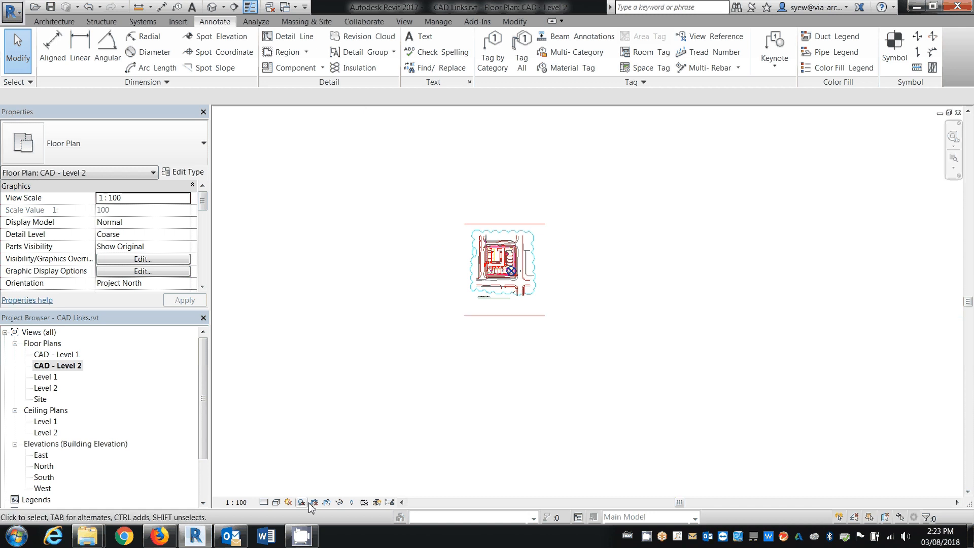
Set the visual style of the CAD - Level 2 view to Wireframe
{"action": "left_click", "coordinate": [265, 502]}
{"action": "left_click", "coordinate": [277, 502]}
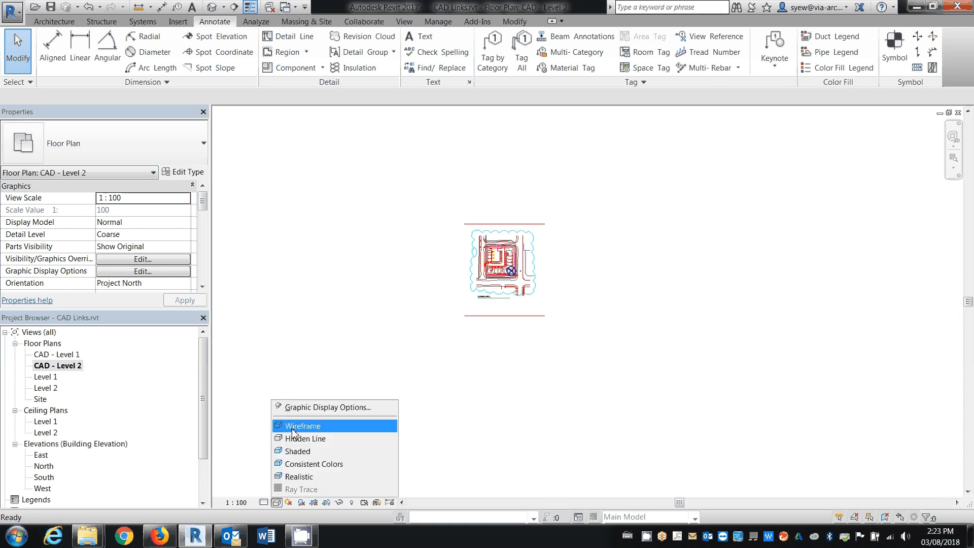
{"action": "left_click", "coordinate": [293, 427]}
Move NEW BASE.dwg from the insertion point marker on the LEVEL 2, 3, & 4 plan onto the project base point
{"action": "scroll", "coordinate": [552, 274], "scroll_direction": "up", "scroll_amount": 4}
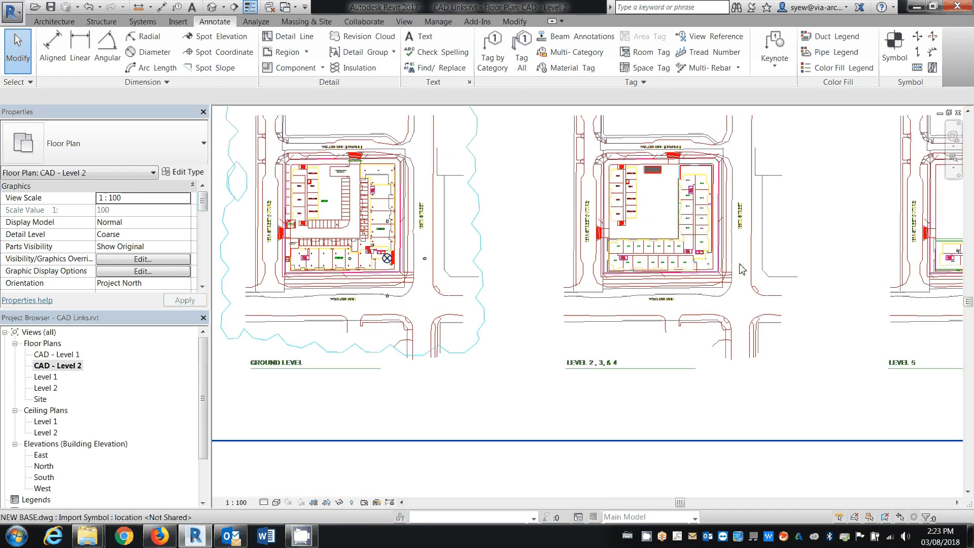
{"action": "left_click", "coordinate": [716, 266]}
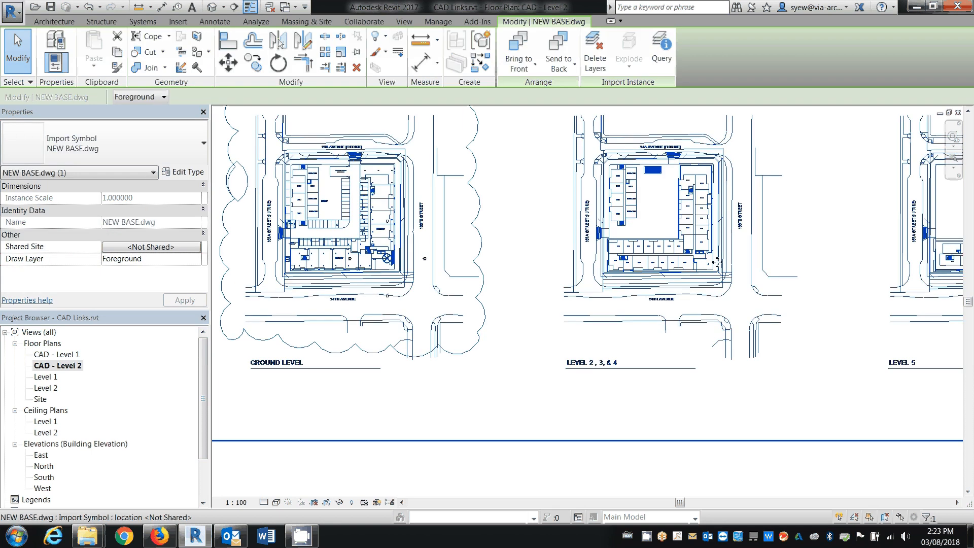
{"action": "scroll", "coordinate": [716, 251], "scroll_direction": "up", "scroll_amount": 4}
{"action": "scroll", "coordinate": [716, 249], "scroll_direction": "up", "scroll_amount": 2}
{"action": "key", "text": "m"}
{"action": "key", "text": "v"}
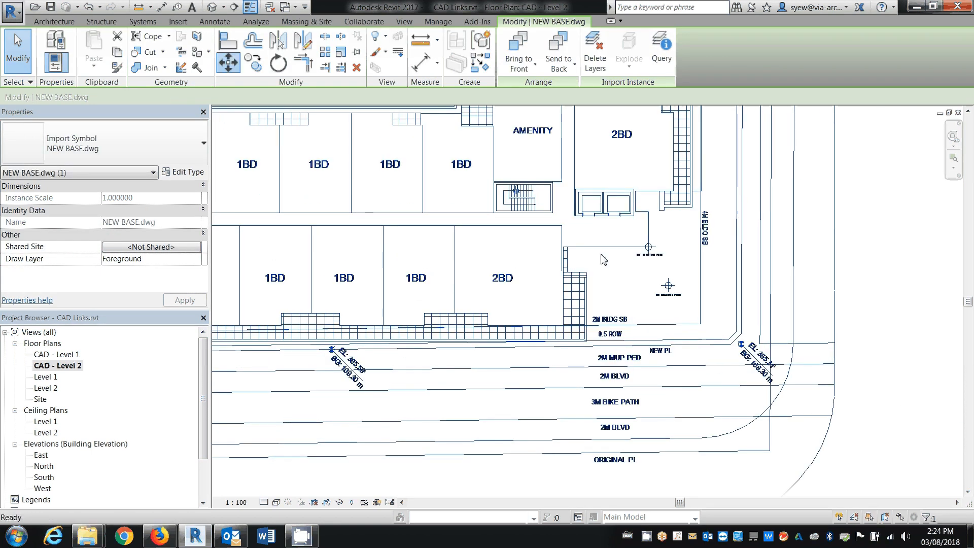
{"action": "left_click", "coordinate": [652, 252]}
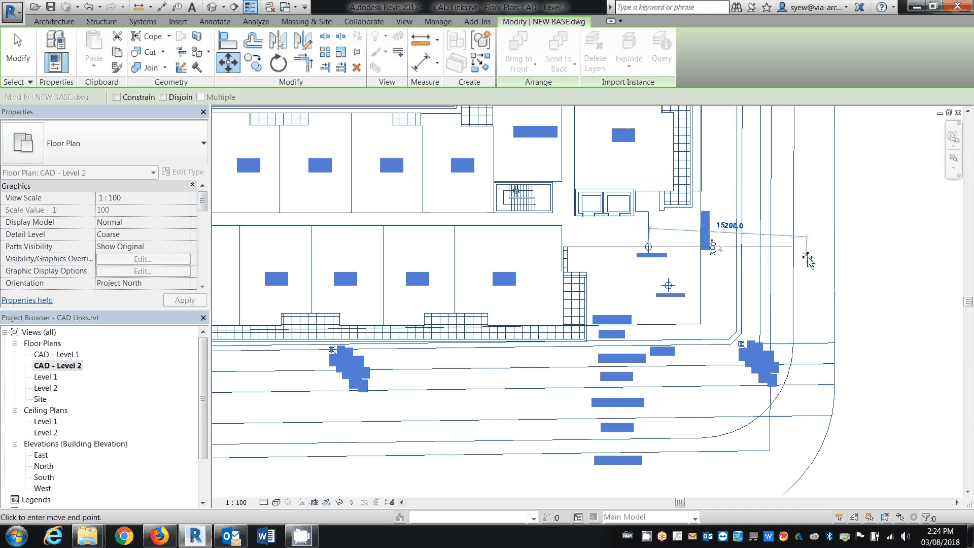
{"action": "scroll", "coordinate": [807, 257], "scroll_direction": "down", "scroll_amount": 5}
{"action": "scroll", "coordinate": [523, 264], "scroll_direction": "down", "scroll_amount": 1}
{"action": "scroll", "coordinate": [522, 264], "scroll_direction": "up", "scroll_amount": 5}
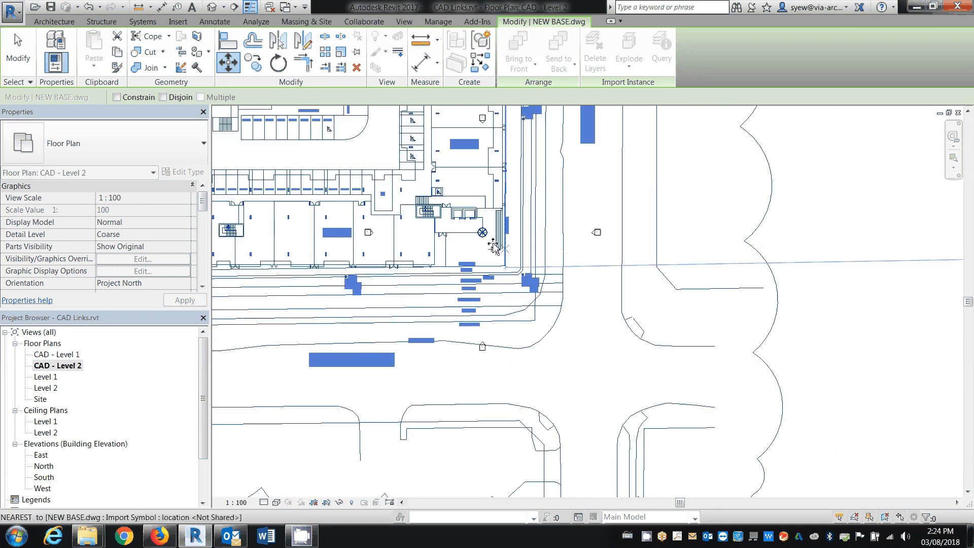
{"action": "left_click", "coordinate": [531, 257]}
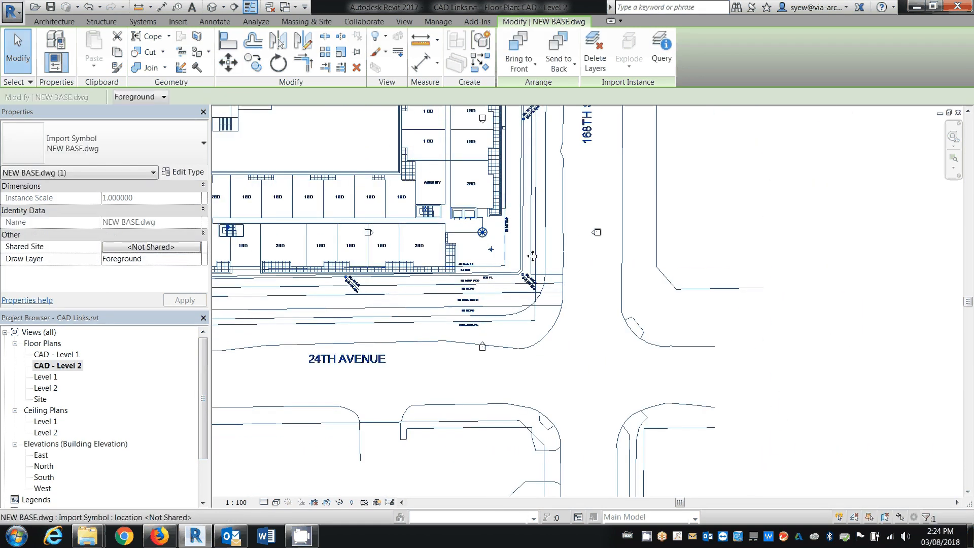
Deselect the link and set the CAD - Level 2 view's visual style to Hidden Line
{"action": "scroll", "coordinate": [532, 256], "scroll_direction": "down", "scroll_amount": 5}
{"action": "key", "text": "Escape"}
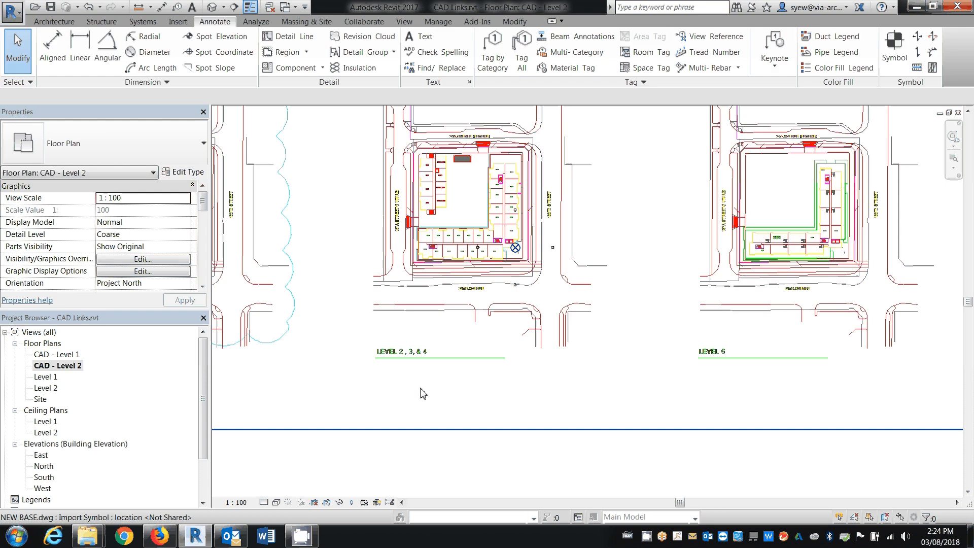
{"action": "left_click", "coordinate": [276, 502]}
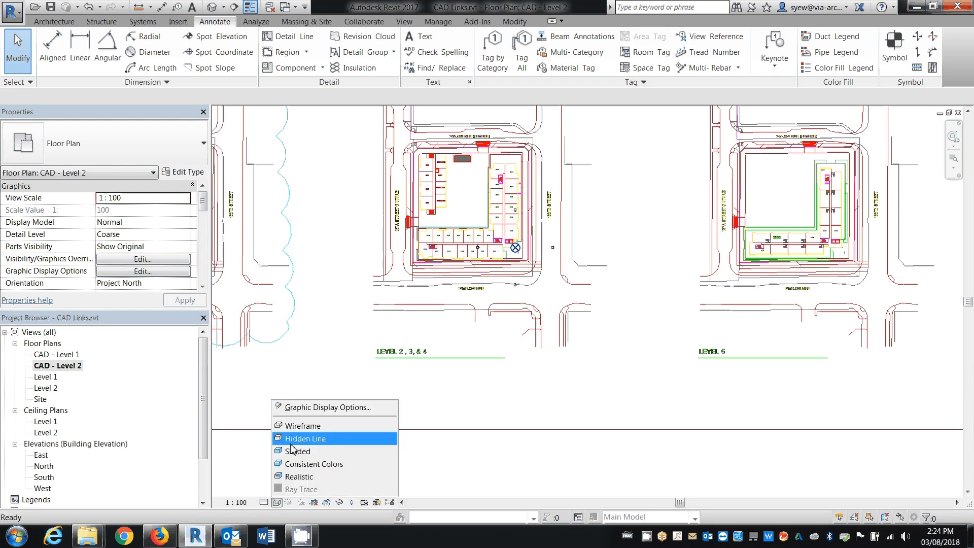
{"action": "left_click", "coordinate": [305, 437]}
Override NEW BASE.dwg by element in the CAD - Level 2 view with surface transparency 50 and projection line colour RGB 064-000-128
{"action": "right_click", "coordinate": [520, 270]}
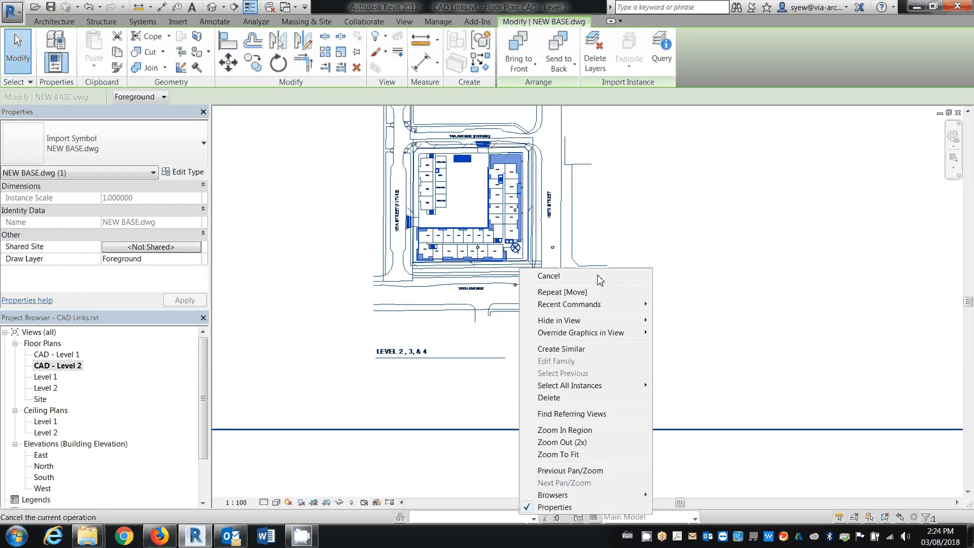
{"action": "left_click", "coordinate": [687, 335]}
{"action": "left_click", "coordinate": [399, 274]}
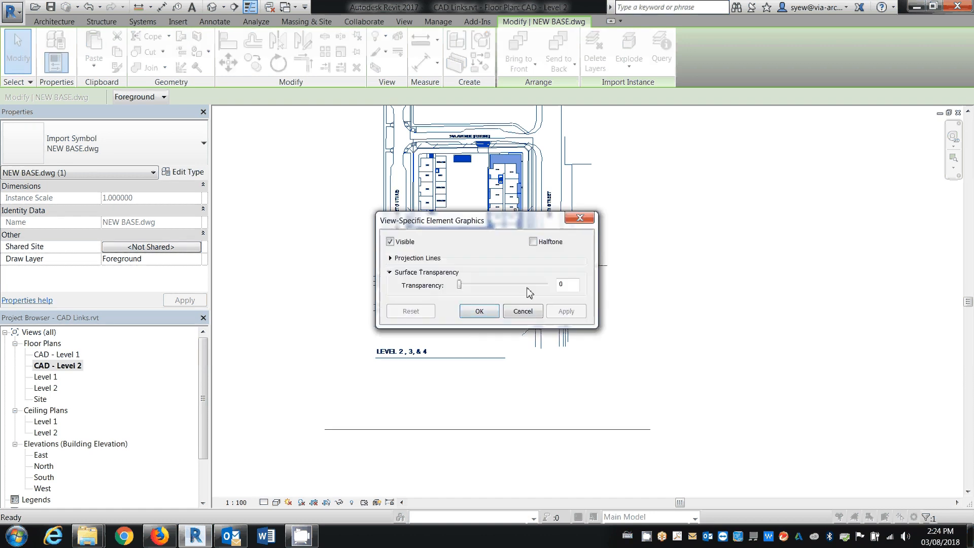
{"action": "left_click_drag", "start_coordinate": [567, 285], "coordinate": [508, 279]}
{"action": "type", "text": "50"}
{"action": "left_click", "coordinate": [390, 258]}
{"action": "left_click", "coordinate": [507, 348]}
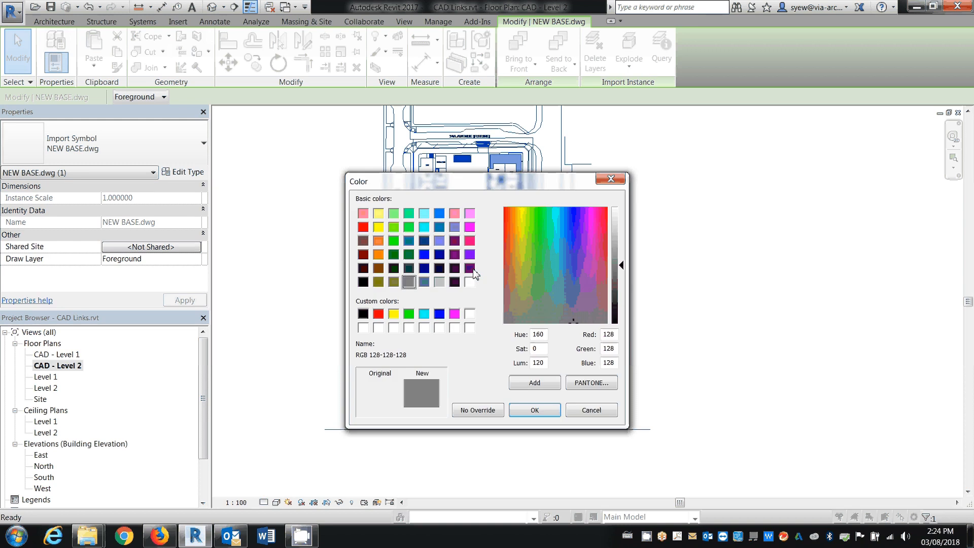
{"action": "left_click", "coordinate": [471, 268]}
{"action": "left_click", "coordinate": [536, 412]}
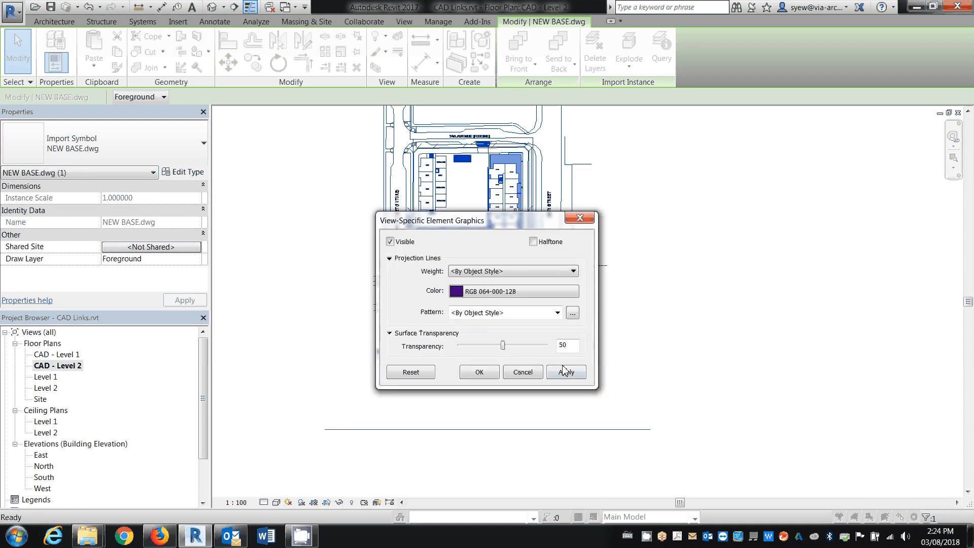
{"action": "left_click", "coordinate": [479, 373]}
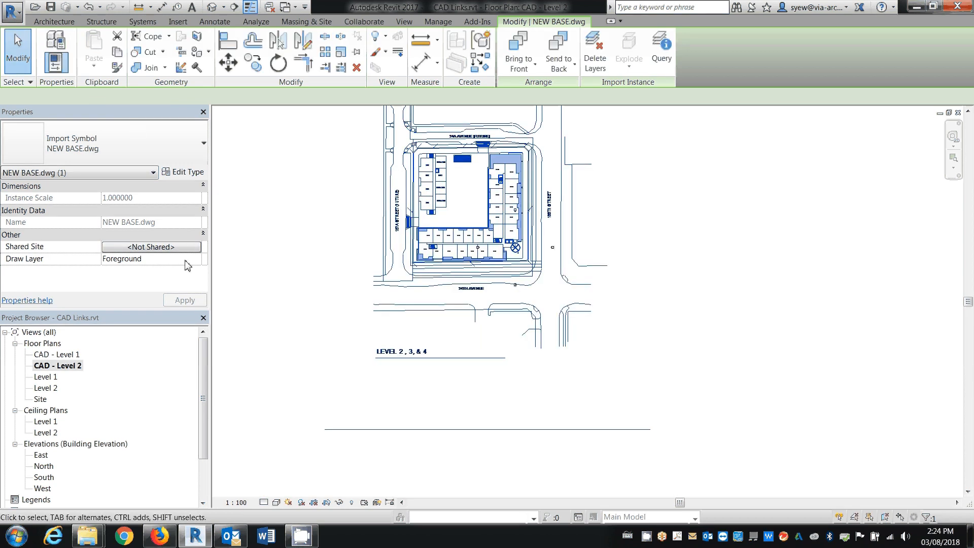
{"action": "left_click", "coordinate": [452, 331]}
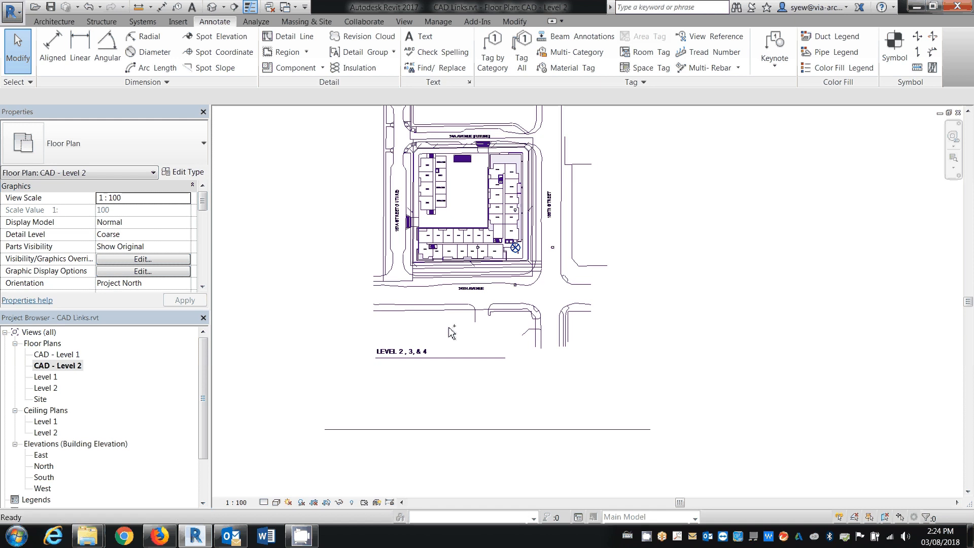
Rename the CAD - Level 2 view as CAD - Level 2-4 and close it
{"action": "right_click", "coordinate": [83, 366]}
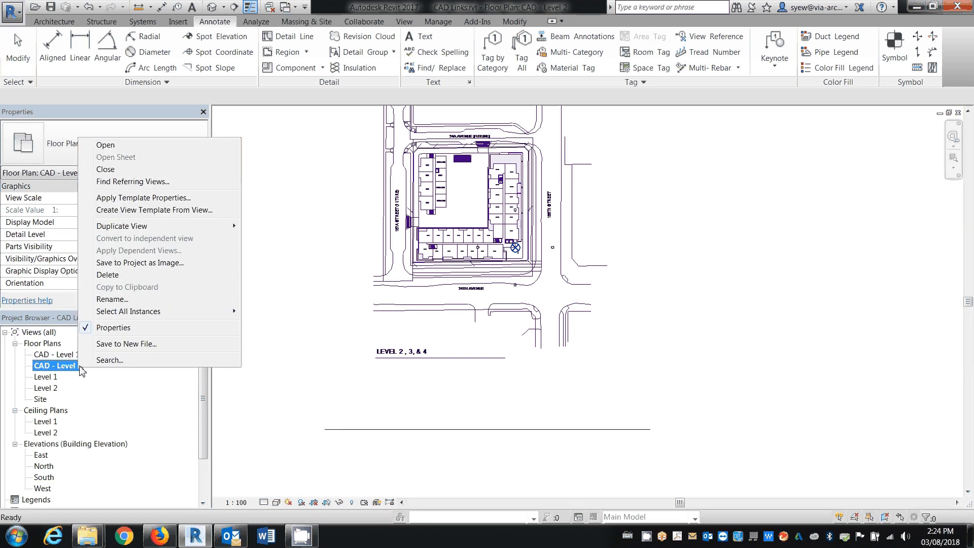
{"action": "left_click", "coordinate": [117, 300]}
{"action": "left_click", "coordinate": [472, 163]}
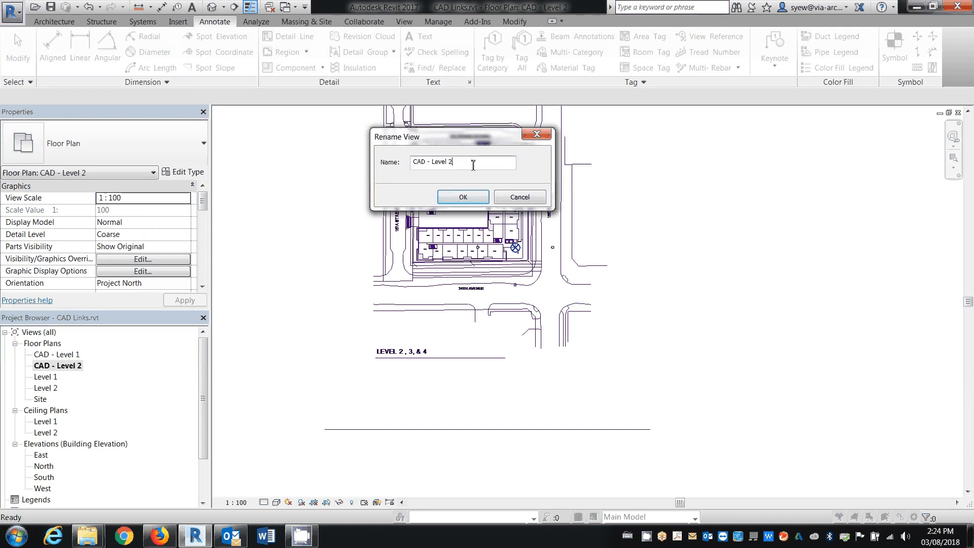
{"action": "type", "text": "-4"}
{"action": "left_click", "coordinate": [463, 197]}
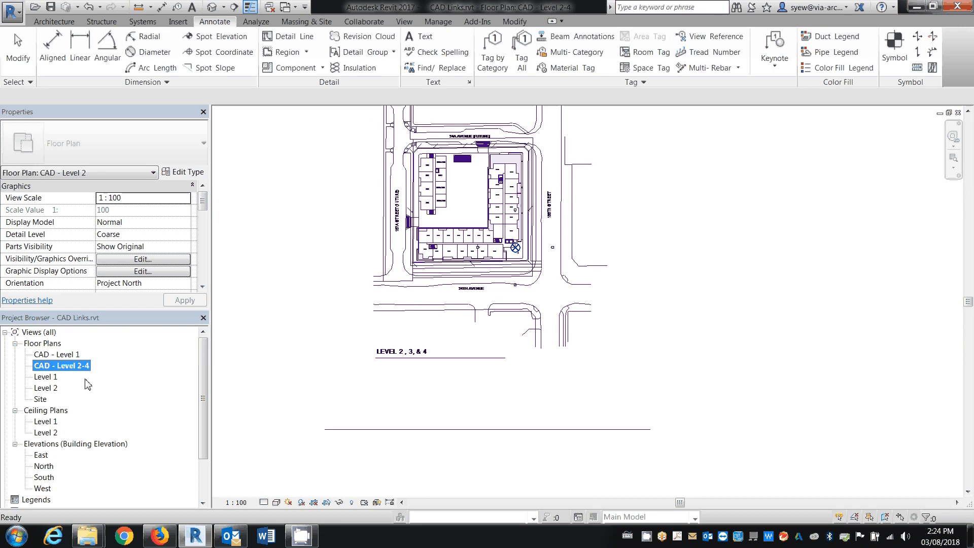
{"action": "left_click", "coordinate": [294, 401]}
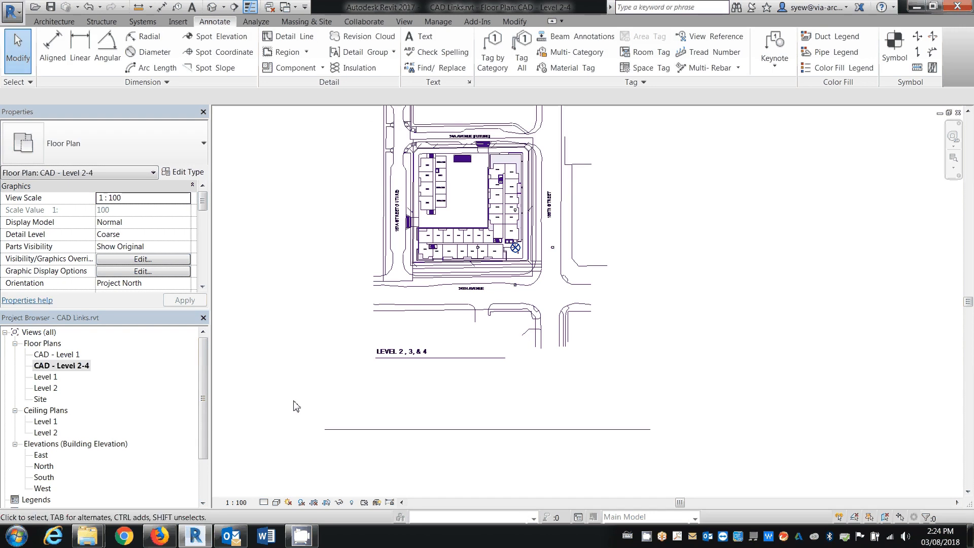
{"action": "left_click", "coordinate": [958, 112]}
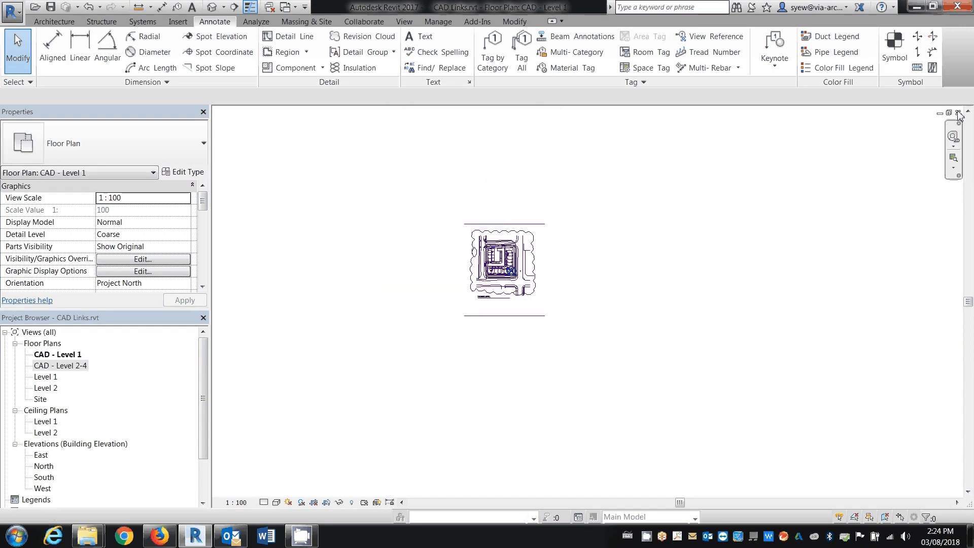
Close the remaining open views of CAD Links.rvt and save the changes to the file
{"action": "left_click", "coordinate": [959, 112]}
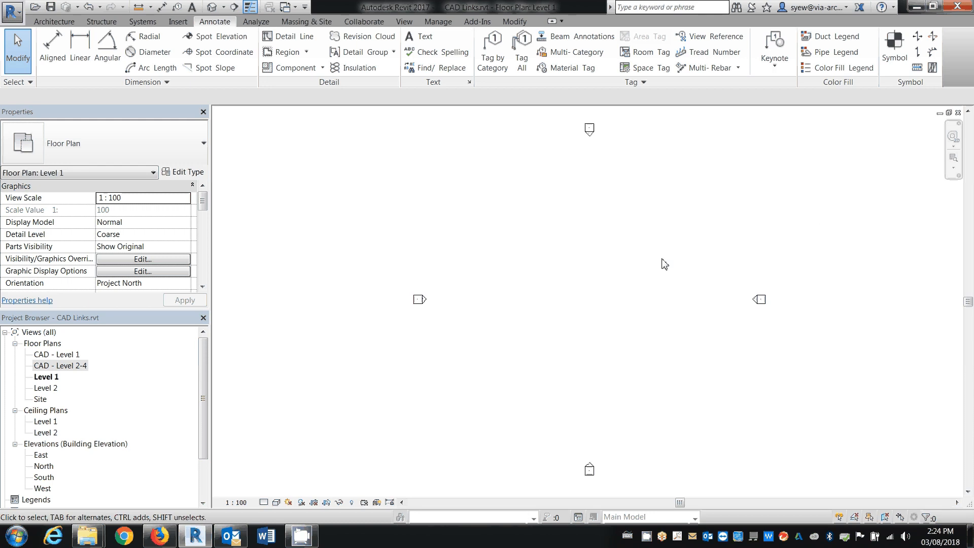
{"action": "left_click", "coordinate": [957, 113]}
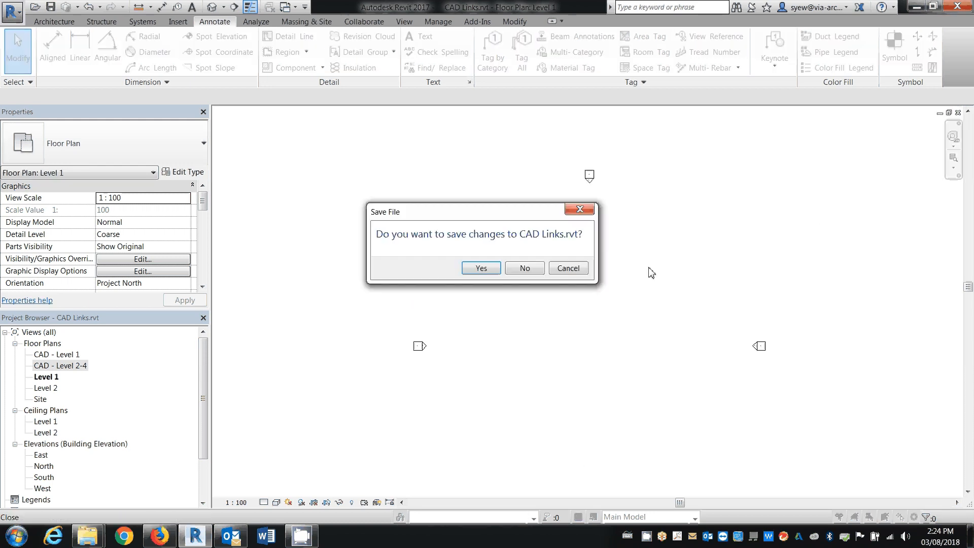
{"action": "left_click", "coordinate": [496, 267]}
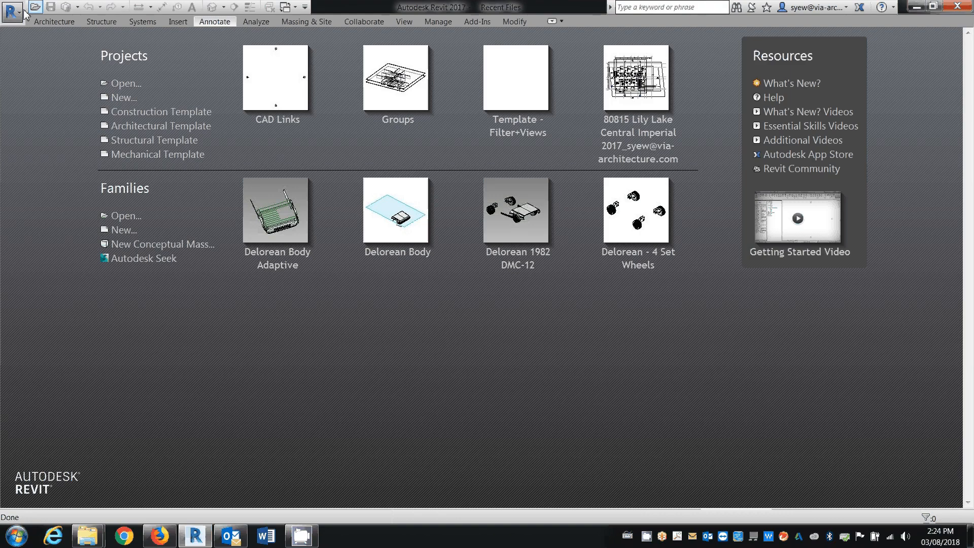
Create a new project from a project template
{"action": "left_click", "coordinate": [12, 11]}
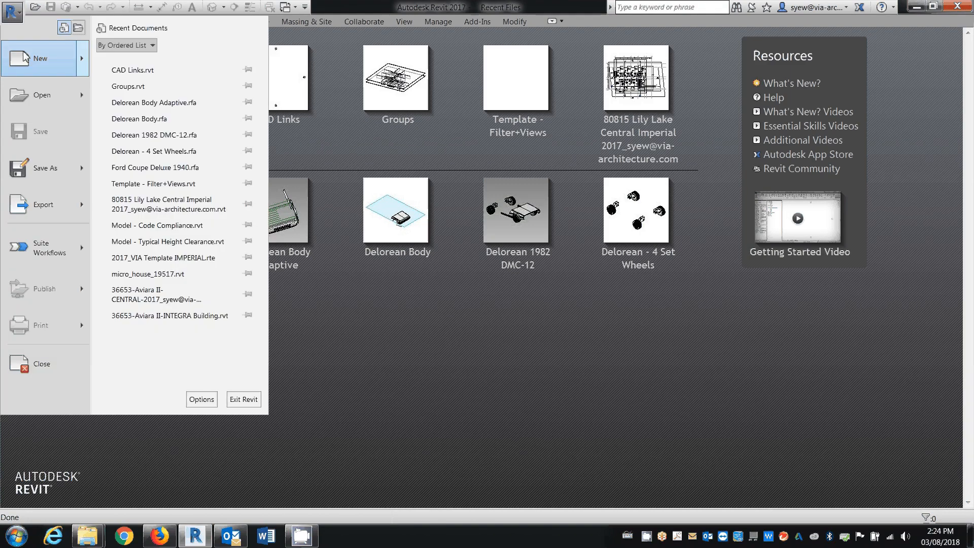
{"action": "mouse_move", "coordinate": [25, 57]}
{"action": "left_click", "coordinate": [167, 70]}
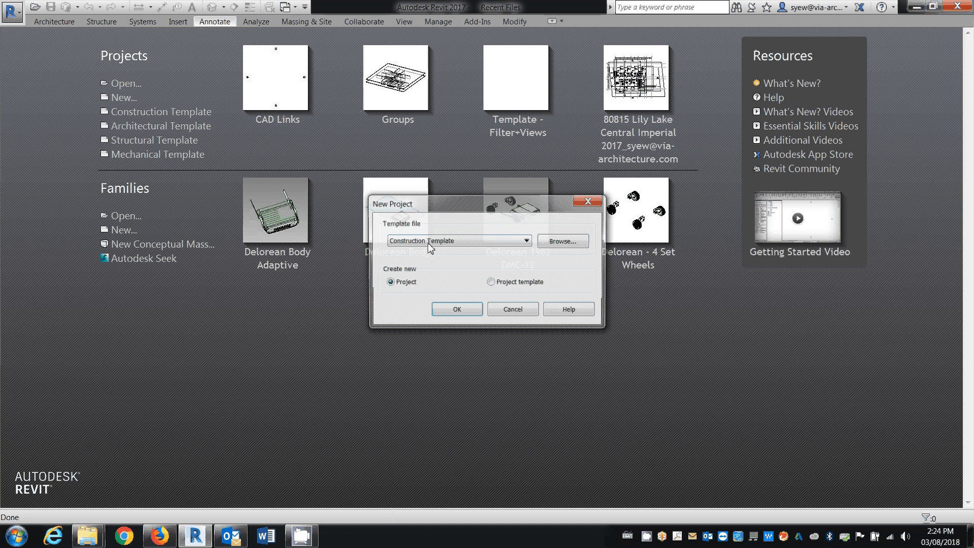
{"action": "left_click", "coordinate": [430, 241]}
{"action": "left_click", "coordinate": [432, 267]}
{"action": "key", "text": "Return"}
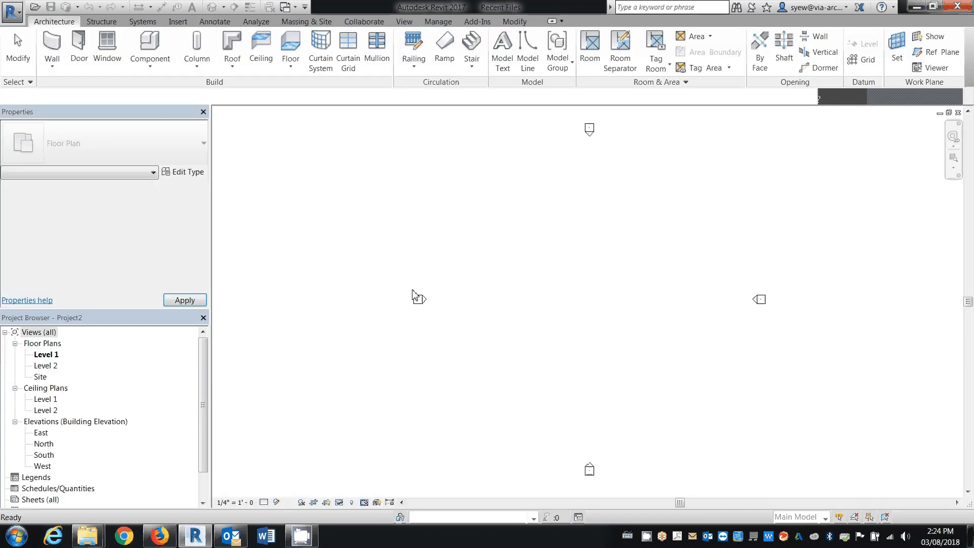
Link CAD Links.rvt into the new project with Auto - Origin to Origin positioning
{"action": "left_click", "coordinate": [177, 21]}
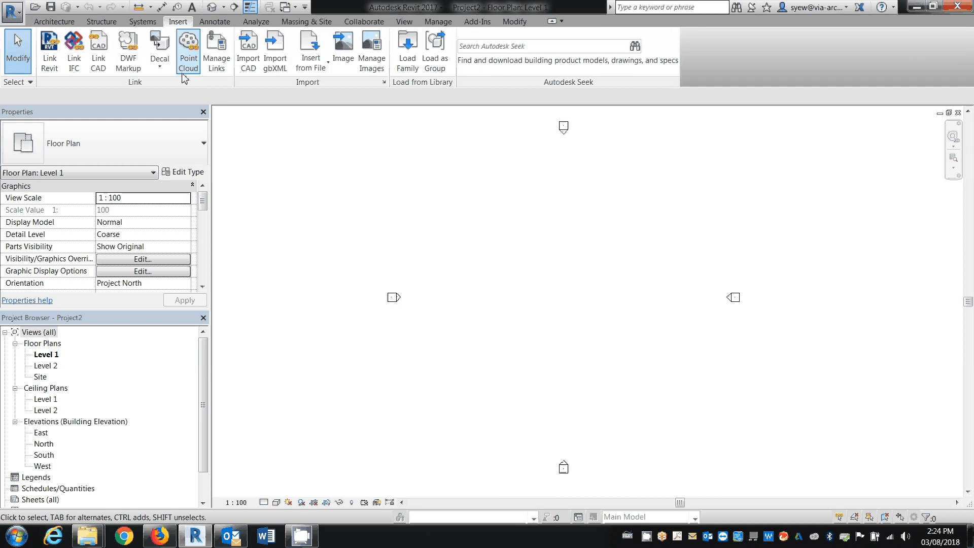
{"action": "left_click", "coordinate": [49, 51]}
{"action": "left_click", "coordinate": [435, 185]}
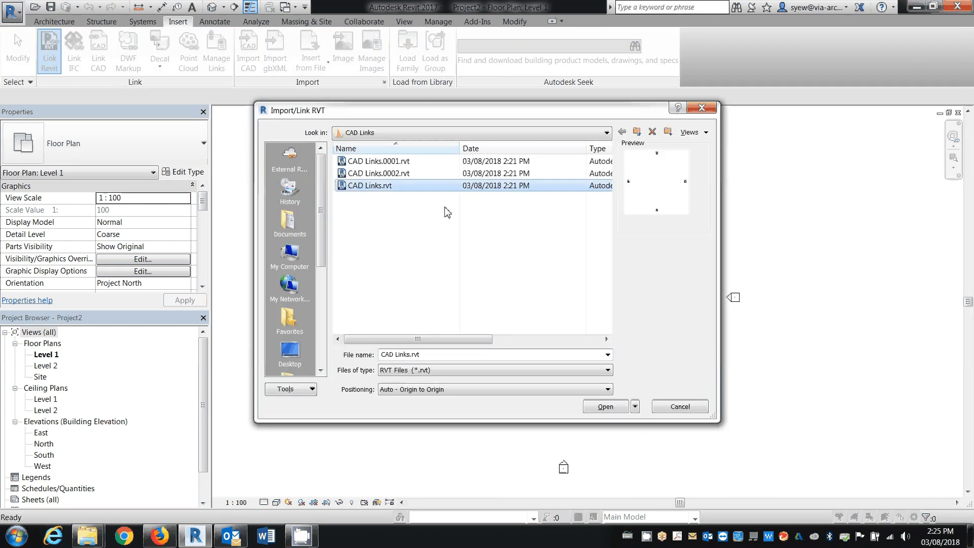
{"action": "left_click", "coordinate": [606, 406]}
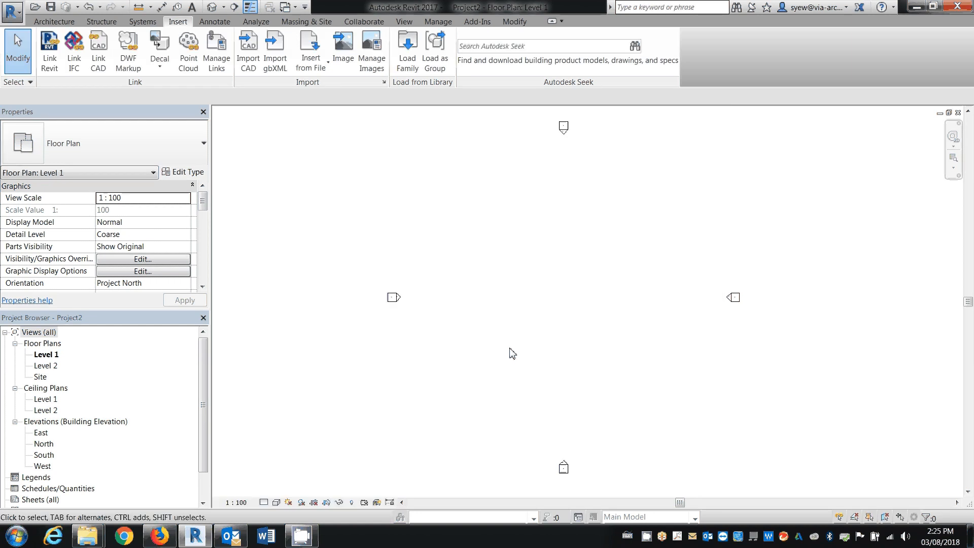
Override the display of CAD Links.rvt in the Level 1 plan to By linked view, using Floor Plan: CAD - Level 1
{"action": "key", "text": "v"}
{"action": "key", "text": "v"}
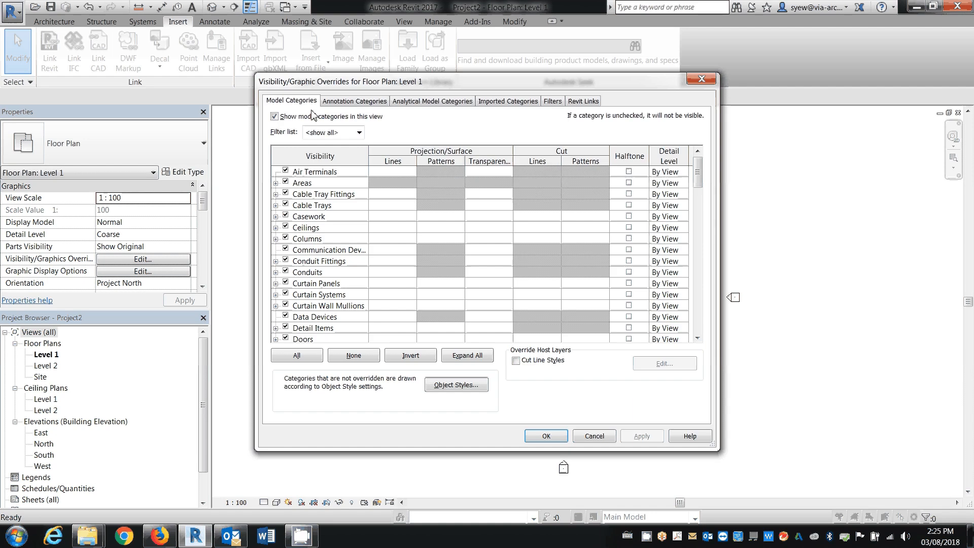
{"action": "left_click", "coordinate": [593, 103]}
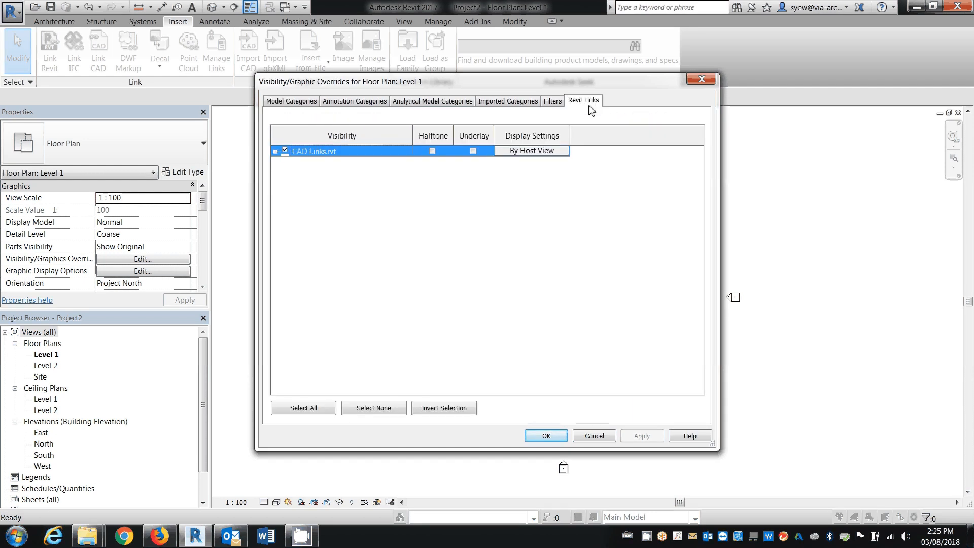
{"action": "left_click", "coordinate": [350, 154]}
{"action": "left_click", "coordinate": [532, 153]}
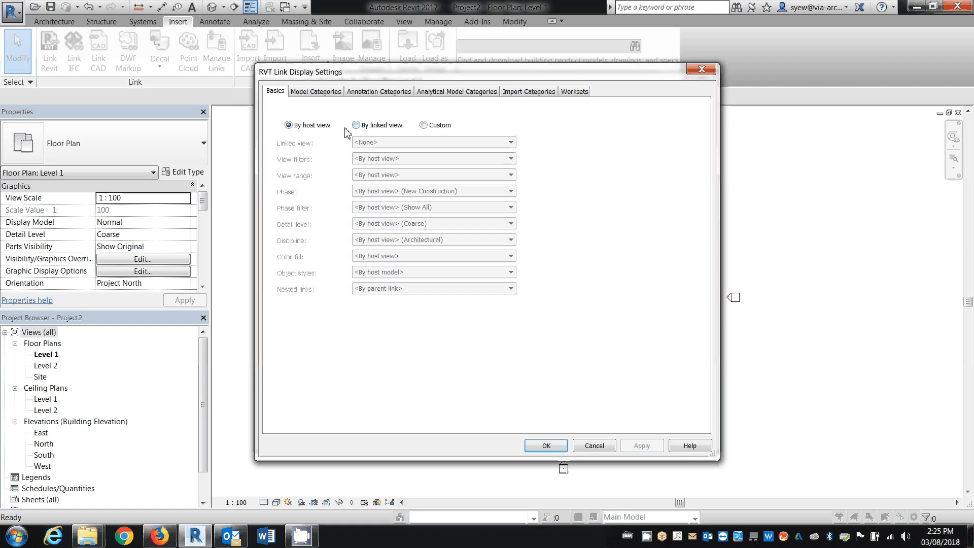
{"action": "left_click", "coordinate": [357, 124]}
{"action": "left_click", "coordinate": [429, 142]}
{"action": "left_click", "coordinate": [429, 161]}
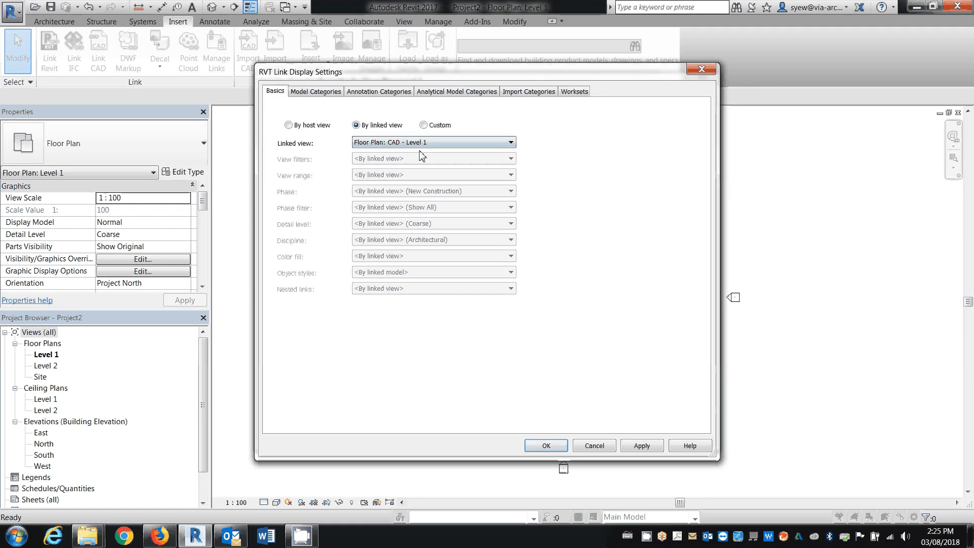
{"action": "left_click", "coordinate": [640, 447]}
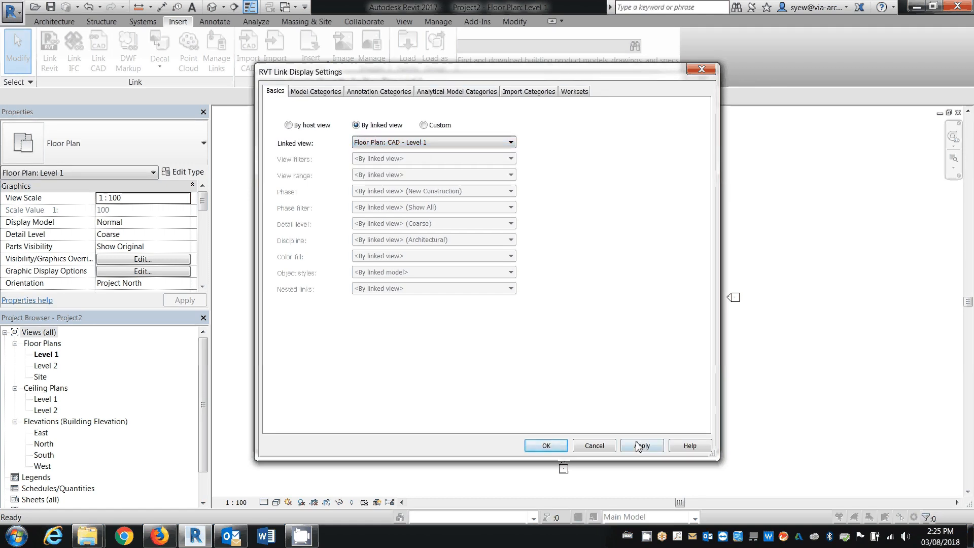
{"action": "left_click", "coordinate": [548, 446]}
{"action": "left_click", "coordinate": [547, 437]}
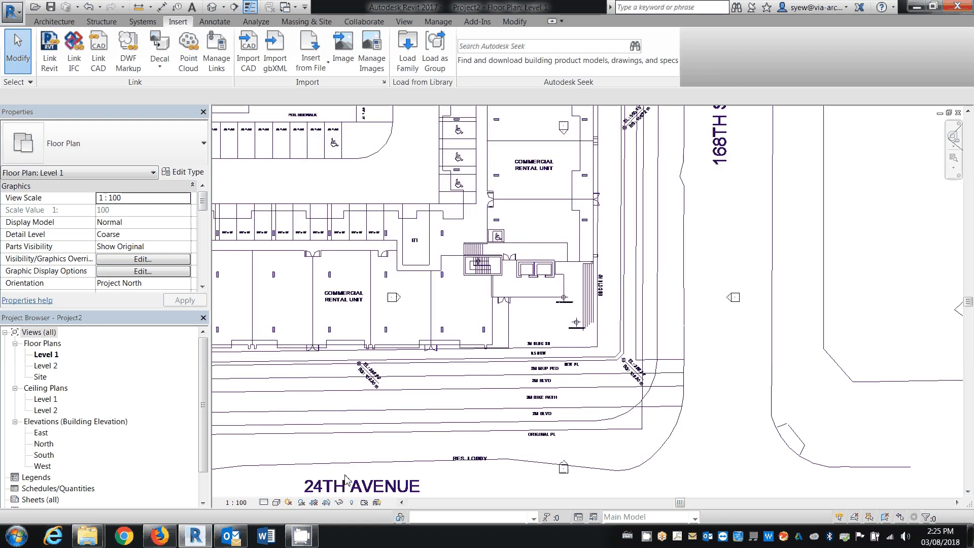
Switch the Level 1 plan to the Wireframe visual style to view the whole linked drawing, and return it to Hidden Line
{"action": "scroll", "coordinate": [537, 327], "scroll_direction": "down", "scroll_amount": 6}
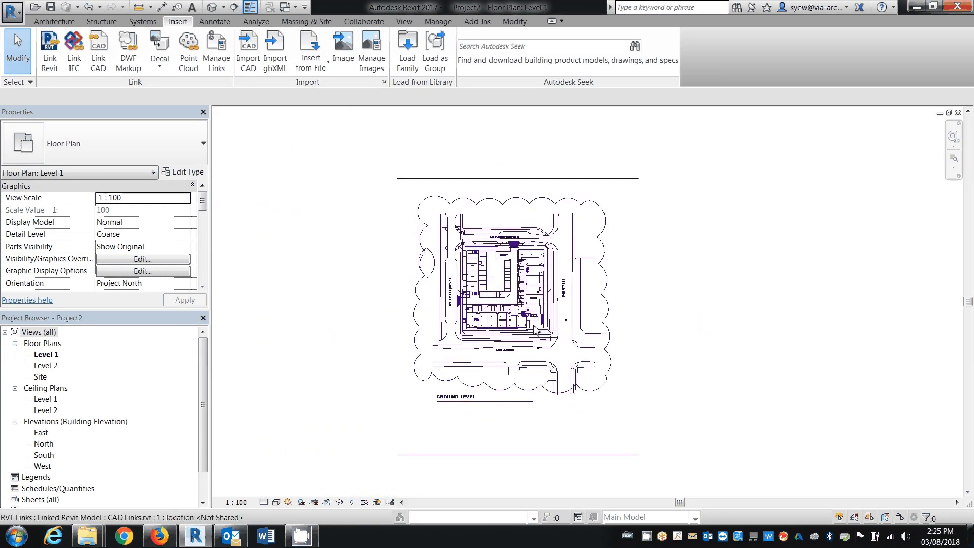
{"action": "scroll", "coordinate": [537, 327], "scroll_direction": "down", "scroll_amount": 2}
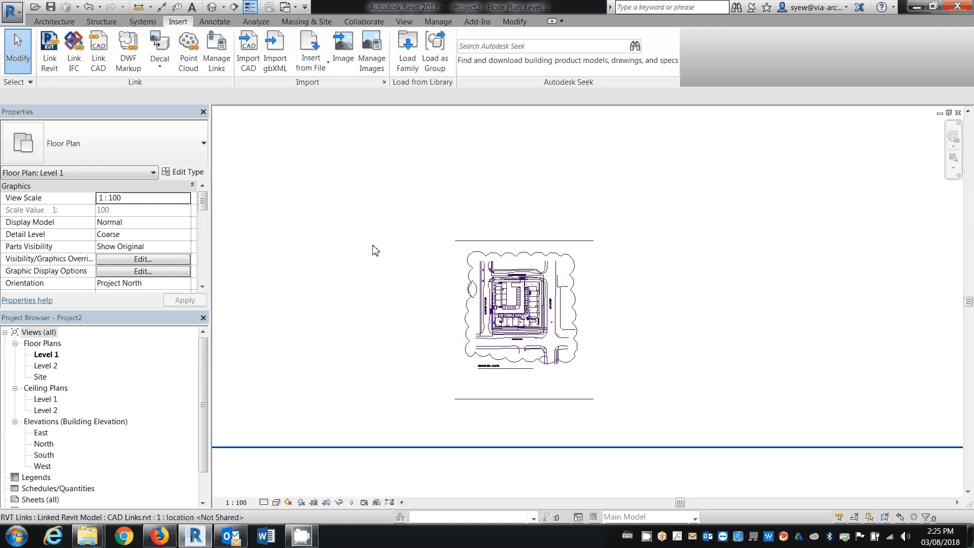
{"action": "left_click", "coordinate": [275, 504]}
{"action": "left_click", "coordinate": [295, 424]}
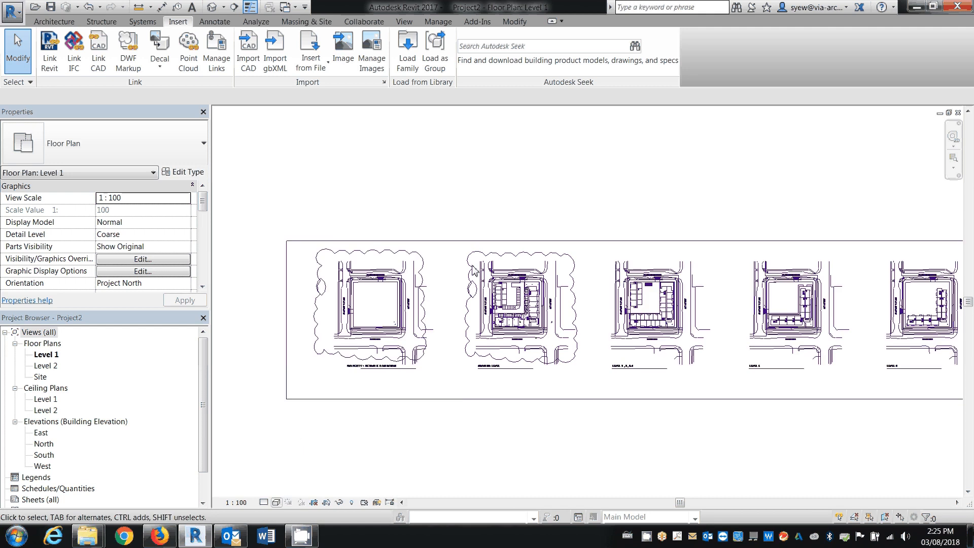
{"action": "left_click", "coordinate": [276, 503]}
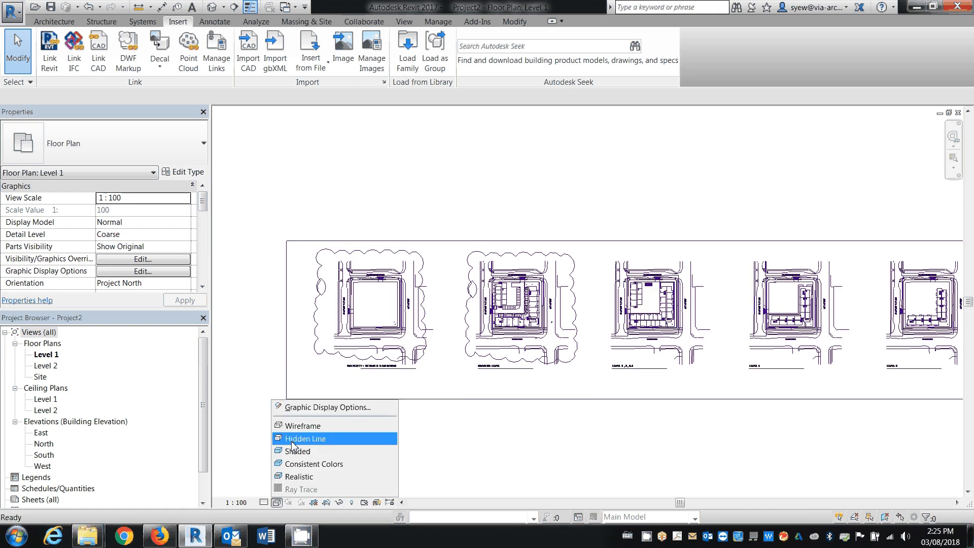
{"action": "left_click", "coordinate": [292, 443]}
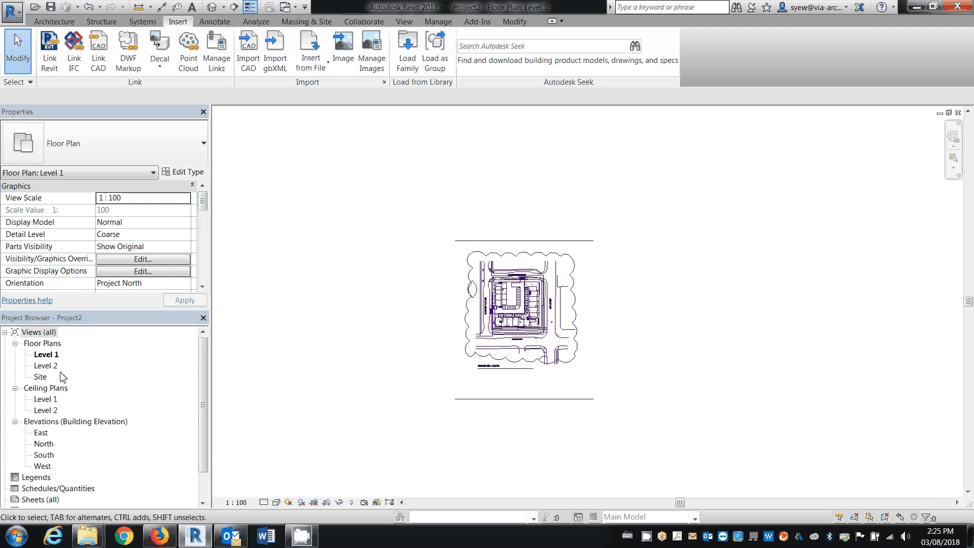
In the Level 2 plan, display CAD Links.rvt by linked view Floor Plan: CAD - Level 2-4 and set the visual style to Hidden Line
{"action": "double_click", "coordinate": [46, 366]}
{"action": "key", "text": "v"}
{"action": "key", "text": "g"}
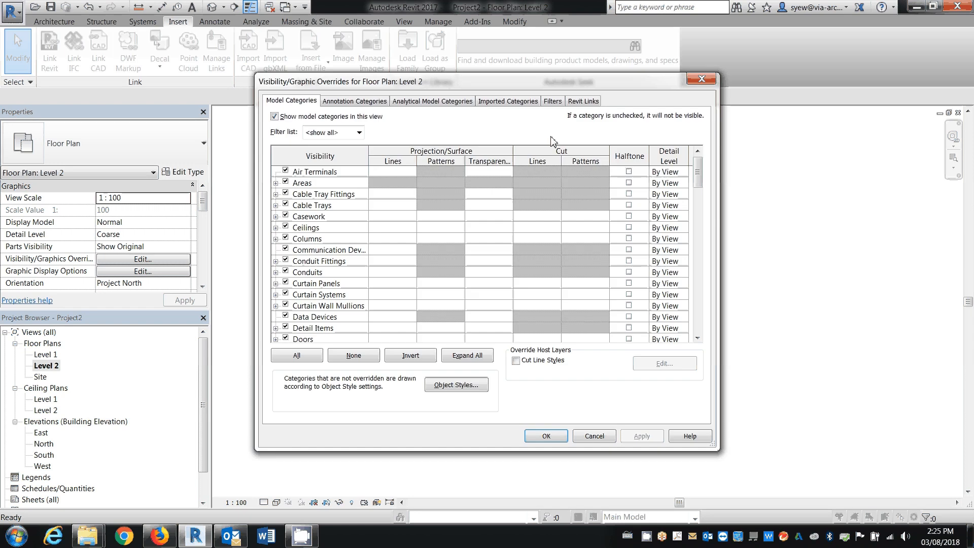
{"action": "left_click", "coordinate": [583, 101]}
{"action": "left_click", "coordinate": [375, 154]}
{"action": "left_click", "coordinate": [515, 152]}
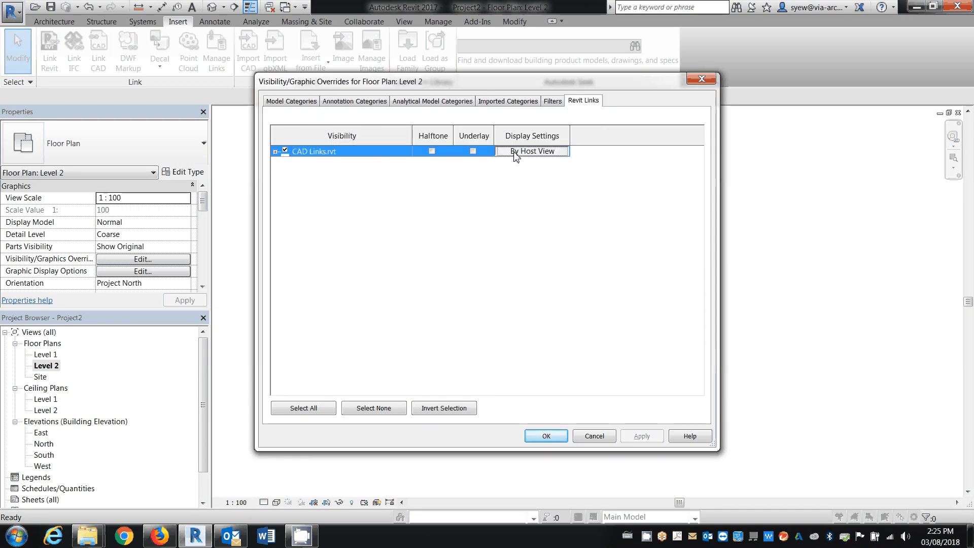
{"action": "left_click", "coordinate": [363, 126]}
{"action": "left_click", "coordinate": [396, 143]}
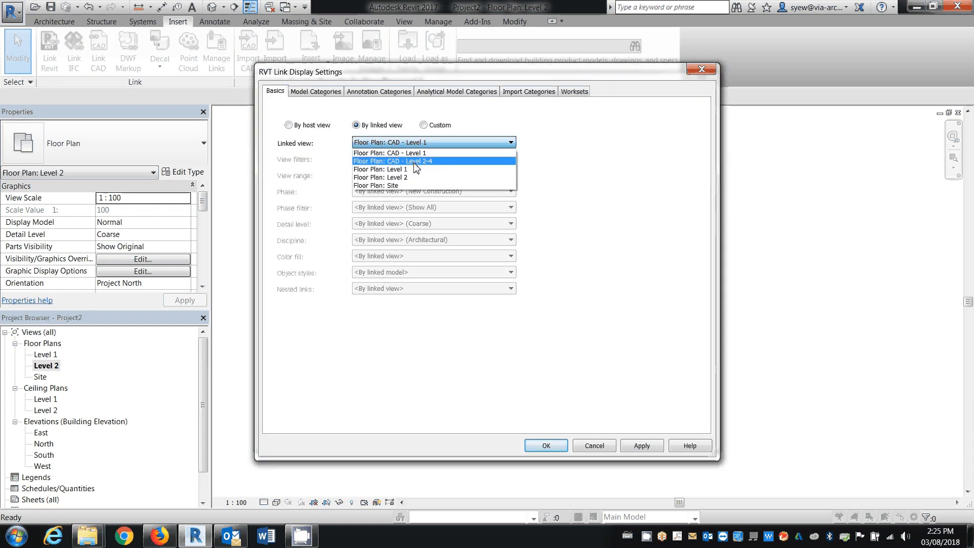
{"action": "left_click", "coordinate": [415, 163]}
{"action": "left_click", "coordinate": [546, 445]}
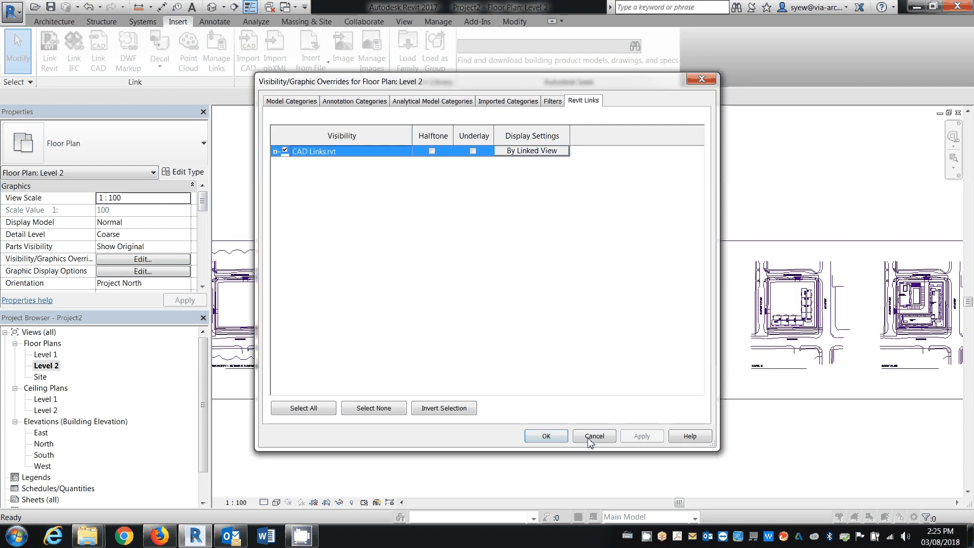
{"action": "left_click", "coordinate": [550, 375]}
{"action": "left_click", "coordinate": [277, 502]}
{"action": "left_click", "coordinate": [291, 440]}
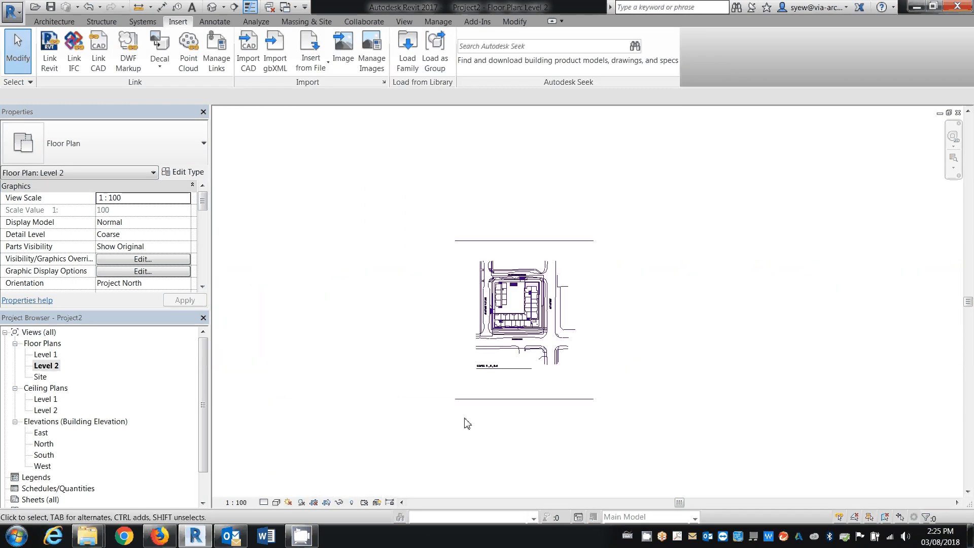
Compare the linked CAD underlays by opening the Level 1 floor plan and returning to Level 2
{"action": "double_click", "coordinate": [44, 354]}
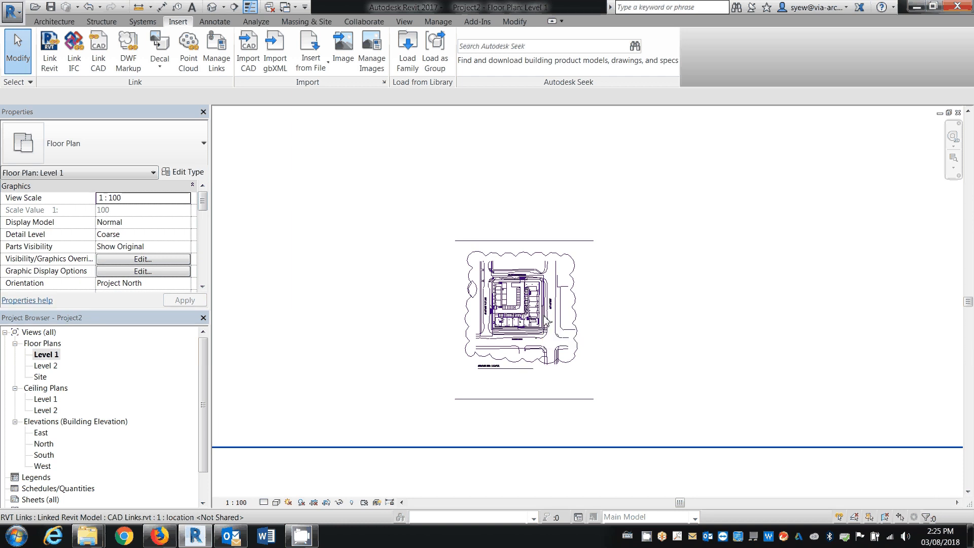
{"action": "left_click", "coordinate": [44, 367]}
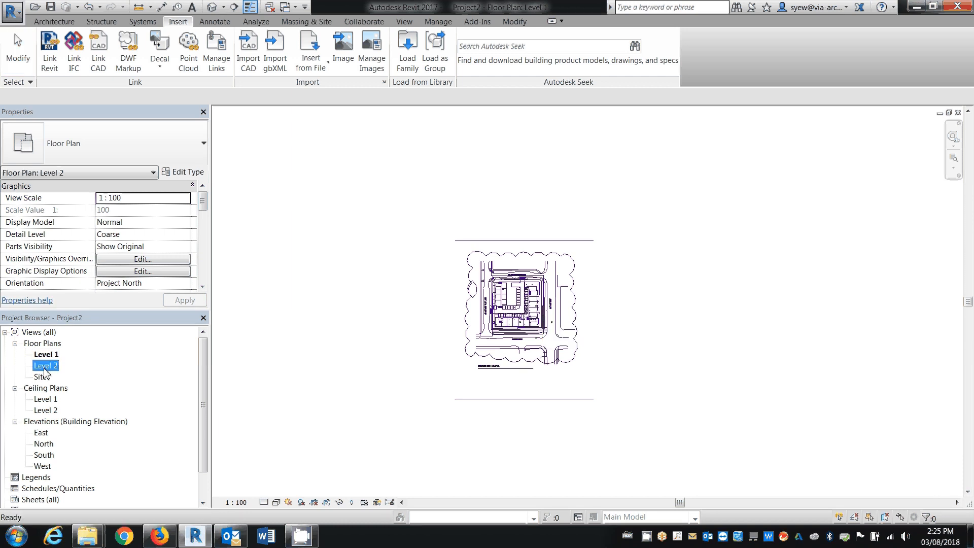
{"action": "double_click", "coordinate": [44, 367]}
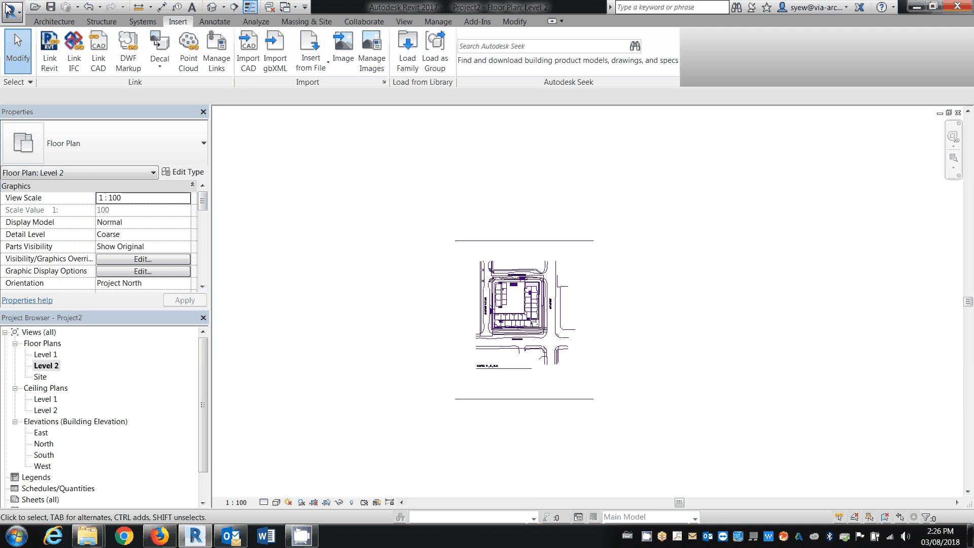
{"action": "left_click", "coordinate": [98, 51]}
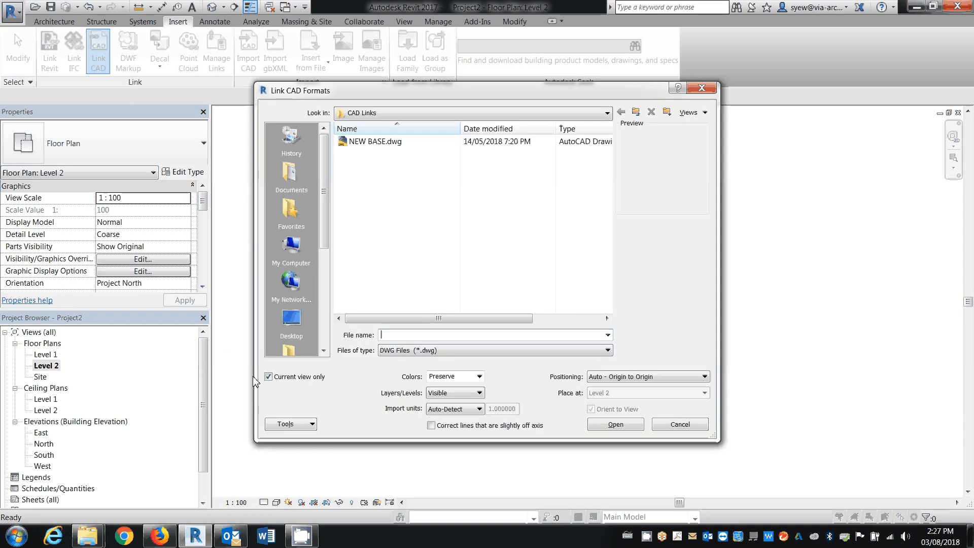
{"action": "left_click", "coordinate": [269, 378]}
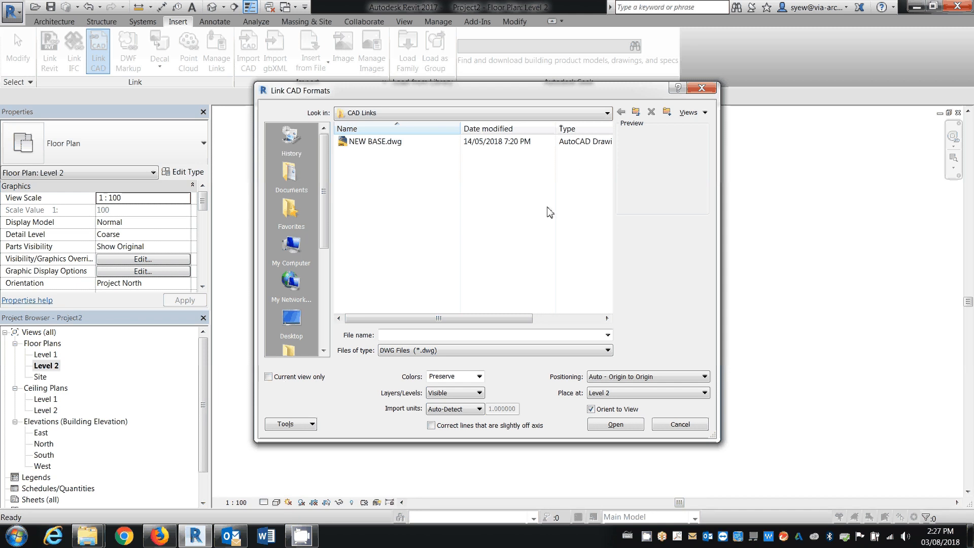
{"action": "left_click", "coordinate": [679, 426]}
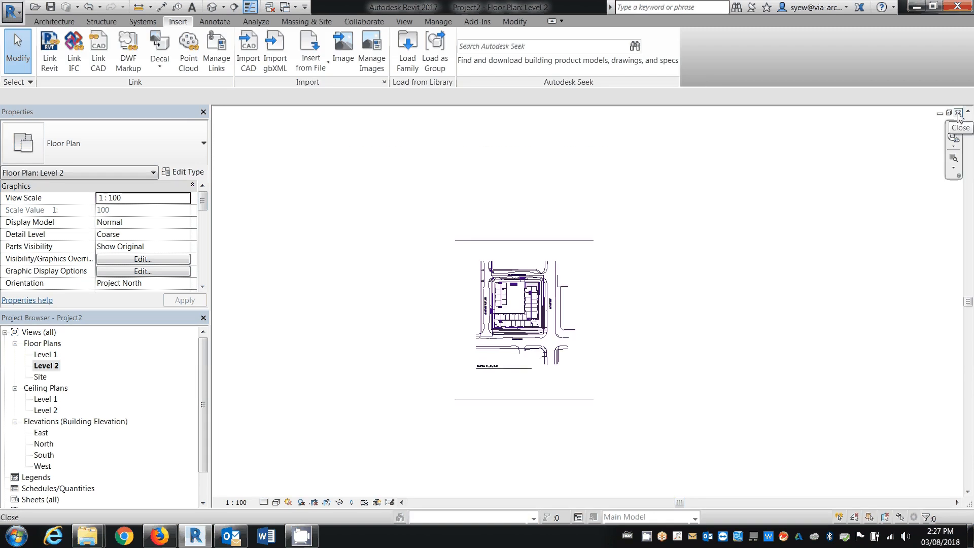
Open the Level 1 floor plan and turn off the visibility of CAD Links.rvt in that view
{"action": "middle_click_drag", "start_coordinate": [531, 377], "coordinate": [725, 340]}
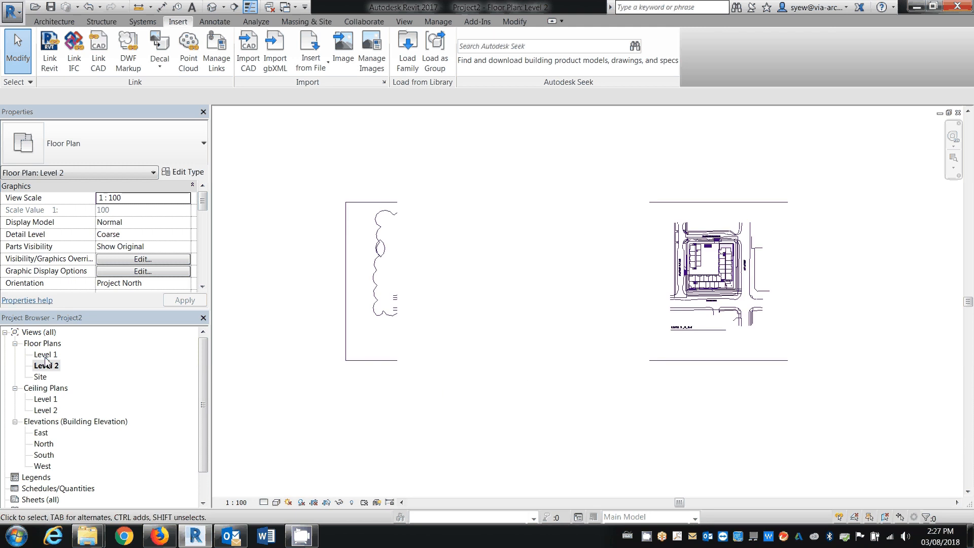
{"action": "left_click", "coordinate": [47, 355]}
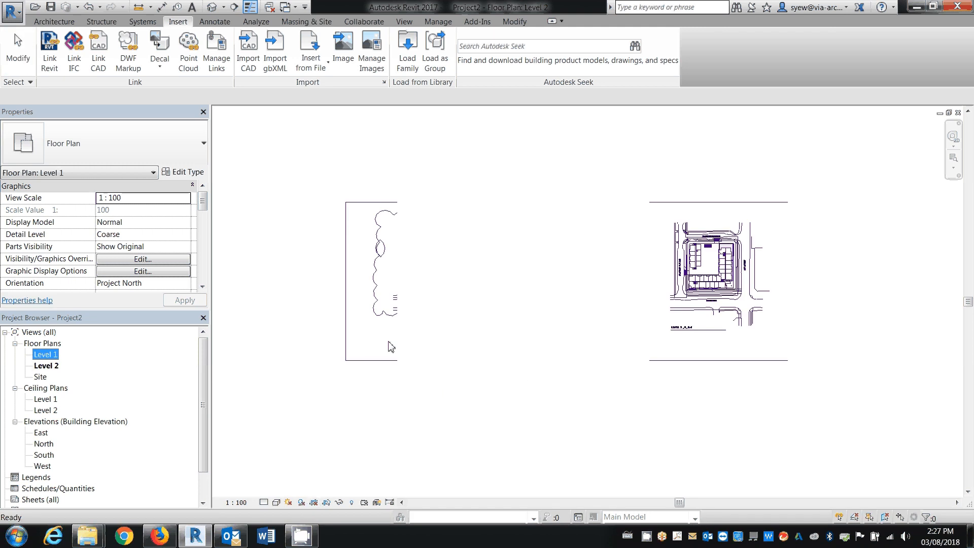
{"action": "double_click", "coordinate": [46, 355]}
{"action": "key", "text": "v"}
{"action": "key", "text": "g"}
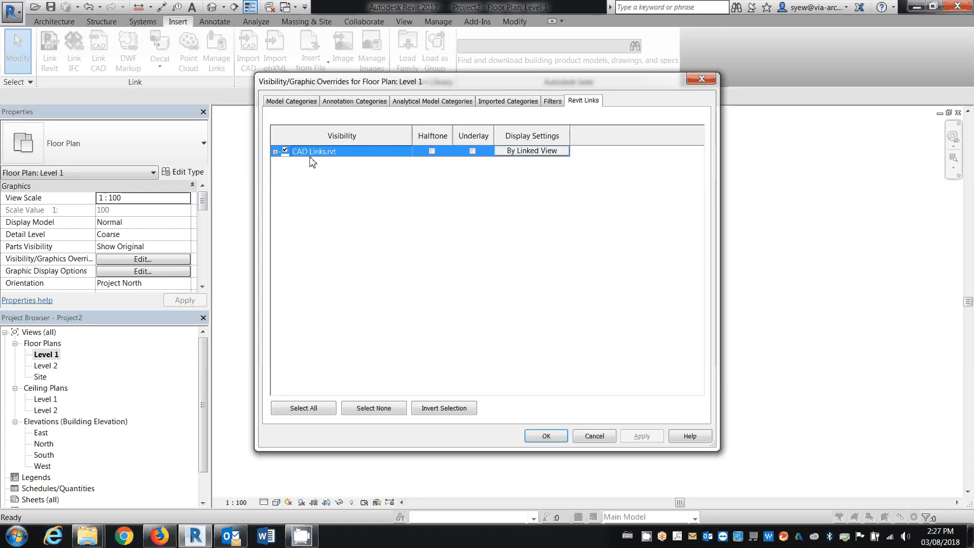
{"action": "left_click", "coordinate": [287, 151]}
{"action": "left_click", "coordinate": [544, 435]}
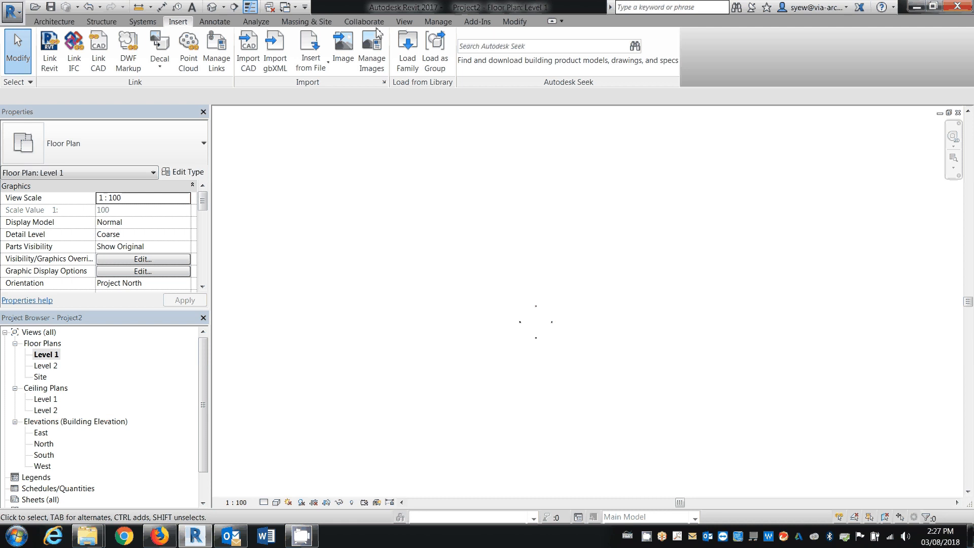
Create a Rentable area plan for Level 1 without automatically generating area boundary lines from external walls
{"action": "left_click", "coordinate": [437, 21]}
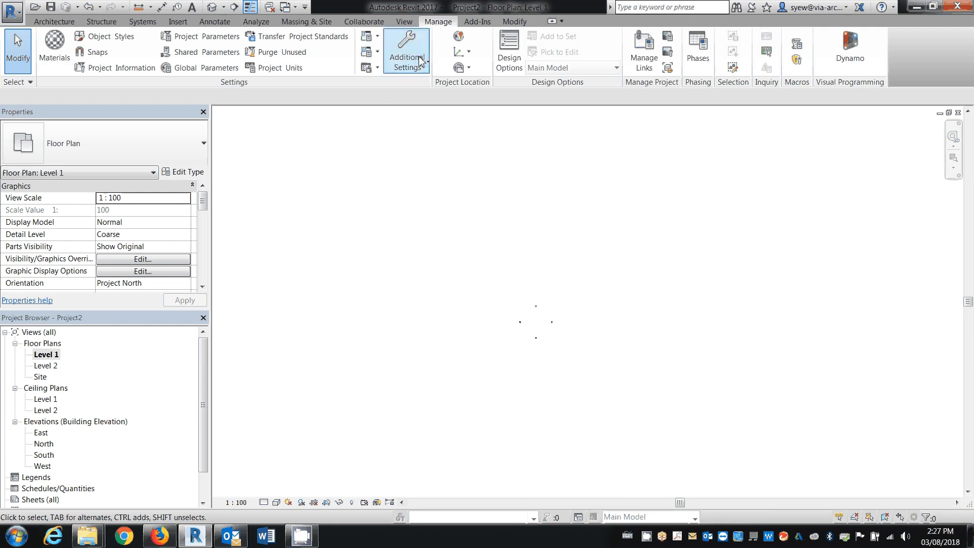
{"action": "left_click", "coordinate": [403, 21]}
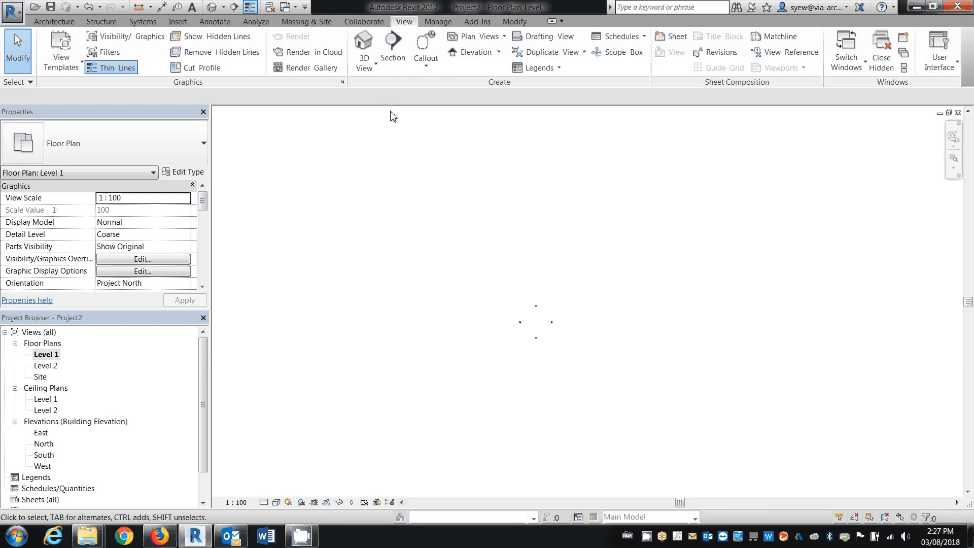
{"action": "left_click", "coordinate": [480, 37]}
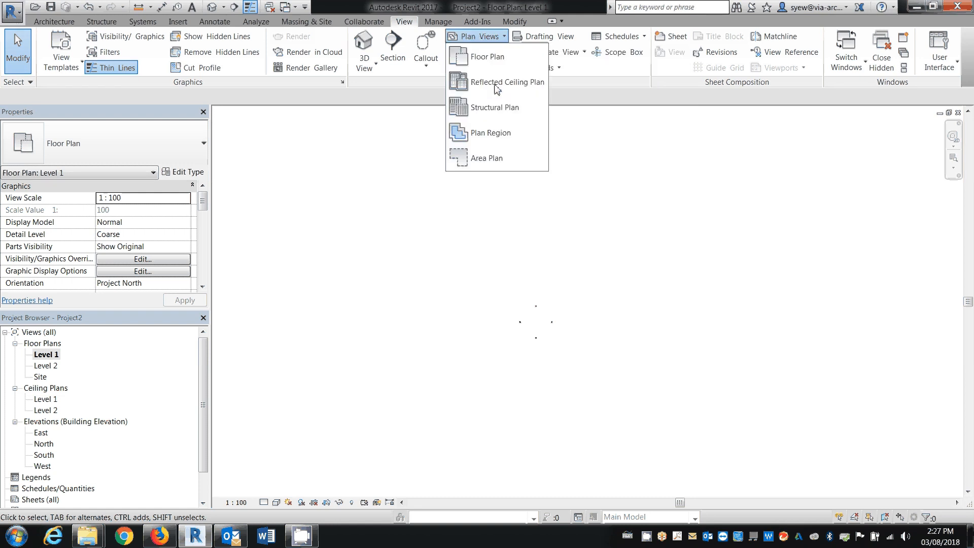
{"action": "left_click", "coordinate": [486, 135]}
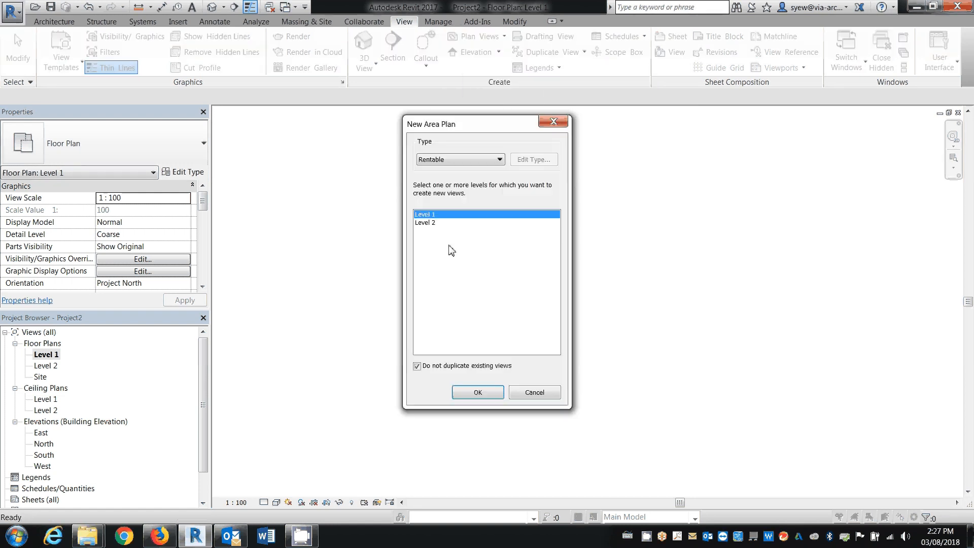
{"action": "left_click", "coordinate": [478, 394]}
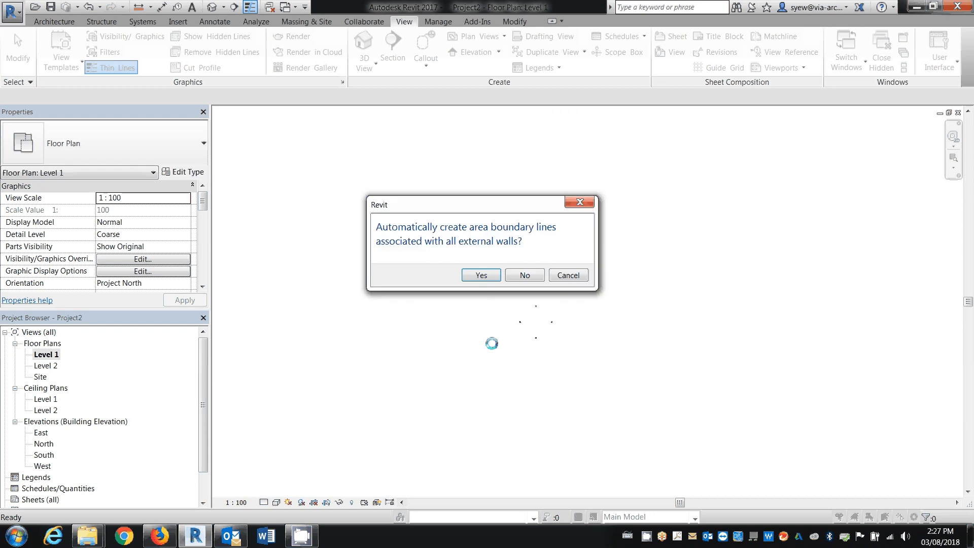
{"action": "left_click", "coordinate": [523, 276]}
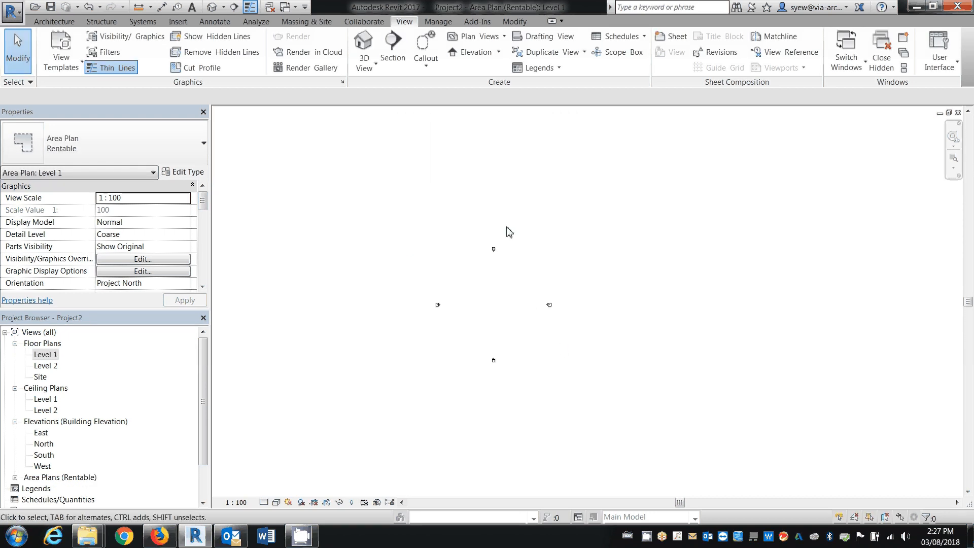
Draw a closed L-shaped area boundary between the elevation markers, with an upper leg about 8000 mm wide and 7000 mm high
{"action": "left_click", "coordinate": [55, 21]}
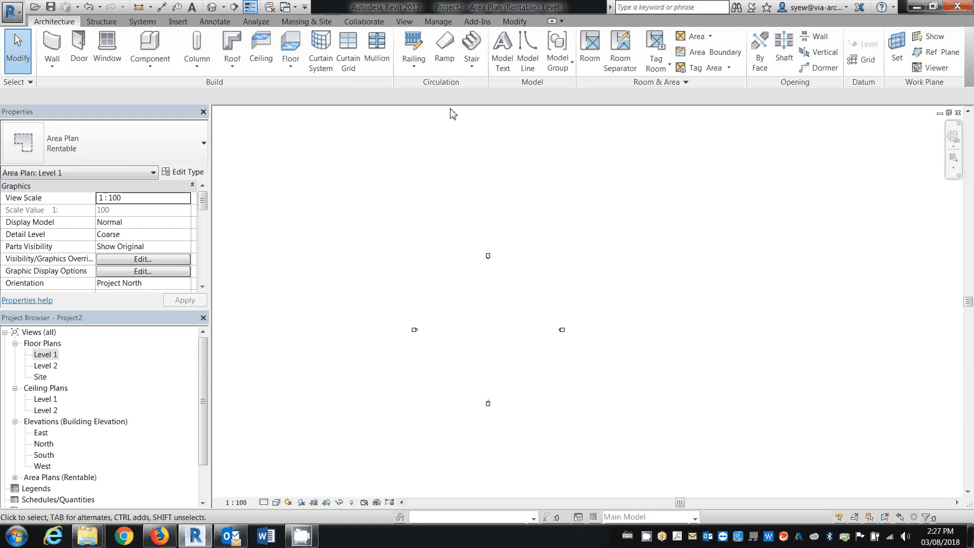
{"action": "left_click", "coordinate": [697, 52]}
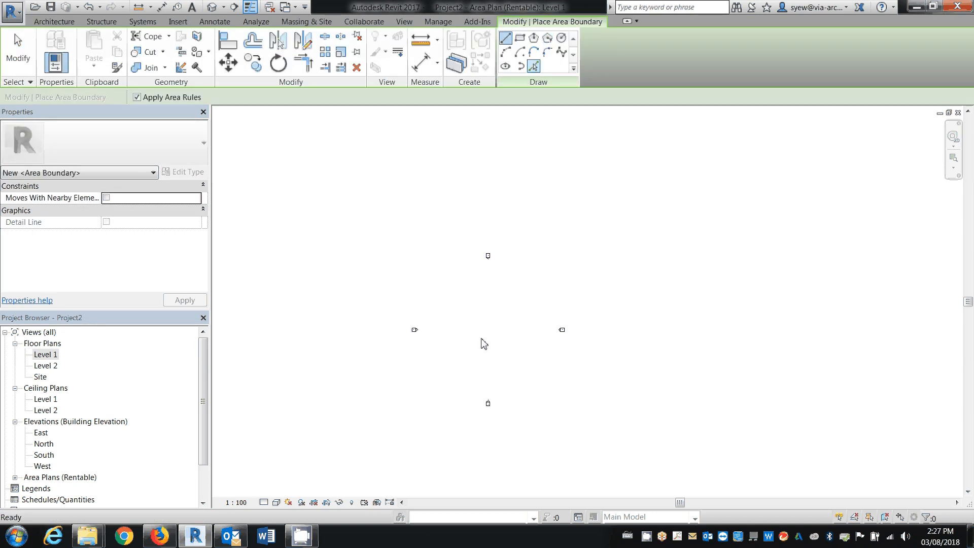
{"action": "left_click", "coordinate": [457, 311]}
{"action": "left_click", "coordinate": [500, 311]}
{"action": "left_click", "coordinate": [501, 291]}
{"action": "left_click", "coordinate": [523, 292]}
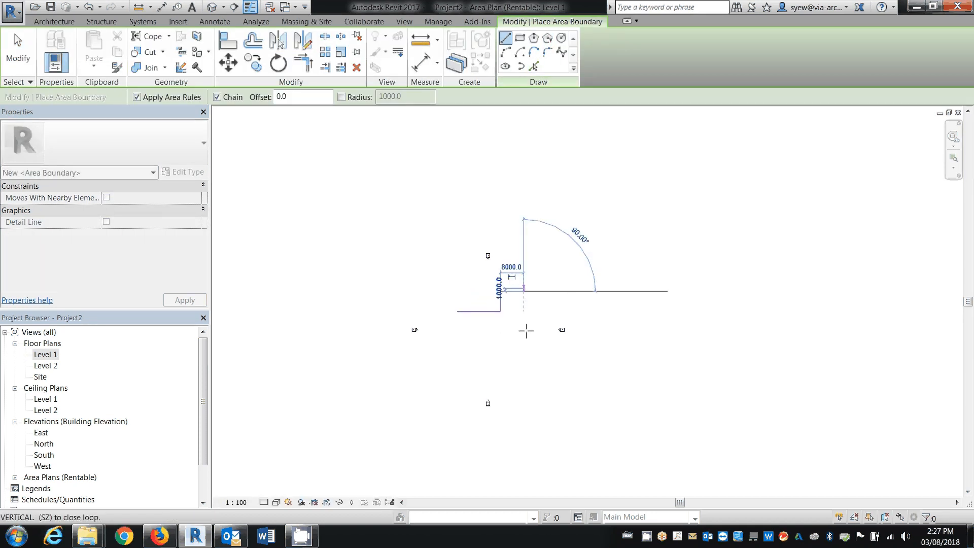
{"action": "left_click", "coordinate": [523, 340]}
{"action": "left_click", "coordinate": [457, 340]}
{"action": "left_click", "coordinate": [458, 311]}
{"action": "key", "text": "Escape"}
{"action": "key", "text": "Escape"}
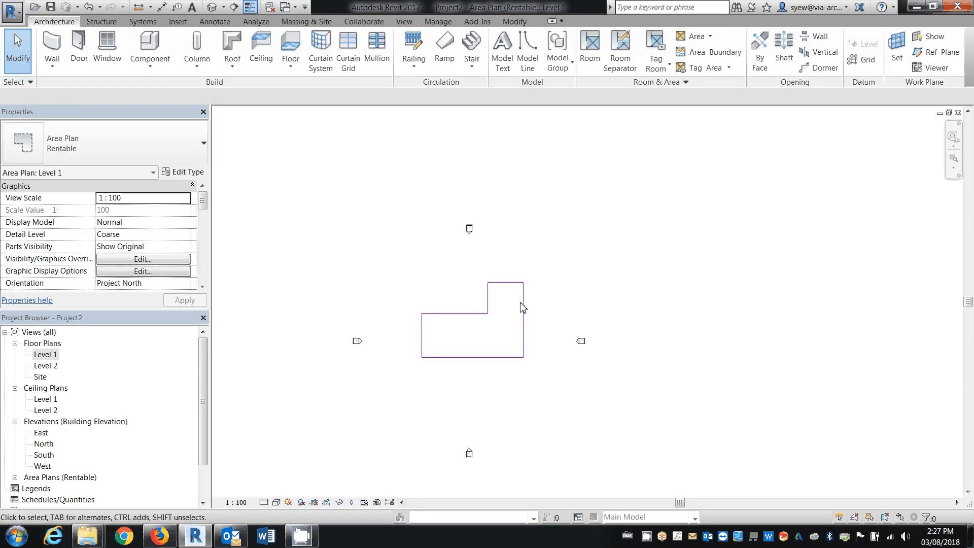
{"action": "scroll", "coordinate": [525, 305], "scroll_direction": "up", "scroll_amount": 4}
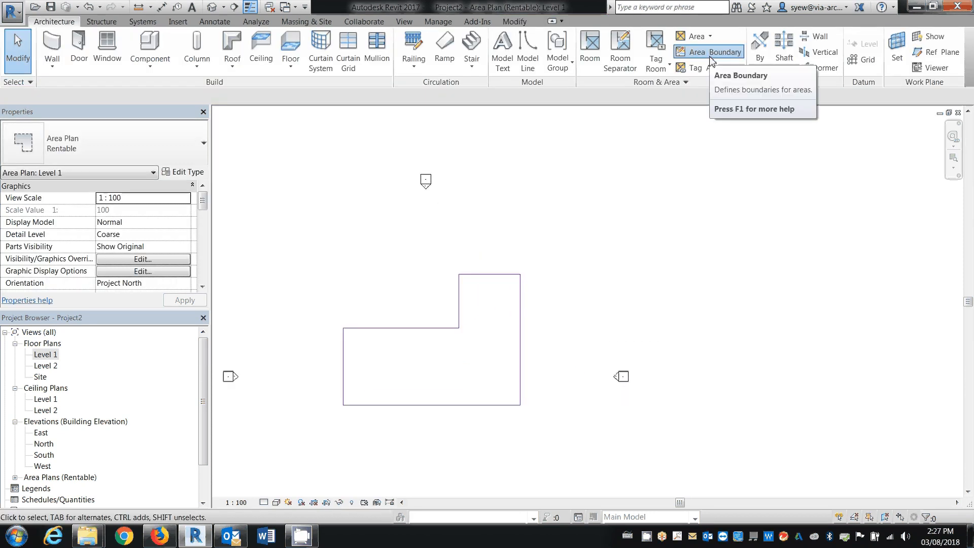
{"action": "left_click", "coordinate": [710, 52]}
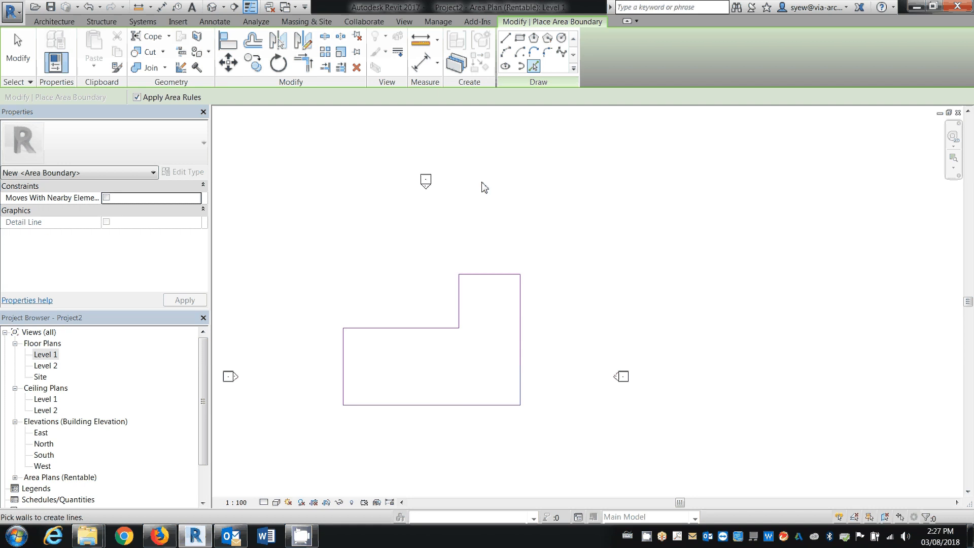
{"action": "key", "text": "Escape"}
{"action": "key", "text": "Escape"}
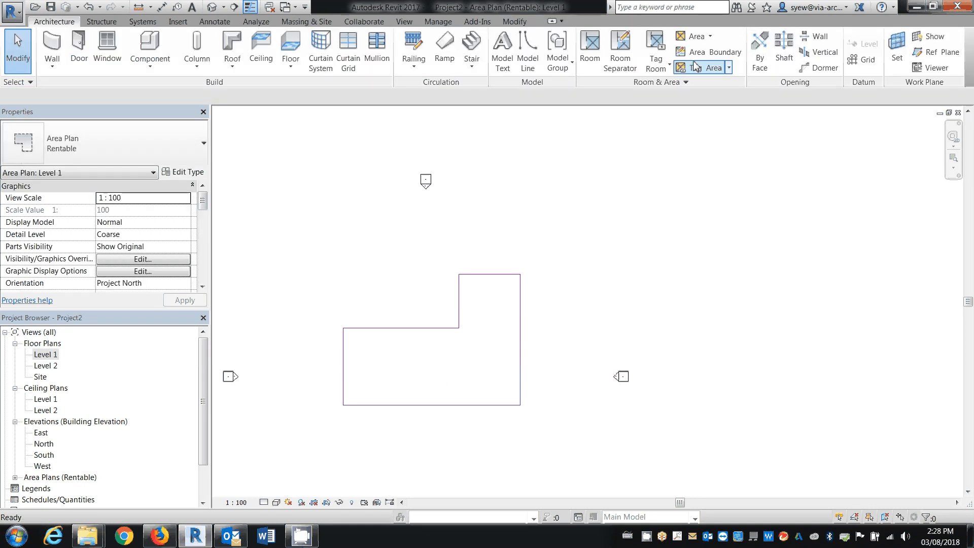
Place a tagged area inside the L-shaped boundary
{"action": "left_click", "coordinate": [710, 36]}
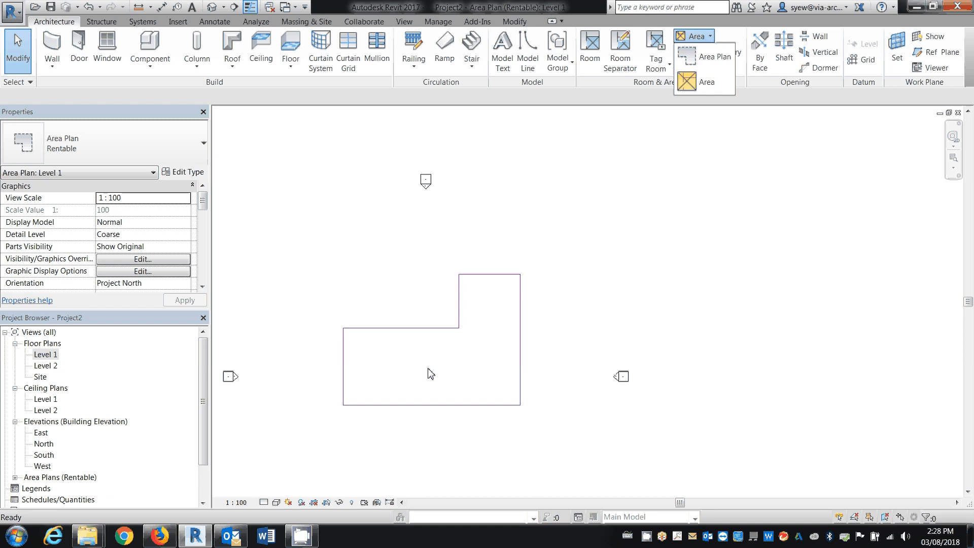
{"action": "left_click", "coordinate": [703, 82]}
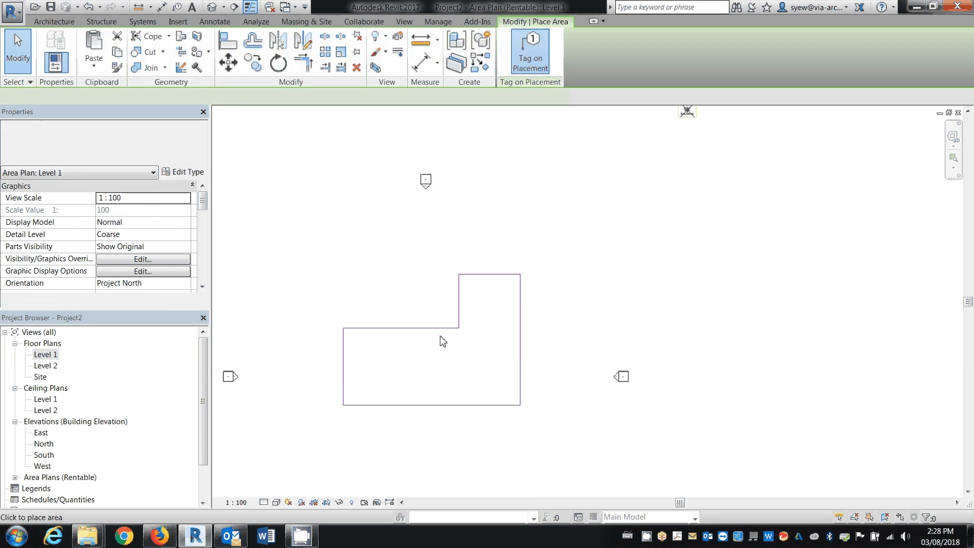
{"action": "left_click", "coordinate": [429, 361]}
{"action": "key", "text": "Escape"}
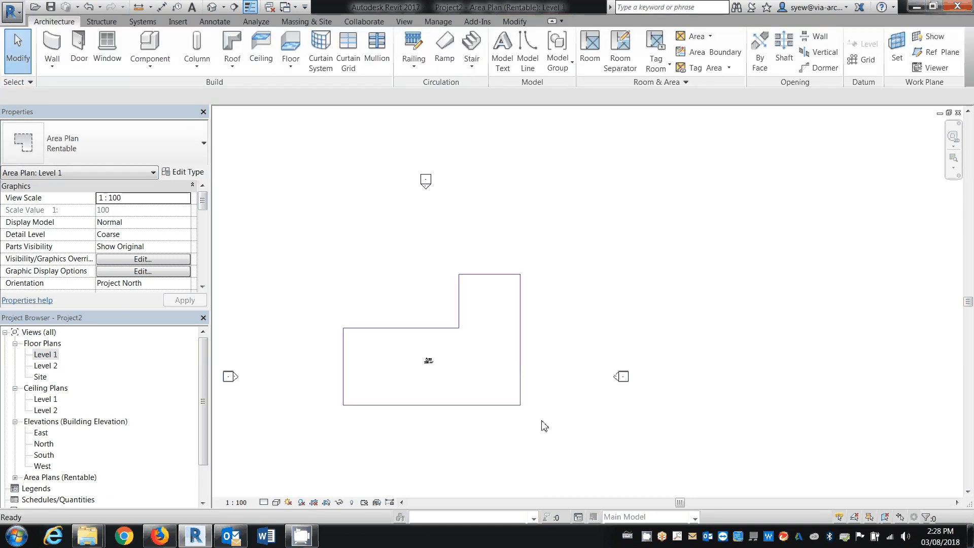
Display the interior fill and crossing reference lines of the Areas category in the area plan's visibility overrides
{"action": "key", "text": "v"}
{"action": "key", "text": "g"}
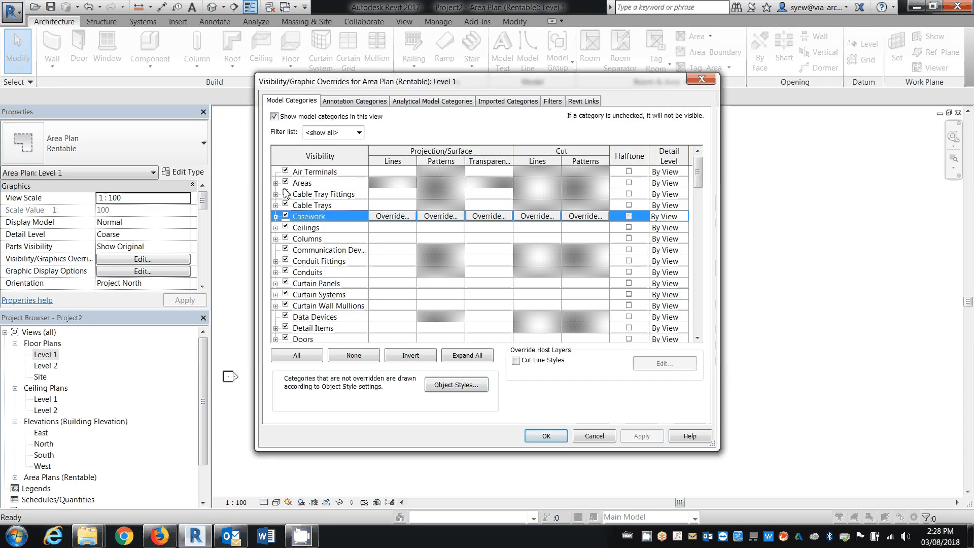
{"action": "left_click", "coordinate": [275, 183]}
{"action": "left_click", "coordinate": [296, 204]}
{"action": "left_click", "coordinate": [296, 215]}
{"action": "left_click", "coordinate": [543, 438]}
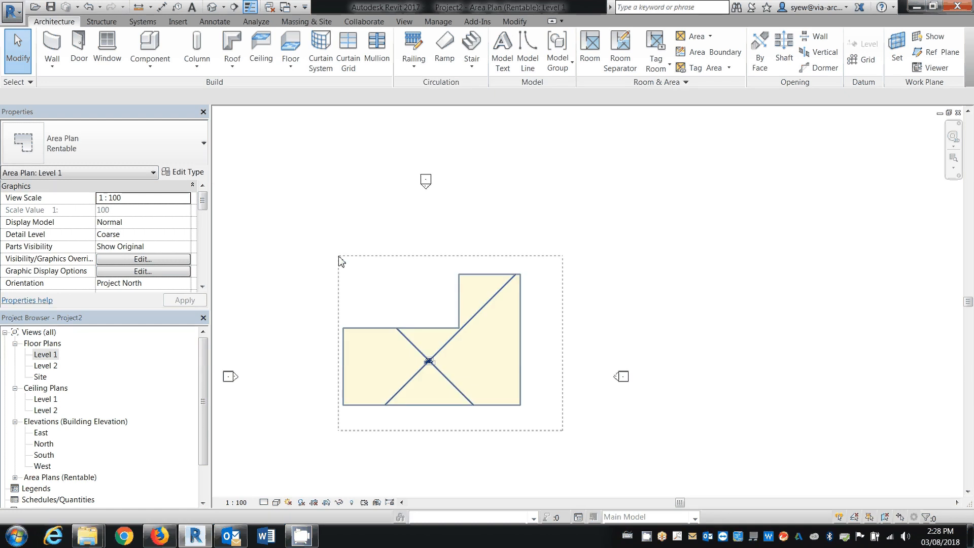
Set the area plan's view scale to 1 : 200
{"action": "left_click_drag", "start_coordinate": [334, 353], "coordinate": [318, 431]}
{"action": "left_click", "coordinate": [237, 503]}
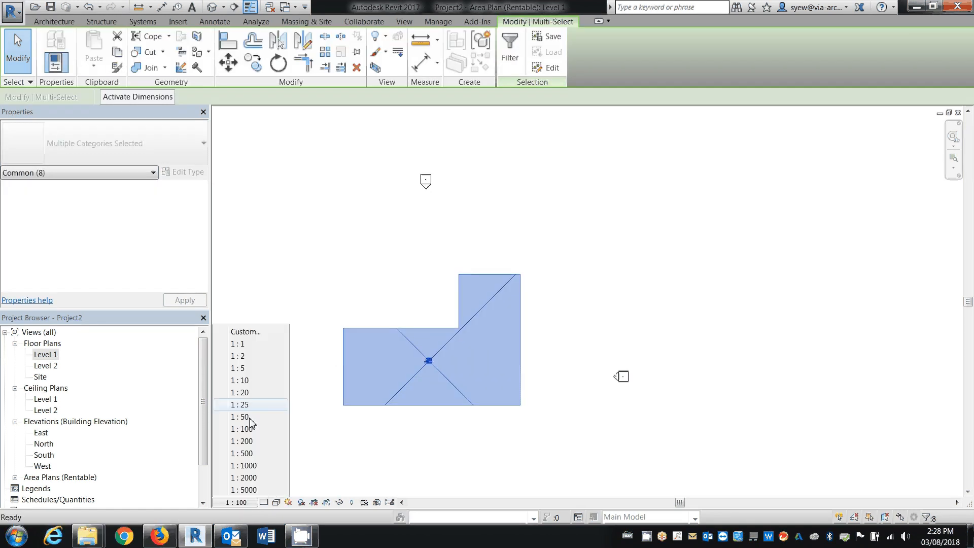
{"action": "left_click", "coordinate": [287, 442]}
{"action": "key", "text": "Escape"}
{"action": "scroll", "coordinate": [447, 399], "scroll_direction": "up", "scroll_amount": 2}
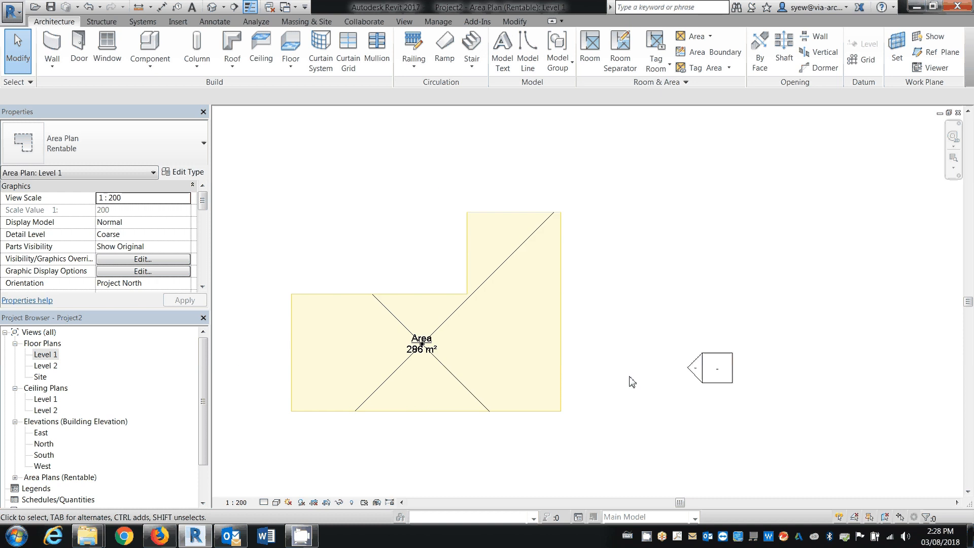
Temporarily hide the elevation marker category in the area plan
{"action": "scroll", "coordinate": [644, 378], "scroll_direction": "down", "scroll_amount": 1}
{"action": "left_click_drag", "start_coordinate": [752, 411], "coordinate": [635, 296]}
{"action": "left_click", "coordinate": [341, 501]}
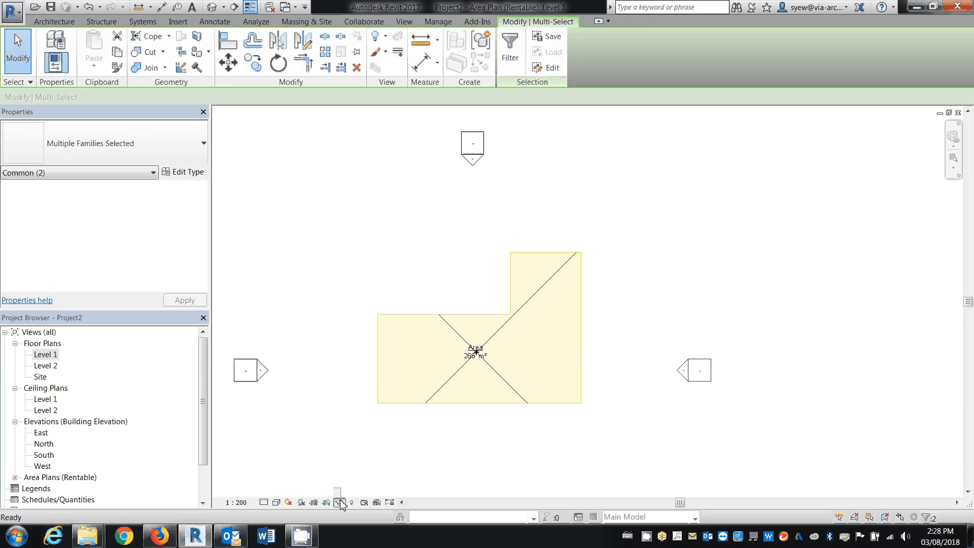
{"action": "left_click", "coordinate": [383, 443]}
Group the area, its boundary lines and tag as model group Area with attached detail group Area tag
{"action": "left_click_drag", "start_coordinate": [596, 431], "coordinate": [314, 173]}
{"action": "left_click", "coordinate": [481, 41]}
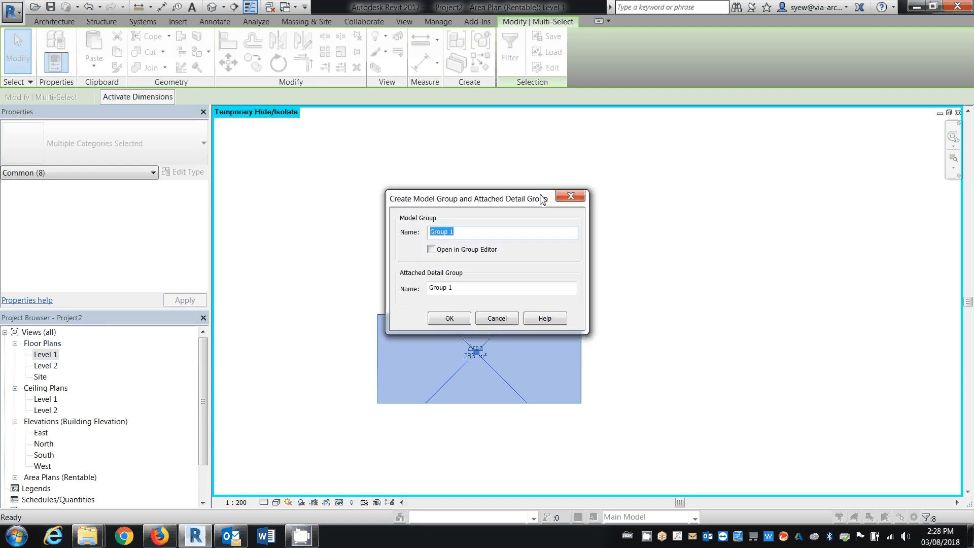
{"action": "type", "text": "Area"}
{"action": "key", "text": "Tab"}
{"action": "key", "text": "Tab"}
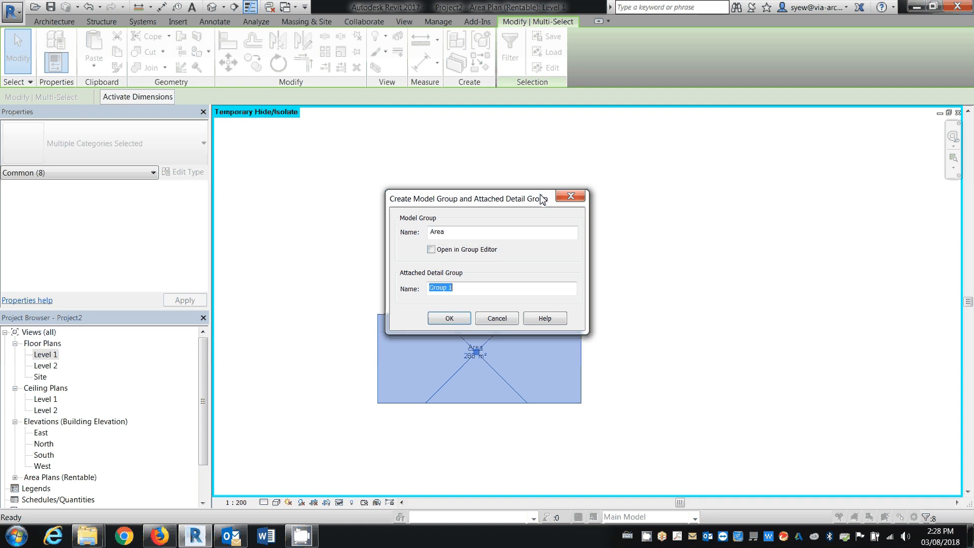
{"action": "type", "text": "Area tag"}
{"action": "key", "text": "Return"}
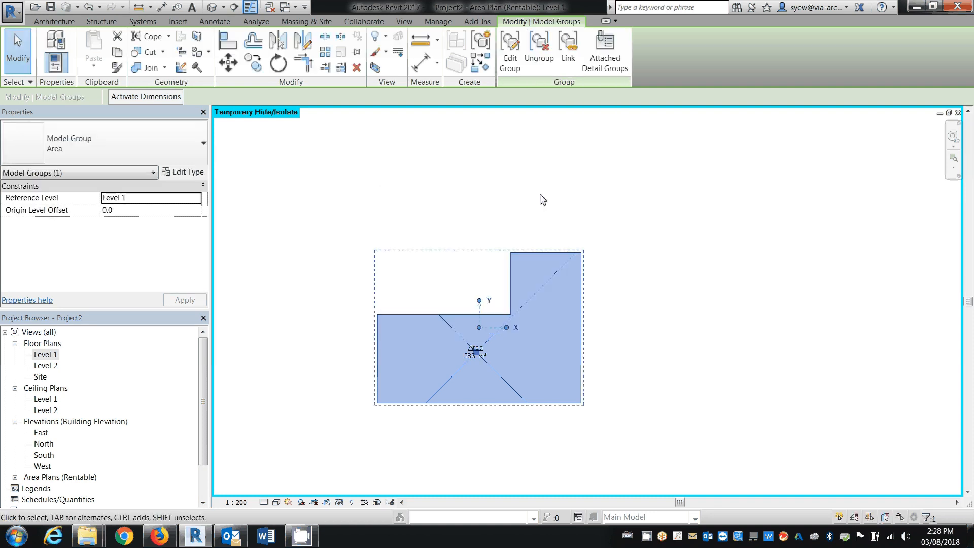
Copy the Area group three times, placing one copy to the right of the original and two side by side above
{"action": "left_click", "coordinate": [252, 64]}
{"action": "left_click", "coordinate": [522, 381]}
{"action": "scroll", "coordinate": [376, 271], "scroll_direction": "down", "scroll_amount": 4}
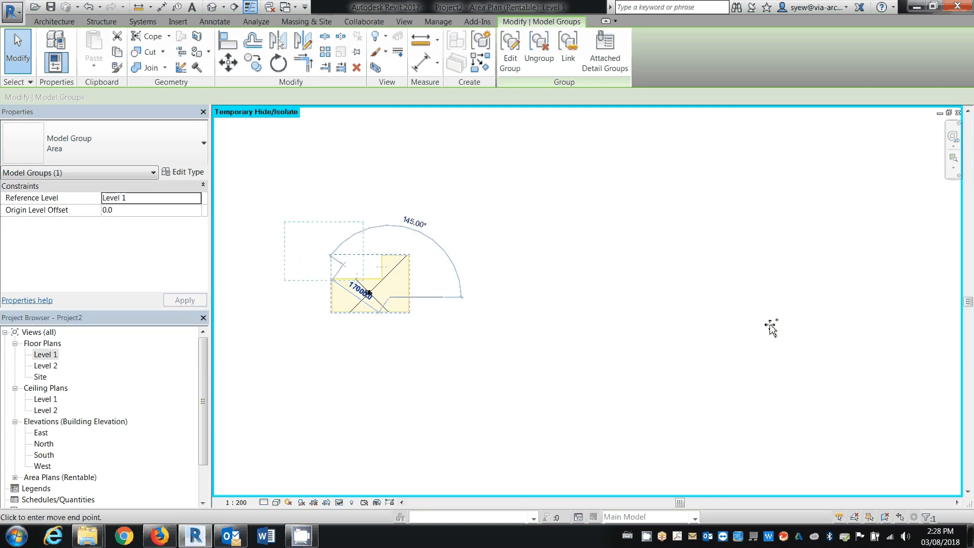
{"action": "left_click", "coordinate": [592, 219]}
{"action": "key", "text": "m"}
{"action": "key", "text": "v"}
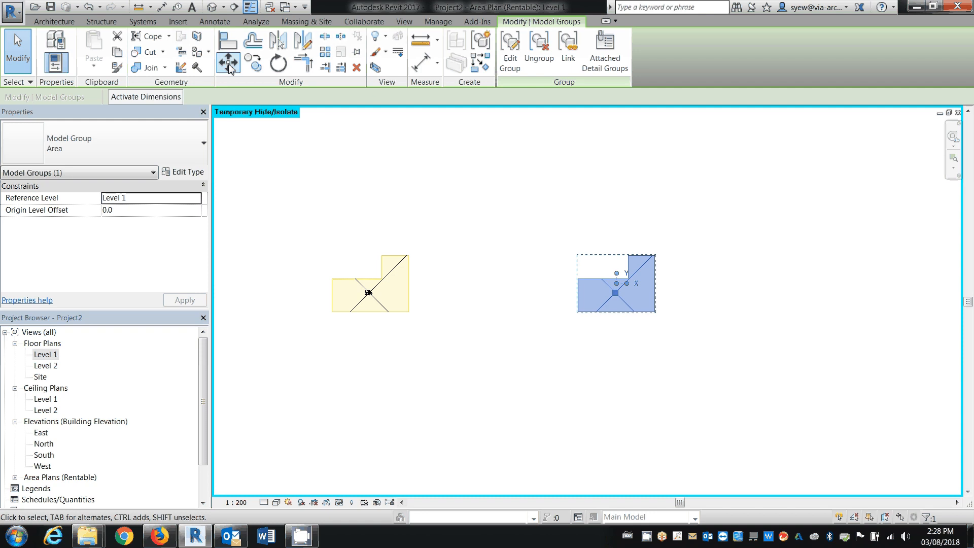
{"action": "left_click", "coordinate": [579, 290]}
{"action": "left_click", "coordinate": [523, 181]}
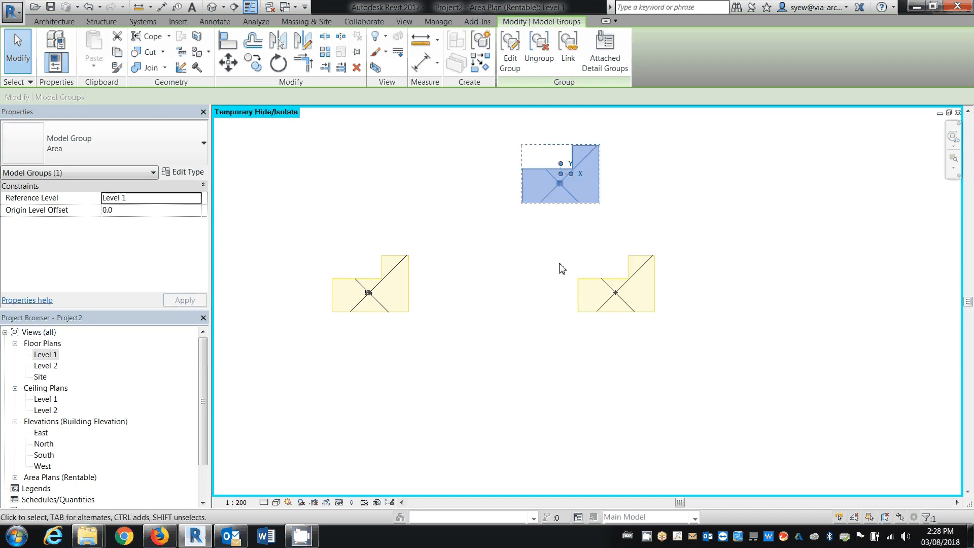
{"action": "left_click", "coordinate": [282, 60]}
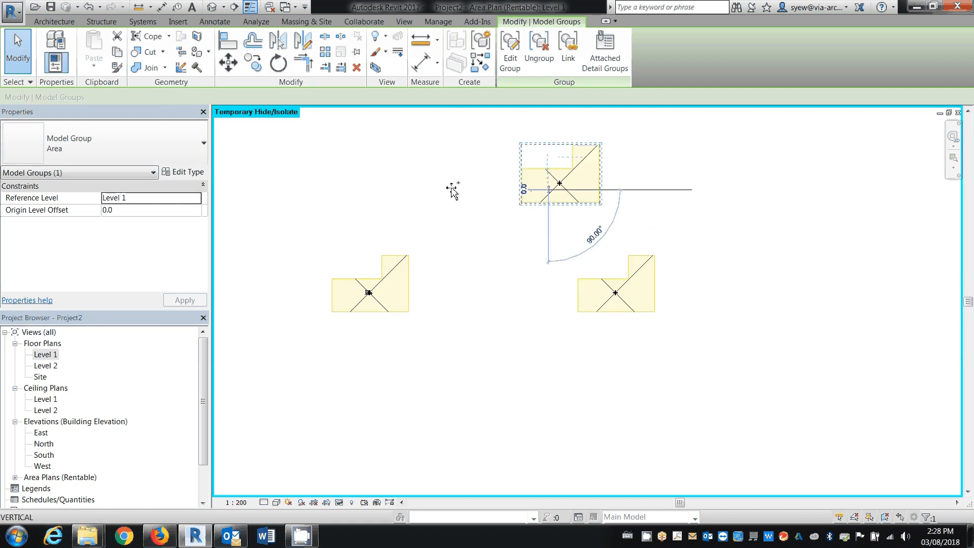
{"action": "left_click_drag", "start_coordinate": [452, 188], "coordinate": [445, 189], "text": "ctrl"}
{"action": "left_click", "coordinate": [480, 373]}
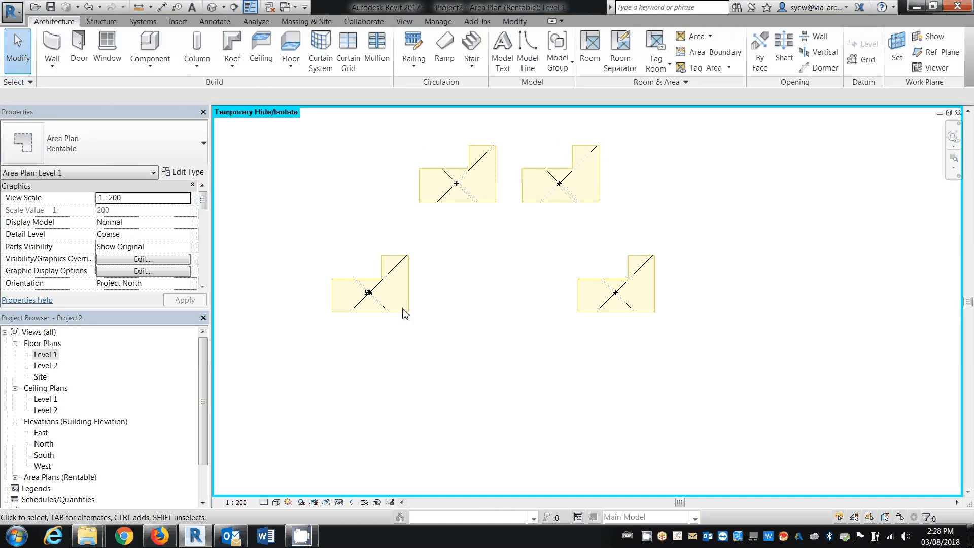
Edit the original Area group and slant the notch's vertical boundary line by moving its lower end left, making it about 8000 mm long
{"action": "left_click", "coordinate": [402, 310]}
{"action": "left_click", "coordinate": [510, 51]}
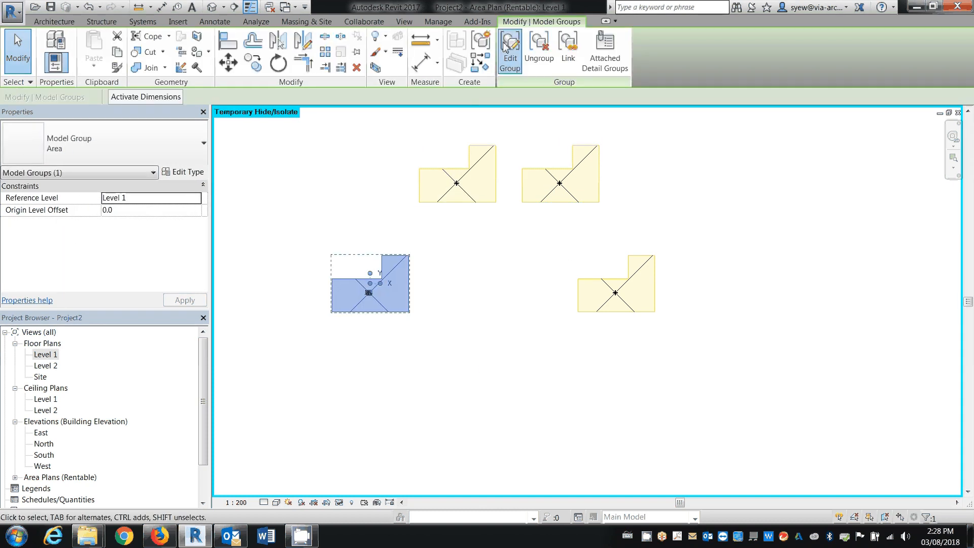
{"action": "scroll", "coordinate": [299, 251], "scroll_direction": "up", "scroll_amount": 3}
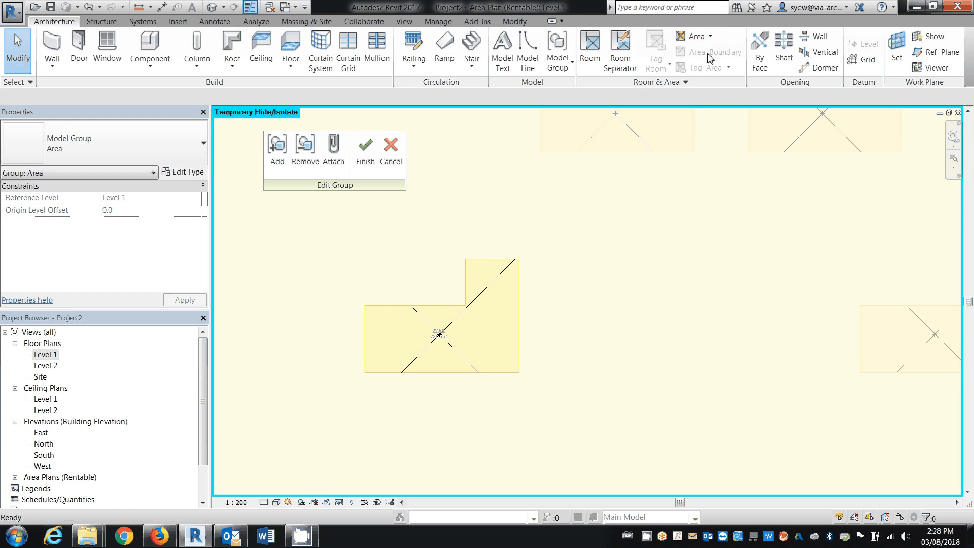
{"action": "left_click", "coordinate": [468, 297]}
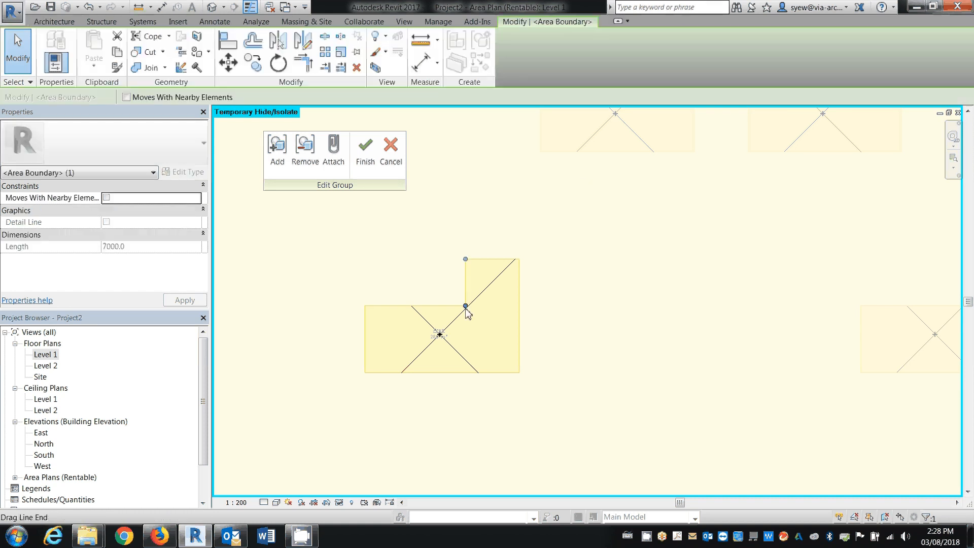
{"action": "left_click_drag", "start_coordinate": [465, 306], "coordinate": [440, 306]}
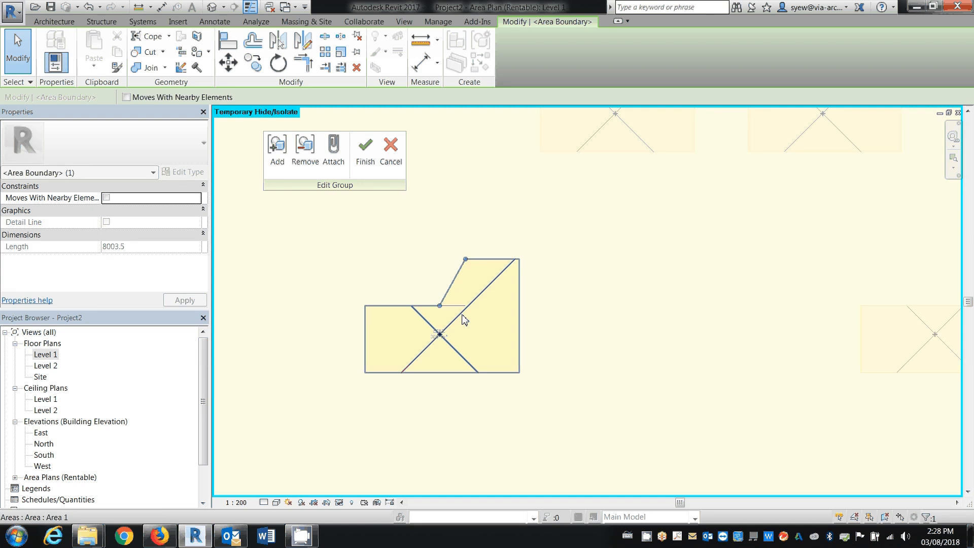
{"action": "key", "text": "Escape"}
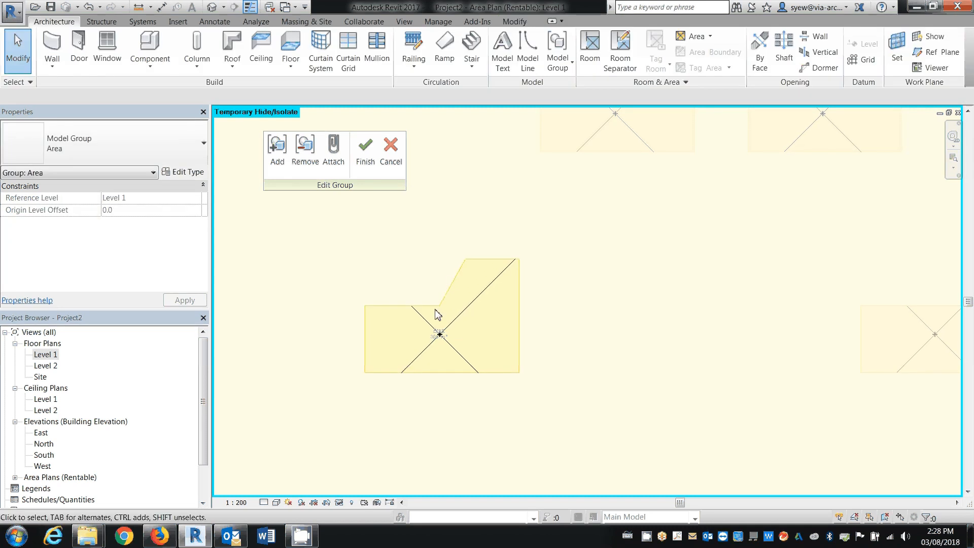
Copy the notch's horizontal boundary line straight up to about the middle of the slanted line's height
{"action": "left_click", "coordinate": [426, 306]}
{"action": "left_click", "coordinate": [253, 63]}
{"action": "left_click", "coordinate": [428, 306]}
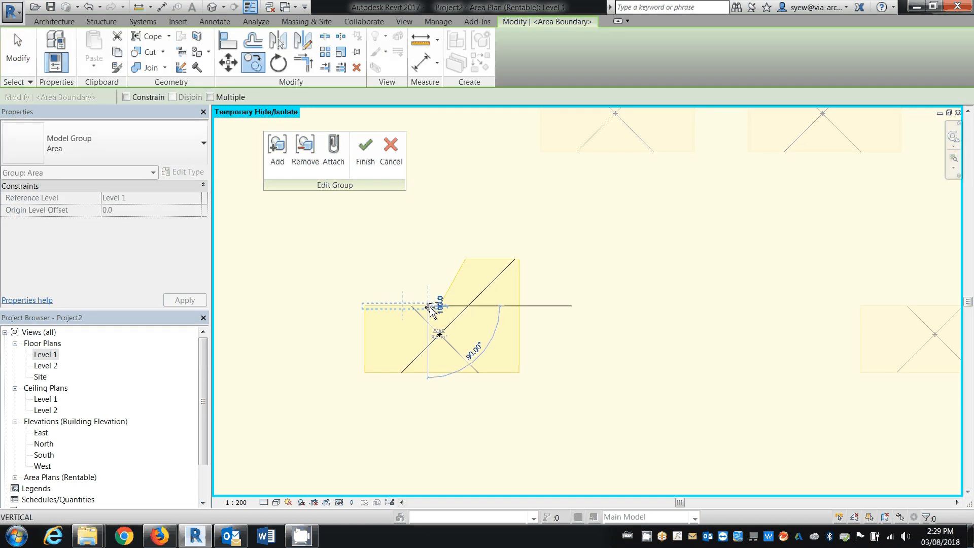
{"action": "left_click", "coordinate": [462, 277]}
{"action": "key", "text": "Escape"}
Copy the slanted notch boundary line horizontally to the left so it crosses the copied horizontal line
{"action": "left_click", "coordinate": [441, 304]}
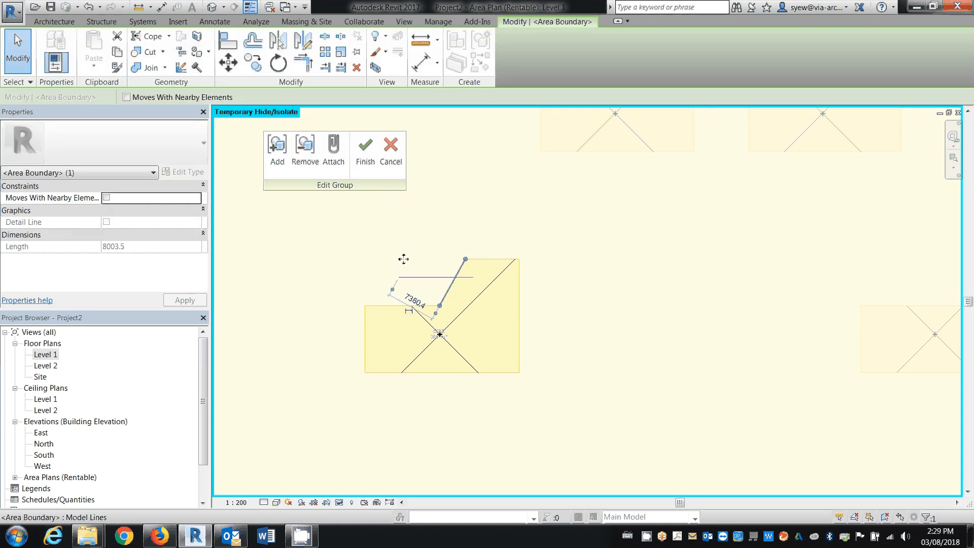
{"action": "left_click", "coordinate": [253, 62]}
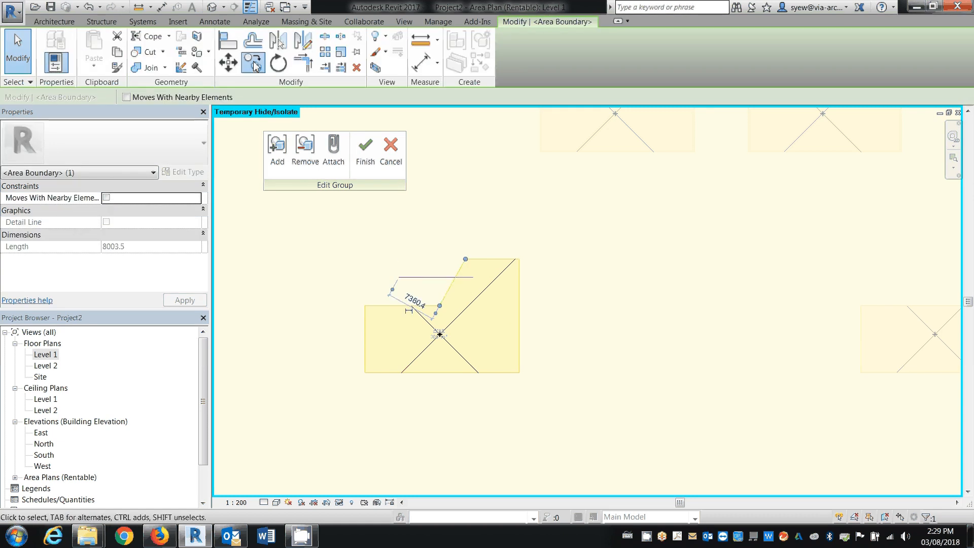
{"action": "left_click", "coordinate": [440, 305]}
{"action": "left_click", "coordinate": [398, 305]}
{"action": "key", "text": "Escape"}
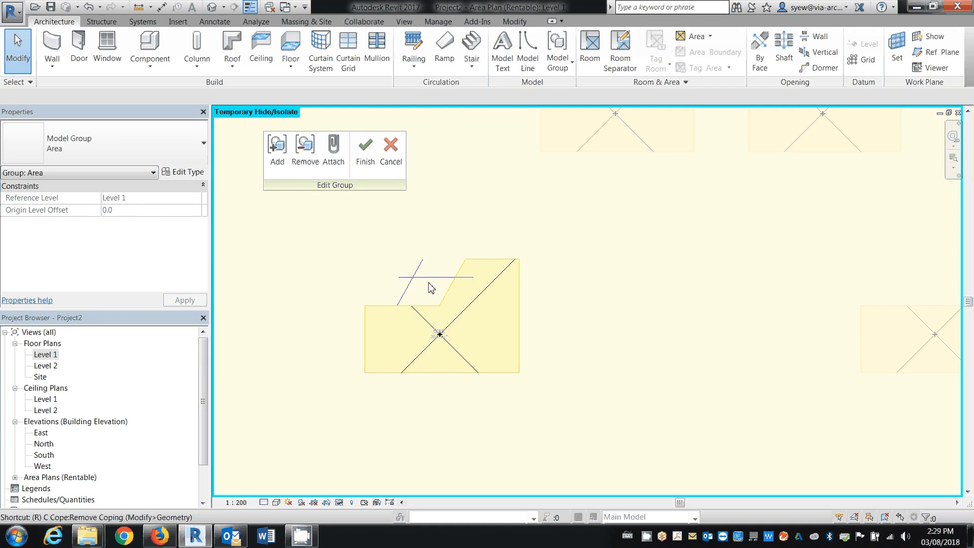
Trim the boundary lines to corners to form a two-step sloped notch outline, and finish editing the Area group
{"action": "key", "text": "t"}
{"action": "key", "text": "r"}
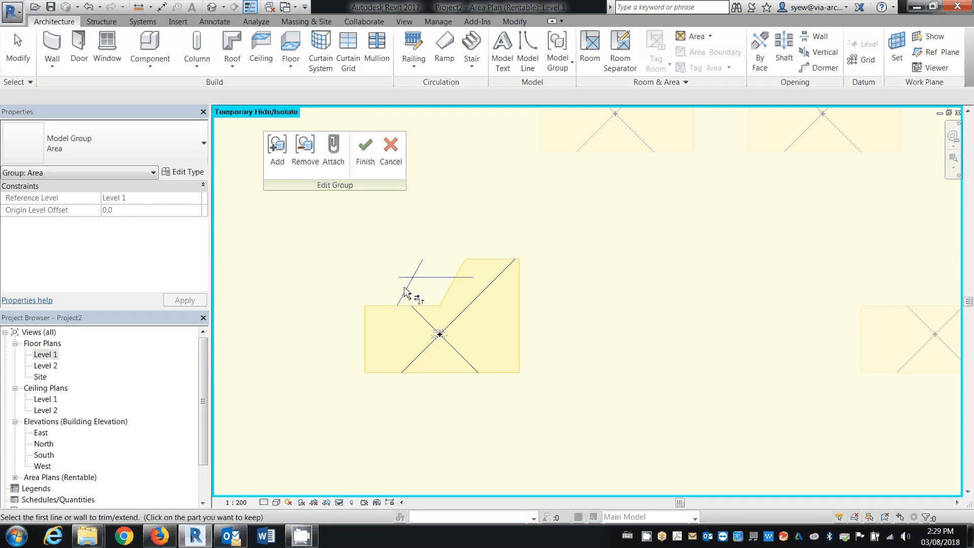
{"action": "left_click", "coordinate": [404, 291]}
{"action": "left_click", "coordinate": [430, 279]}
{"action": "left_click", "coordinate": [430, 279]}
{"action": "left_click", "coordinate": [461, 273]}
{"action": "left_click", "coordinate": [404, 302]}
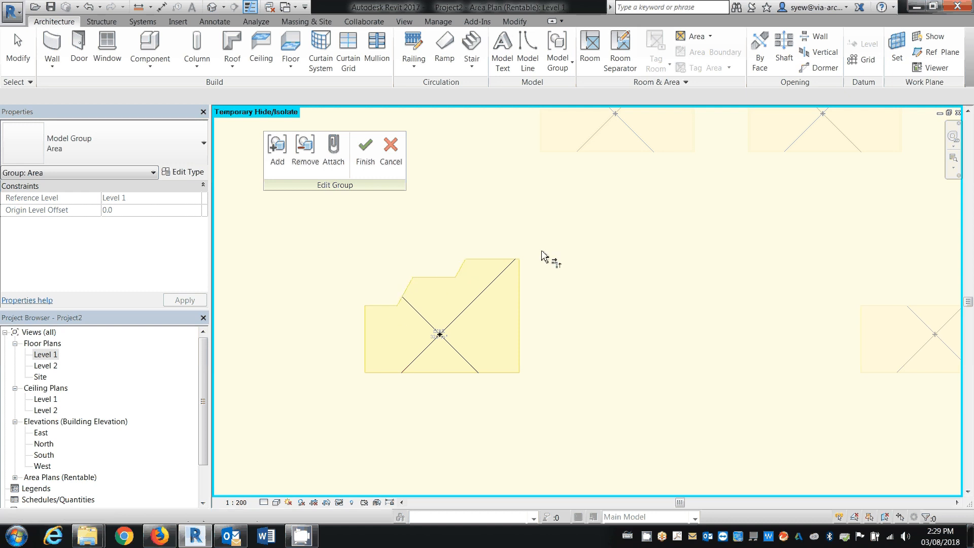
{"action": "key", "text": "Escape"}
{"action": "left_click", "coordinate": [365, 153]}
{"action": "scroll", "coordinate": [547, 310], "scroll_direction": "down", "scroll_amount": 2}
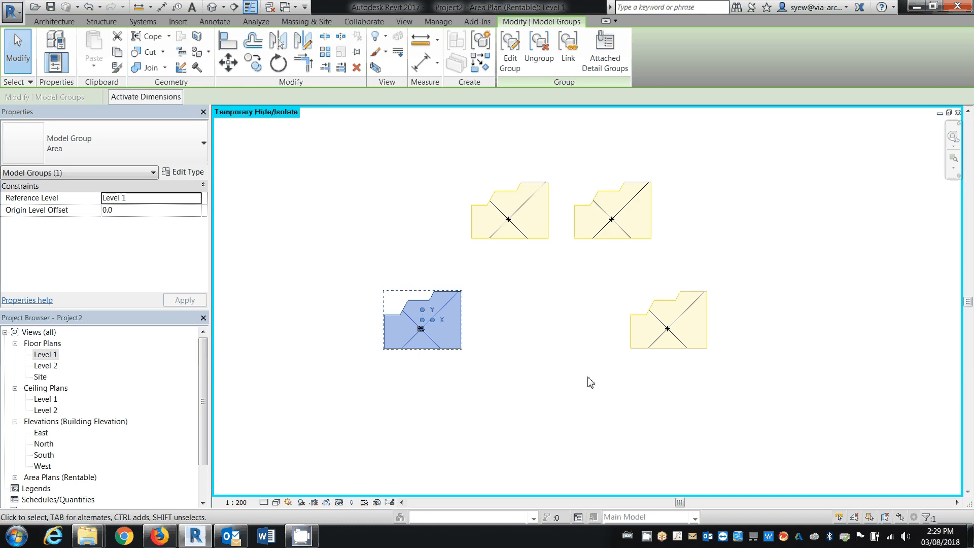
Mirror the original Area group about its right boundary edge and offset the mirrored group to the right, clear of the original
{"action": "left_click", "coordinate": [477, 374]}
{"action": "scroll", "coordinate": [458, 346], "scroll_direction": "up", "scroll_amount": 2}
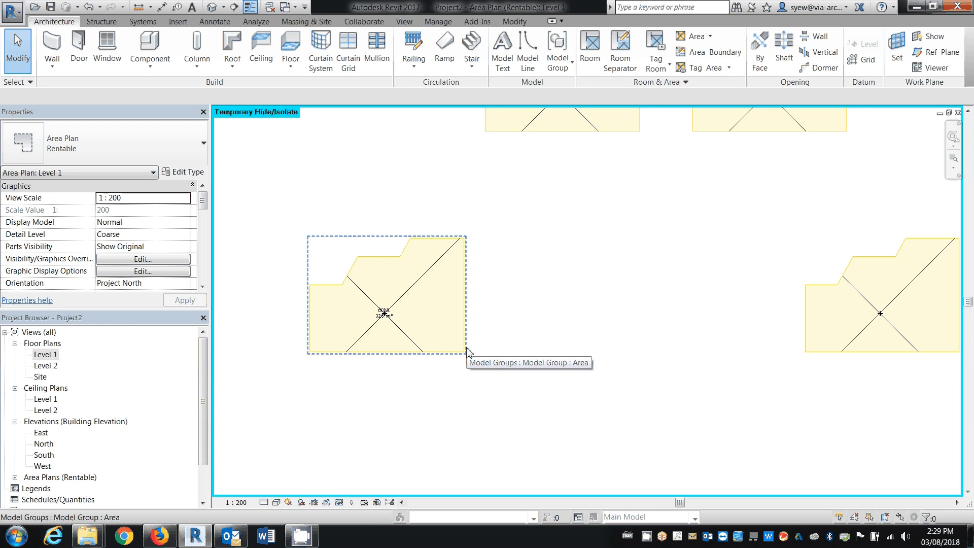
{"action": "left_click", "coordinate": [467, 317]}
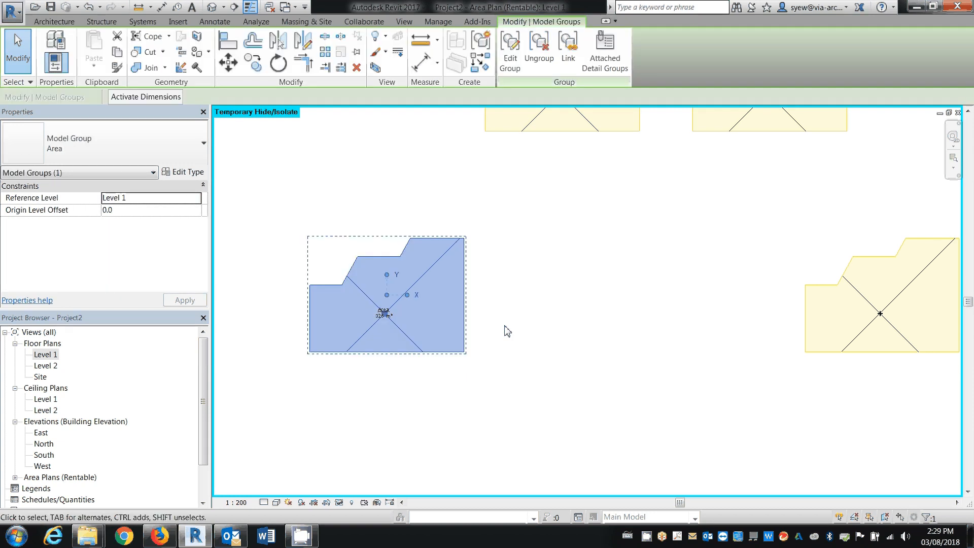
{"action": "left_click", "coordinate": [282, 44]}
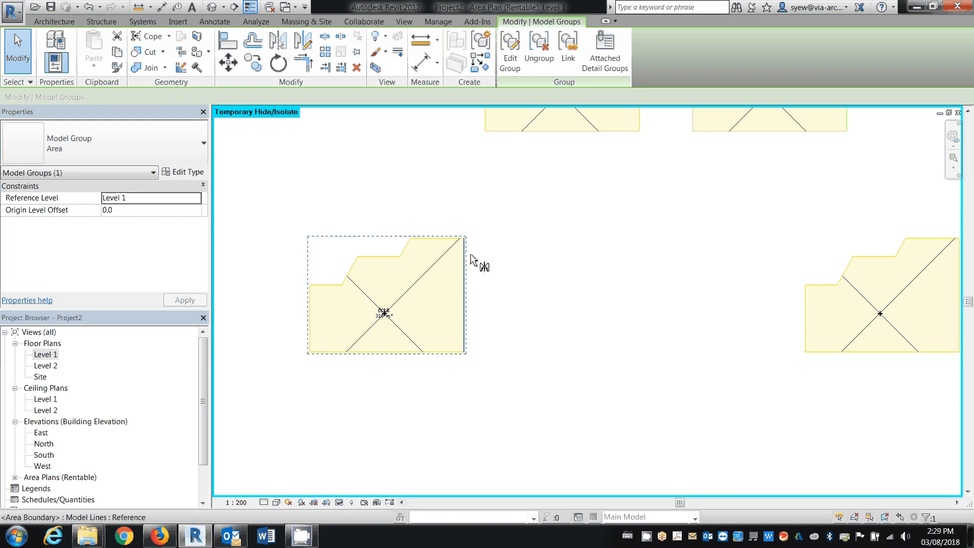
{"action": "left_click", "coordinate": [471, 260]}
{"action": "left_click", "coordinate": [543, 368]}
{"action": "left_click", "coordinate": [539, 353]}
{"action": "left_click_drag", "start_coordinate": [523, 308], "coordinate": [582, 307]}
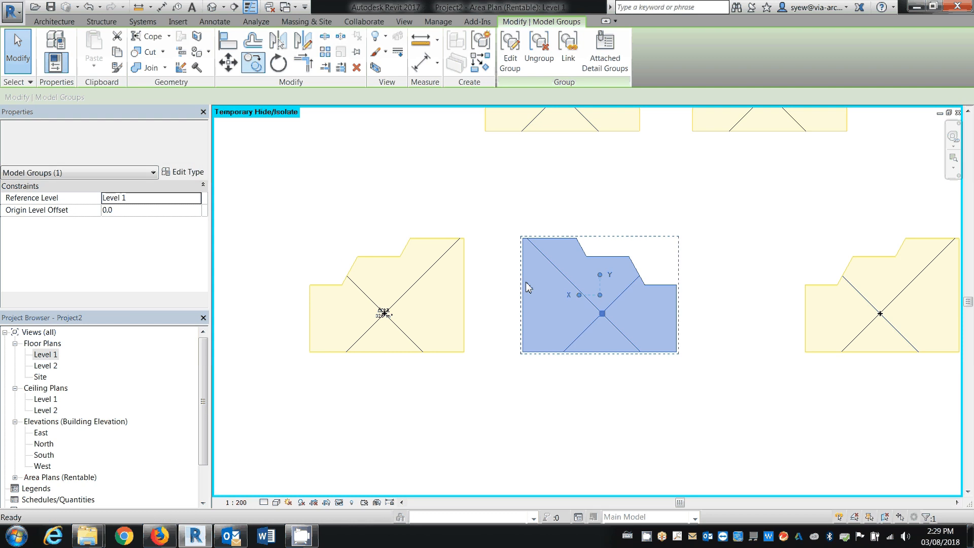
Copy the mirrored Area group straight down, placing the copy directly below it with a small gap
{"action": "key", "text": "r"}
{"action": "key", "text": "o"}
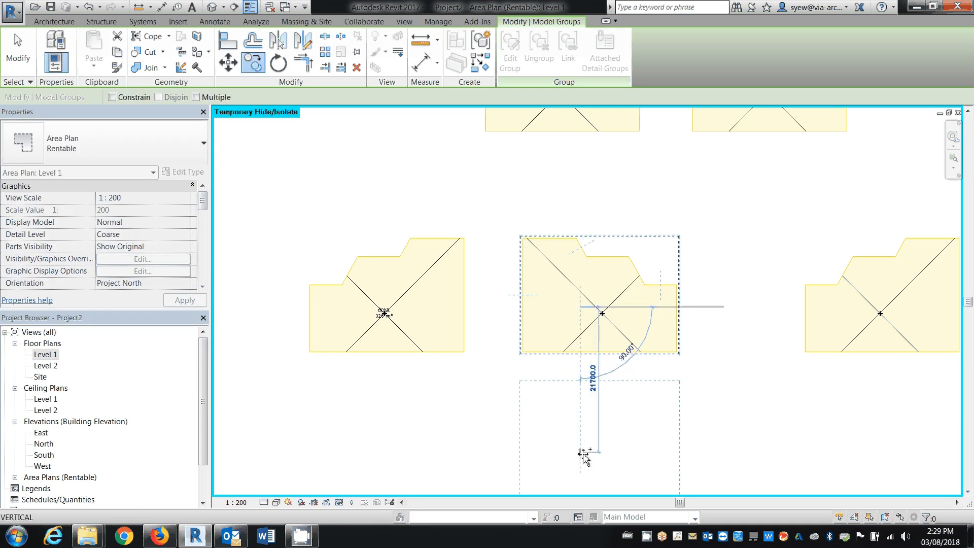
{"action": "left_click", "coordinate": [585, 445]}
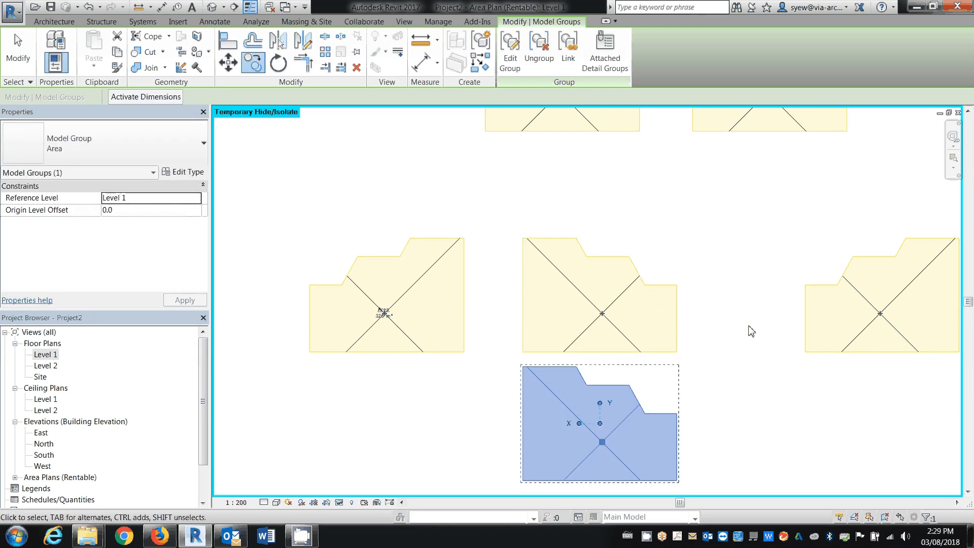
{"action": "middle_click_drag", "start_coordinate": [748, 407], "coordinate": [760, 299]}
{"action": "key", "text": "Escape"}
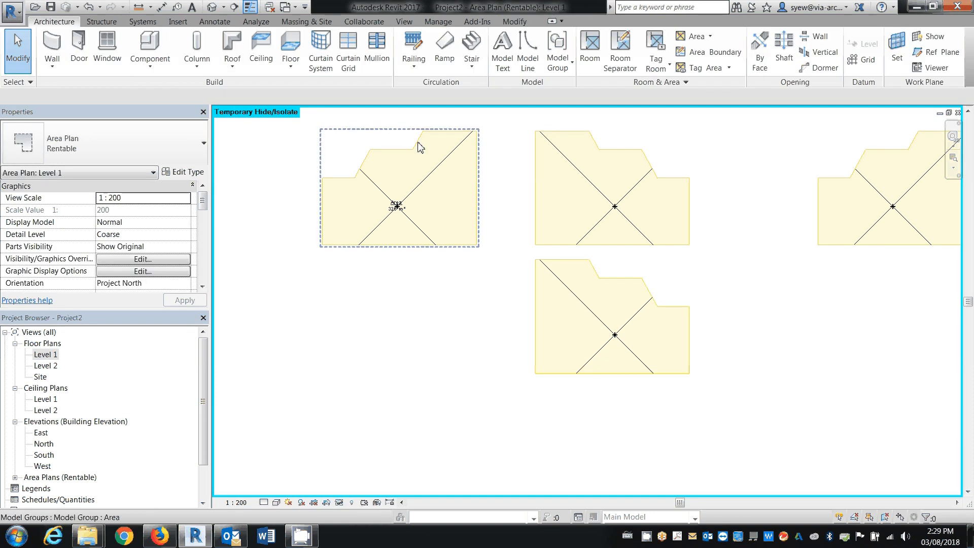
Edit the original Area group so its upper slanted notch line becomes vertical, about 2760 mm long, and trim it to the top boundary
{"action": "double_click", "coordinate": [420, 147]}
{"action": "middle_click_drag", "start_coordinate": [449, 200], "coordinate": [605, 270]}
{"action": "left_click", "coordinate": [564, 226]}
{"action": "left_click_drag", "start_coordinate": [567, 209], "coordinate": [557, 209]}
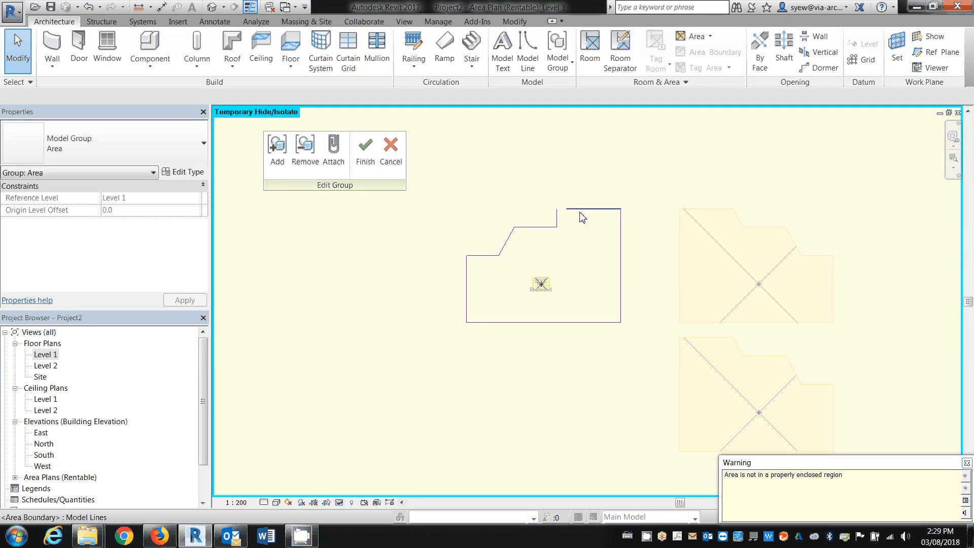
{"action": "key", "text": "t"}
{"action": "key", "text": "r"}
{"action": "left_click", "coordinate": [576, 209]}
{"action": "left_click", "coordinate": [557, 216]}
{"action": "left_click", "coordinate": [365, 152]}
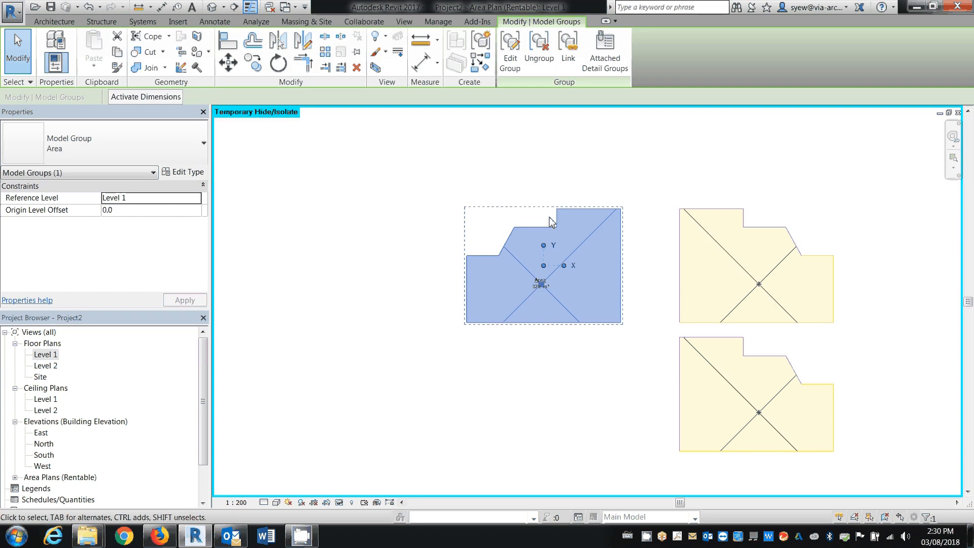
Copy the original Area group horizontally to the left by about 26100 mm
{"action": "left_click", "coordinate": [558, 238]}
{"action": "left_click", "coordinate": [558, 238]}
{"action": "key", "text": "m"}
{"action": "key", "text": "v"}
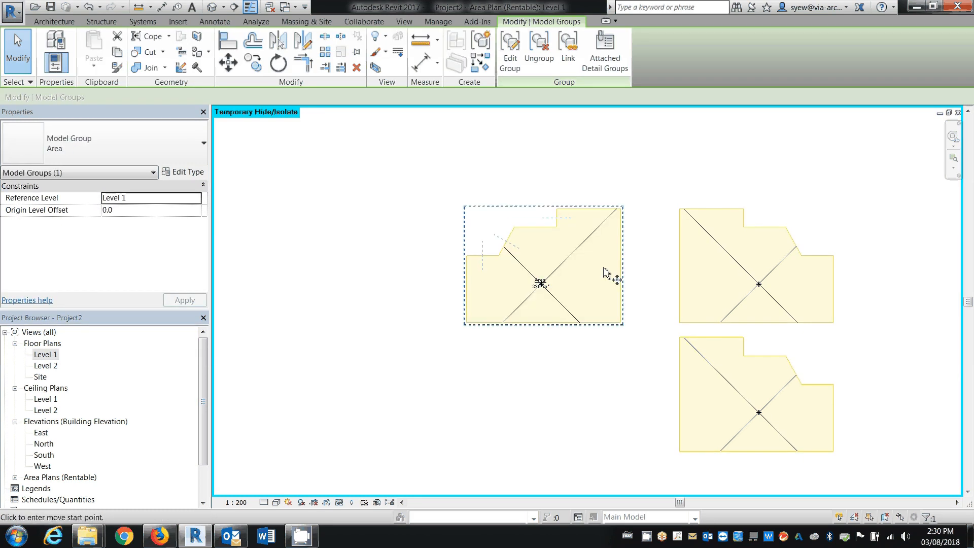
{"action": "left_click", "coordinate": [588, 274]}
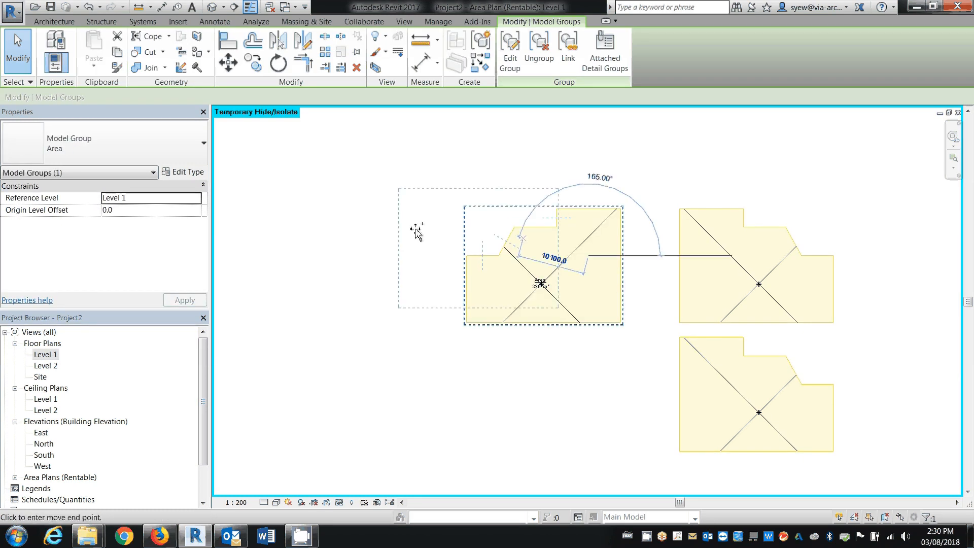
{"action": "left_click", "coordinate": [413, 257]}
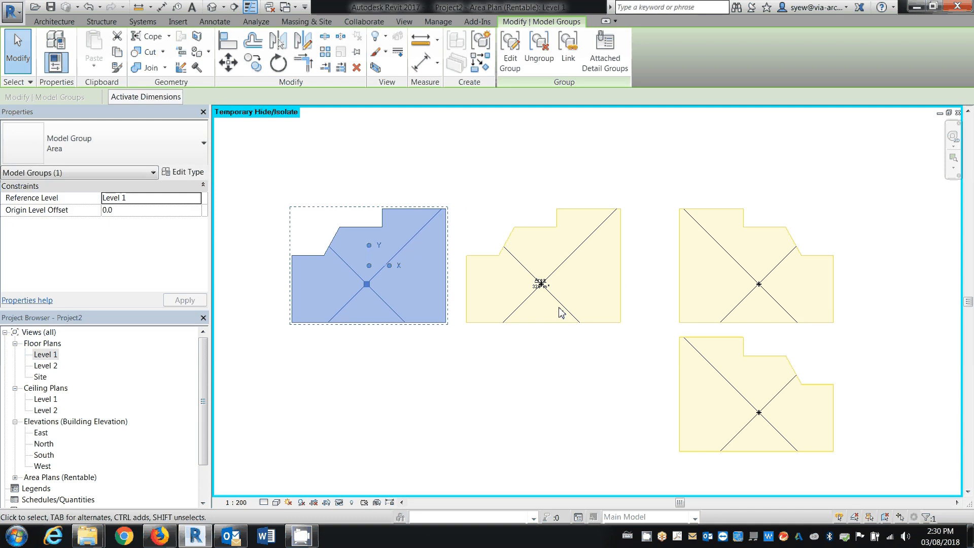
{"action": "key", "text": "Escape"}
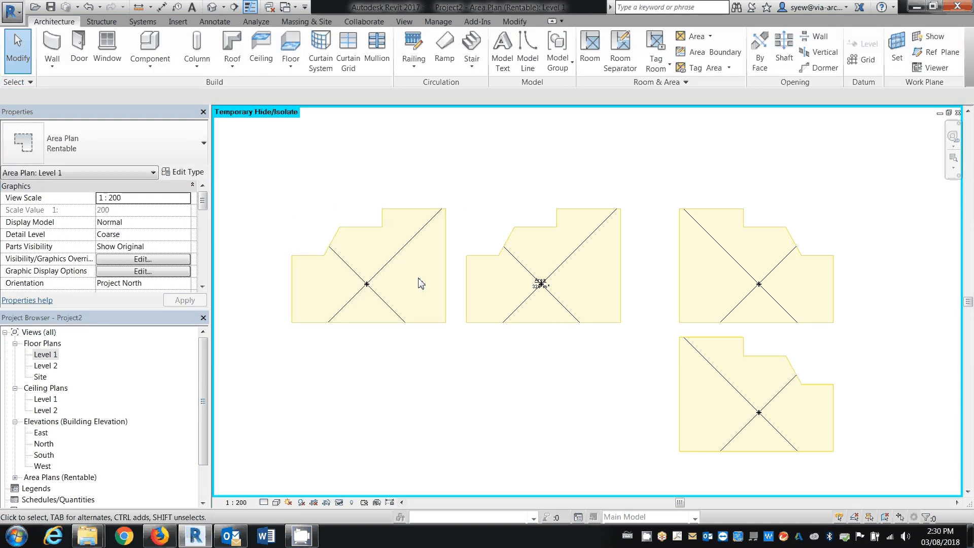
Copy the leftmost Area group diagonally down and to the left
{"action": "scroll", "coordinate": [419, 283], "scroll_direction": "down", "scroll_amount": 4}
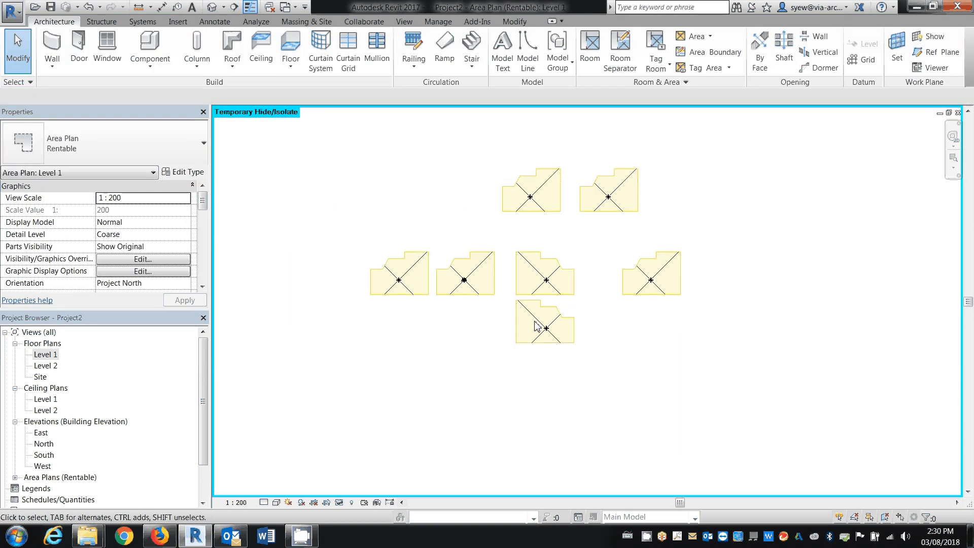
{"action": "left_click", "coordinate": [418, 293]}
{"action": "left_click", "coordinate": [252, 62]}
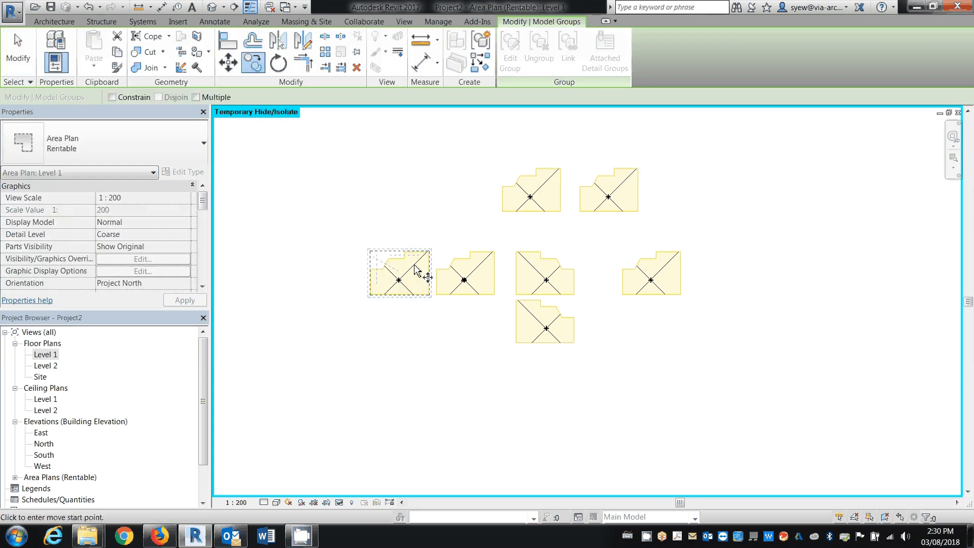
{"action": "left_click", "coordinate": [402, 272]}
{"action": "left_click", "coordinate": [360, 338]}
{"action": "left_click", "coordinate": [449, 383]}
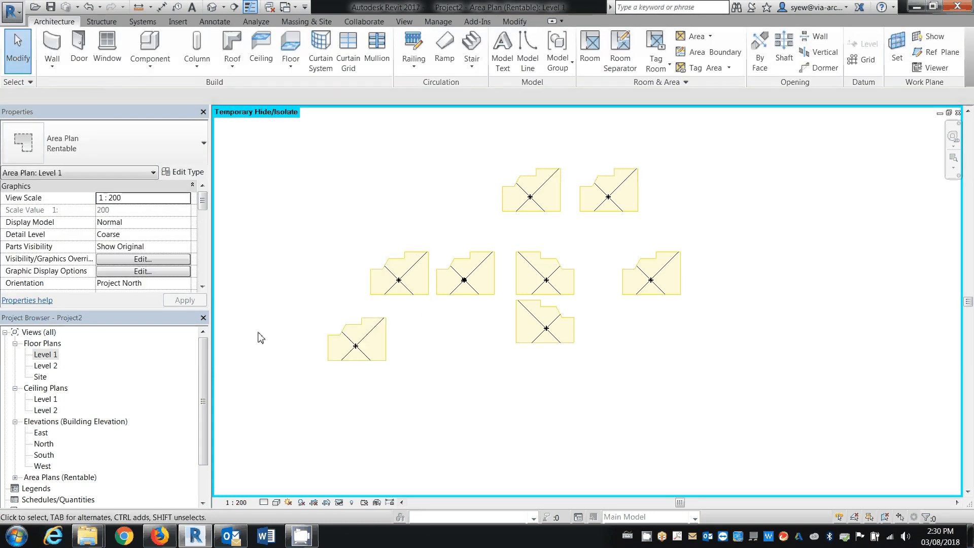
Open the lower-left Area group for editing, inspect its short vertical notch line, and finish without changing it
{"action": "left_click", "coordinate": [384, 358]}
{"action": "left_click", "coordinate": [509, 51]}
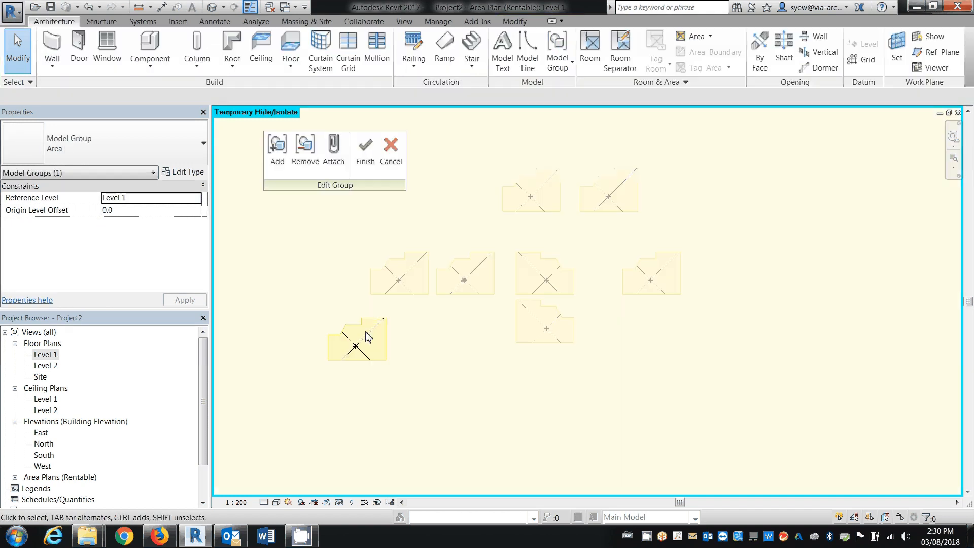
{"action": "scroll", "coordinate": [364, 327], "scroll_direction": "up", "scroll_amount": 2}
{"action": "left_click", "coordinate": [359, 319]}
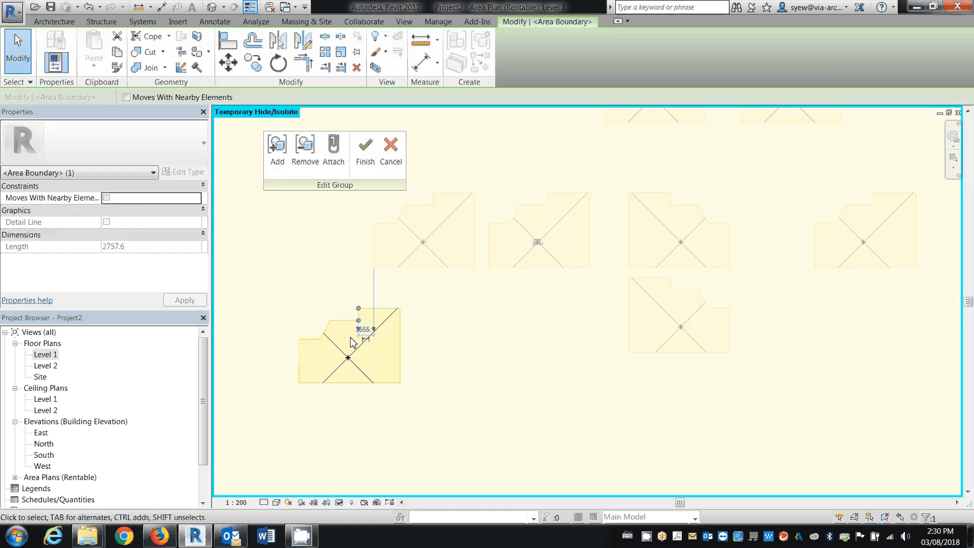
{"action": "scroll", "coordinate": [354, 343], "scroll_direction": "up", "scroll_amount": 2}
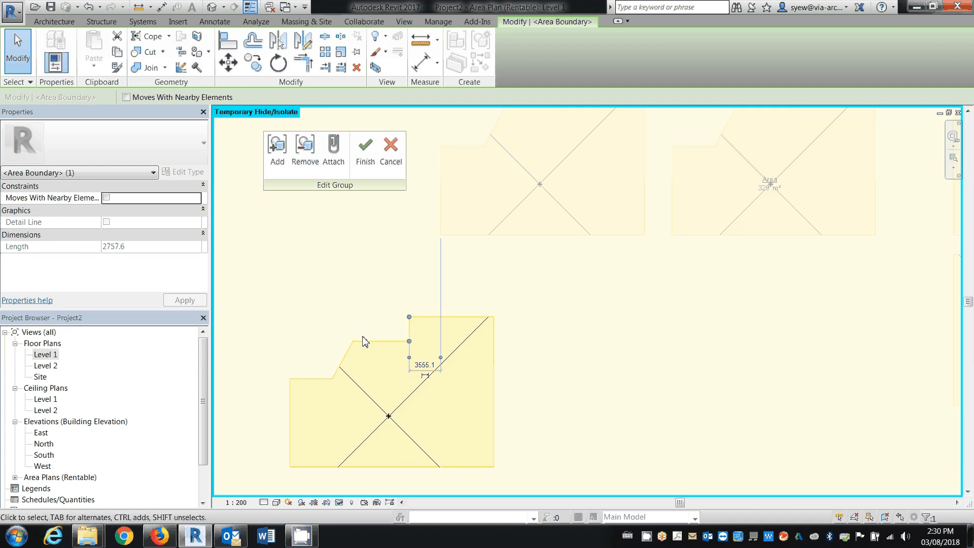
{"action": "left_click", "coordinate": [365, 150]}
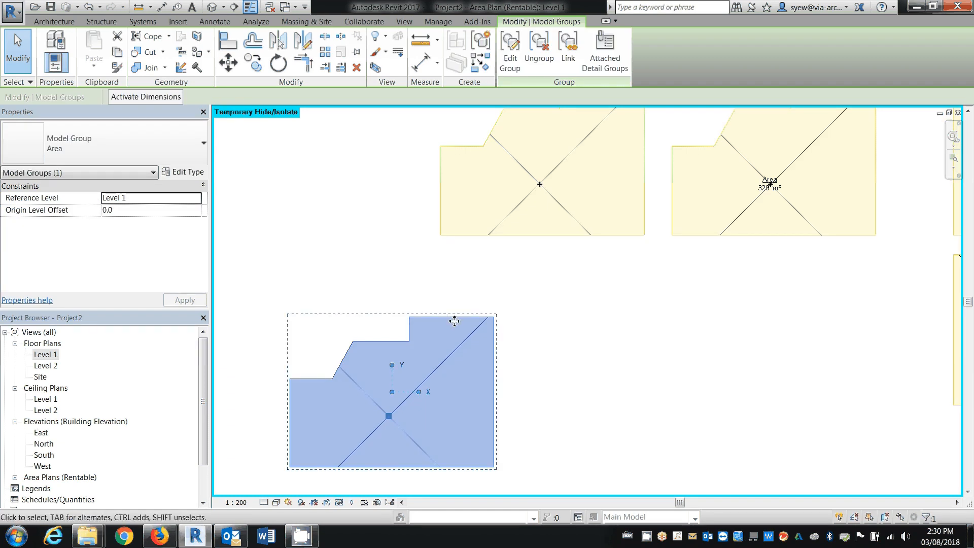
{"action": "left_click", "coordinate": [538, 268]}
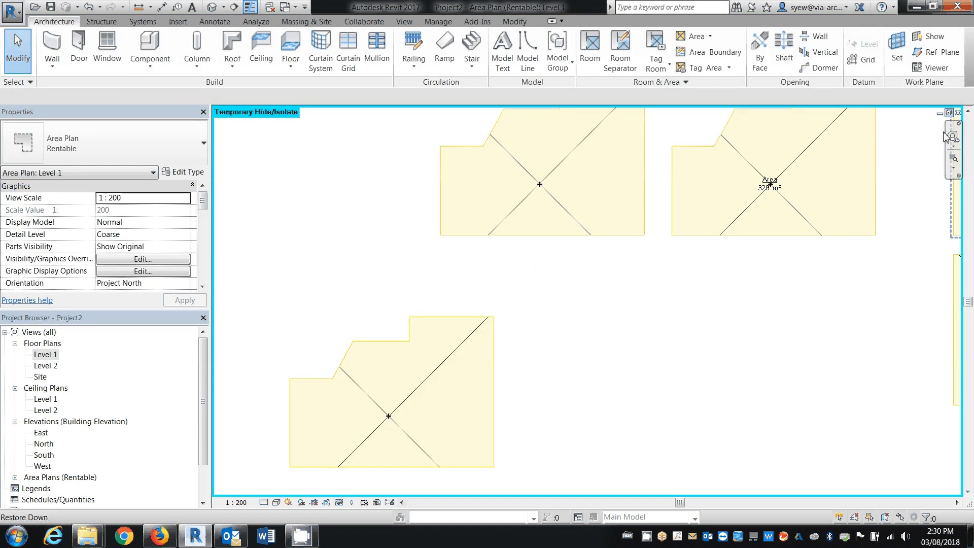
Close the open views and close Project2 without saving the changes
{"action": "left_click", "coordinate": [958, 113]}
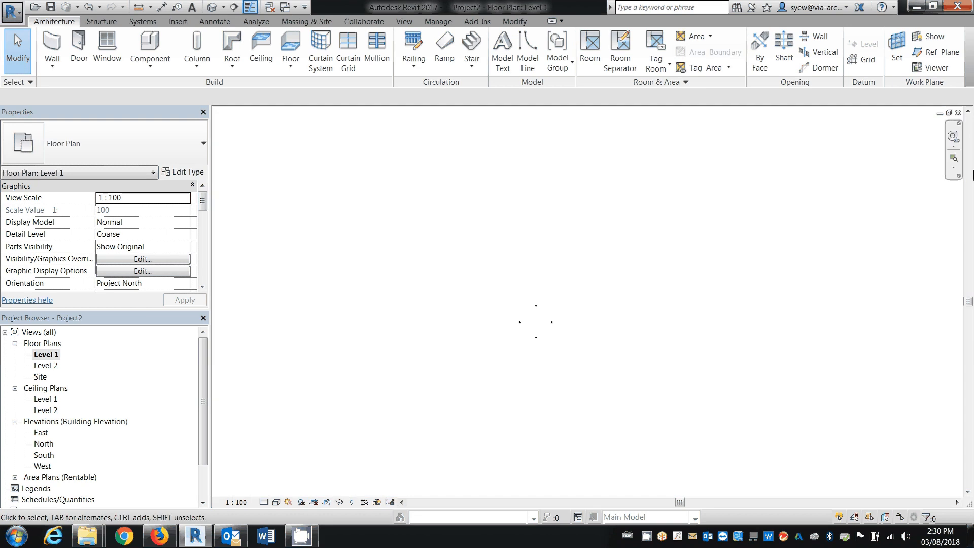
{"action": "left_click", "coordinate": [958, 113]}
{"action": "left_click", "coordinate": [958, 113]}
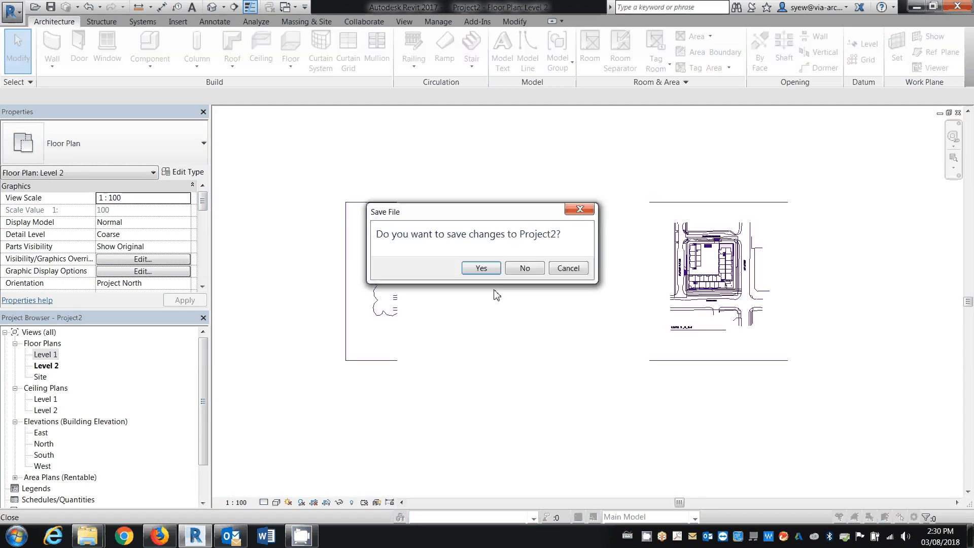
{"action": "left_click", "coordinate": [524, 270]}
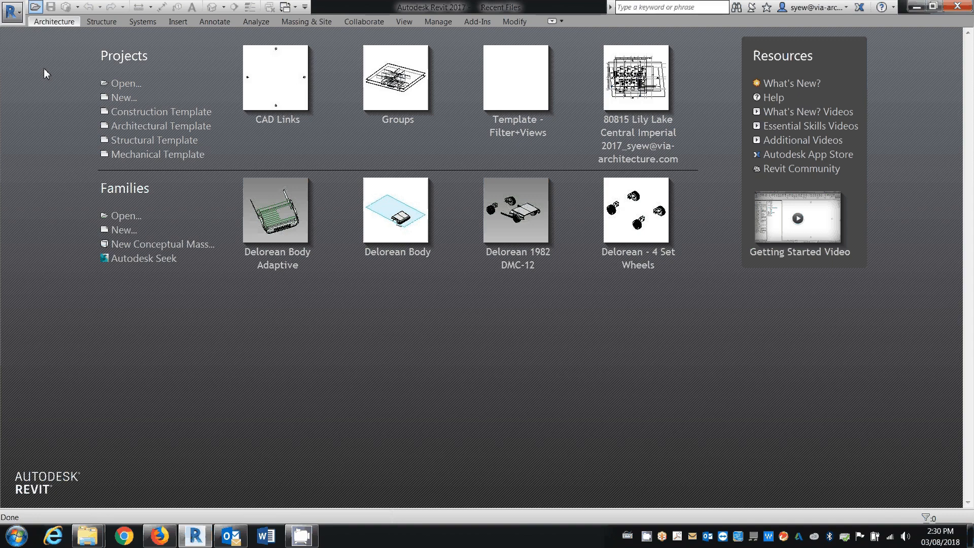
Start opening a project and browse to the Wpender Onni folder inside C:\Project
{"action": "left_click", "coordinate": [35, 7]}
{"action": "left_click", "coordinate": [287, 378]}
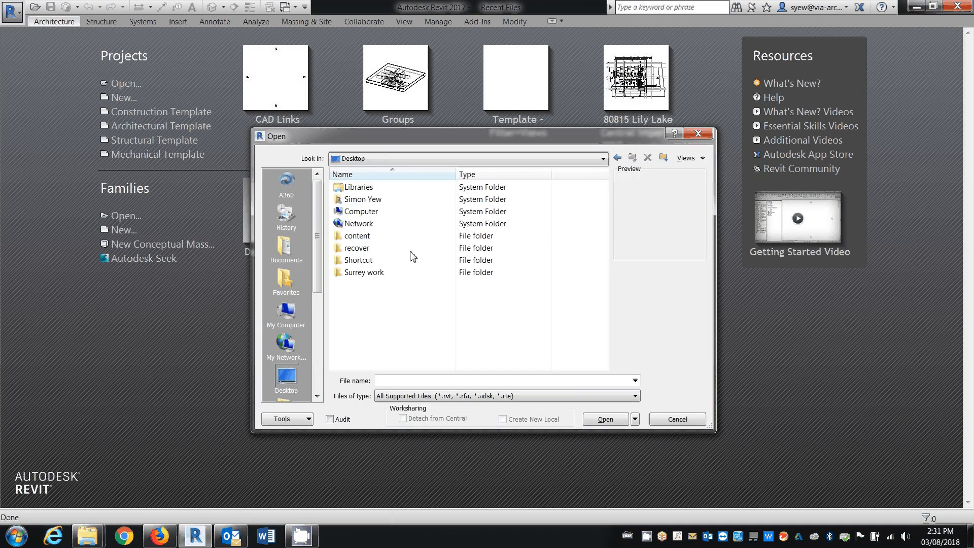
{"action": "left_click", "coordinate": [432, 161]}
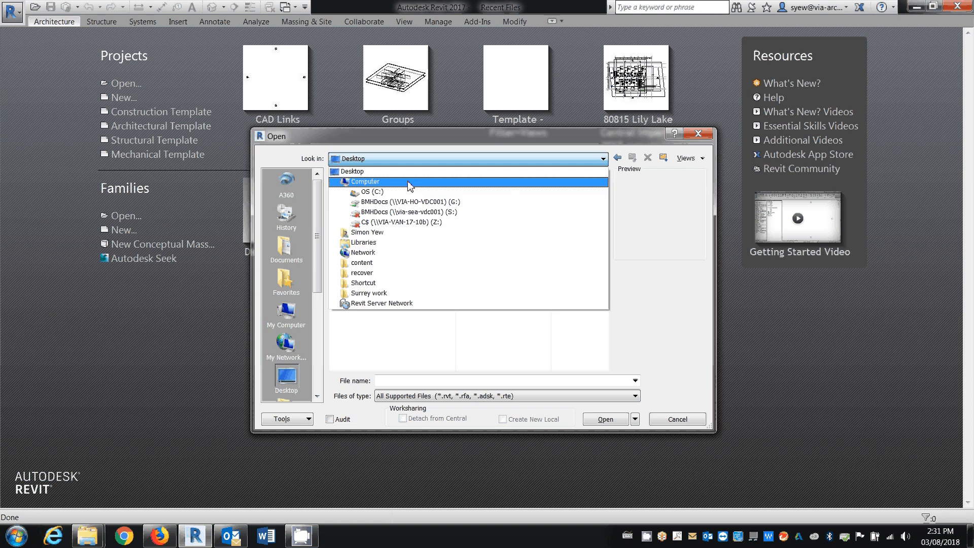
{"action": "left_click", "coordinate": [397, 182]}
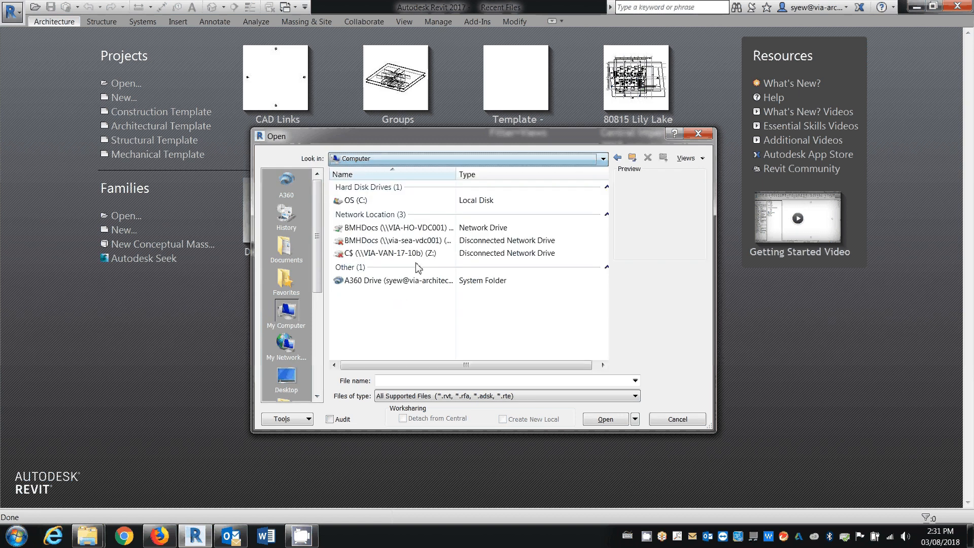
{"action": "double_click", "coordinate": [364, 200]}
{"action": "scroll", "coordinate": [367, 351], "scroll_direction": "down", "scroll_amount": 1}
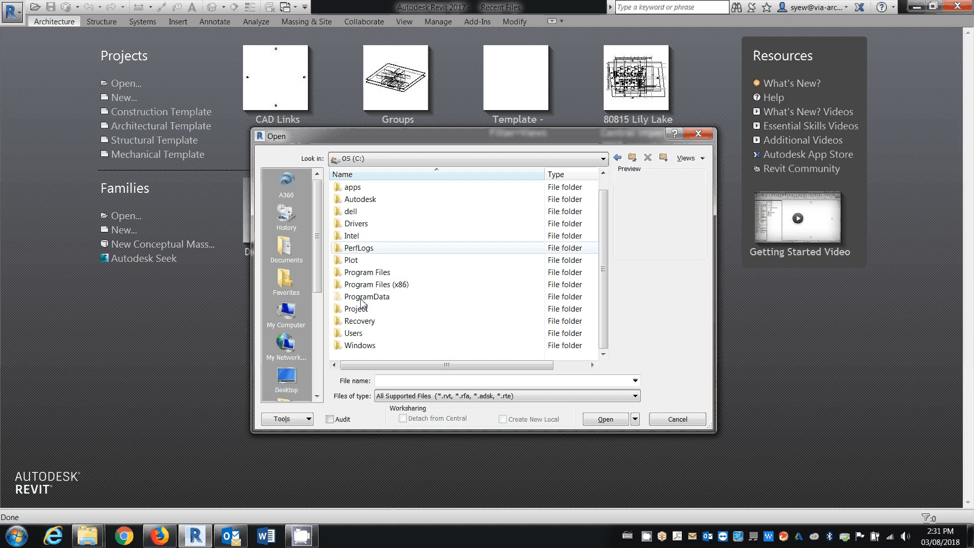
{"action": "left_click", "coordinate": [383, 310]}
{"action": "left_click", "coordinate": [363, 333]}
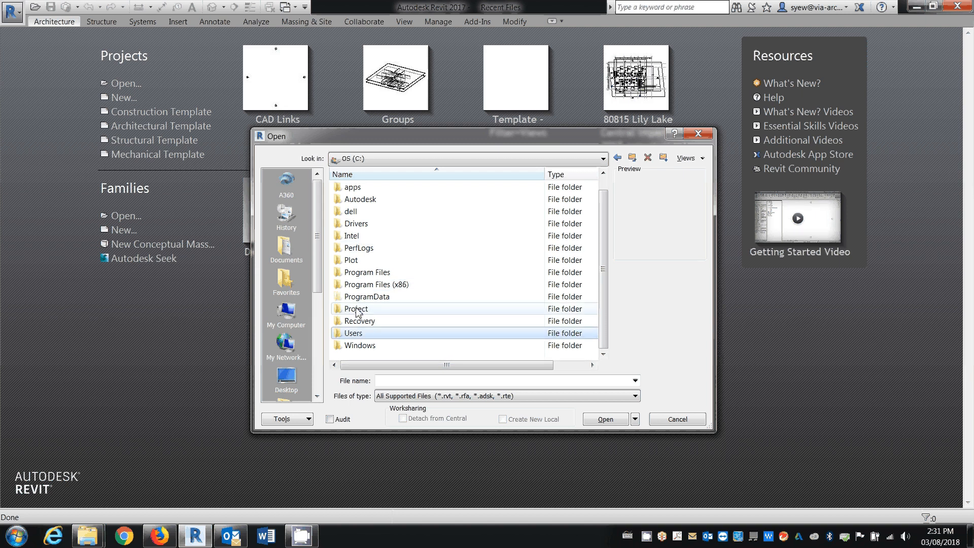
{"action": "double_click", "coordinate": [358, 309]}
{"action": "double_click", "coordinate": [360, 199]}
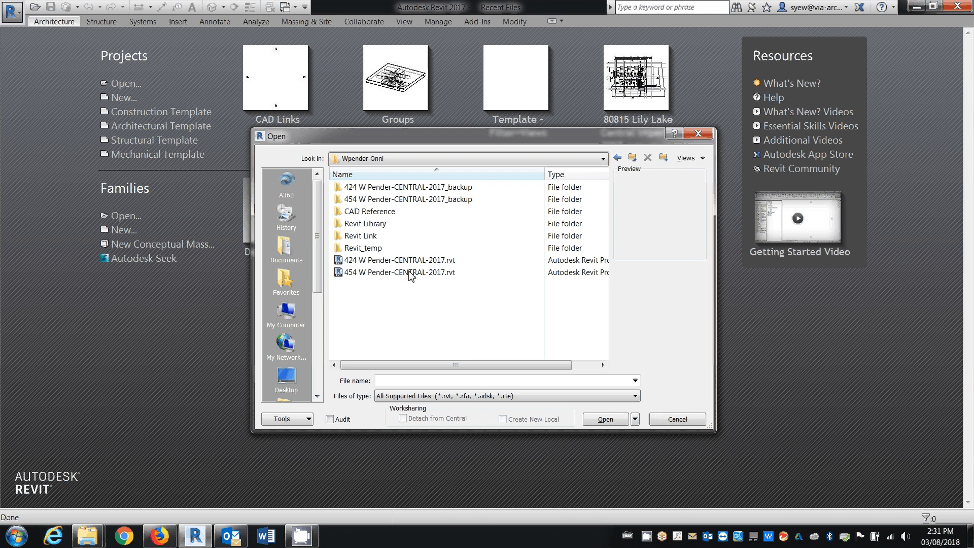
Open 424 W Pender-CENTRAL-2017.rvt, dismiss the central model warnings and ignore the unresolved reference
{"action": "left_click", "coordinate": [355, 260]}
{"action": "left_click", "coordinate": [597, 419]}
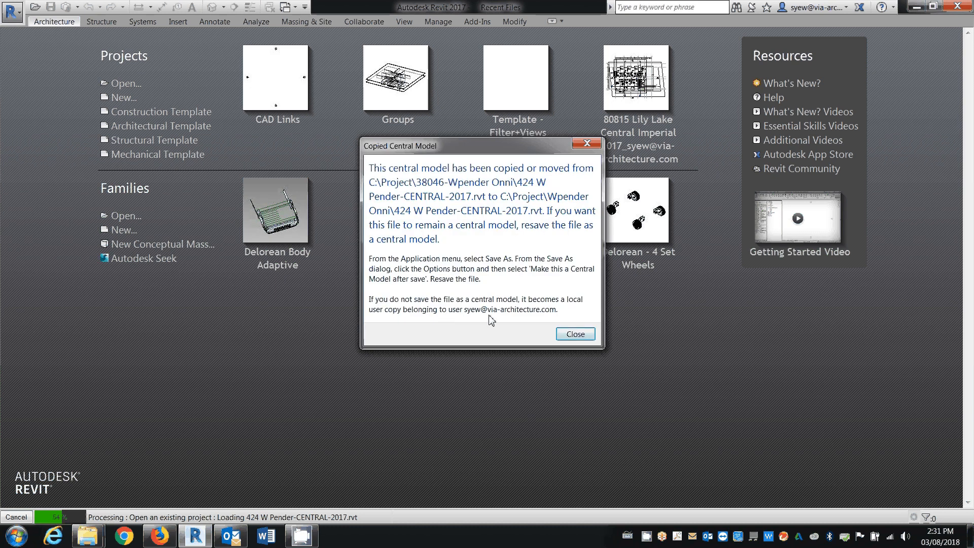
{"action": "left_click", "coordinate": [576, 334]}
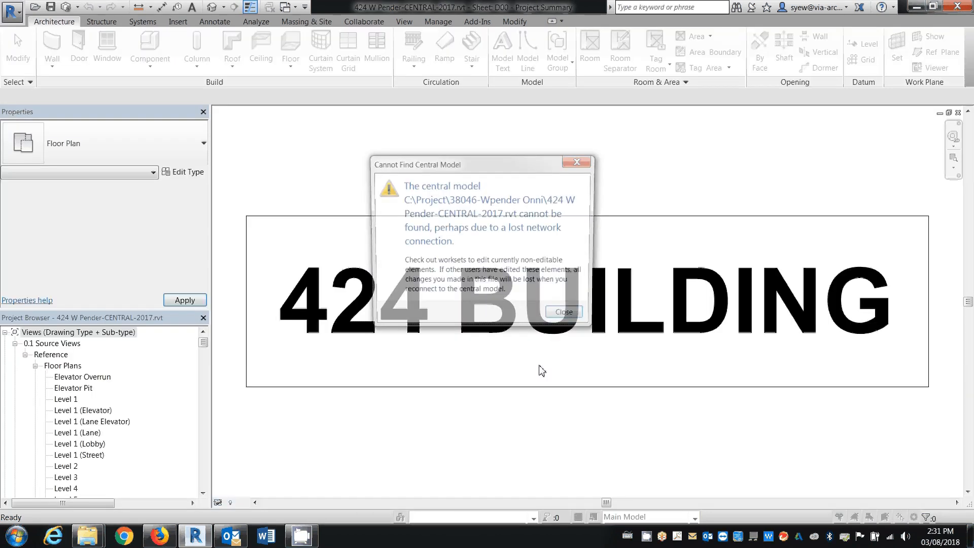
{"action": "left_click", "coordinate": [562, 317]}
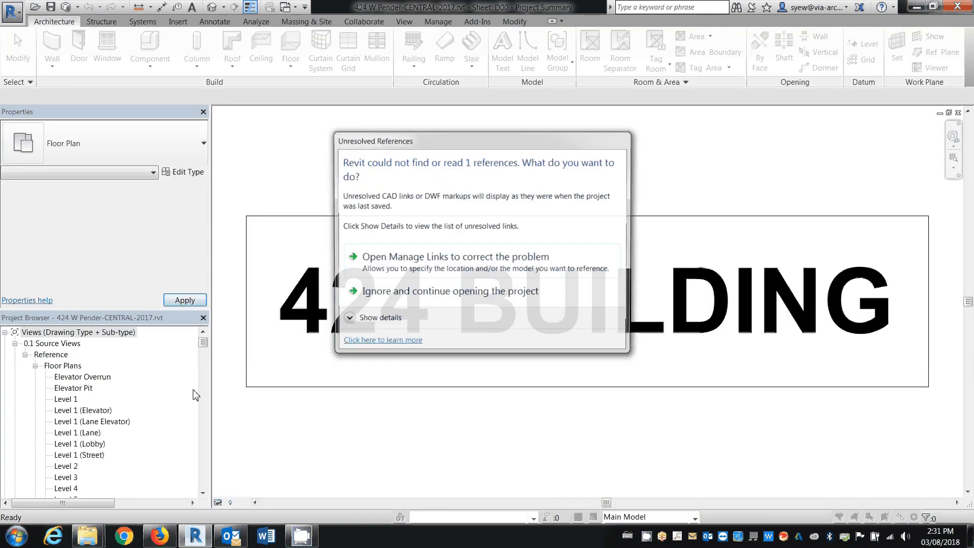
{"action": "left_click", "coordinate": [420, 297]}
Collapse the reference floor plans and open the Level 1 view under the source Area Plans (Saleable)
{"action": "left_click", "coordinate": [61, 456]}
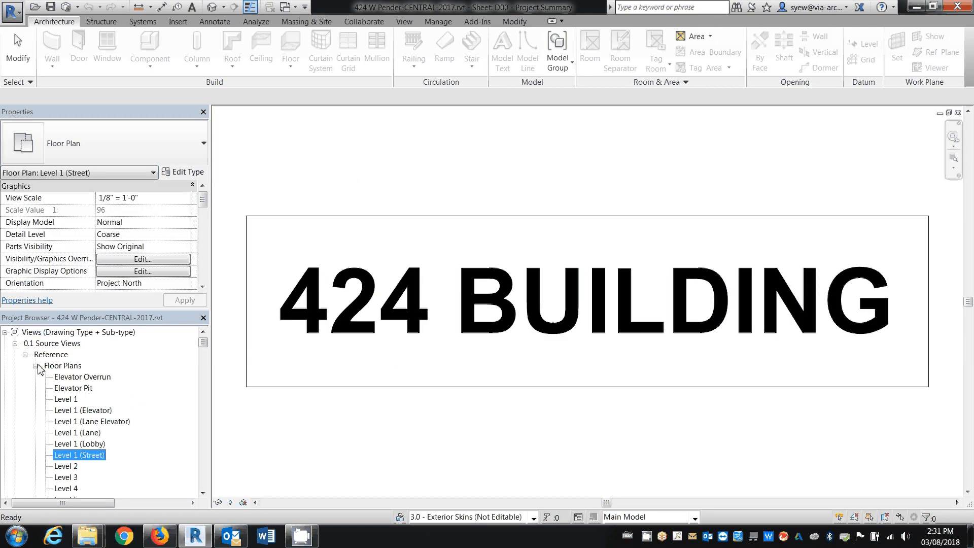
{"action": "left_click", "coordinate": [37, 366]}
{"action": "scroll", "coordinate": [119, 444], "scroll_direction": "down", "scroll_amount": 1}
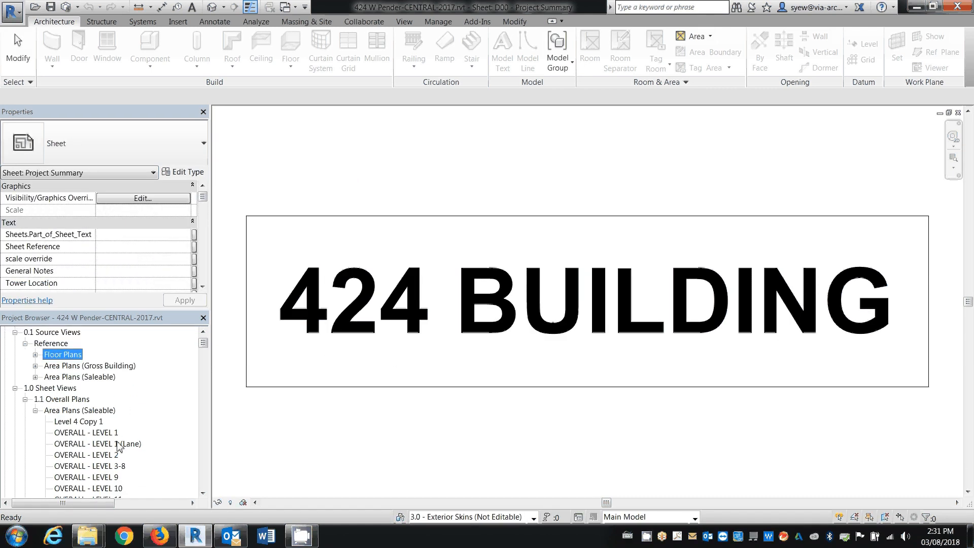
{"action": "double_click", "coordinate": [110, 377]}
{"action": "double_click", "coordinate": [68, 366]}
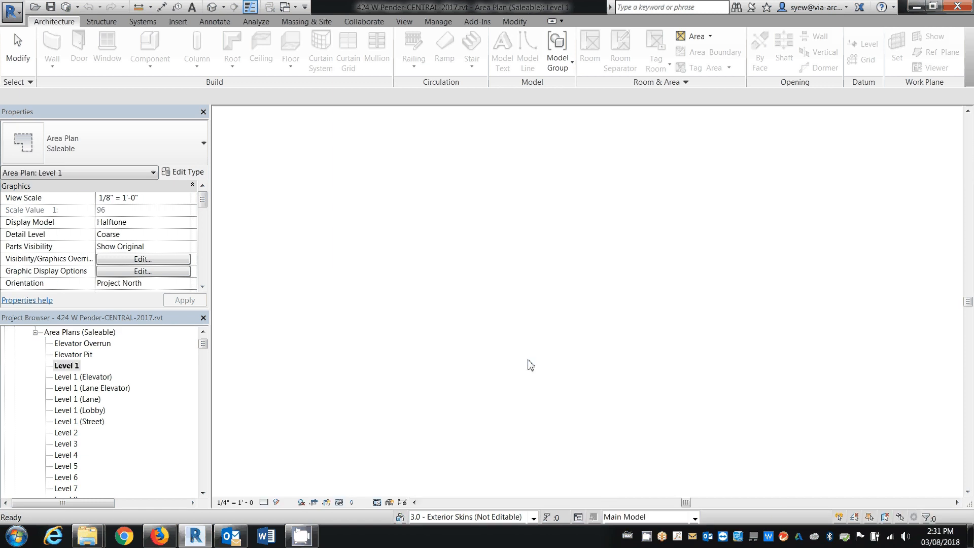
{"action": "middle_click_drag", "start_coordinate": [545, 360], "coordinate": [429, 351]}
{"action": "scroll", "coordinate": [600, 129], "scroll_direction": "up", "scroll_amount": 3}
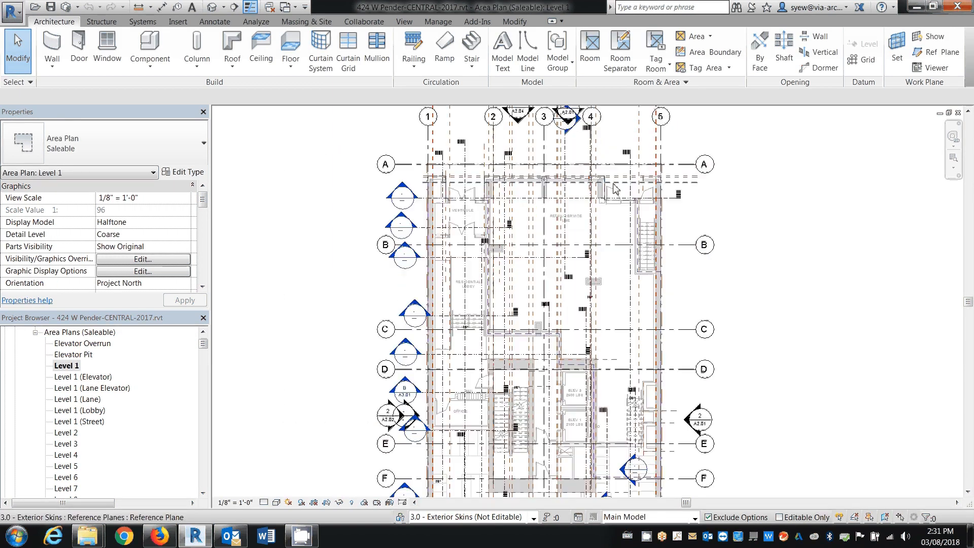
Turn on the Interior Fill and Reference subcategories of Areas in the Level 1 area plan's visibility overrides
{"action": "key", "text": "v"}
{"action": "key", "text": "g"}
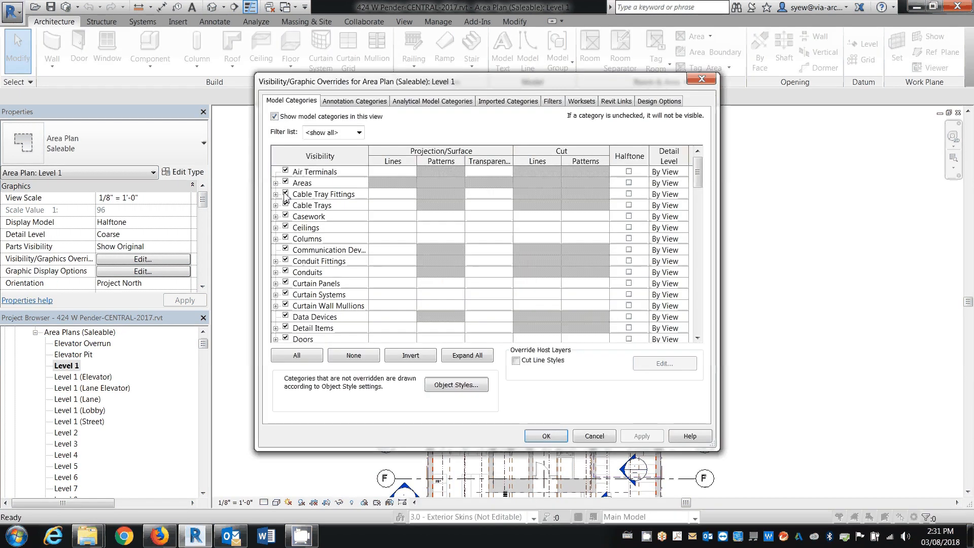
{"action": "left_click", "coordinate": [275, 183]}
{"action": "left_click", "coordinate": [296, 215]}
{"action": "left_click", "coordinate": [547, 435]}
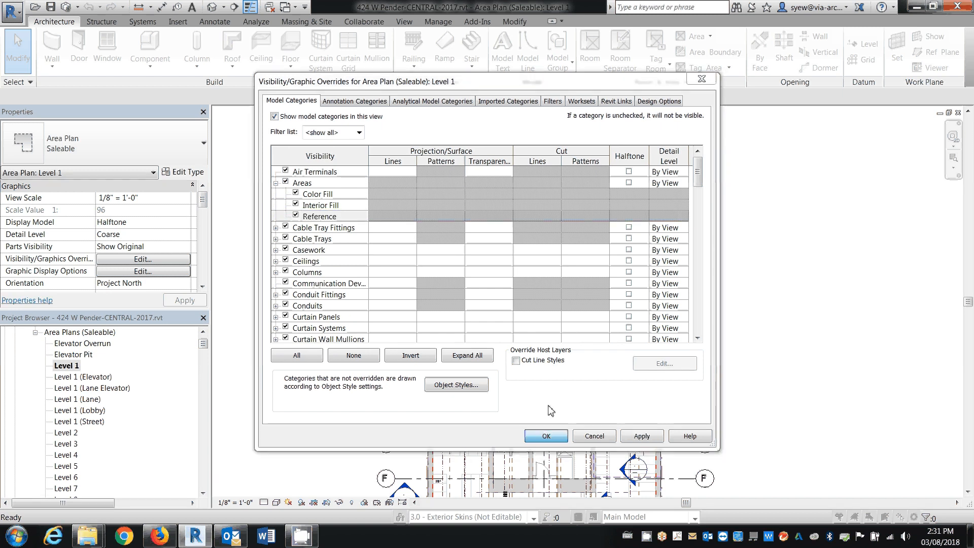
{"action": "left_click", "coordinate": [523, 314]}
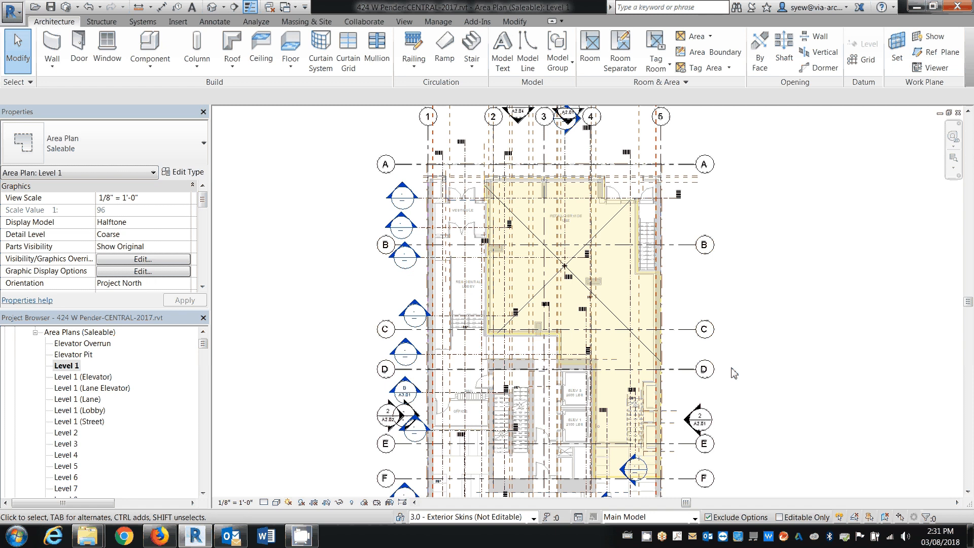
Temporarily isolate the area boundary category in the Level 1 area plan, and undo the isolation
{"action": "left_click", "coordinate": [619, 202]}
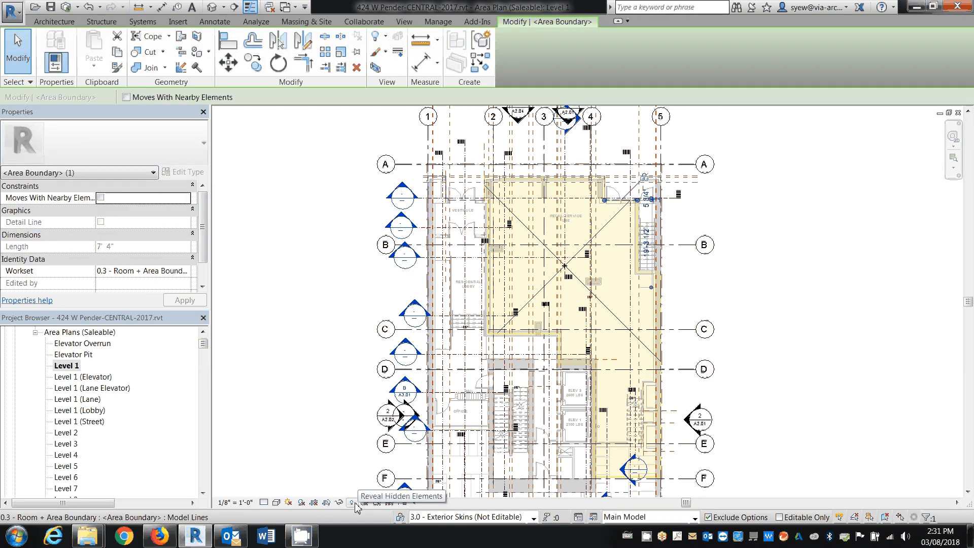
{"action": "left_click", "coordinate": [339, 502]}
{"action": "left_click", "coordinate": [375, 433]}
{"action": "scroll", "coordinate": [515, 261], "scroll_direction": "down", "scroll_amount": 3}
{"action": "left_click", "coordinate": [667, 278]}
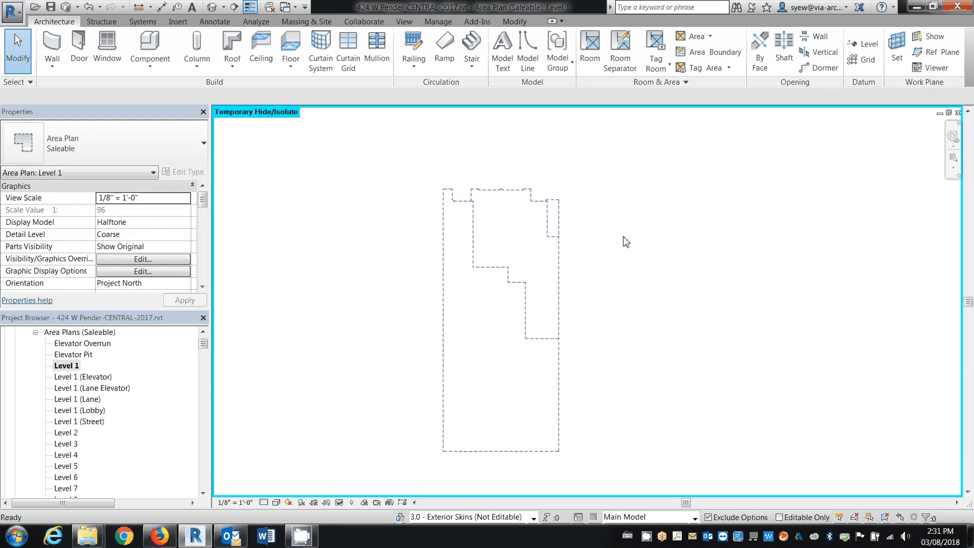
{"action": "key", "text": "ctrl+z"}
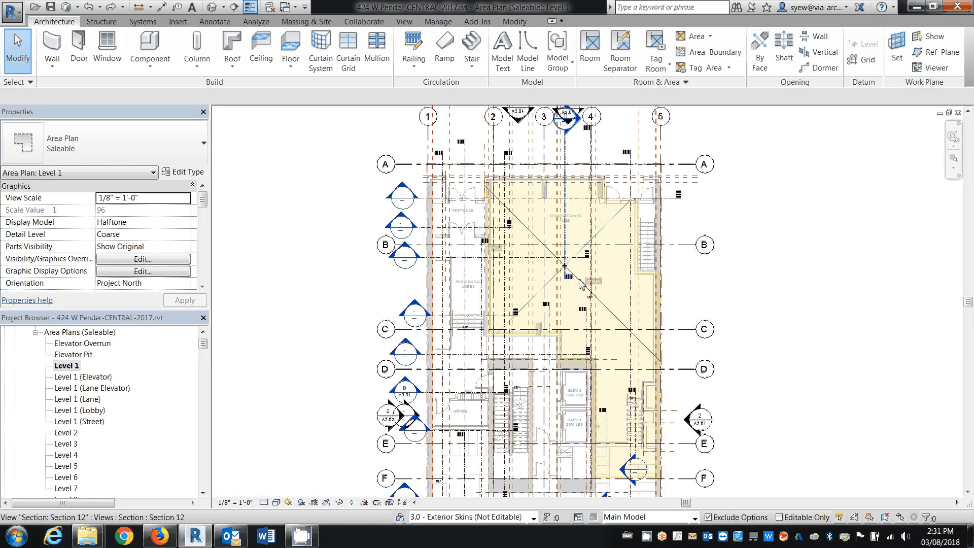
Select the commercial area with one of its boundary lines and temporarily isolate both categories in the view
{"action": "left_click", "coordinate": [584, 285]}
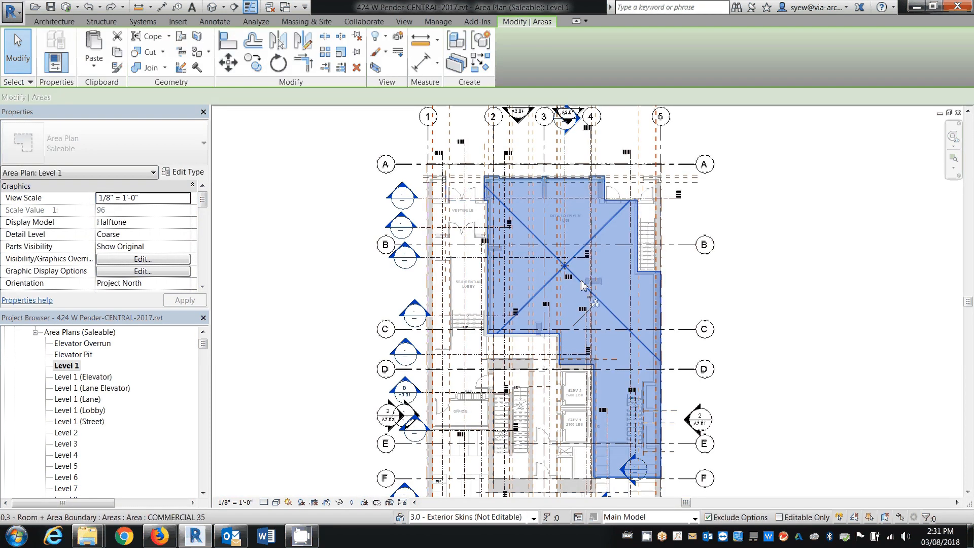
{"action": "scroll", "coordinate": [619, 199], "scroll_direction": "up", "scroll_amount": 2}
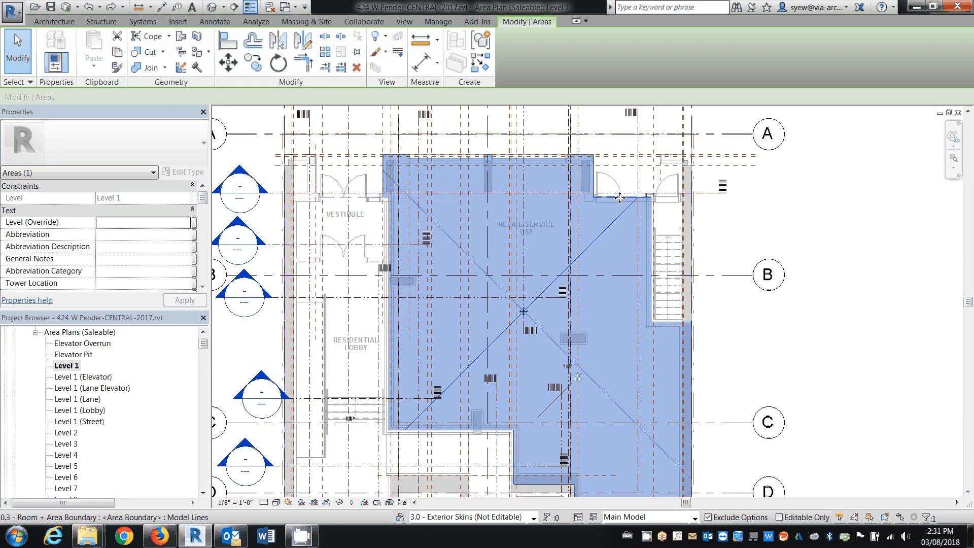
{"action": "left_click", "coordinate": [620, 198], "text": "ctrl"}
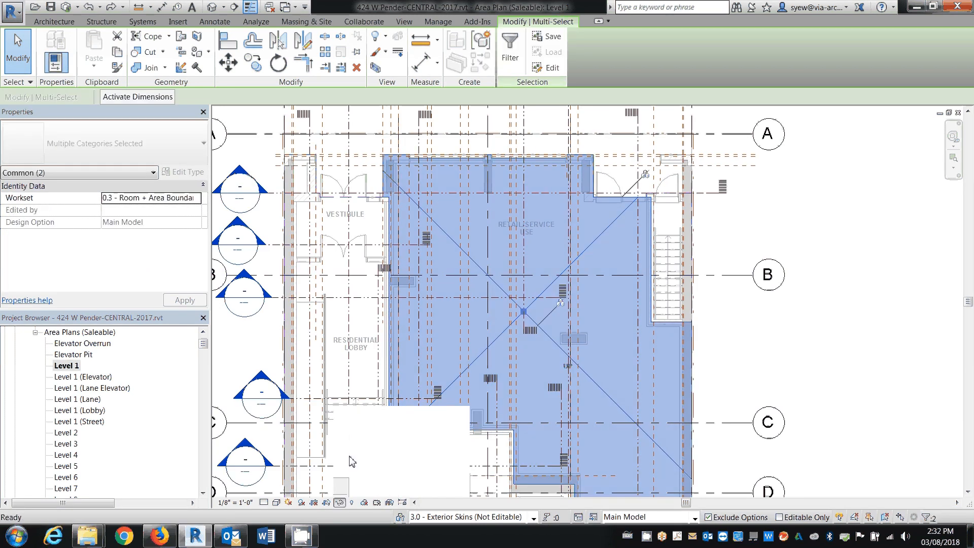
{"action": "left_click", "coordinate": [361, 435]}
{"action": "scroll", "coordinate": [484, 198], "scroll_direction": "down", "scroll_amount": 4}
{"action": "key", "text": "Escape"}
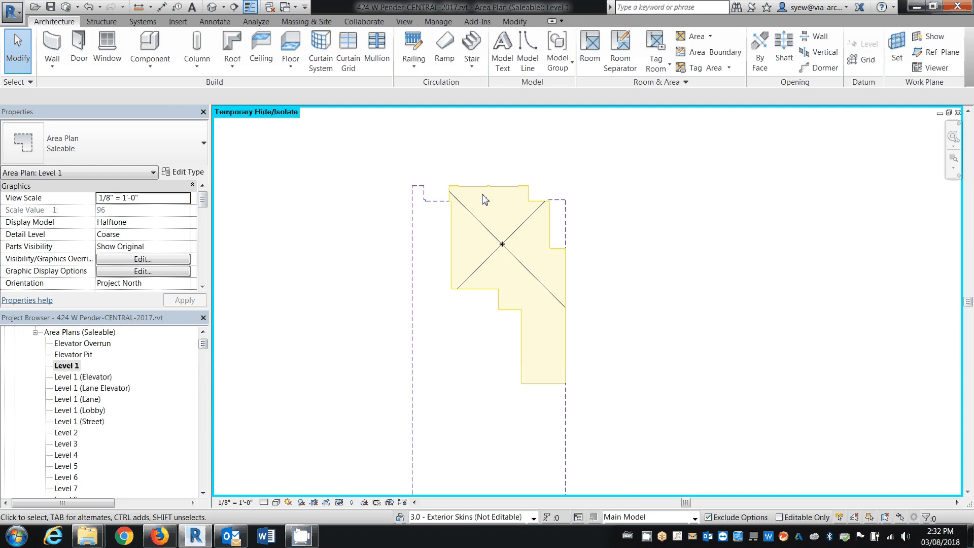
Try to delete the isolated area together with all its boundary lines
{"action": "scroll", "coordinate": [483, 195], "scroll_direction": "down", "scroll_amount": 2}
{"action": "left_click_drag", "start_coordinate": [597, 375], "coordinate": [382, 168]}
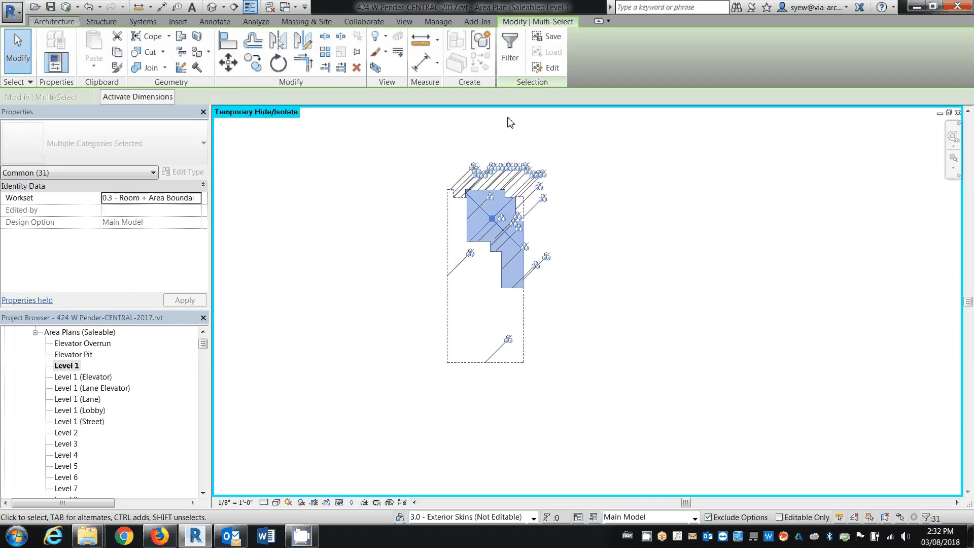
{"action": "key", "text": "Delete"}
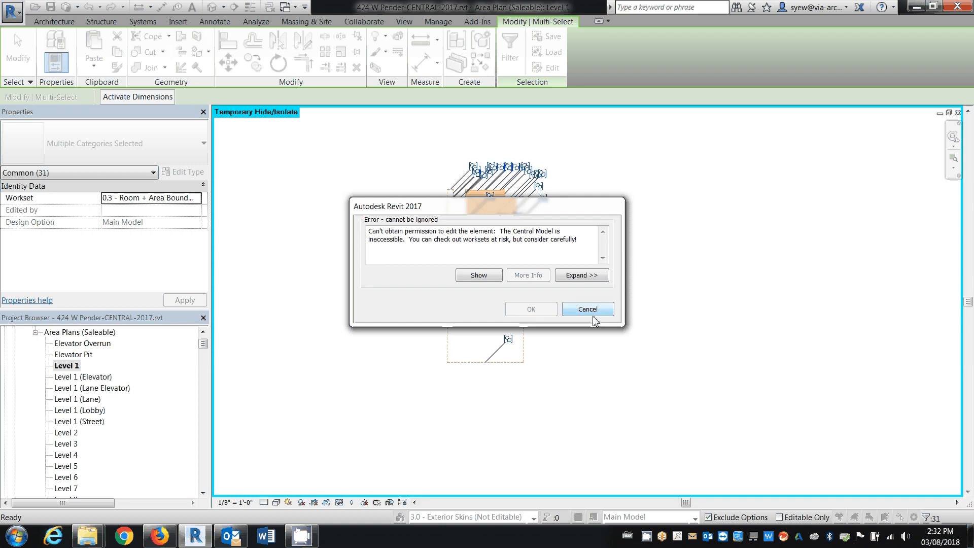
{"action": "left_click", "coordinate": [594, 316]}
Start saving the model by synchronizing with central, cancel it and dismiss the message
{"action": "key", "text": "ctrl+s"}
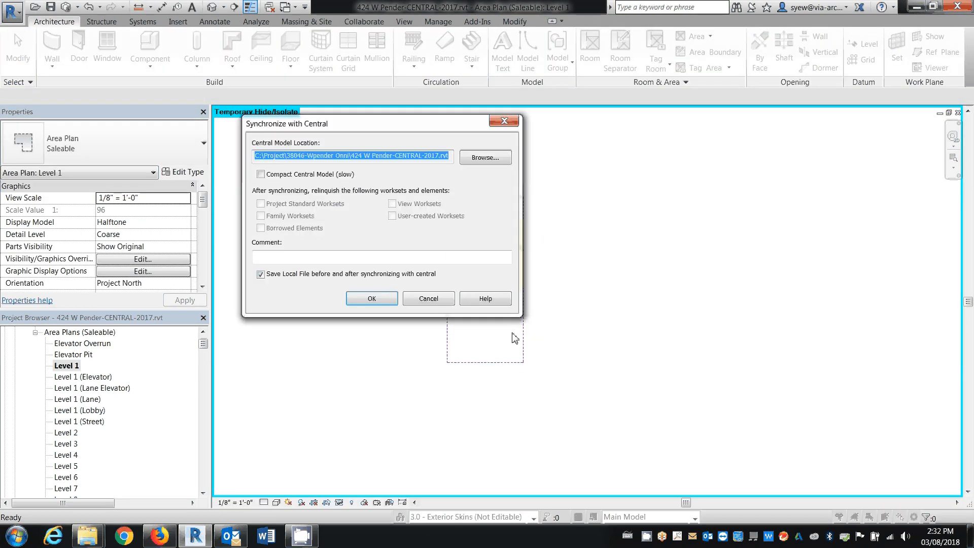
{"action": "left_click", "coordinate": [424, 300]}
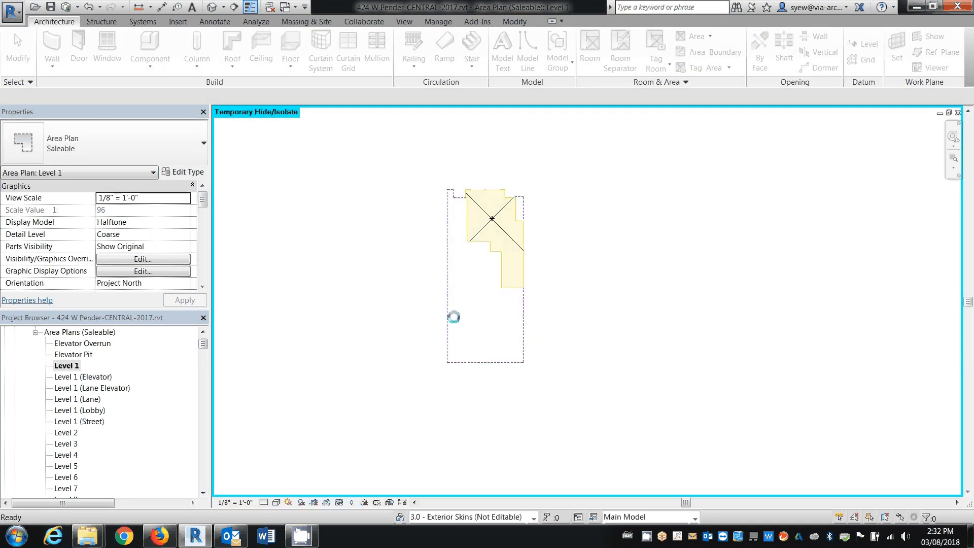
{"action": "left_click", "coordinate": [569, 282]}
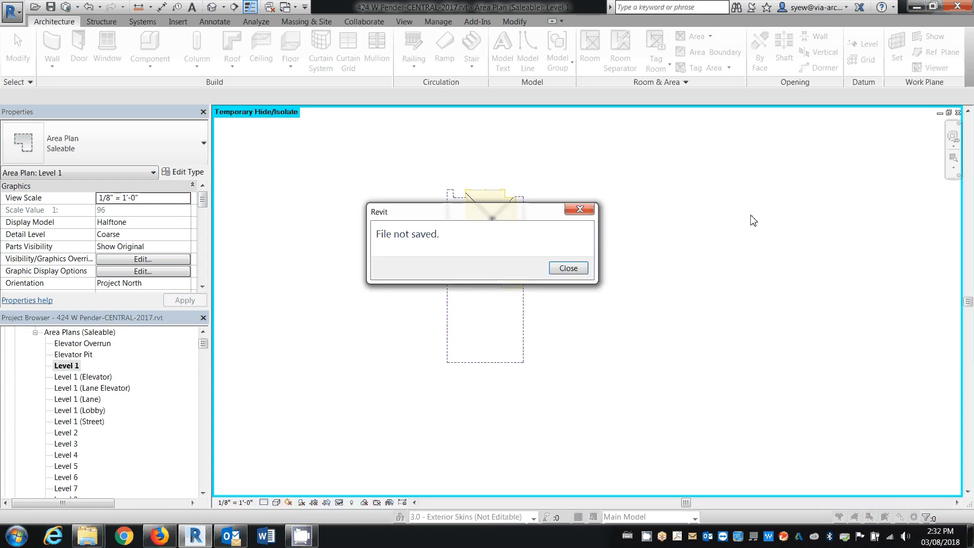
{"action": "left_click", "coordinate": [569, 268]}
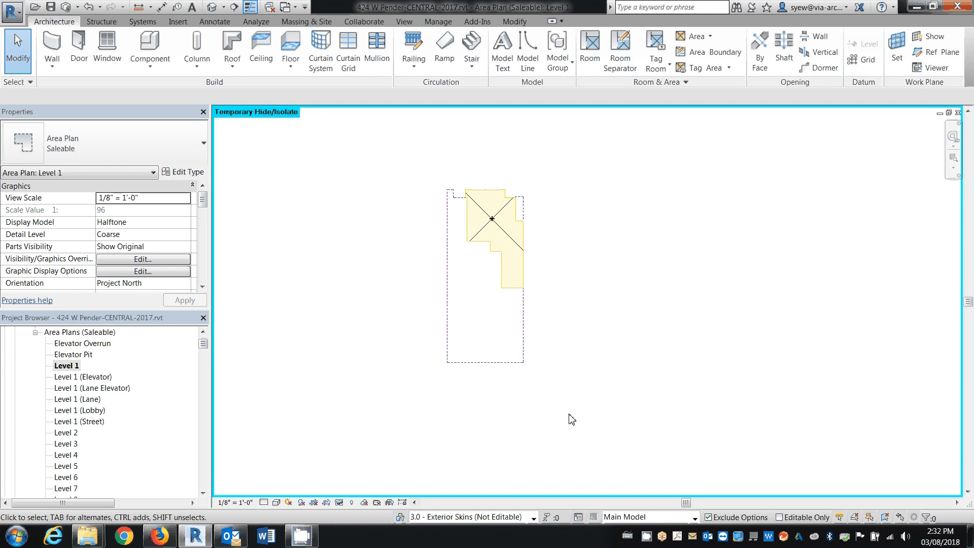
Close both open views and close the local file without synchronizing with central
{"action": "left_click", "coordinate": [958, 113]}
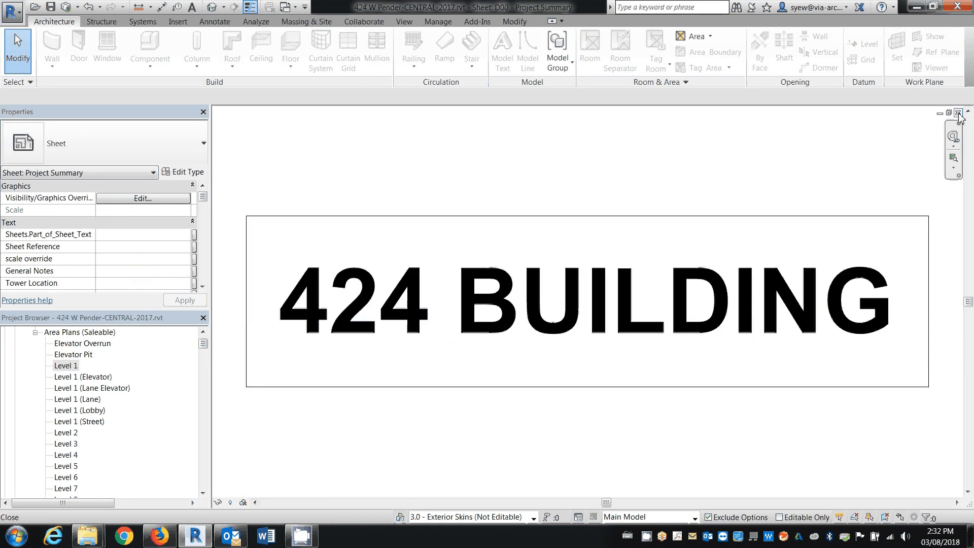
{"action": "left_click", "coordinate": [958, 113]}
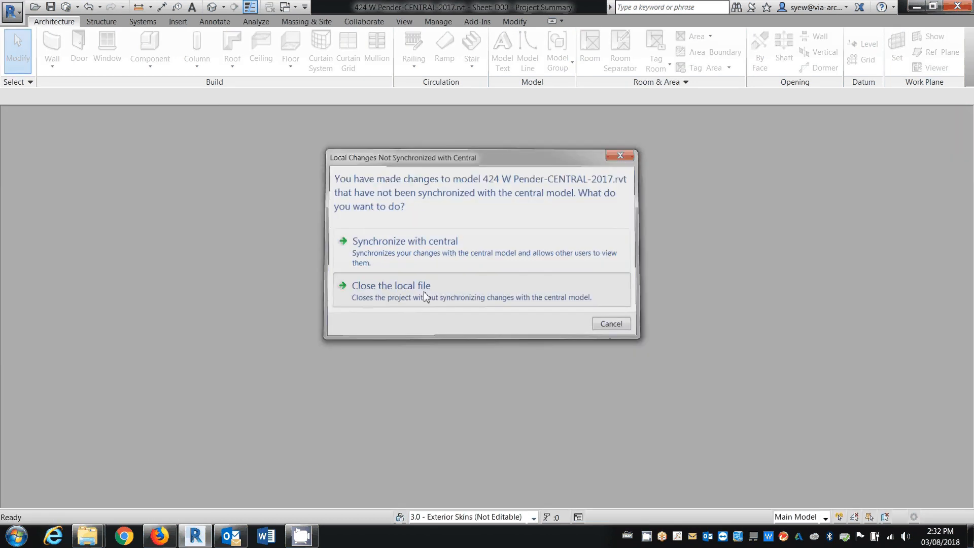
{"action": "left_click", "coordinate": [425, 291]}
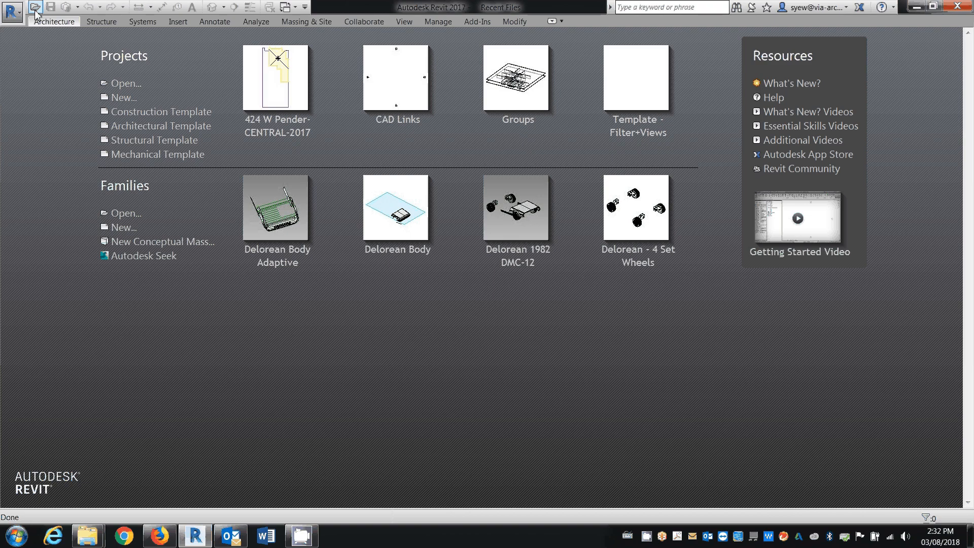
Reopen 424 W Pender-CENTRAL-2017.rvt as a model detached from central
{"action": "left_click", "coordinate": [35, 8]}
{"action": "left_click", "coordinate": [376, 261]}
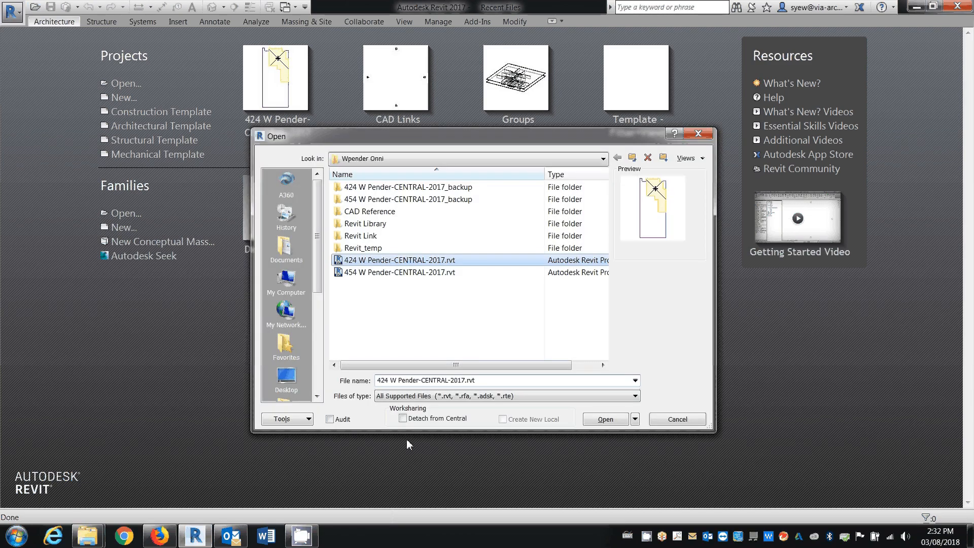
{"action": "left_click", "coordinate": [403, 418]}
{"action": "left_click", "coordinate": [596, 422]}
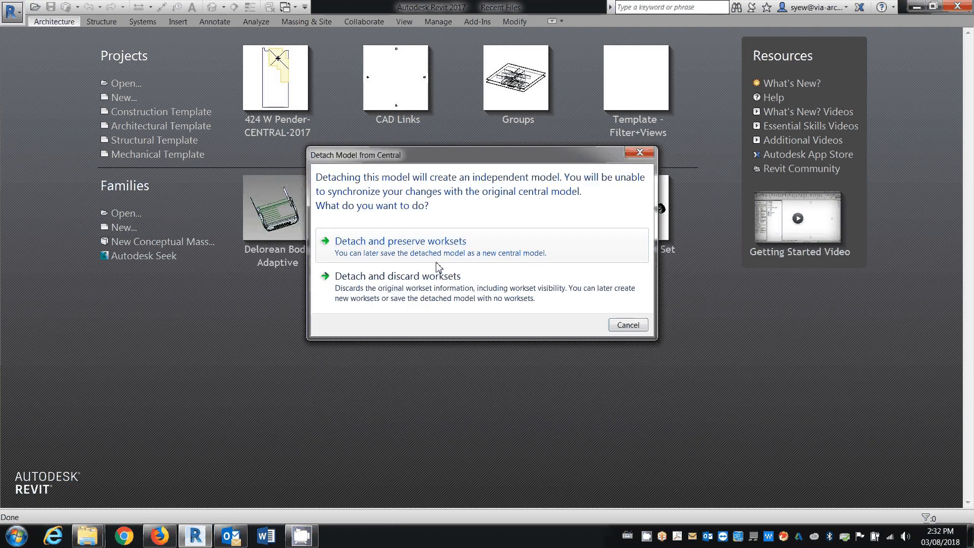
{"action": "left_click", "coordinate": [436, 269]}
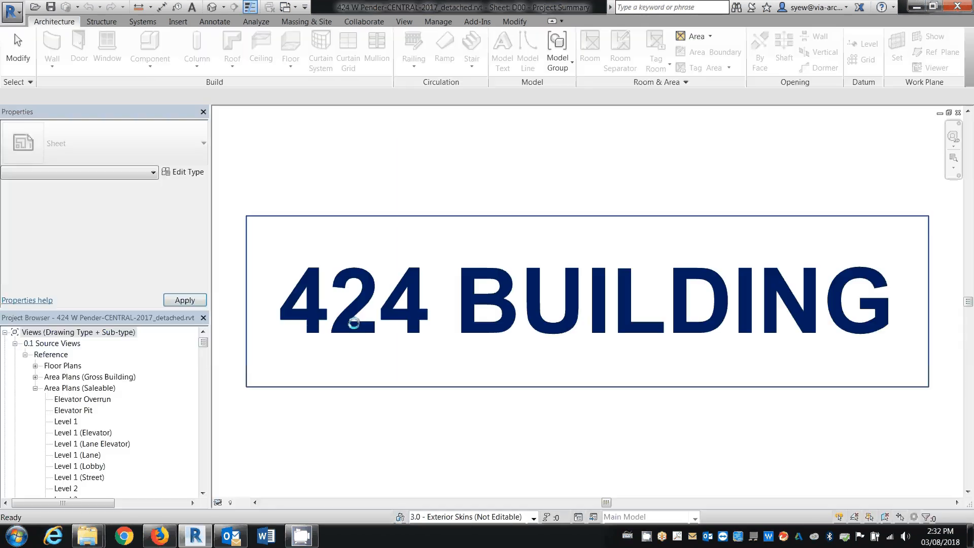
Open the Level 1 plan of the saleable area plans
{"action": "left_click", "coordinate": [115, 445]}
{"action": "scroll", "coordinate": [94, 405], "scroll_direction": "down", "scroll_amount": 2}
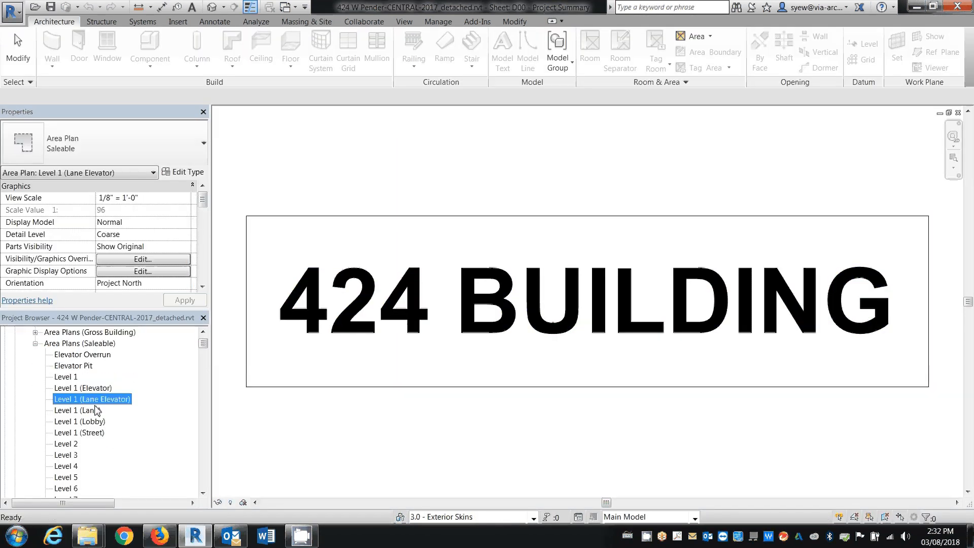
{"action": "scroll", "coordinate": [79, 381], "scroll_direction": "up", "scroll_amount": 1}
{"action": "double_click", "coordinate": [66, 387]}
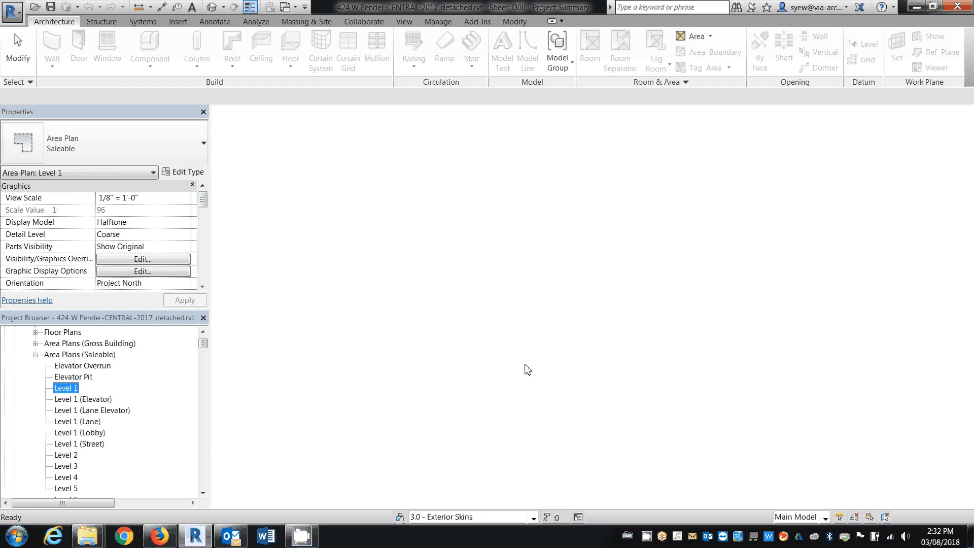
Turn on Interior Fill and Reference for the Areas category in the Level 1 area plan's visibility overrides
{"action": "key", "text": "g"}
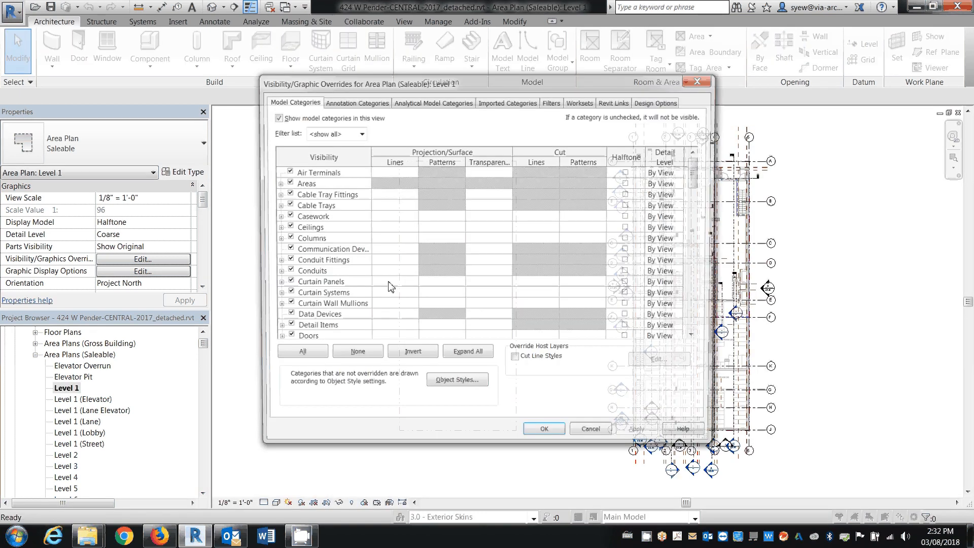
{"action": "left_click", "coordinate": [281, 184]}
{"action": "left_click", "coordinate": [276, 183]}
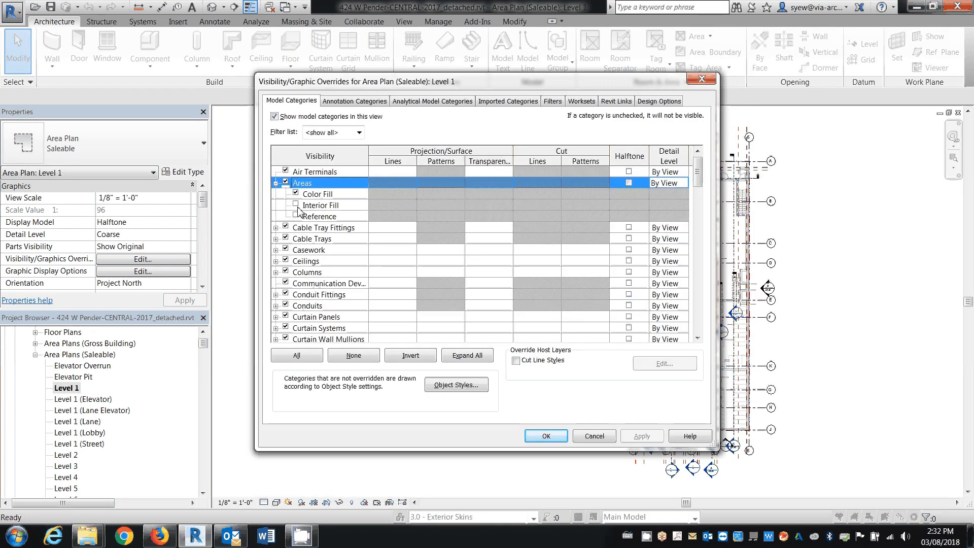
{"action": "left_click", "coordinate": [295, 204]}
{"action": "left_click", "coordinate": [295, 215]}
{"action": "left_click", "coordinate": [561, 437]}
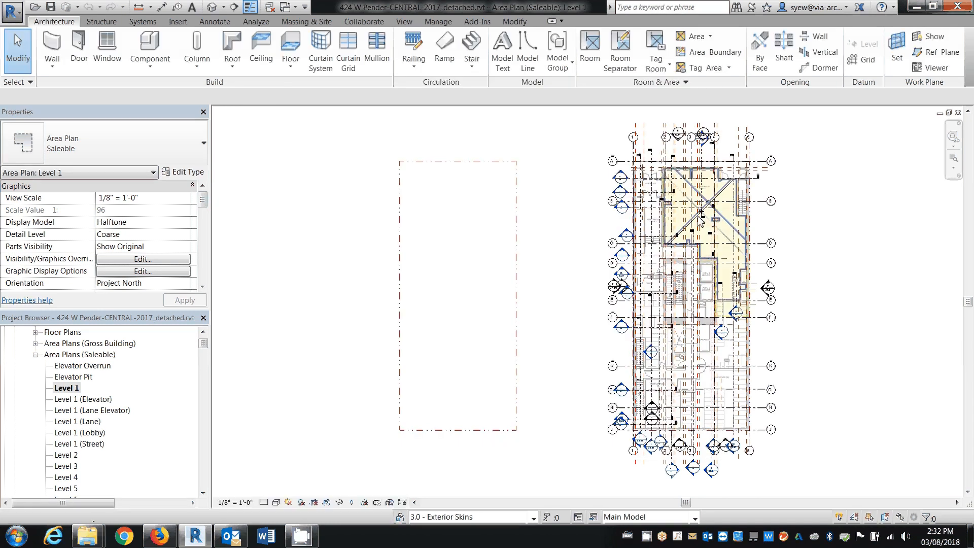
Select the retail area and an area boundary line beside it and temporarily isolate both categories in the view
{"action": "scroll", "coordinate": [703, 216], "scroll_direction": "up", "scroll_amount": 2}
{"action": "scroll", "coordinate": [754, 163], "scroll_direction": "up", "scroll_amount": 5}
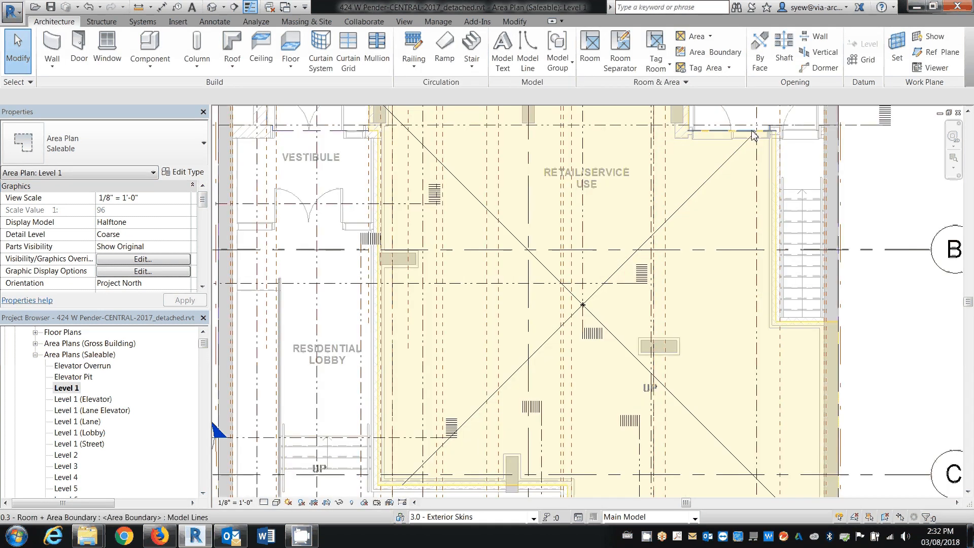
{"action": "left_click", "coordinate": [753, 133]}
{"action": "left_click", "coordinate": [738, 157], "text": "ctrl"}
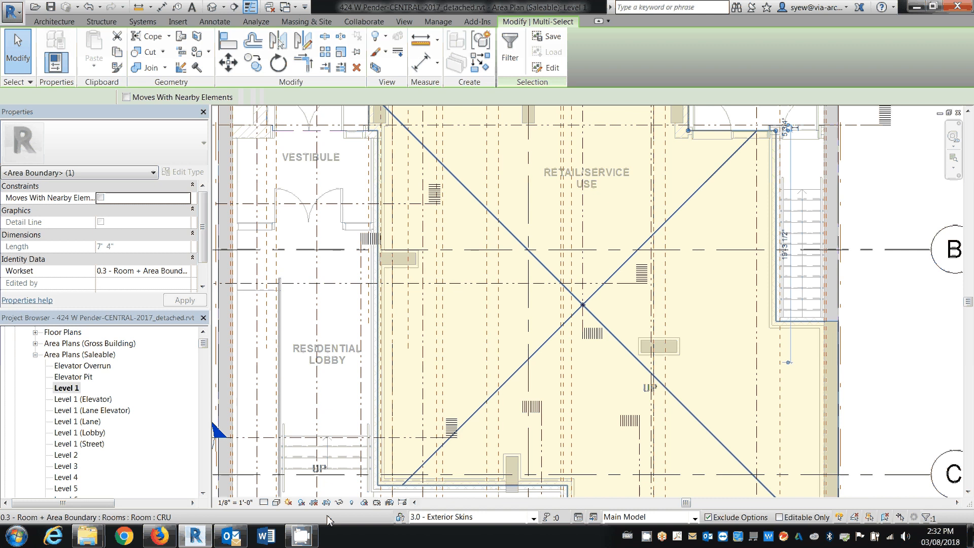
{"action": "left_click", "coordinate": [339, 503]}
{"action": "left_click", "coordinate": [365, 432]}
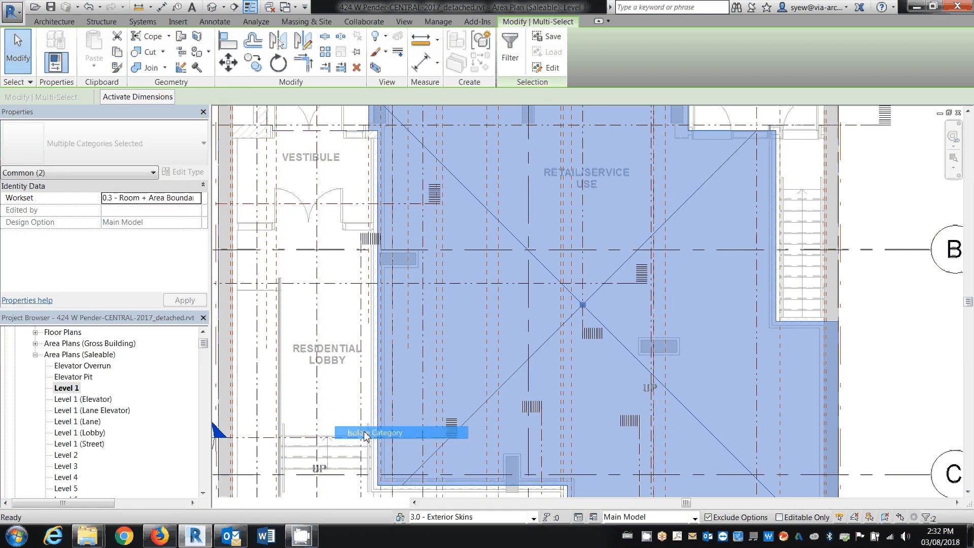
{"action": "scroll", "coordinate": [538, 239], "scroll_direction": "down", "scroll_amount": 5}
Select the isolated area with all its boundary lines and group them as a model group named Area 1
{"action": "left_click", "coordinate": [483, 191]}
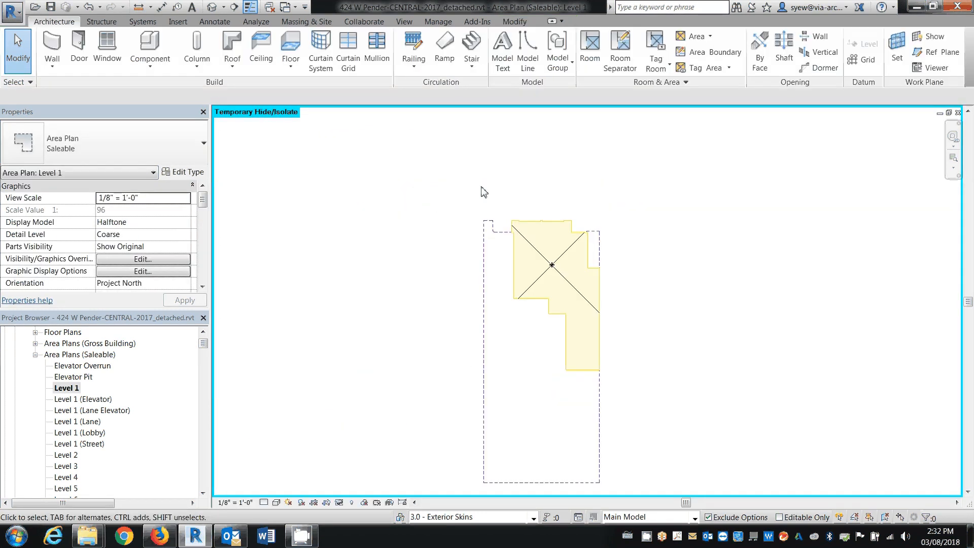
{"action": "scroll", "coordinate": [481, 187], "scroll_direction": "down", "scroll_amount": 1}
{"action": "left_click_drag", "start_coordinate": [424, 179], "coordinate": [673, 476]}
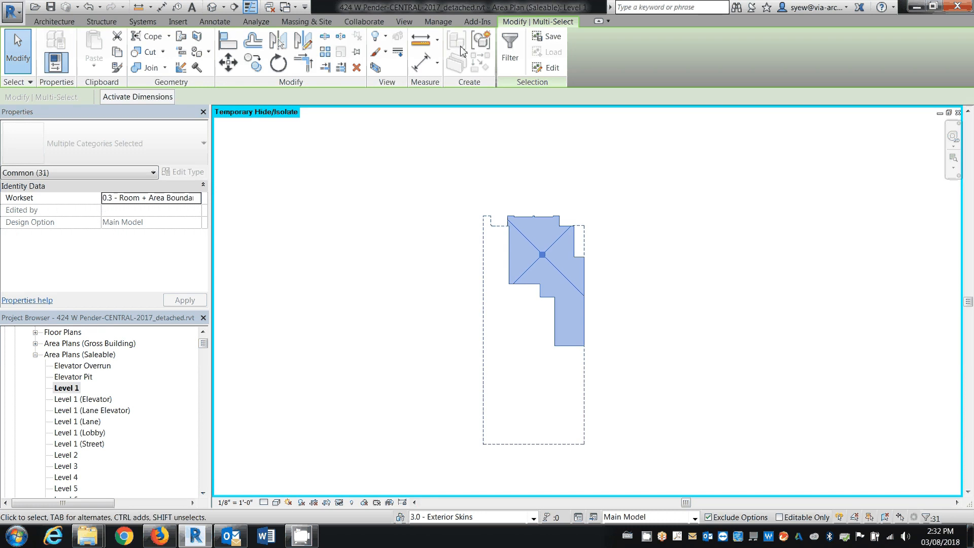
{"action": "left_click", "coordinate": [479, 42]}
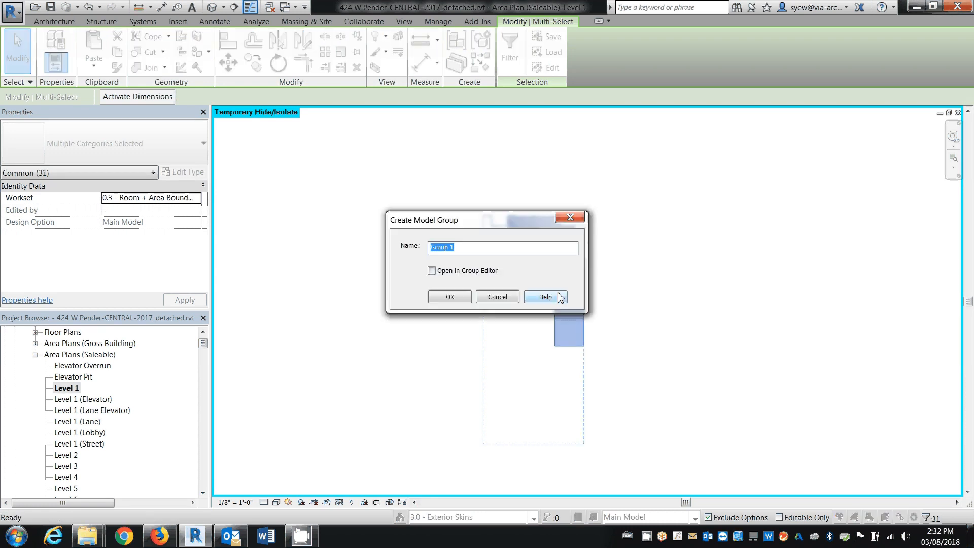
{"action": "type", "text": "Area 1"}
{"action": "key", "text": "Return"}
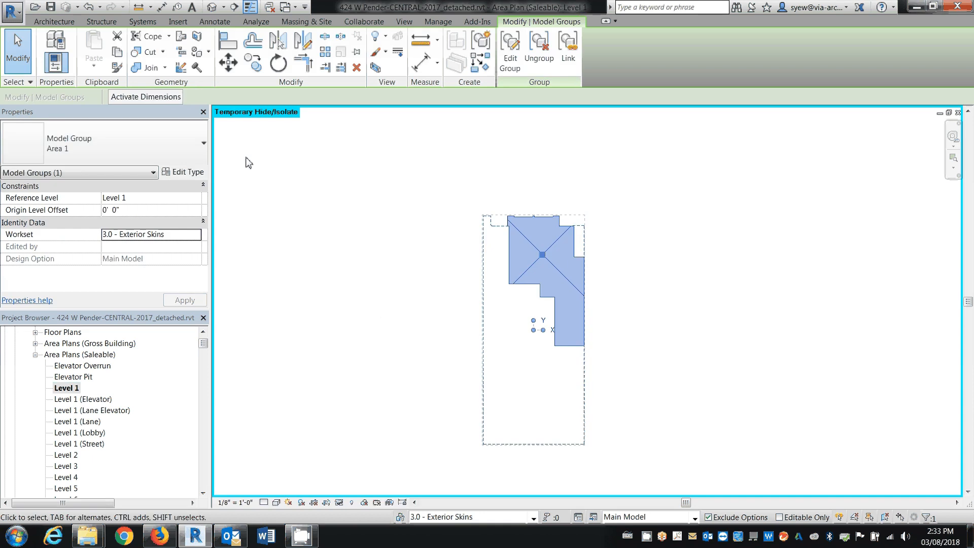
Copy the Area 1 group and paste it aligned to the current view in the Level 1 (Lane) saleable area plan
{"action": "key", "text": "ctrl+c"}
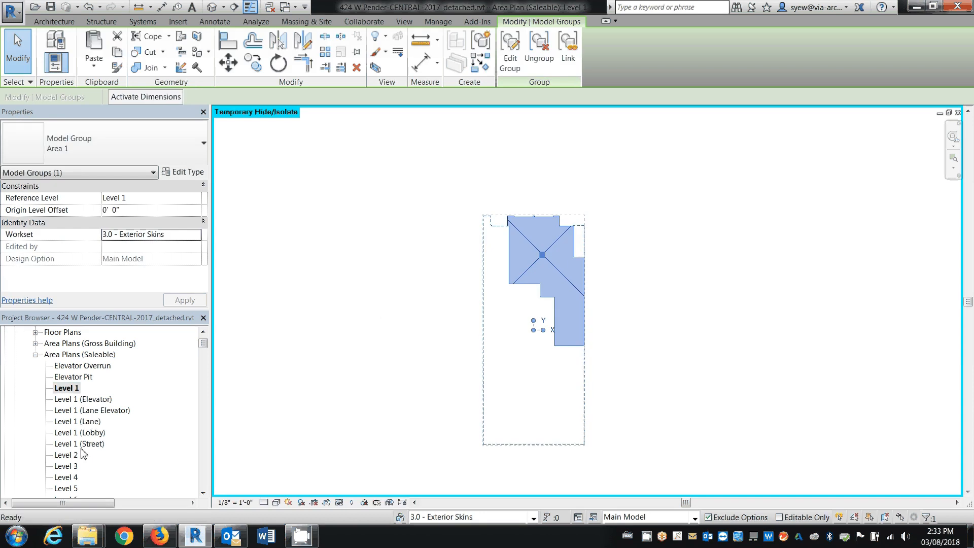
{"action": "left_click", "coordinate": [91, 422]}
{"action": "double_click", "coordinate": [88, 422]}
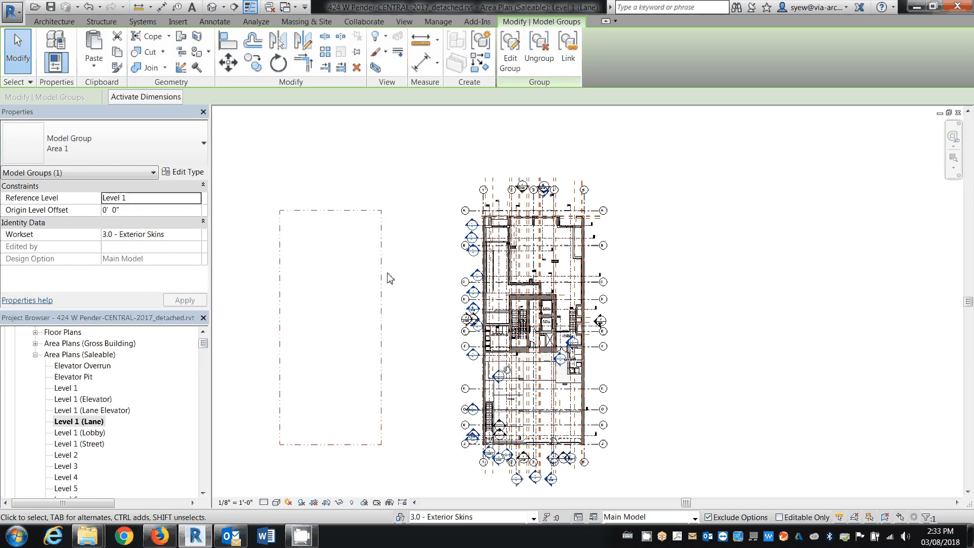
{"action": "left_click", "coordinate": [94, 63]}
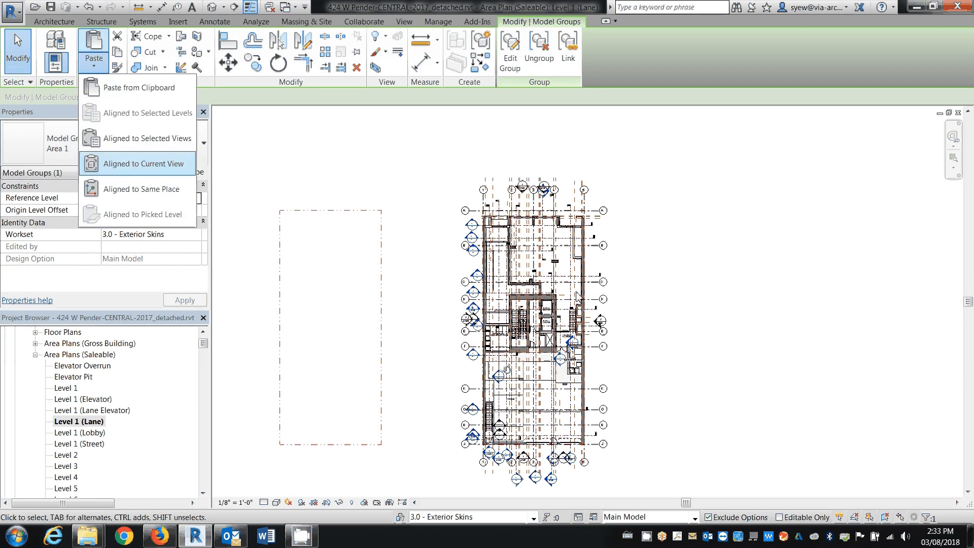
{"action": "scroll", "coordinate": [576, 279], "scroll_direction": "up", "scroll_amount": 1}
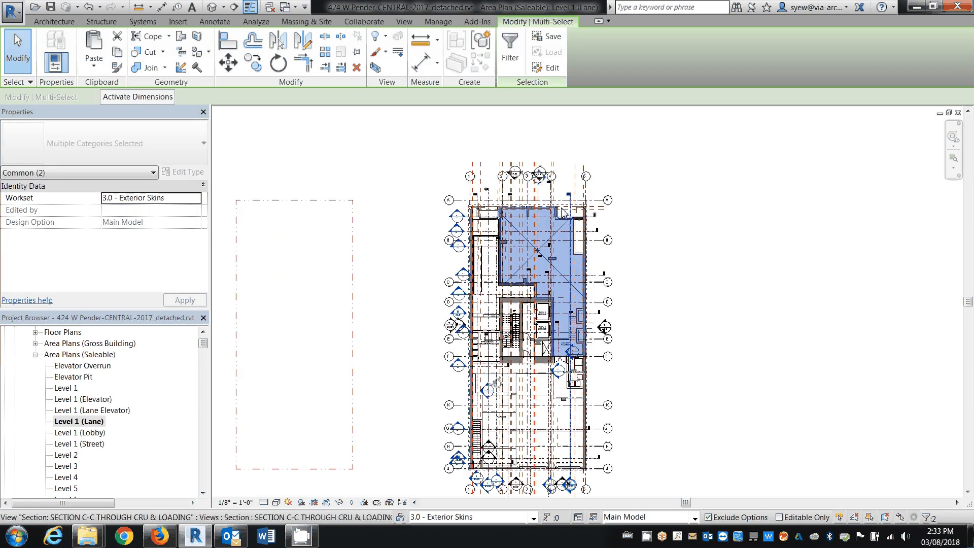
{"action": "scroll", "coordinate": [563, 213], "scroll_direction": "up", "scroll_amount": 4}
{"action": "key", "text": "Escape"}
{"action": "left_click", "coordinate": [605, 209]}
{"action": "scroll", "coordinate": [606, 210], "scroll_direction": "up", "scroll_amount": 2}
{"action": "key", "text": "Escape"}
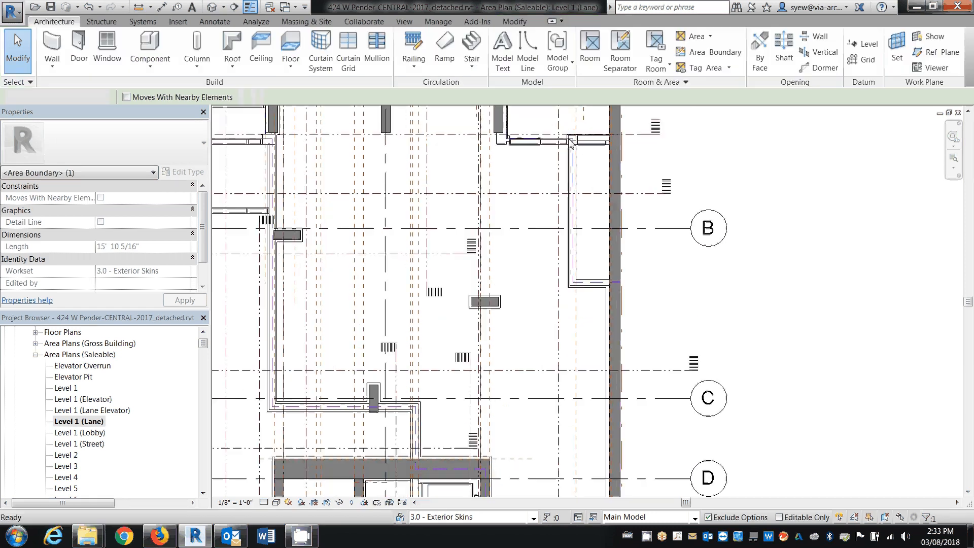
Edit the pasted Area 1 group, shifting the vertical boundary line near grid B outward toward the exterior wall, and finish the edit
{"action": "left_click", "coordinate": [513, 204]}
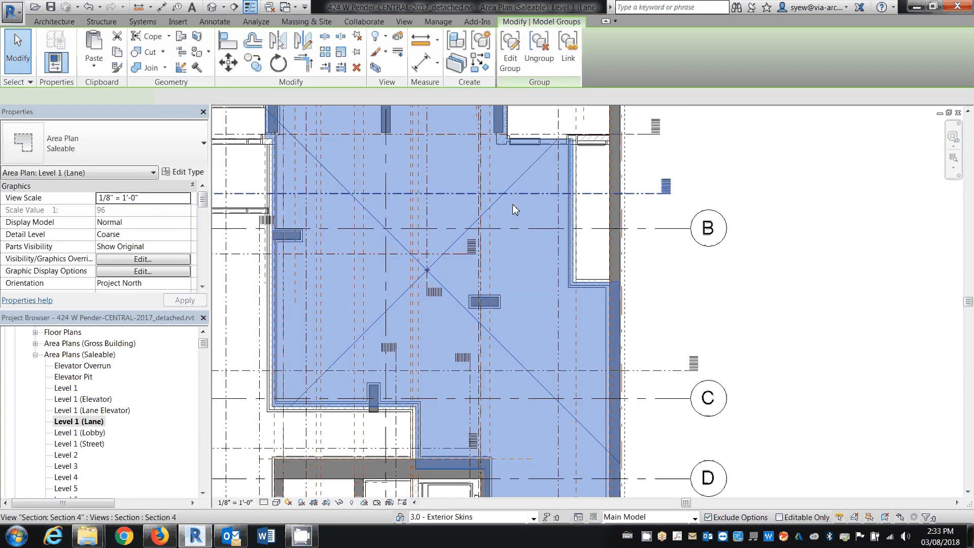
{"action": "double_click", "coordinate": [559, 147]}
{"action": "left_click", "coordinate": [593, 198]}
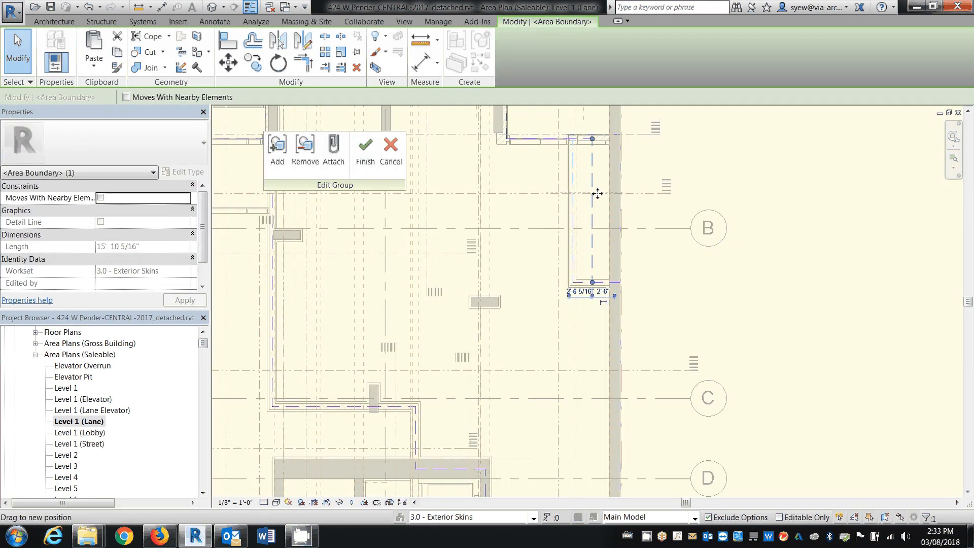
{"action": "left_click_drag", "start_coordinate": [597, 194], "coordinate": [602, 194]}
{"action": "left_click", "coordinate": [365, 152]}
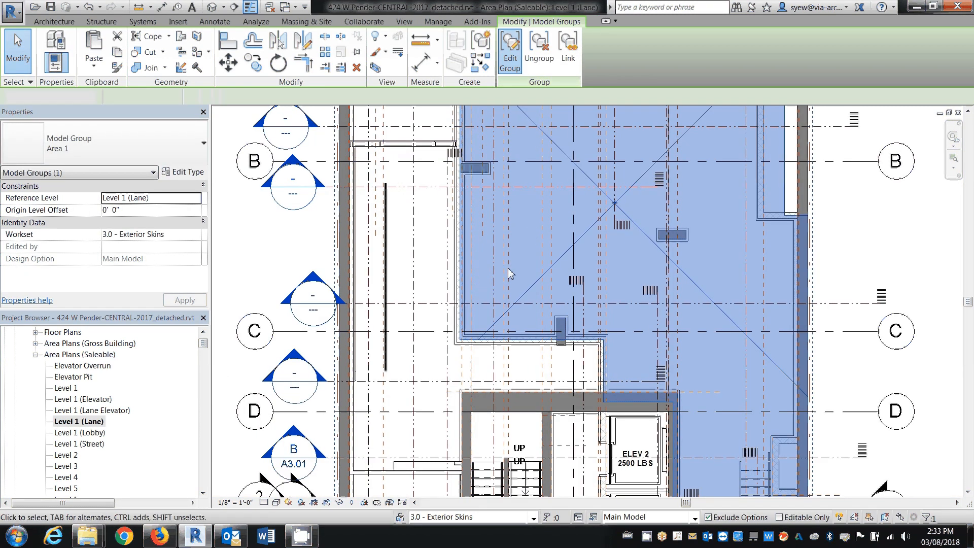
Edit the Area 1 group again, move its long vertical boundary to the opposite exterior wall and finish, accepting the enclosure warning
{"action": "left_click", "coordinate": [510, 54]}
{"action": "left_click", "coordinate": [354, 303]}
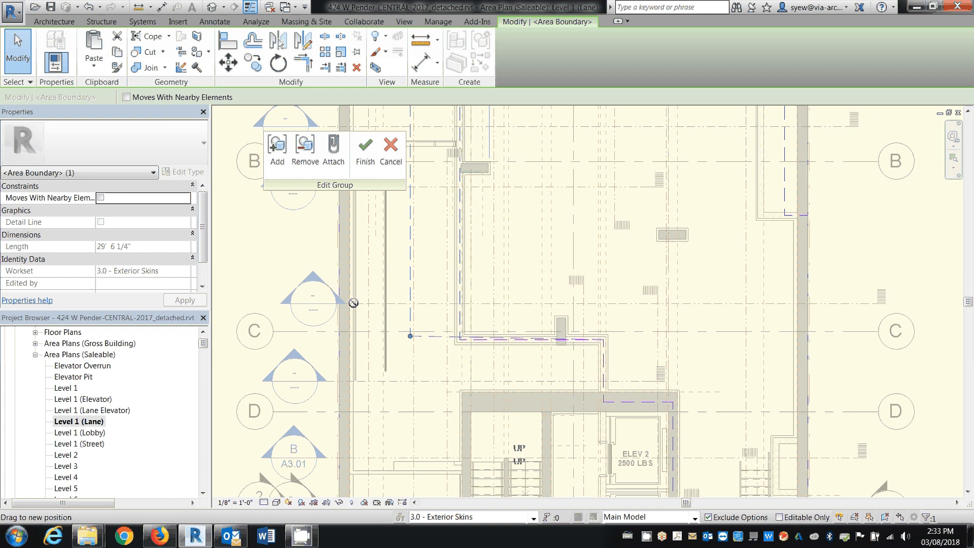
{"action": "left_click_drag", "start_coordinate": [354, 303], "coordinate": [350, 304]}
{"action": "left_click", "coordinate": [739, 327]}
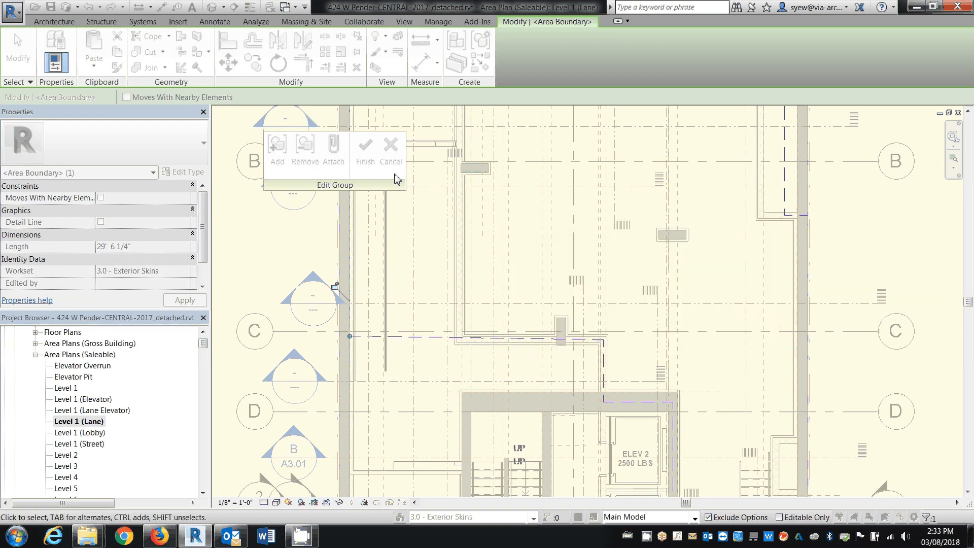
{"action": "left_click", "coordinate": [362, 149]}
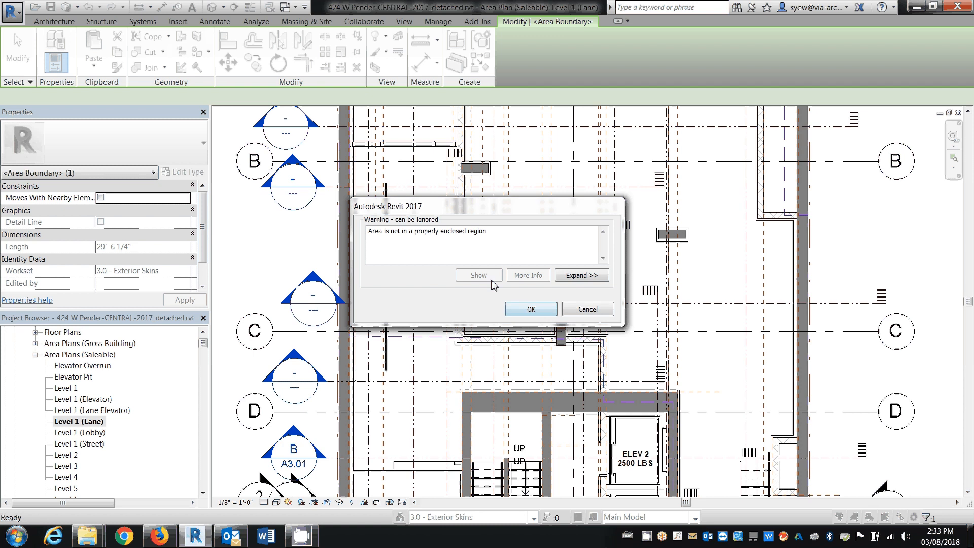
{"action": "left_click", "coordinate": [513, 310]}
{"action": "scroll", "coordinate": [459, 272], "scroll_direction": "down", "scroll_amount": 2}
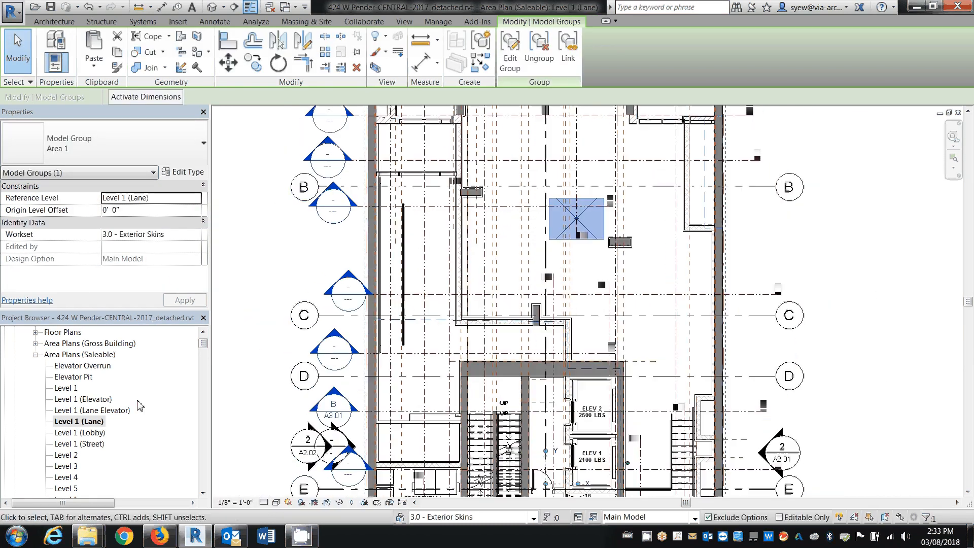
In the Level 1 area plan, edit the Area 1 group to close the gap in the area's upper boundary, then finish and deselect it
{"action": "double_click", "coordinate": [66, 387]}
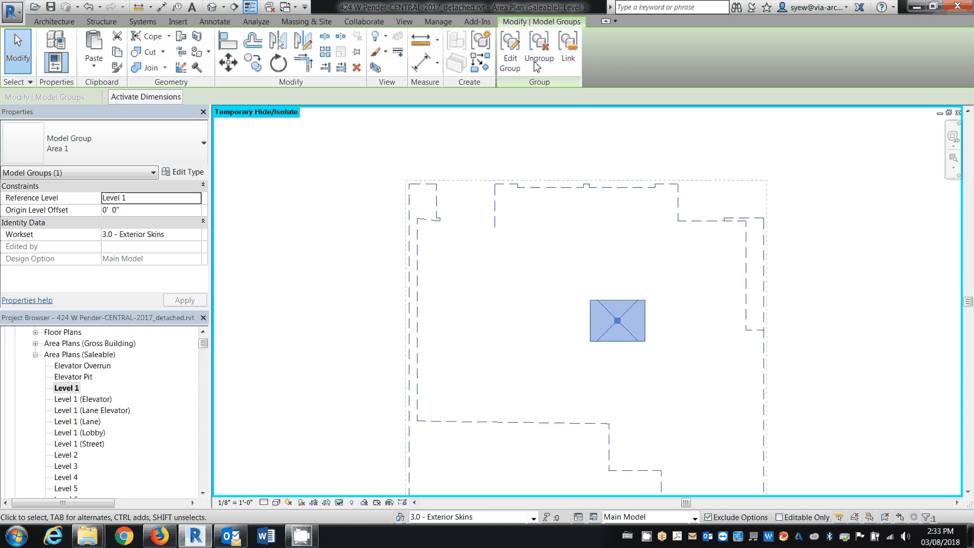
{"action": "left_click", "coordinate": [510, 50]}
{"action": "left_click", "coordinate": [439, 222]}
{"action": "left_click_drag", "start_coordinate": [440, 224], "coordinate": [495, 227]}
{"action": "left_click", "coordinate": [437, 133]}
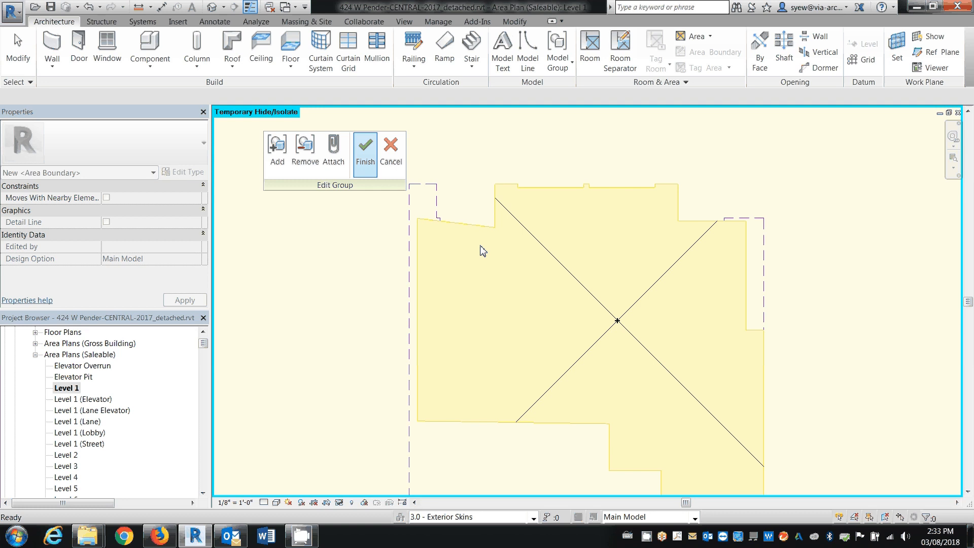
{"action": "left_click", "coordinate": [366, 147]}
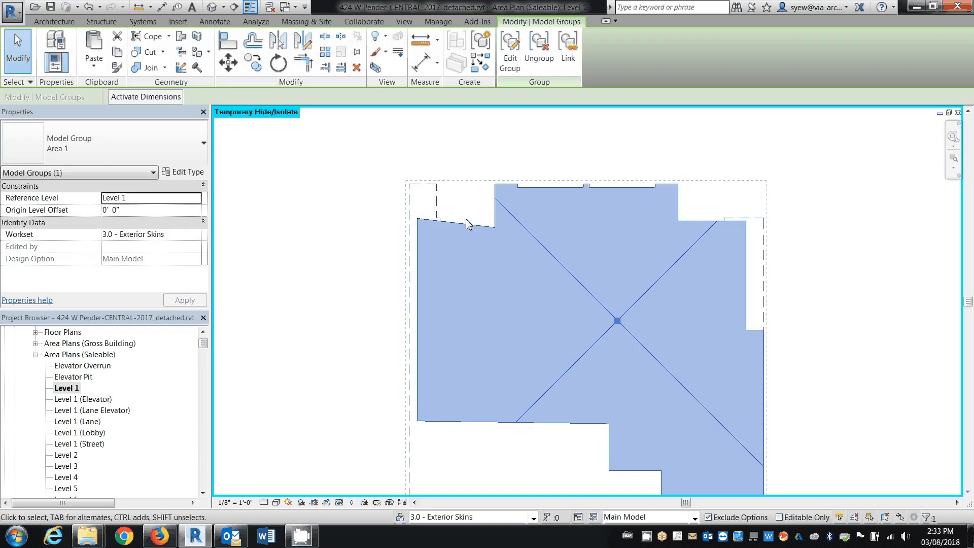
{"action": "left_click", "coordinate": [473, 202]}
{"action": "scroll", "coordinate": [500, 179], "scroll_direction": "down", "scroll_amount": 2}
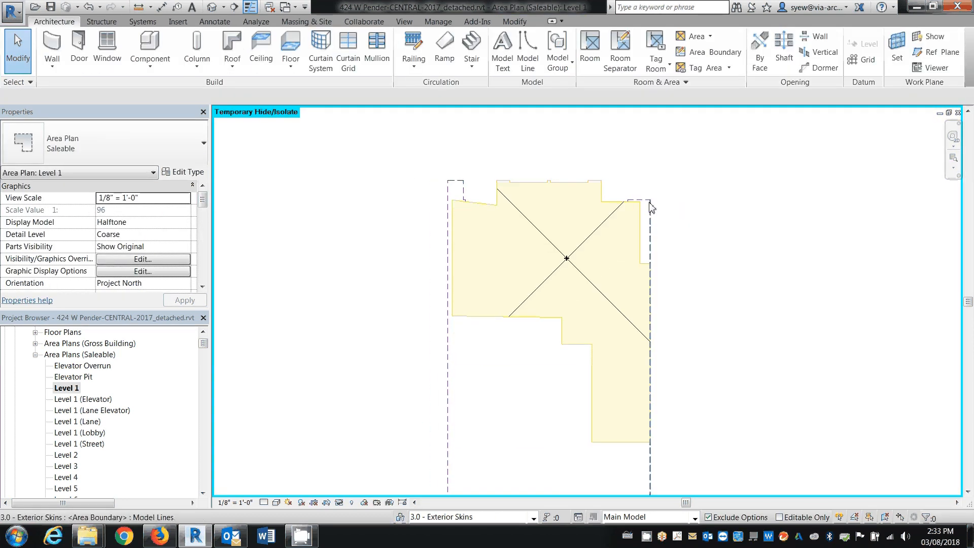
{"action": "left_click", "coordinate": [651, 208]}
{"action": "middle_click_drag", "start_coordinate": [599, 449], "coordinate": [562, 343]}
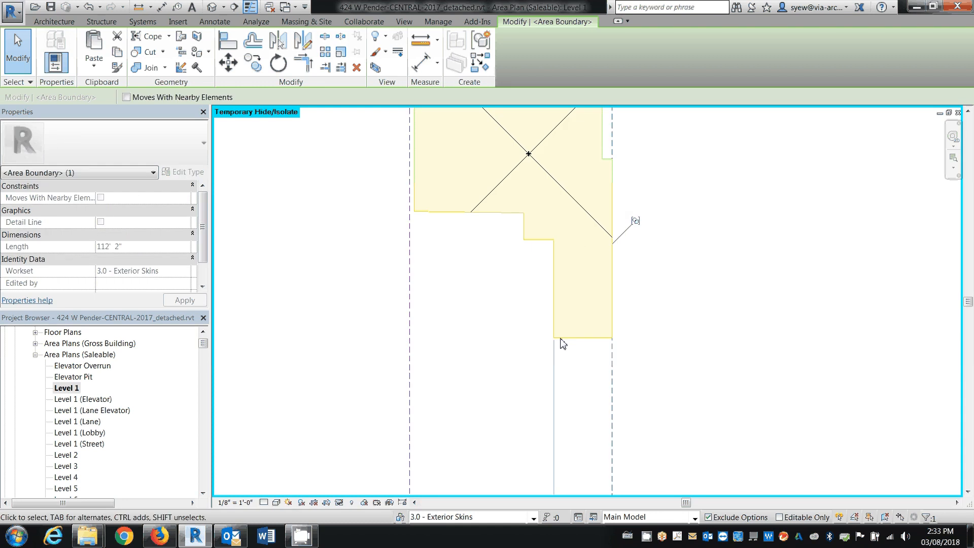
{"action": "left_click", "coordinate": [562, 344]}
{"action": "left_click", "coordinate": [563, 339]}
{"action": "key", "text": "Escape"}
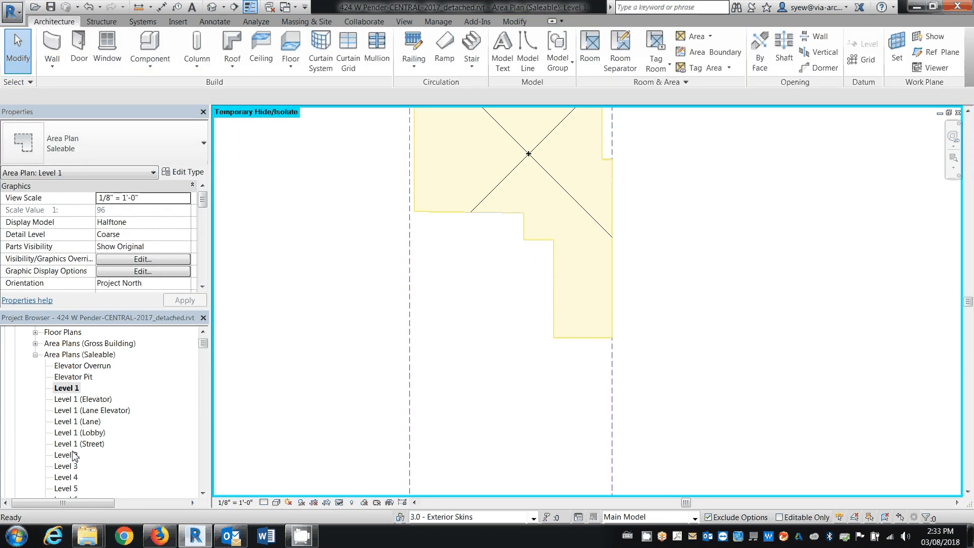
Open the Level 2 saleable area plan and show the shared boundary between units 202 and 203 up close
{"action": "double_click", "coordinate": [66, 455]}
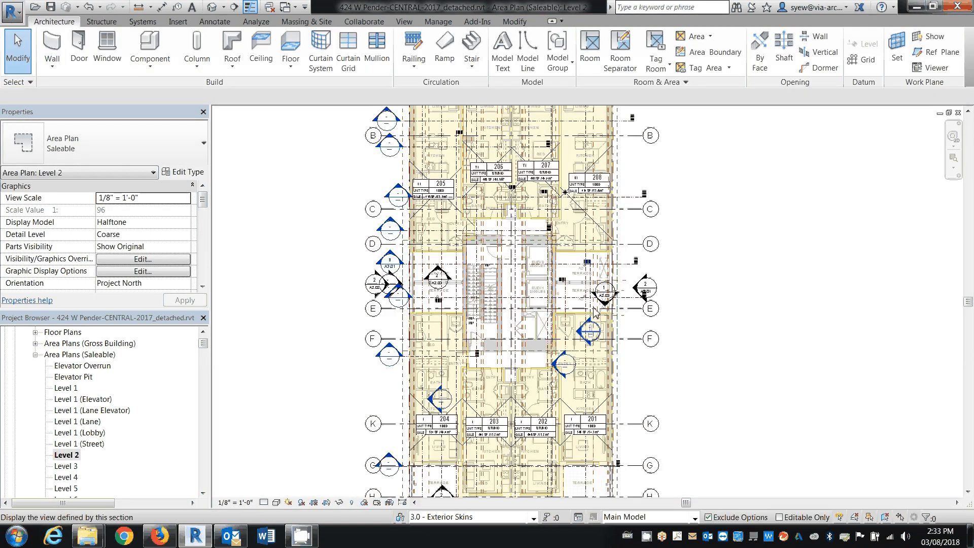
{"action": "left_click", "coordinate": [620, 338]}
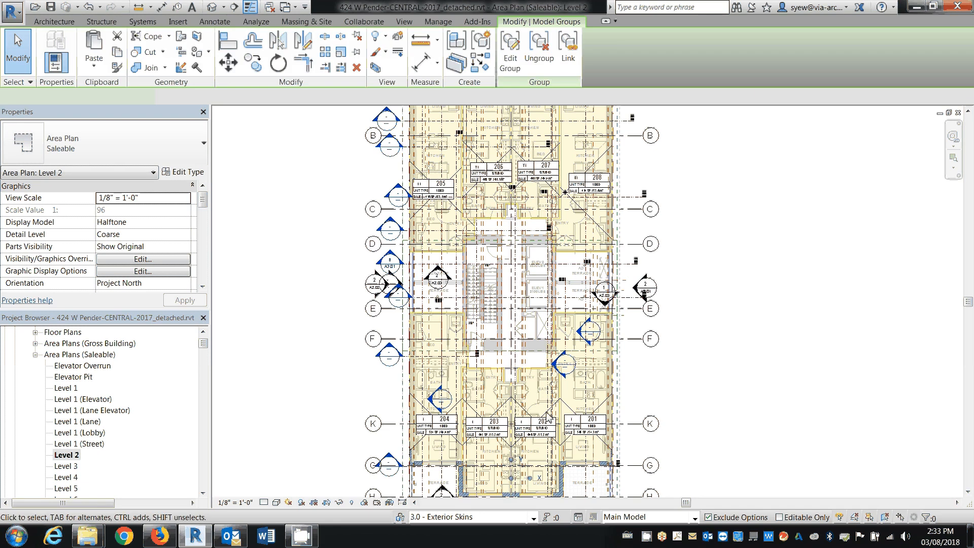
{"action": "key", "text": "Escape"}
{"action": "middle_click_drag", "start_coordinate": [522, 412], "coordinate": [530, 296]}
{"action": "scroll", "coordinate": [530, 295], "scroll_direction": "up", "scroll_amount": 1}
{"action": "scroll", "coordinate": [514, 257], "scroll_direction": "up", "scroll_amount": 6}
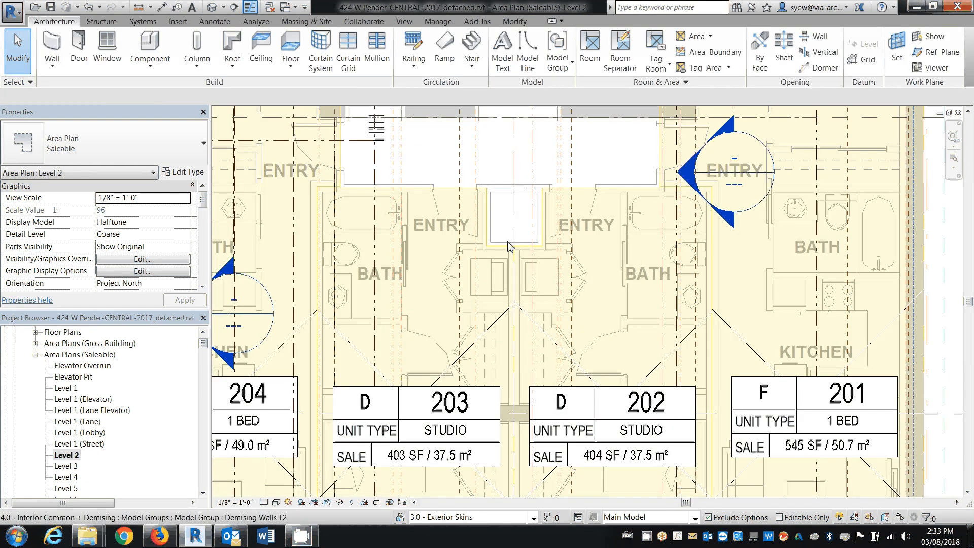
Select the boundary line between units 202 and 203 and temporarily isolate the area boundary category in the Level 2 plan
{"action": "left_click", "coordinate": [514, 266]}
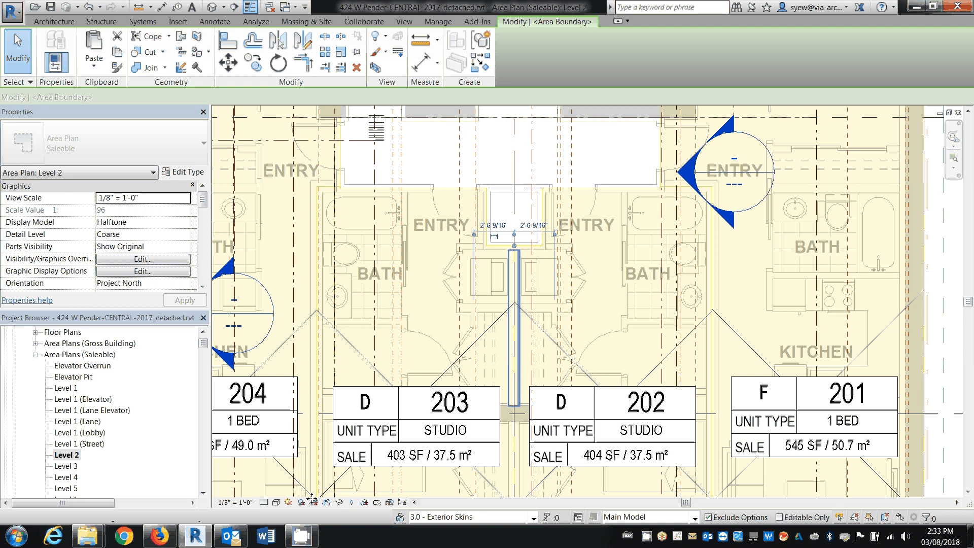
{"action": "left_click", "coordinate": [339, 505]}
{"action": "left_click", "coordinate": [359, 433]}
{"action": "scroll", "coordinate": [462, 309], "scroll_direction": "down", "scroll_amount": 3}
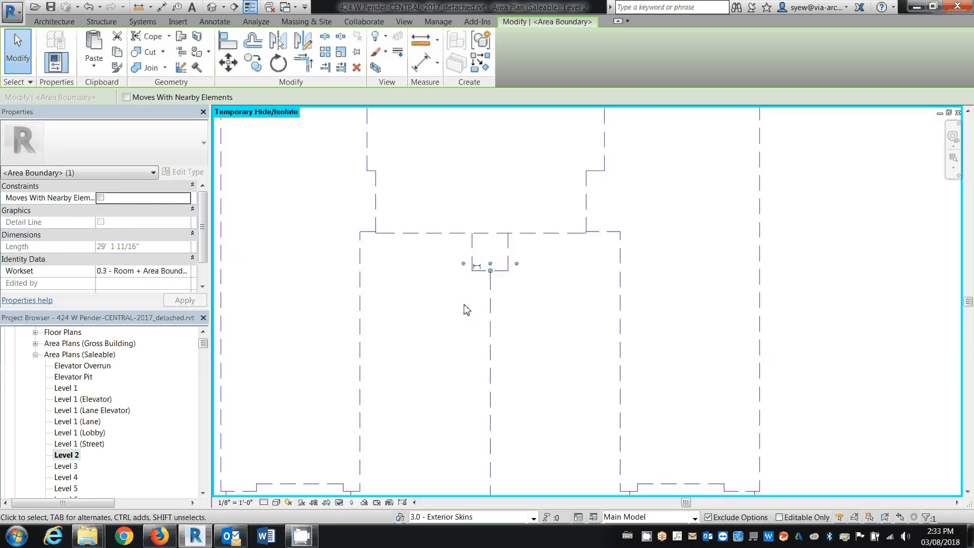
Deselect the boundary line and reset the temporary category isolation in the Level 2 plan
{"action": "scroll", "coordinate": [463, 306], "scroll_direction": "down", "scroll_amount": 2}
{"action": "left_click", "coordinate": [401, 446]}
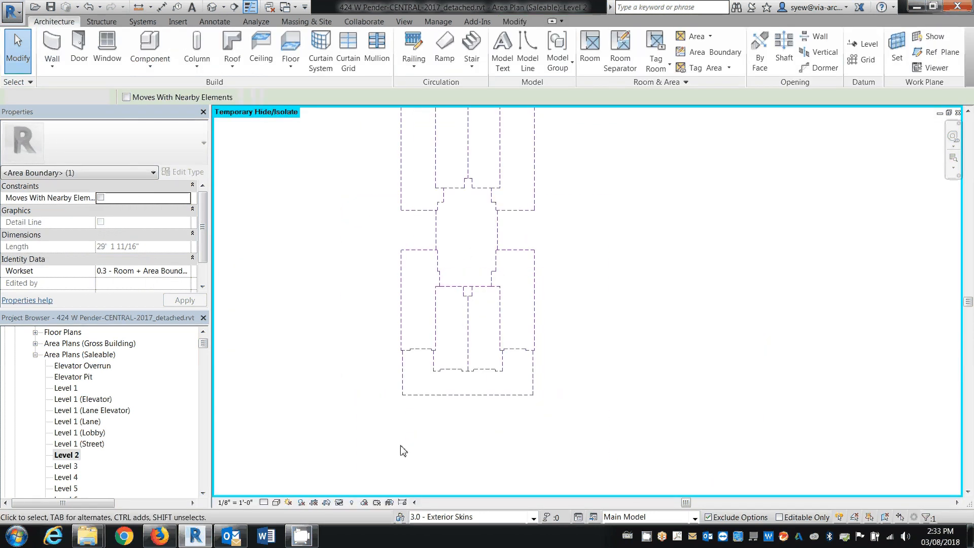
{"action": "left_click", "coordinate": [339, 504]}
{"action": "left_click", "coordinate": [360, 489]}
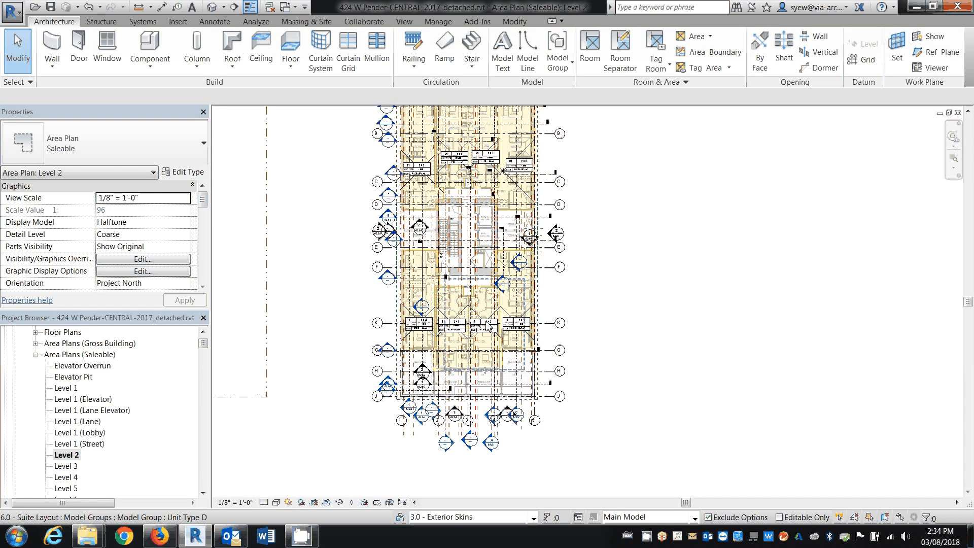
Select the boundary lines beside units 202 and 203 together with the unit 203 area, and temporarily isolate their categories
{"action": "scroll", "coordinate": [489, 327], "scroll_direction": "up", "scroll_amount": 3}
{"action": "scroll", "coordinate": [486, 303], "scroll_direction": "up", "scroll_amount": 4}
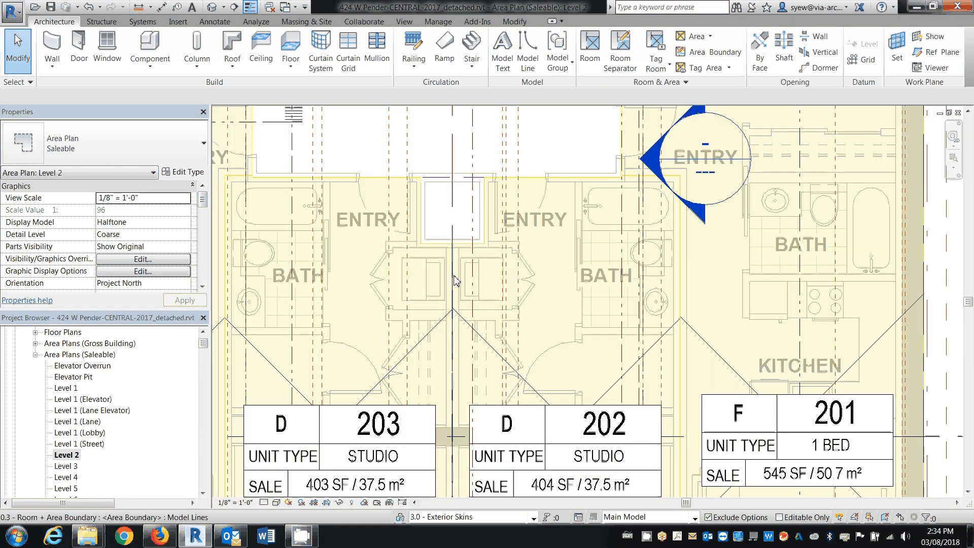
{"action": "left_click", "coordinate": [453, 280]}
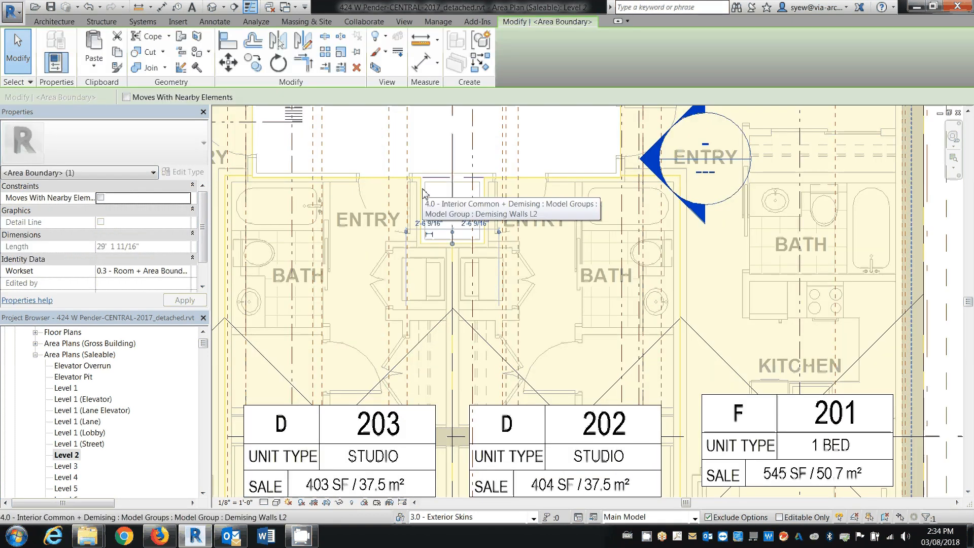
{"action": "left_click", "coordinate": [421, 192], "text": "ctrl"}
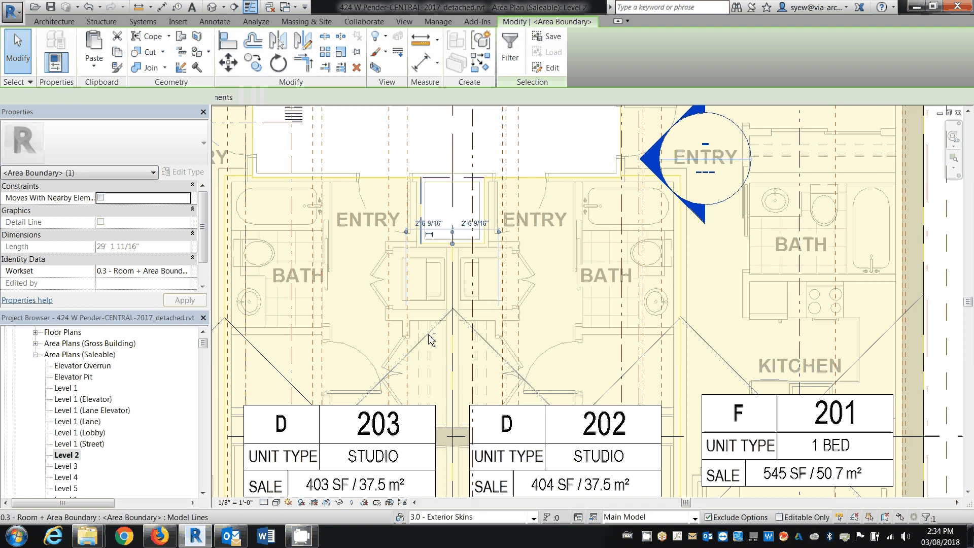
{"action": "left_click", "coordinate": [363, 404], "text": "ctrl"}
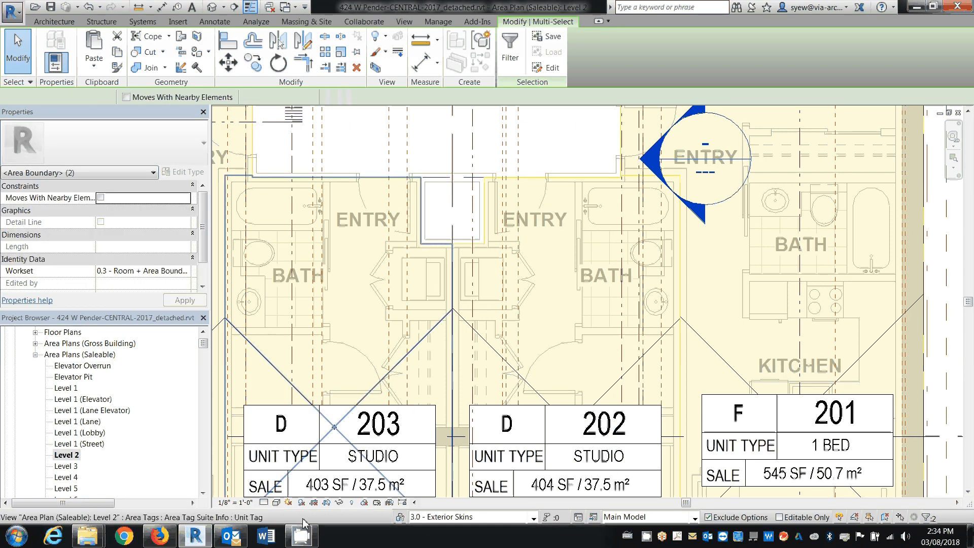
{"action": "left_click", "coordinate": [339, 502]}
{"action": "left_click", "coordinate": [376, 429]}
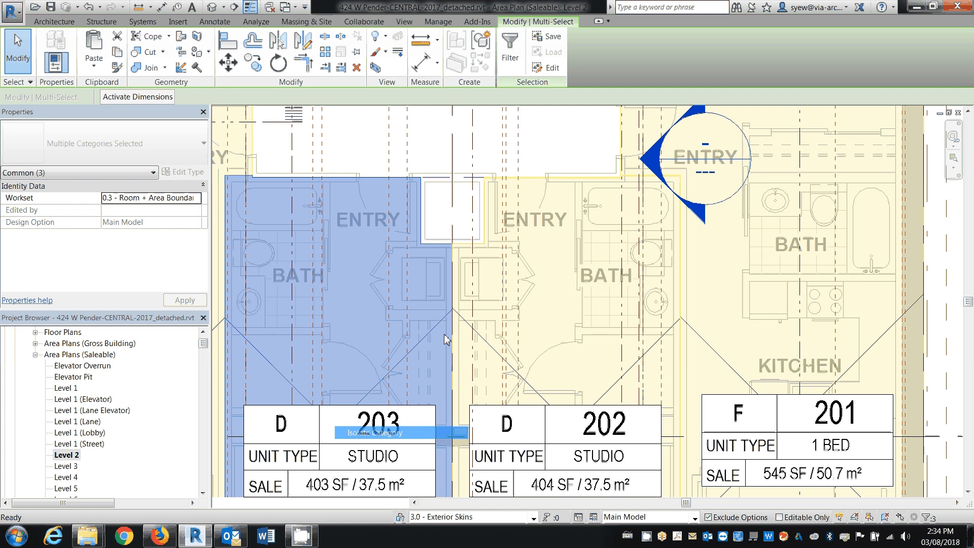
Select all isolated areas and boundaries on Level 2 and create a model group named Area - Level 2
{"action": "scroll", "coordinate": [469, 348], "scroll_direction": "down", "scroll_amount": 5}
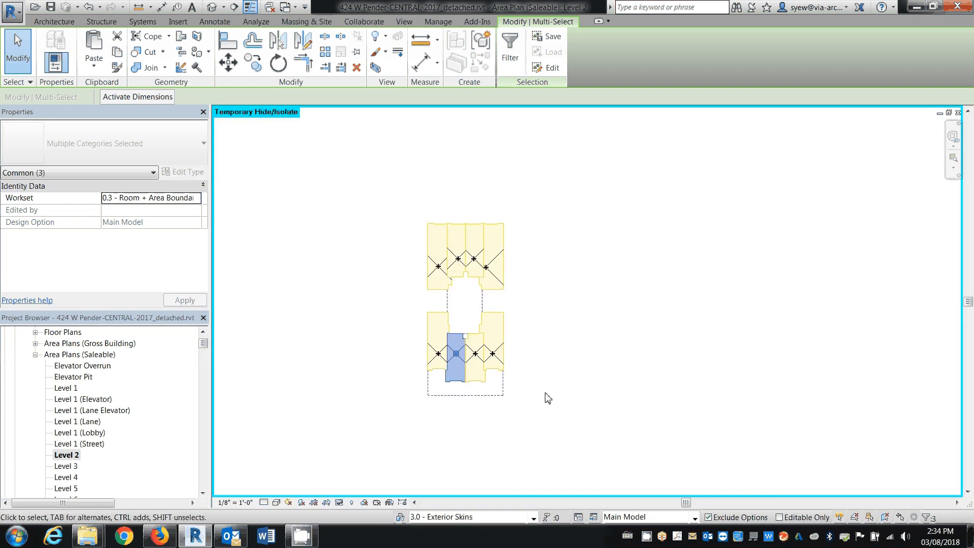
{"action": "left_click_drag", "start_coordinate": [545, 393], "coordinate": [366, 193]}
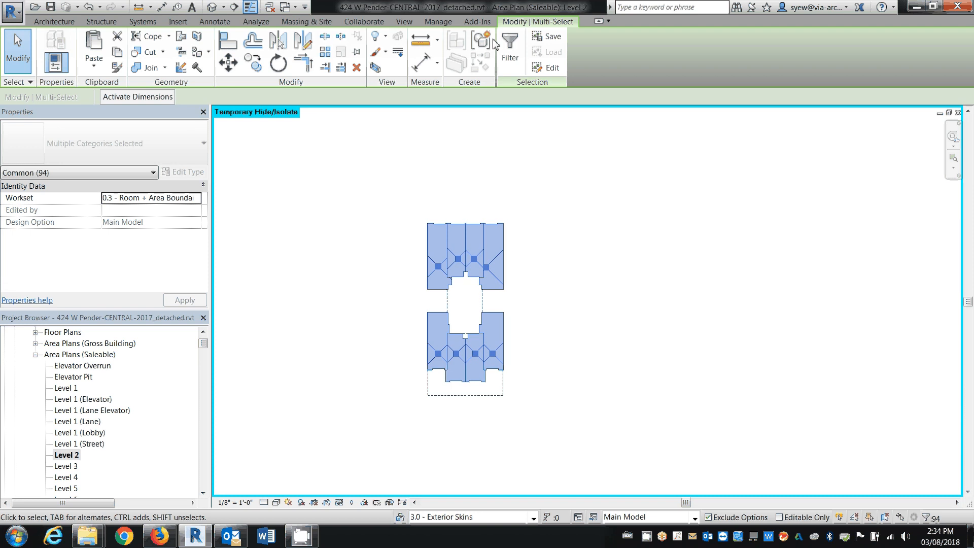
{"action": "key", "text": "g"}
{"action": "key", "text": "p"}
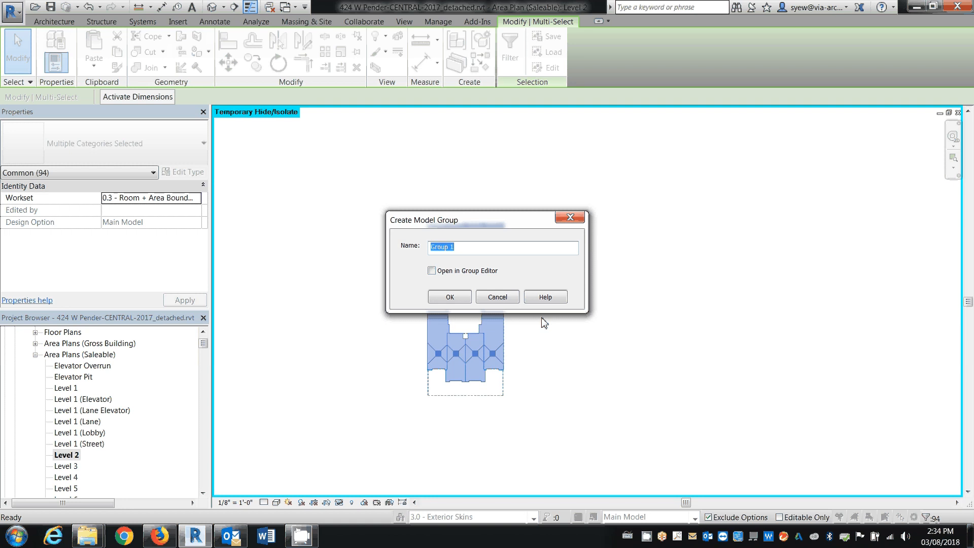
{"action": "type", "text": "Area - Level 2"}
{"action": "key", "text": "Return"}
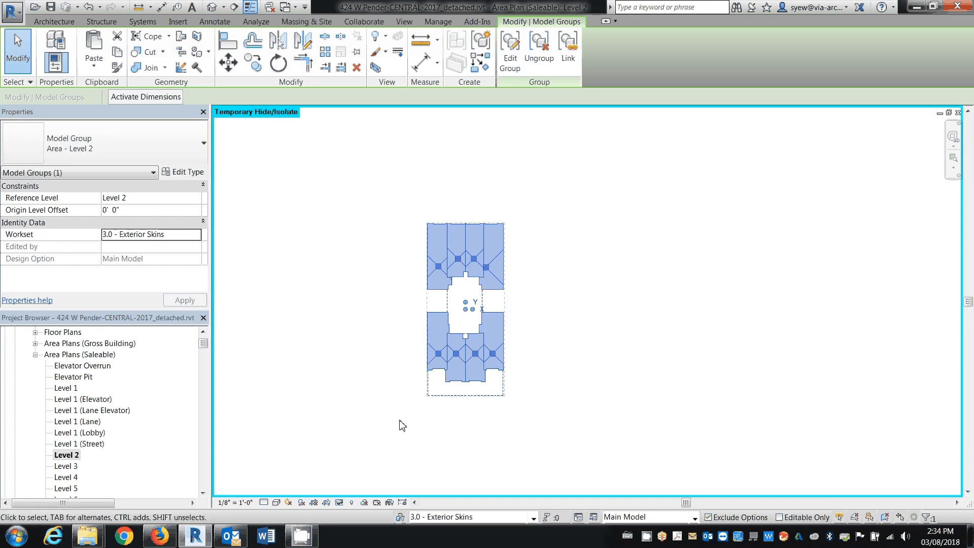
Copy the Area - Level 2 group and paste it in alignment into the Level 4 saleable area plan
{"action": "left_click", "coordinate": [67, 465]}
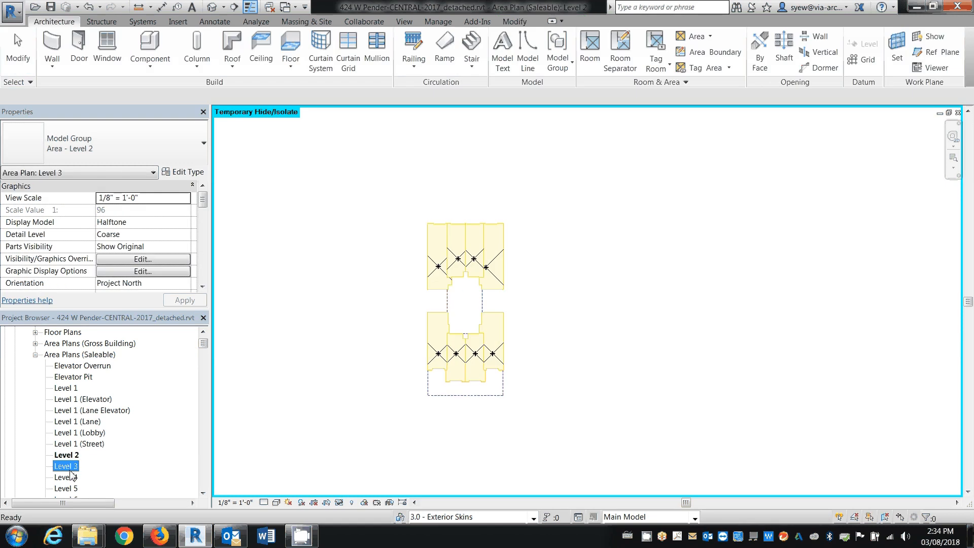
{"action": "double_click", "coordinate": [68, 467]}
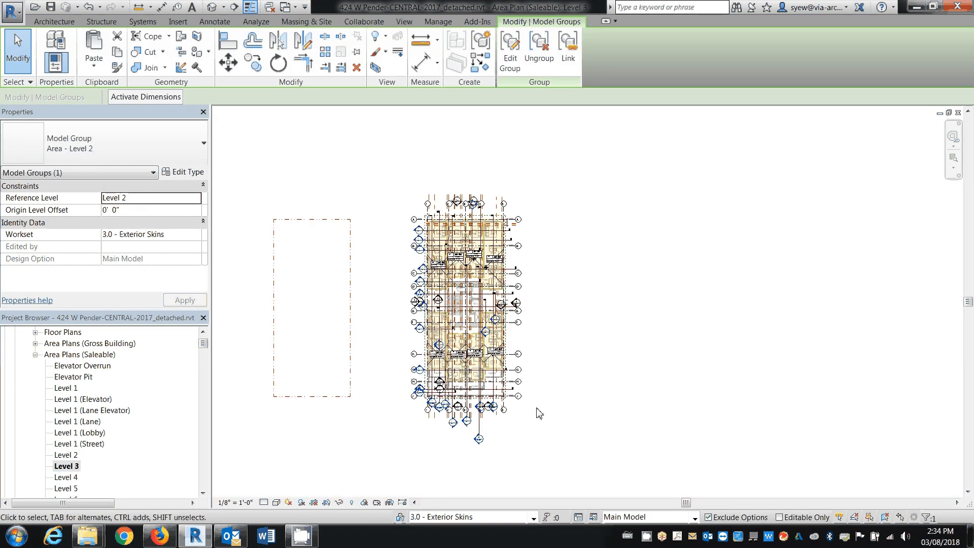
{"action": "scroll", "coordinate": [539, 414], "scroll_direction": "up", "scroll_amount": 3}
{"action": "scroll", "coordinate": [464, 381], "scroll_direction": "up", "scroll_amount": 2}
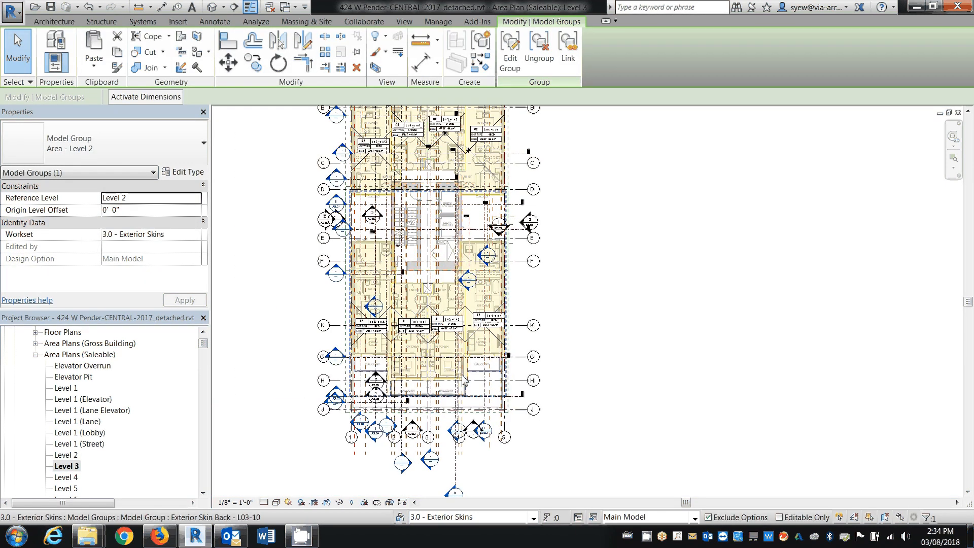
{"action": "double_click", "coordinate": [71, 478]}
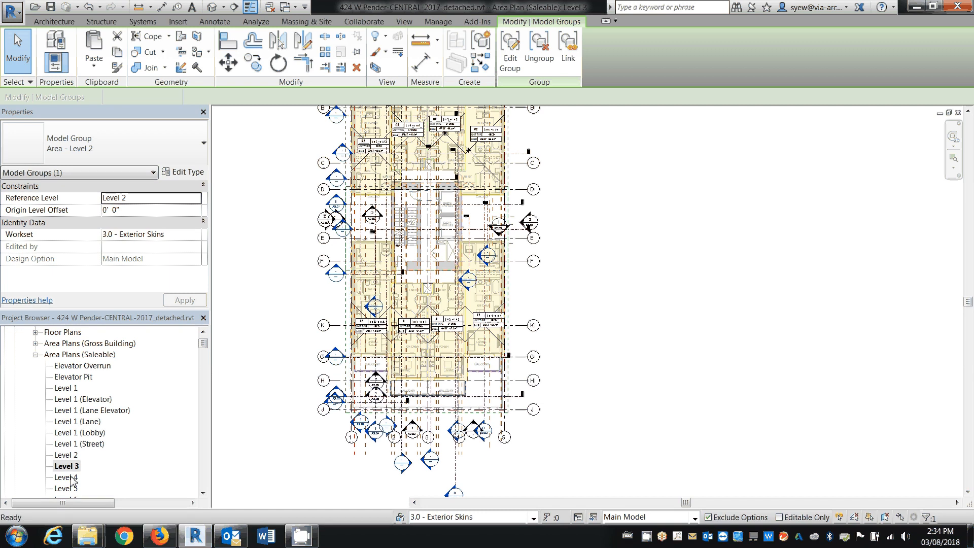
{"action": "left_click", "coordinate": [86, 72]}
{"action": "left_click", "coordinate": [143, 164]}
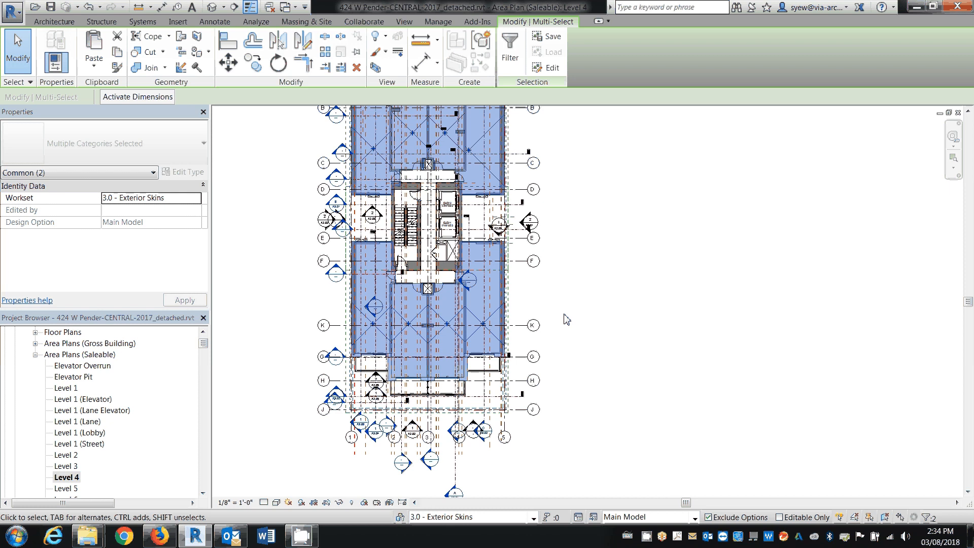
Deselect the pasted group and examine its area boundaries around the stair and elevator core on Level 4
{"action": "key", "text": "Escape"}
{"action": "left_click", "coordinate": [468, 326]}
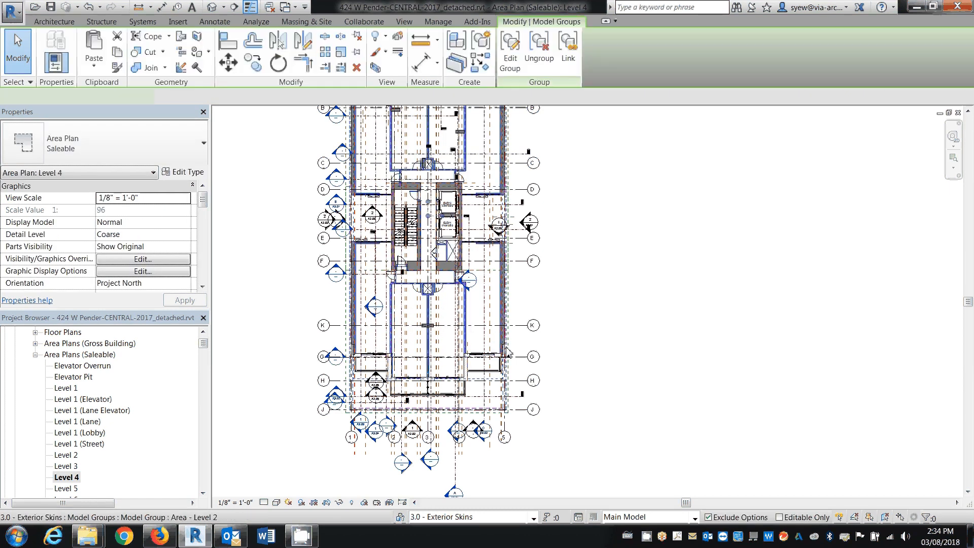
{"action": "key", "text": "Escape"}
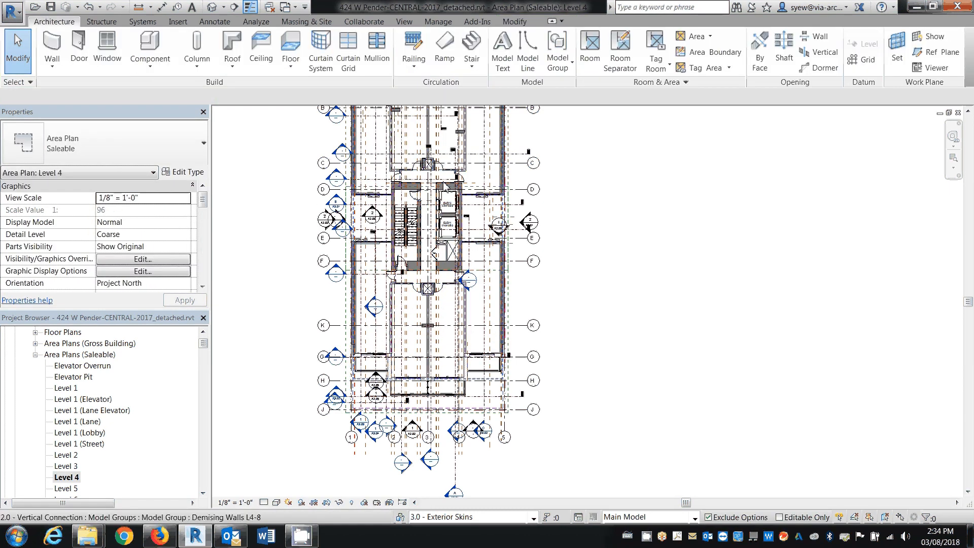
{"action": "scroll", "coordinate": [369, 206], "scroll_direction": "up", "scroll_amount": 5}
{"action": "left_click", "coordinate": [352, 211]}
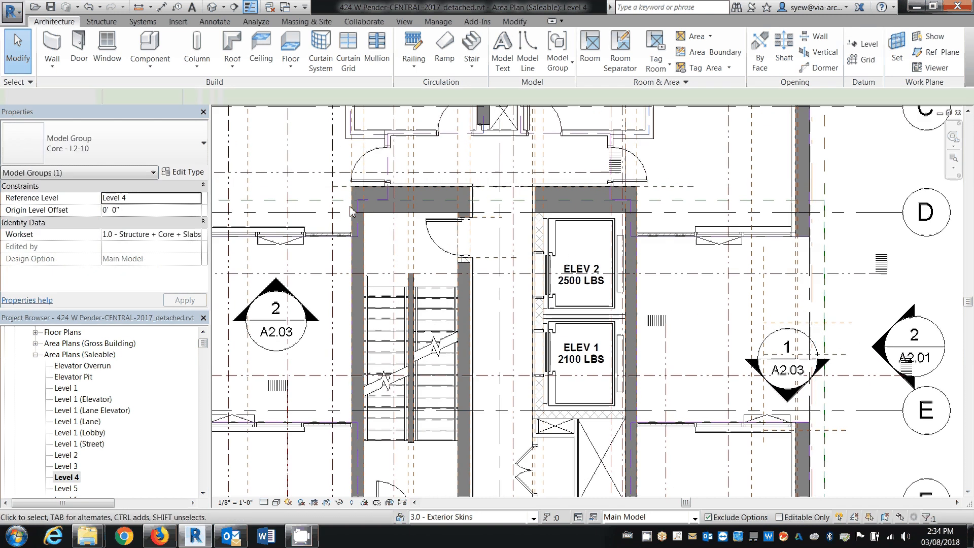
{"action": "key", "text": "Escape"}
{"action": "scroll", "coordinate": [352, 211], "scroll_direction": "up", "scroll_amount": 2}
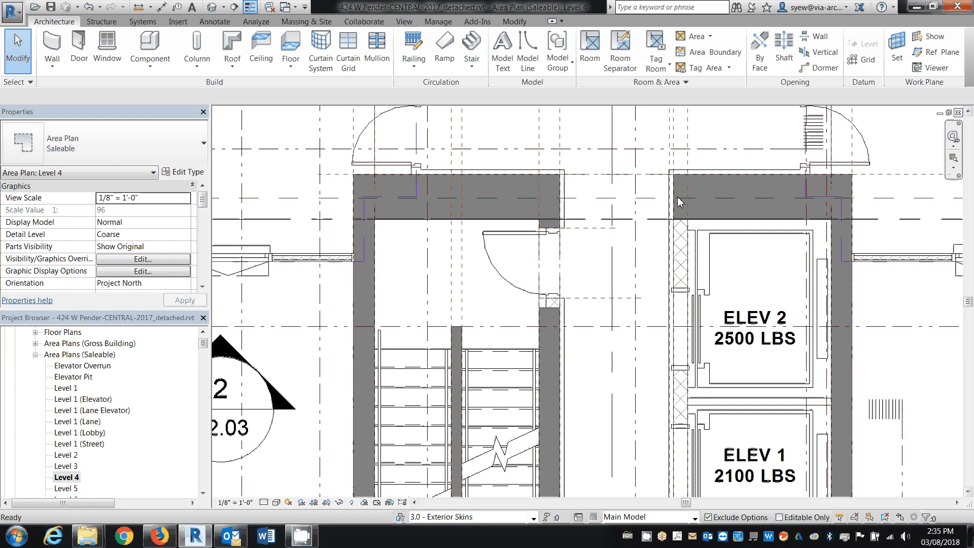
Close all open views of the 424 W Pender project and close the project
{"action": "left_click", "coordinate": [958, 112]}
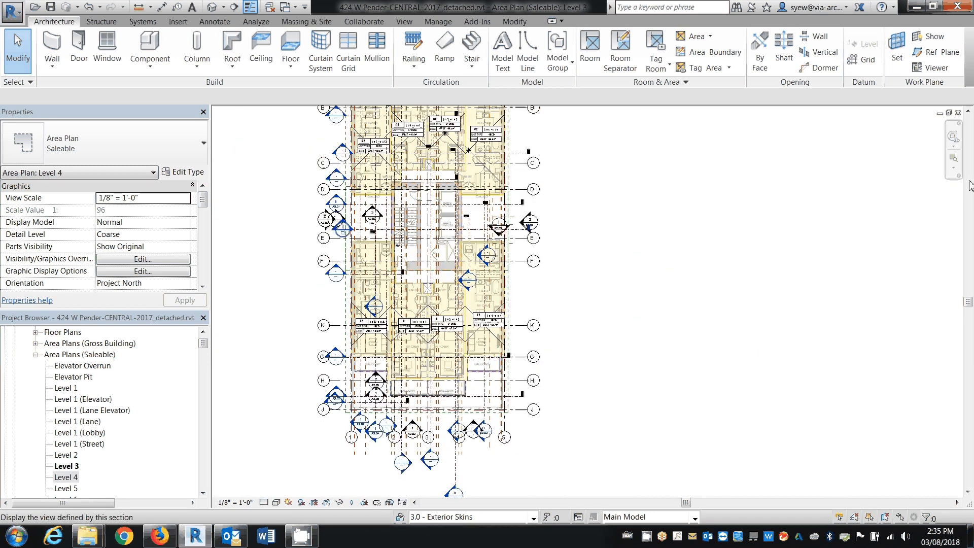
{"action": "left_click", "coordinate": [958, 112]}
{"action": "left_click", "coordinate": [958, 113]}
{"action": "left_click", "coordinate": [958, 112]}
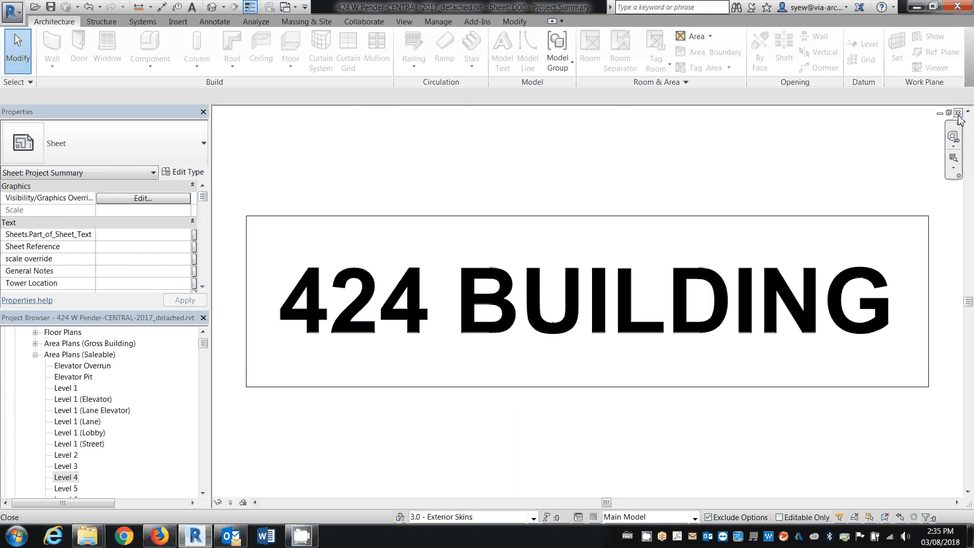
{"action": "left_click", "coordinate": [958, 114]}
{"action": "left_click", "coordinate": [530, 275]}
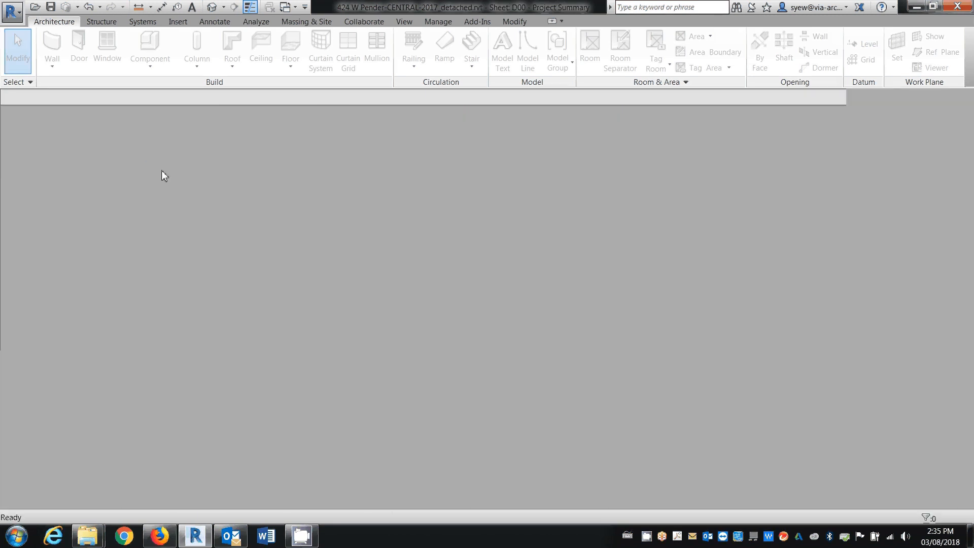
Open 36653-Aviara II-CENTRAL-2017.rvt from the Aviara project folder, detached from central and with the option to specify worksets
{"action": "key", "text": "ctrl+o"}
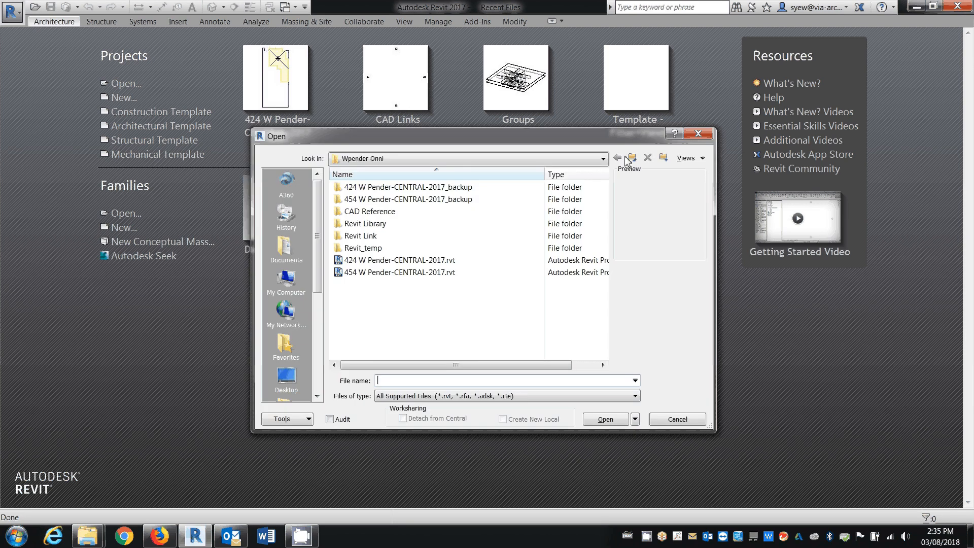
{"action": "left_click", "coordinate": [631, 159]}
{"action": "left_click", "coordinate": [347, 190]}
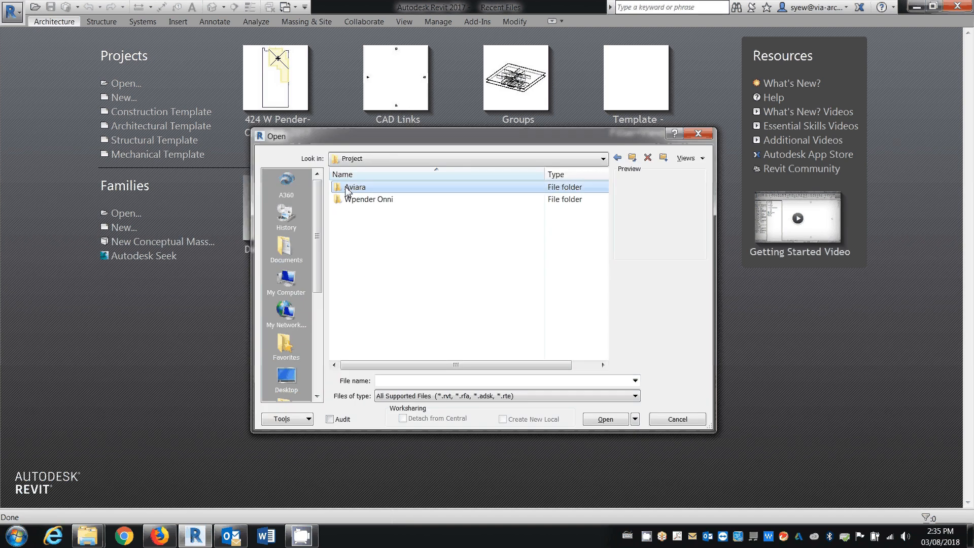
{"action": "double_click", "coordinate": [347, 190]}
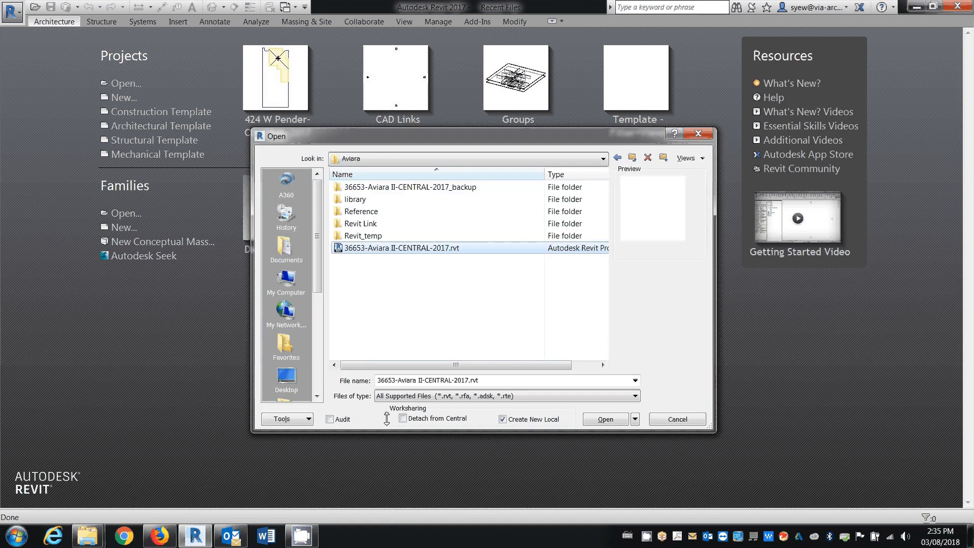
{"action": "left_click", "coordinate": [403, 419]}
{"action": "left_click", "coordinate": [603, 421]}
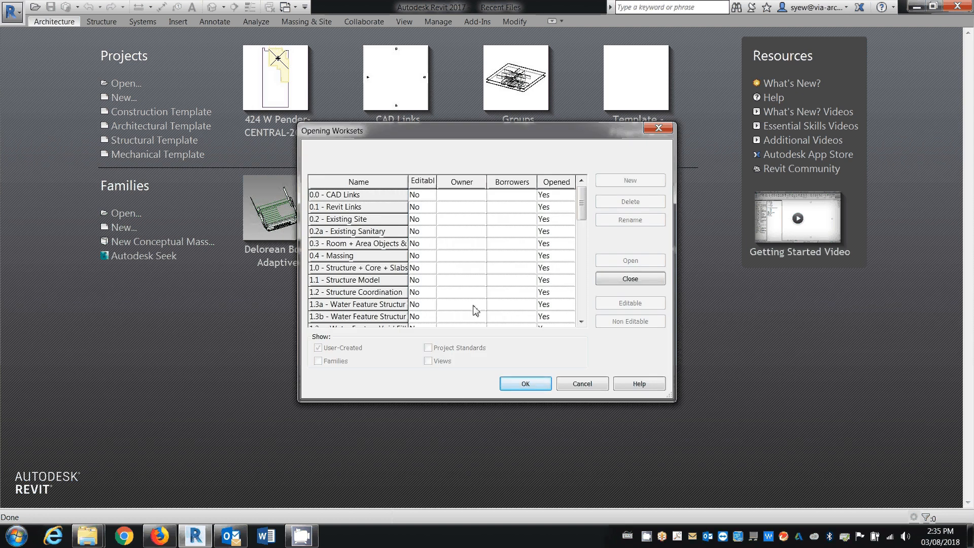
Set all worksets, down to Workset1, to closed and proceed with opening the detached Aviara II project
{"action": "scroll", "coordinate": [395, 226], "scroll_direction": "down", "scroll_amount": 5}
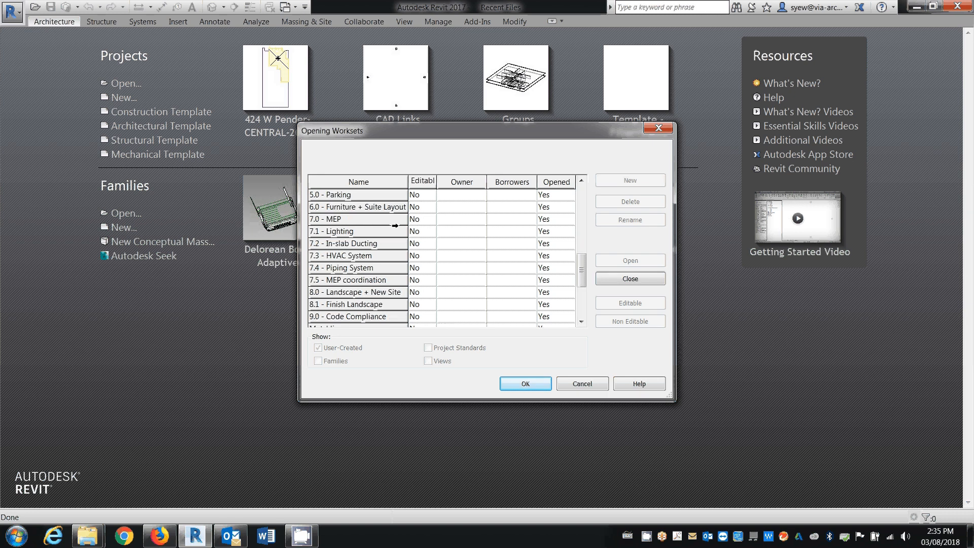
{"action": "scroll", "coordinate": [369, 309], "scroll_direction": "down", "scroll_amount": 3}
{"action": "left_click", "coordinate": [369, 307], "text": "shift"}
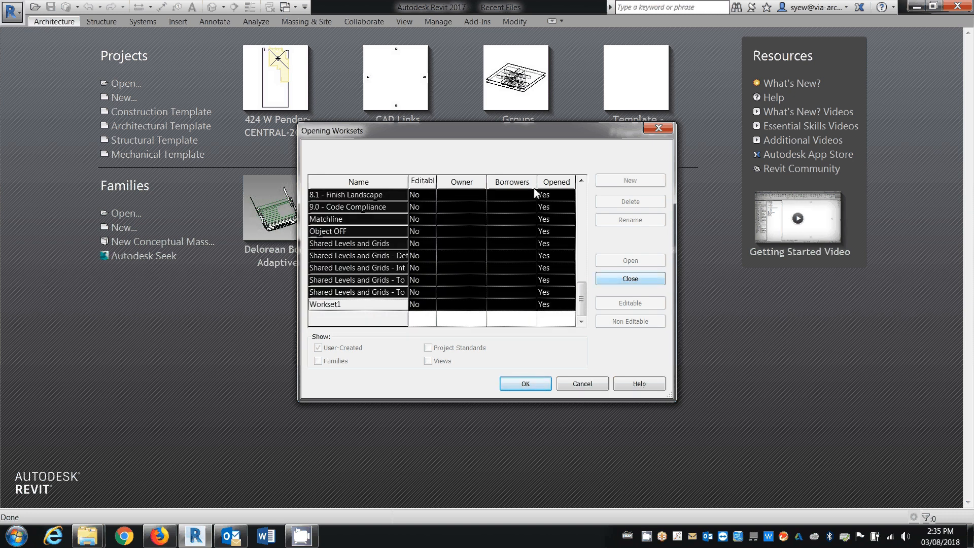
{"action": "left_click", "coordinate": [632, 282]}
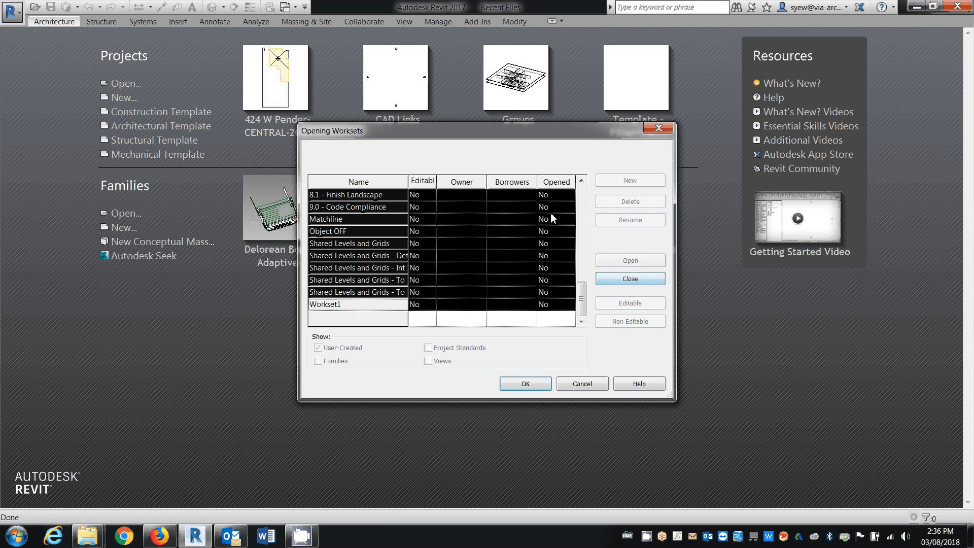
{"action": "key", "text": "Return"}
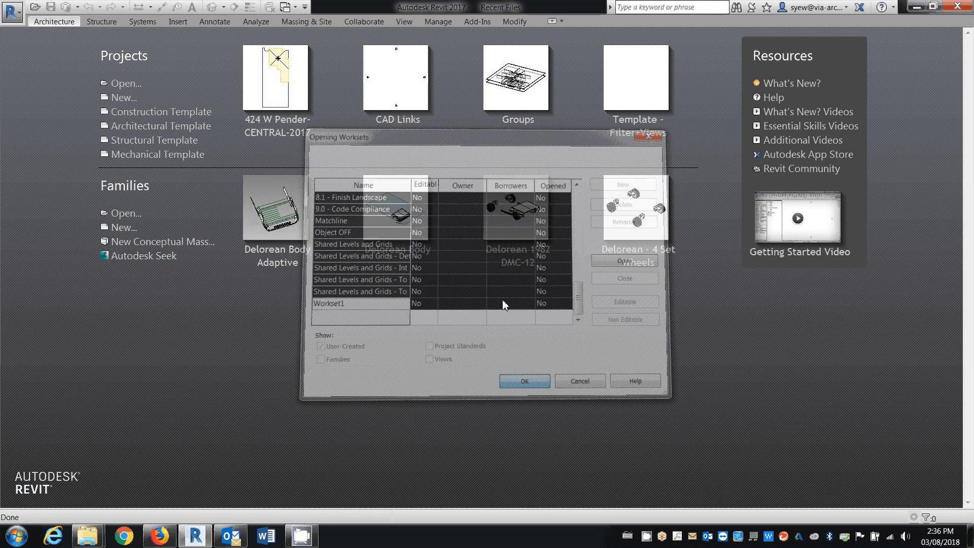
{"action": "left_click", "coordinate": [405, 301]}
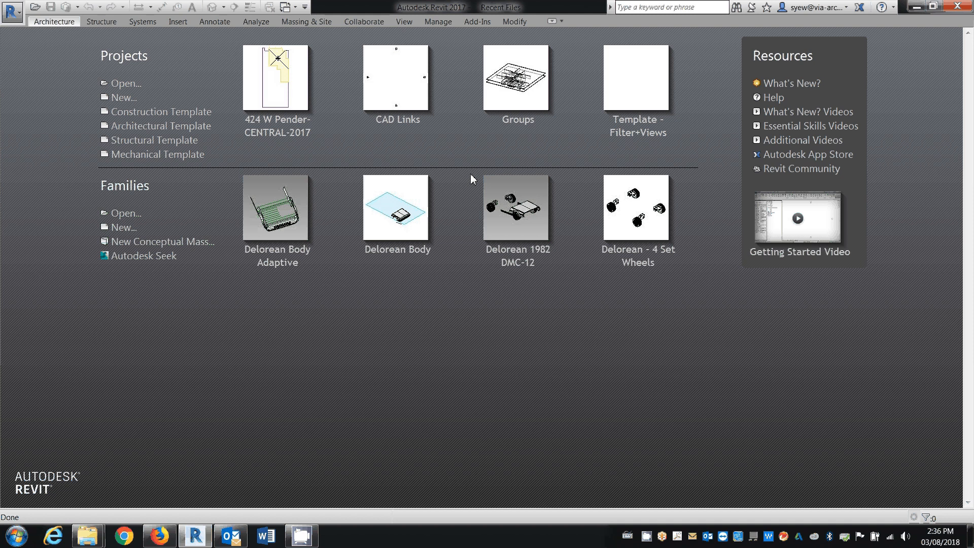
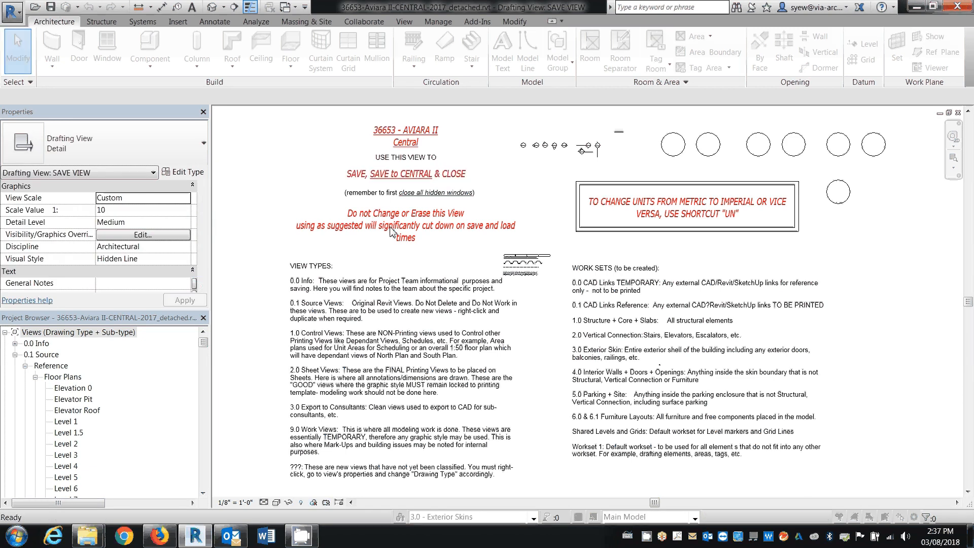
Open 36653-Aviara II-Ext Skin East - Typical.rvt from the Exterior Skin folder, examine its curtain walls in 3D and close the file
{"action": "key", "text": "ctrl+o"}
{"action": "double_click", "coordinate": [361, 224]}
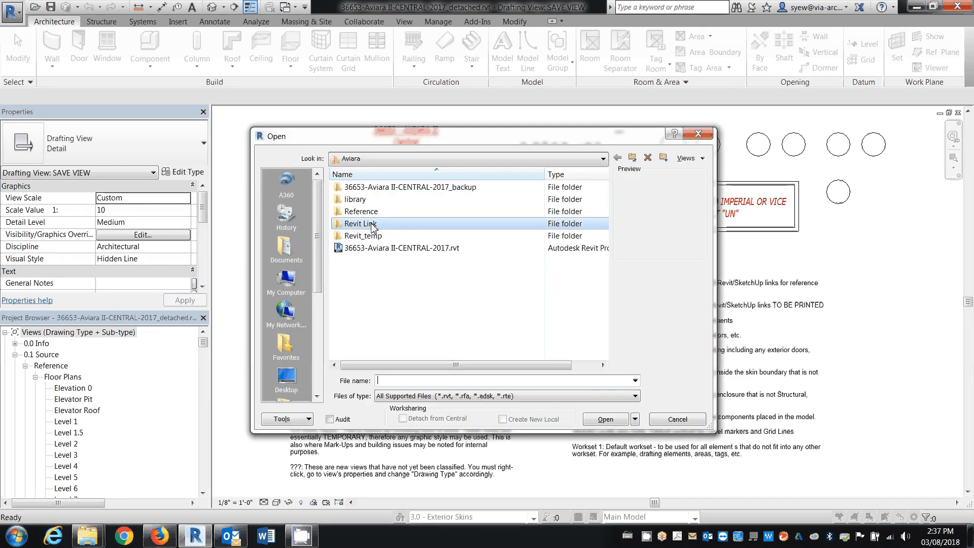
{"action": "double_click", "coordinate": [376, 188]}
{"action": "left_click", "coordinate": [410, 189]}
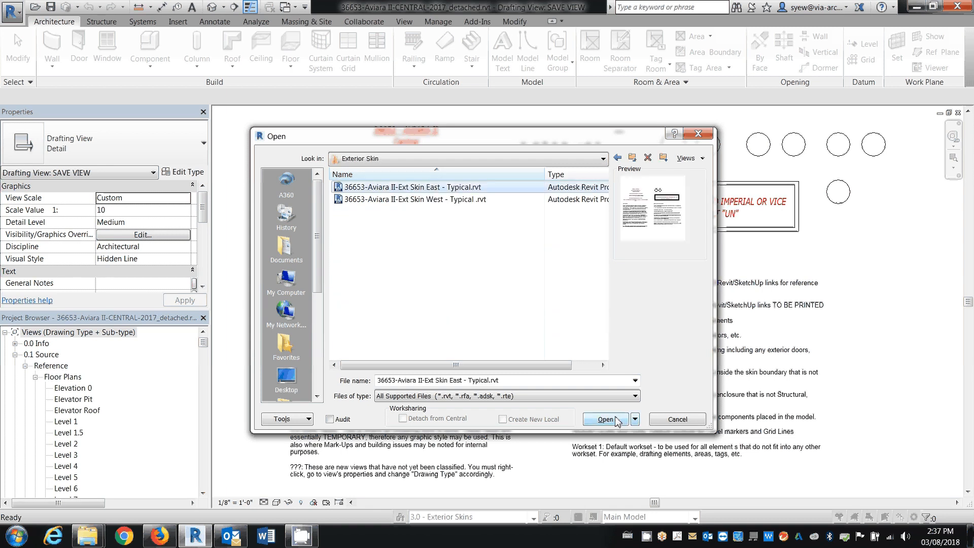
{"action": "left_click", "coordinate": [616, 421]}
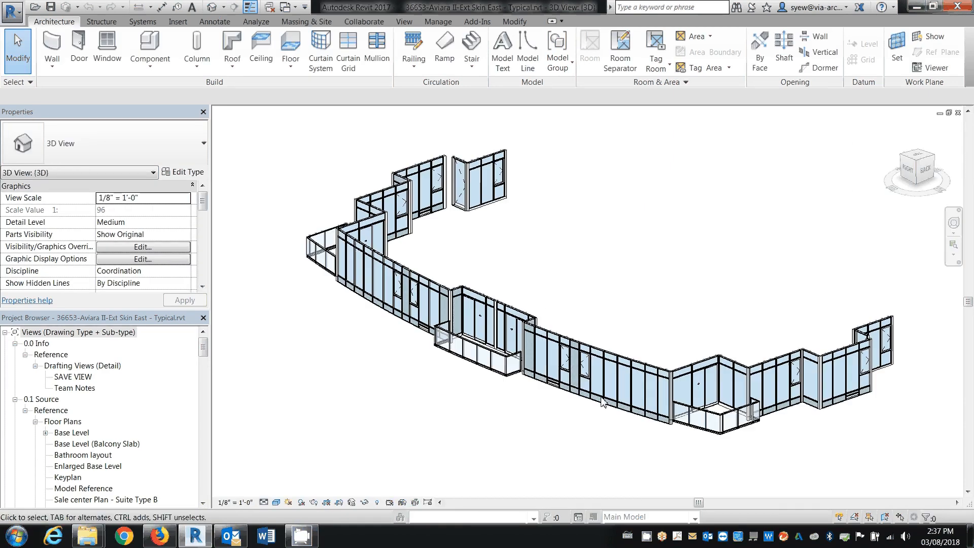
{"action": "middle_click_drag", "start_coordinate": [617, 445], "coordinate": [724, 246], "text": "shift"}
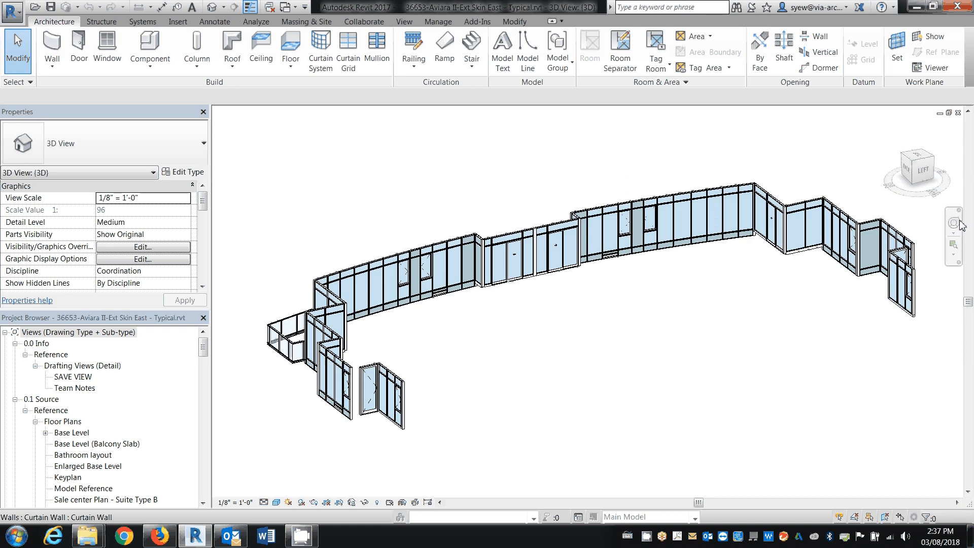
{"action": "left_click", "coordinate": [958, 113]}
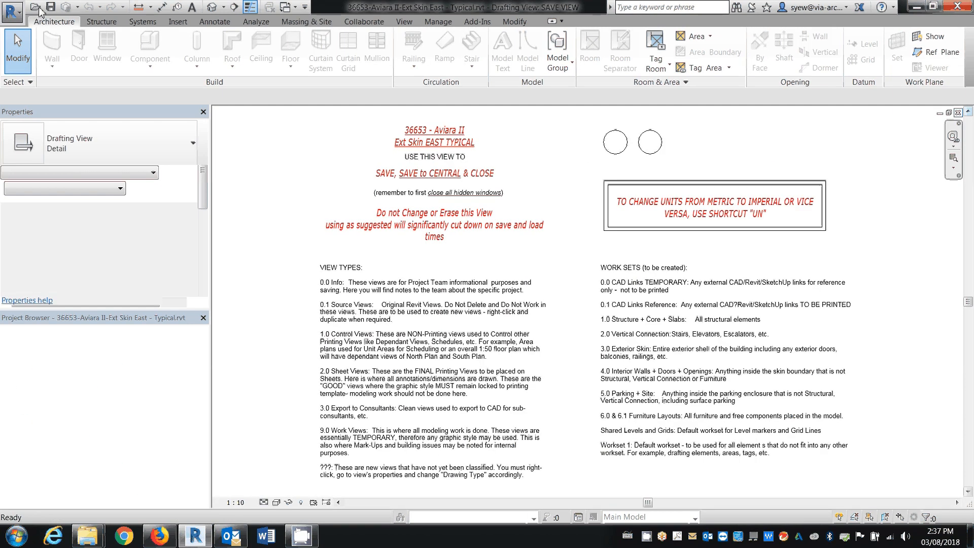
{"action": "left_click", "coordinate": [958, 112]}
Check the full names and file details in the Exterior Skin folder with all columns sized to fit, without opening a file
{"action": "left_click", "coordinate": [35, 7]}
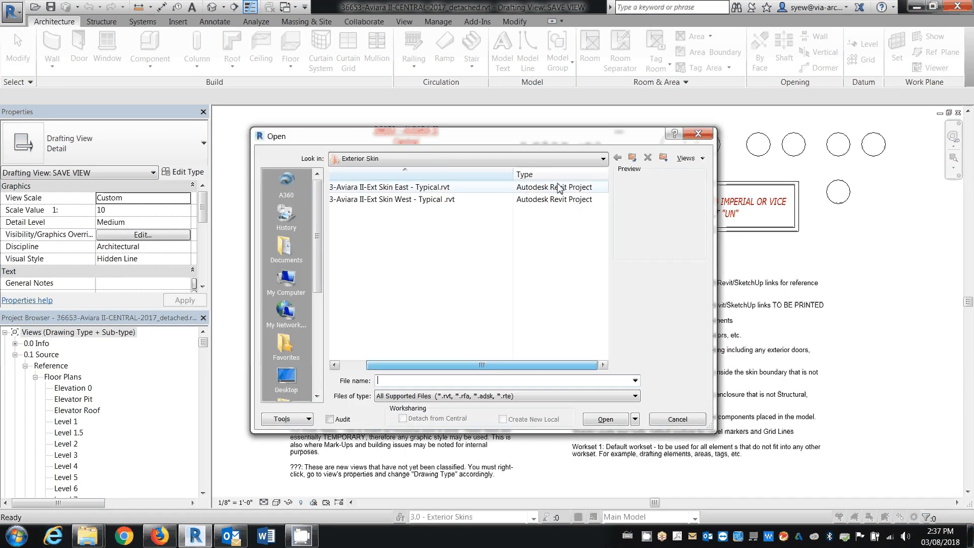
{"action": "right_click", "coordinate": [556, 172]}
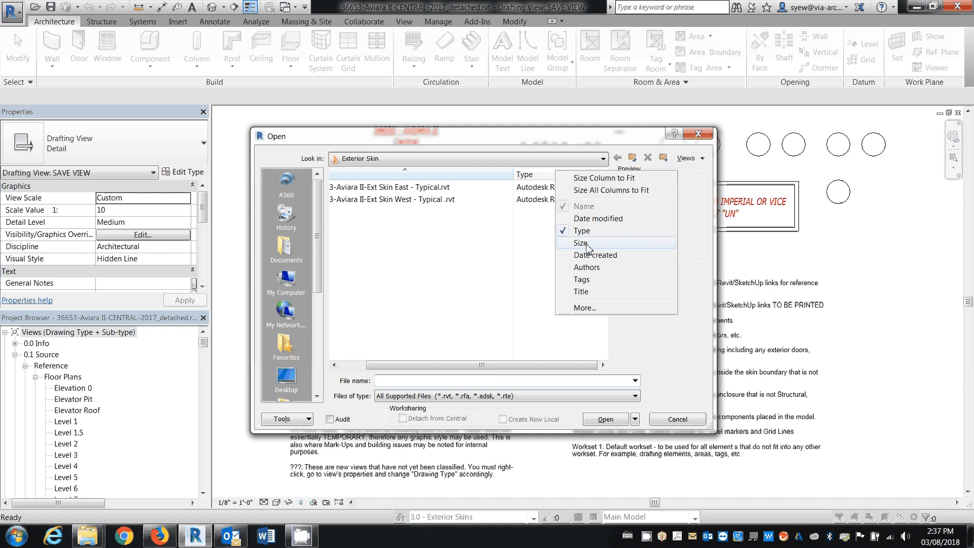
{"action": "left_click", "coordinate": [589, 191]}
{"action": "left_click_drag", "start_coordinate": [505, 365], "coordinate": [660, 401]}
{"action": "left_click", "coordinate": [671, 419]}
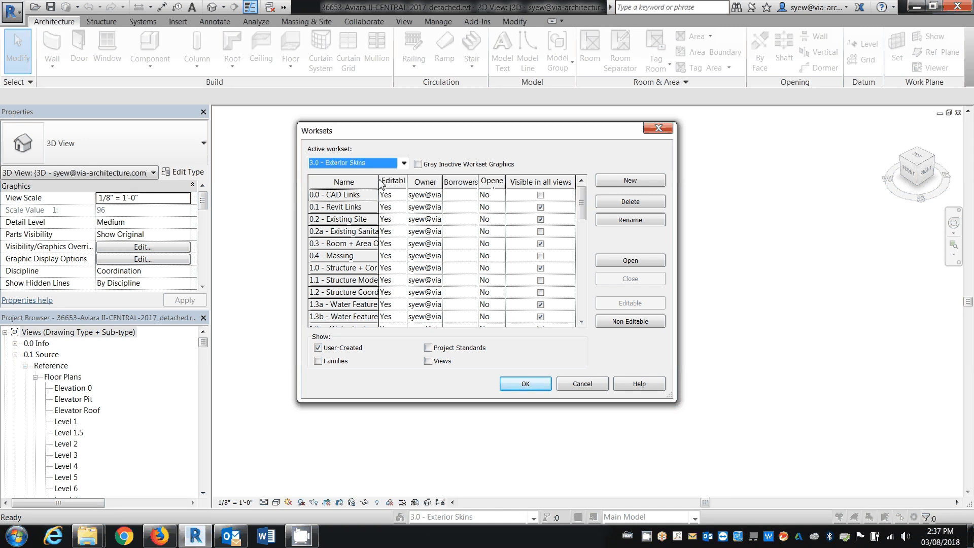
Open the 0.1 - Revit Links, 1.0 structure and 3.0 - Exterior Skins worksets of Aviara II and examine the tower in 3D
{"action": "left_click", "coordinate": [335, 269]}
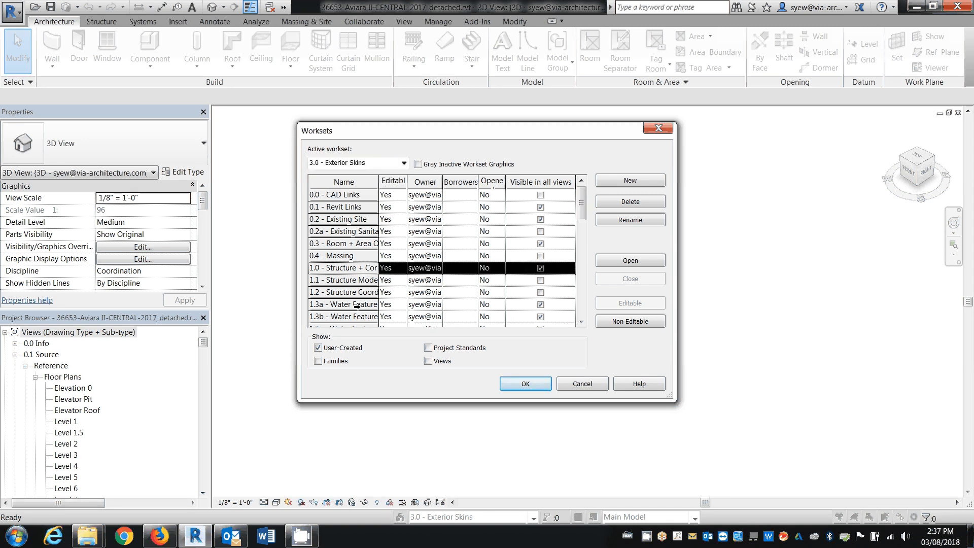
{"action": "left_click", "coordinate": [346, 209], "text": "ctrl"}
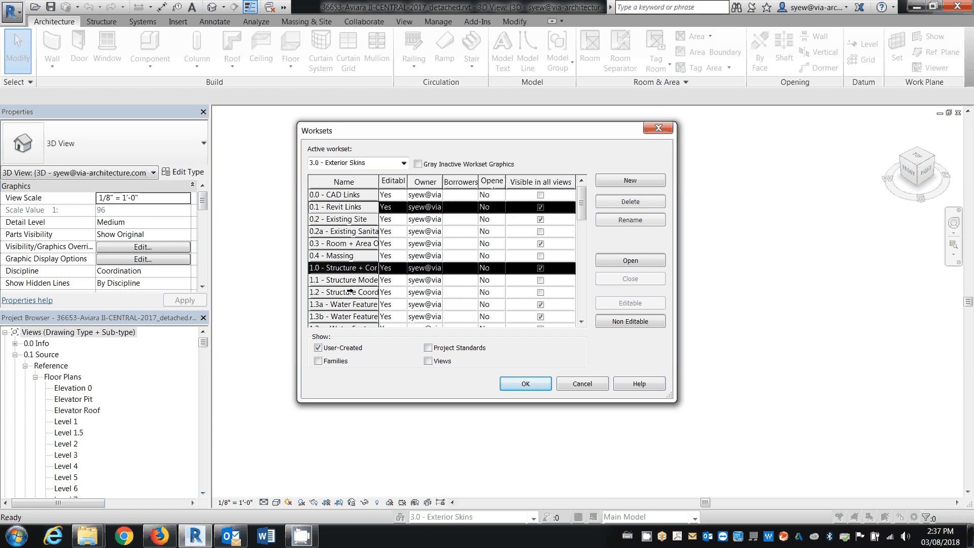
{"action": "scroll", "coordinate": [354, 298], "scroll_direction": "down", "scroll_amount": 1}
{"action": "scroll", "coordinate": [359, 304], "scroll_direction": "down", "scroll_amount": 2}
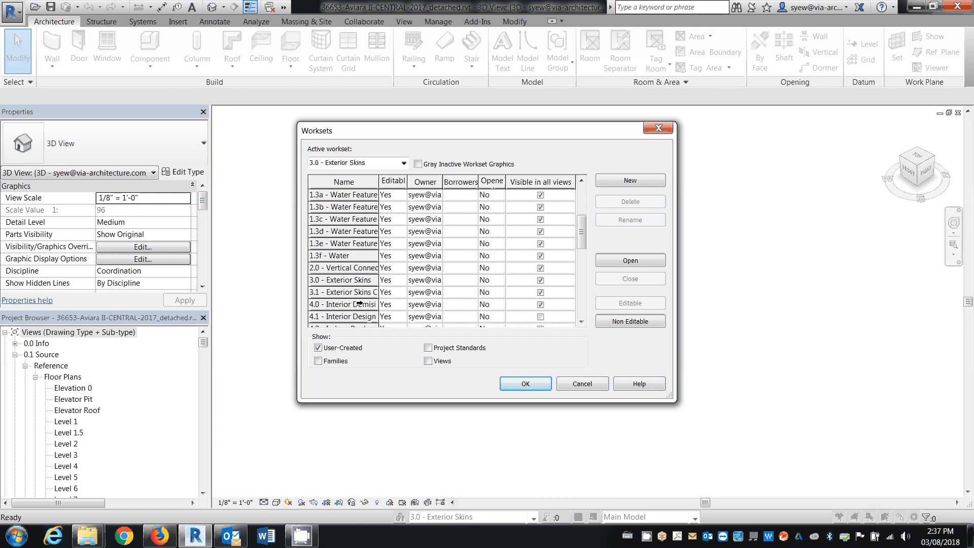
{"action": "left_click", "coordinate": [340, 282]}
{"action": "left_click", "coordinate": [631, 261]}
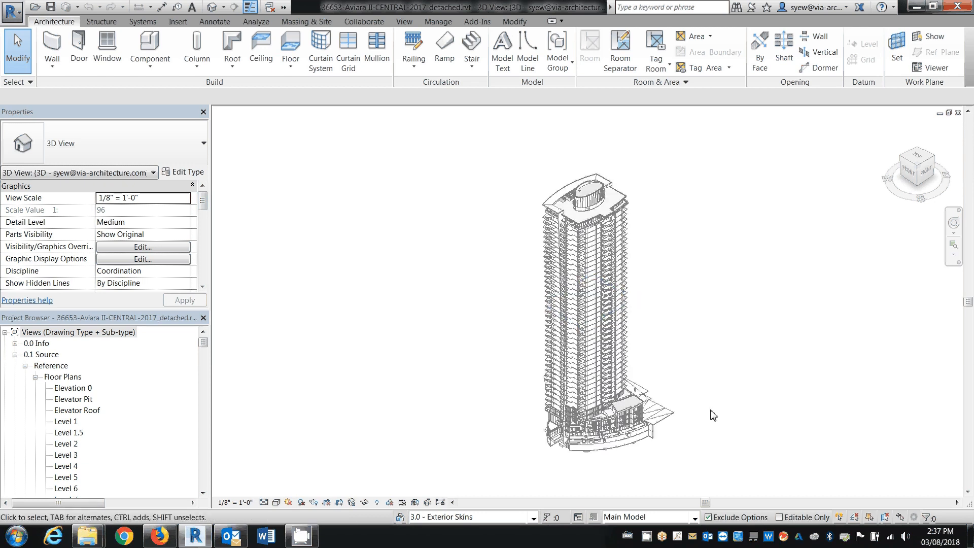
{"action": "middle_click_drag", "start_coordinate": [720, 408], "coordinate": [763, 372], "text": "shift"}
{"action": "key", "text": "v"}
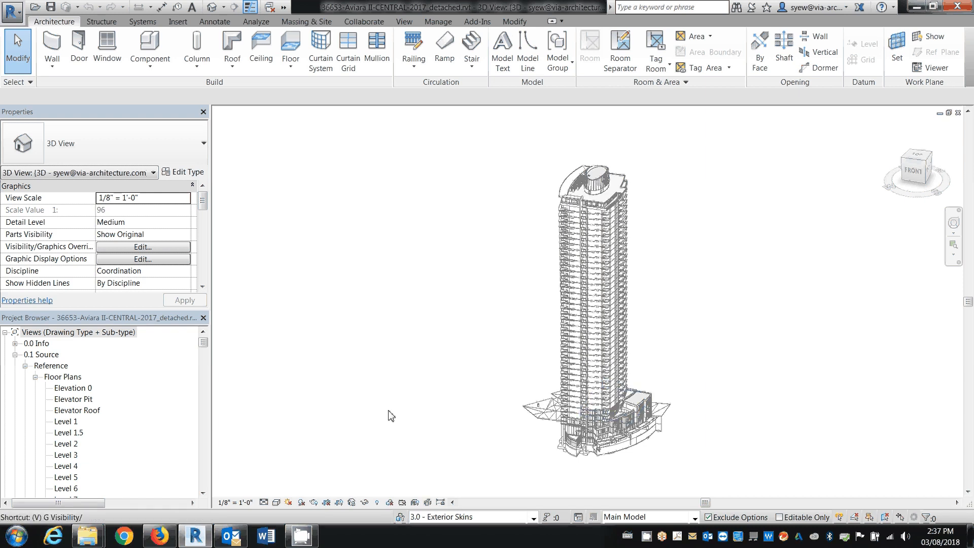
Reload the Ext Skin West link from 36653-Aviara II-Ext Skin West - Typical .rvt in the Exterior Skin folder
{"action": "left_click", "coordinate": [177, 21]}
{"action": "left_click", "coordinate": [217, 51]}
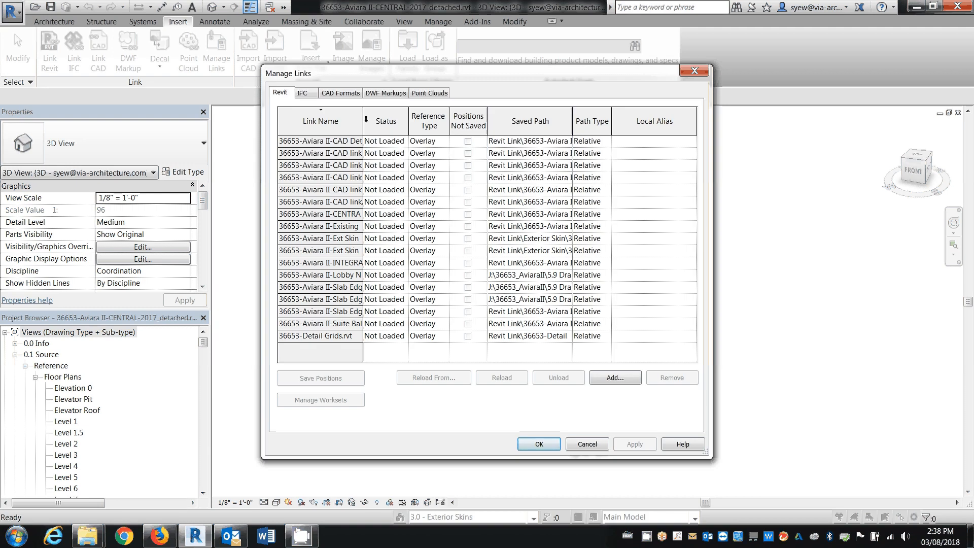
{"action": "left_click_drag", "start_coordinate": [365, 119], "coordinate": [413, 120]}
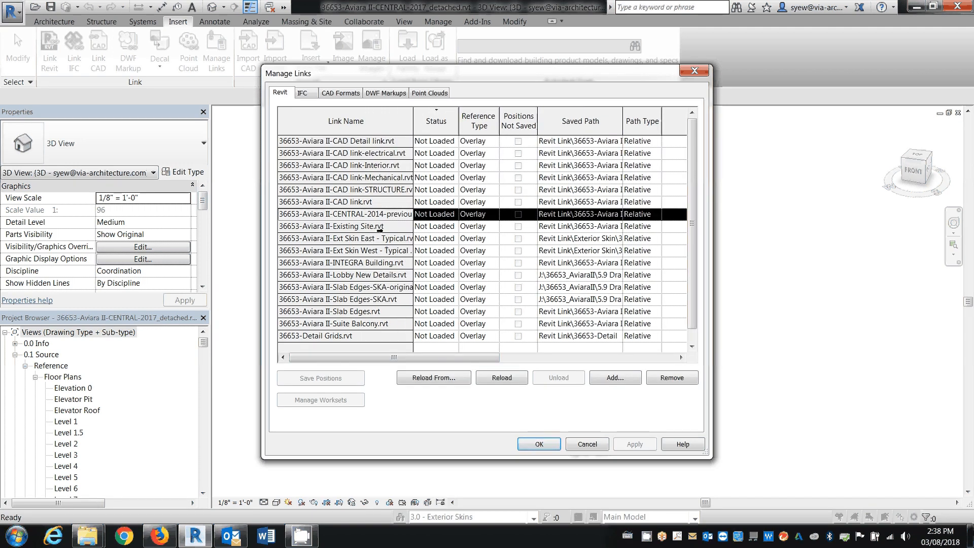
{"action": "left_click", "coordinate": [379, 253]}
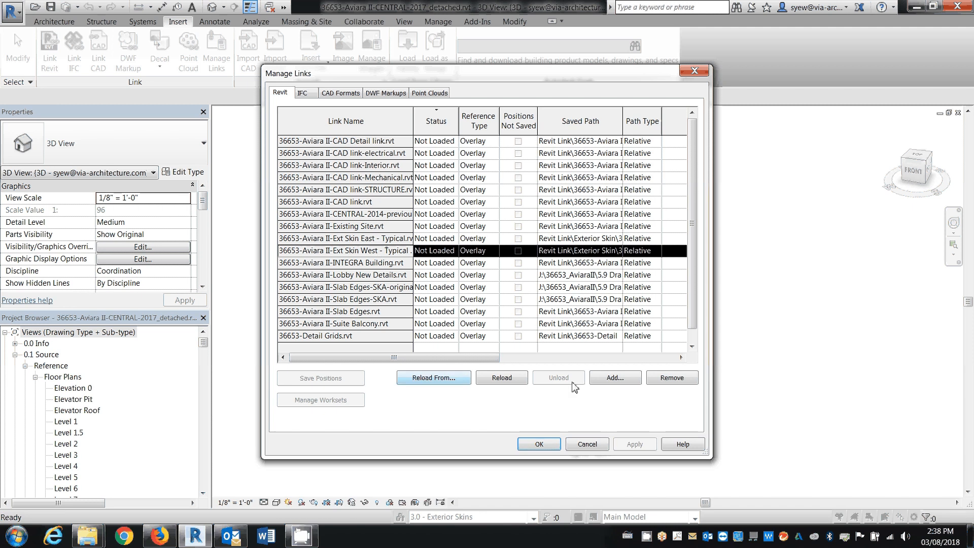
{"action": "left_click", "coordinate": [434, 378]}
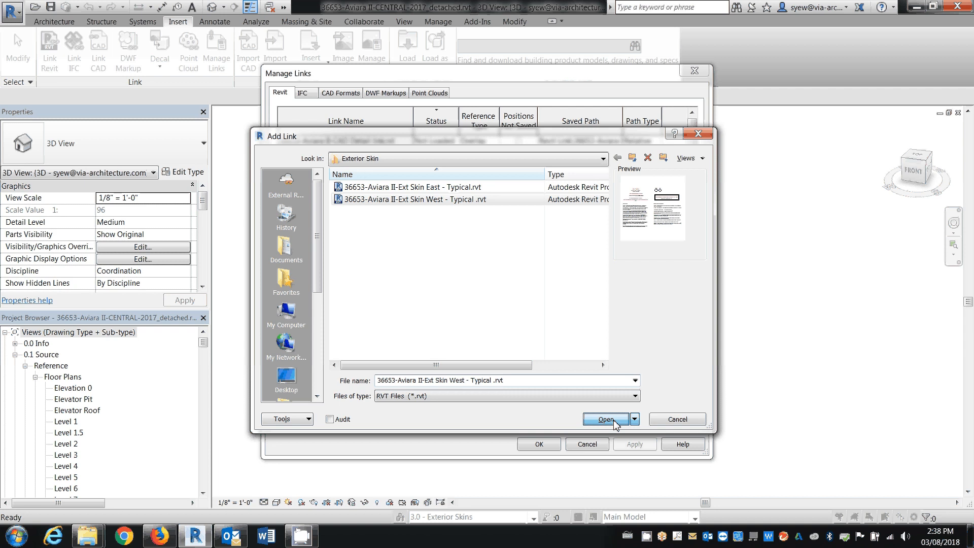
{"action": "left_click", "coordinate": [601, 412]}
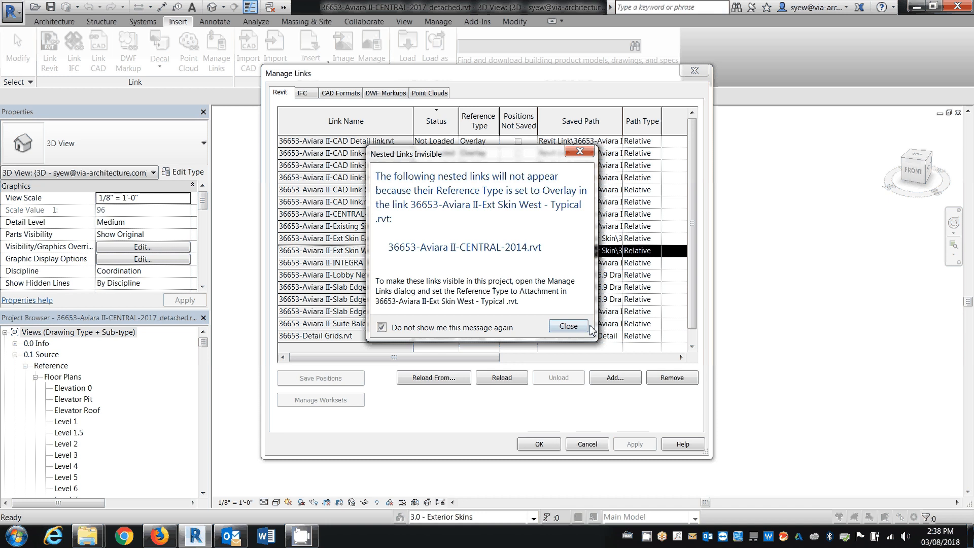
{"action": "left_click", "coordinate": [569, 327]}
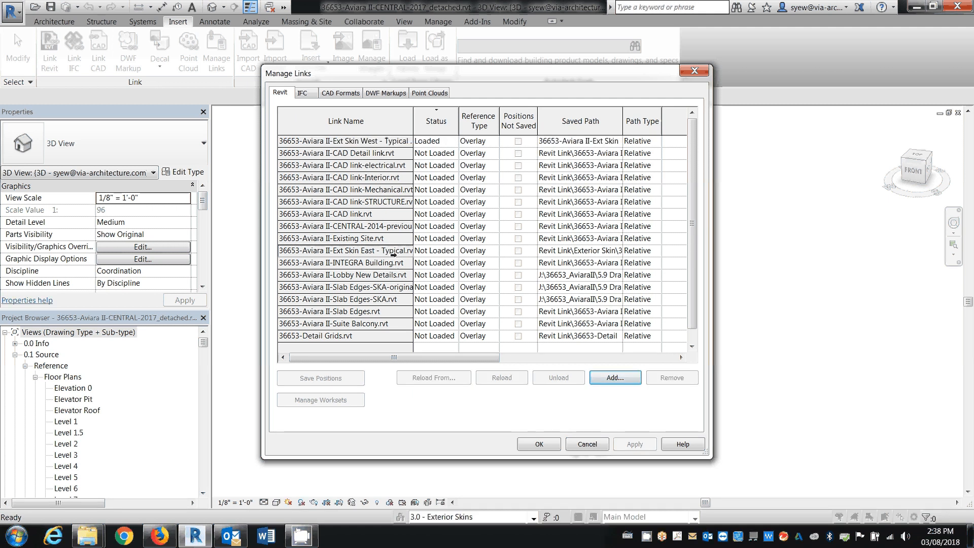
Reload the Ext Skin East link from 36653-Aviara II-Ext Skin East - Typical.rvt and inspect the tower in 3D
{"action": "left_click", "coordinate": [394, 254]}
{"action": "left_click", "coordinate": [433, 377]}
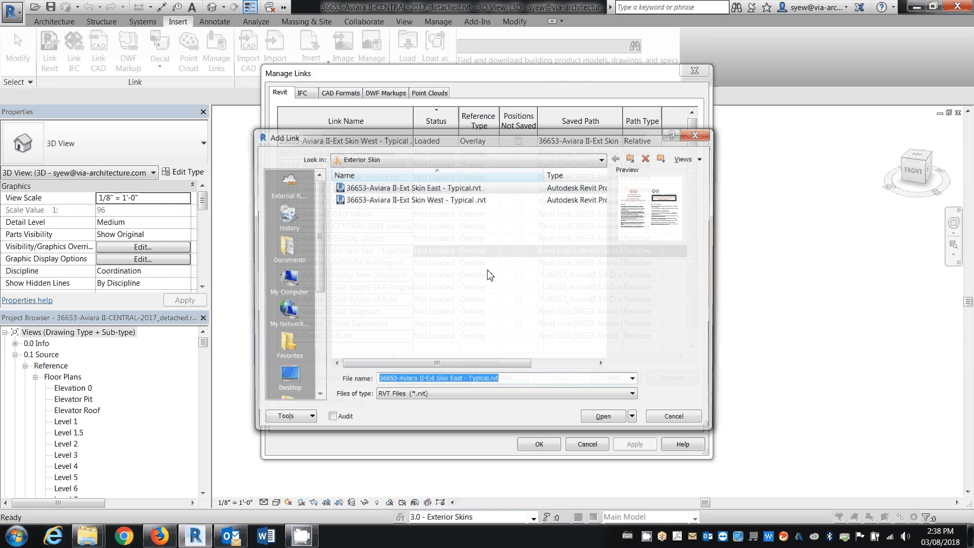
{"action": "left_click", "coordinate": [603, 416]}
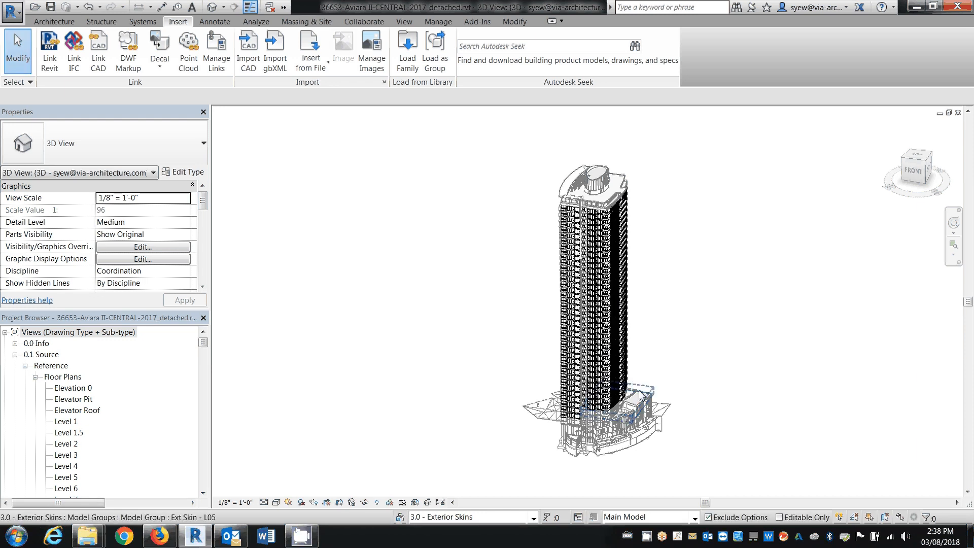
{"action": "middle_click_drag", "start_coordinate": [641, 396], "coordinate": [622, 373], "text": "shift"}
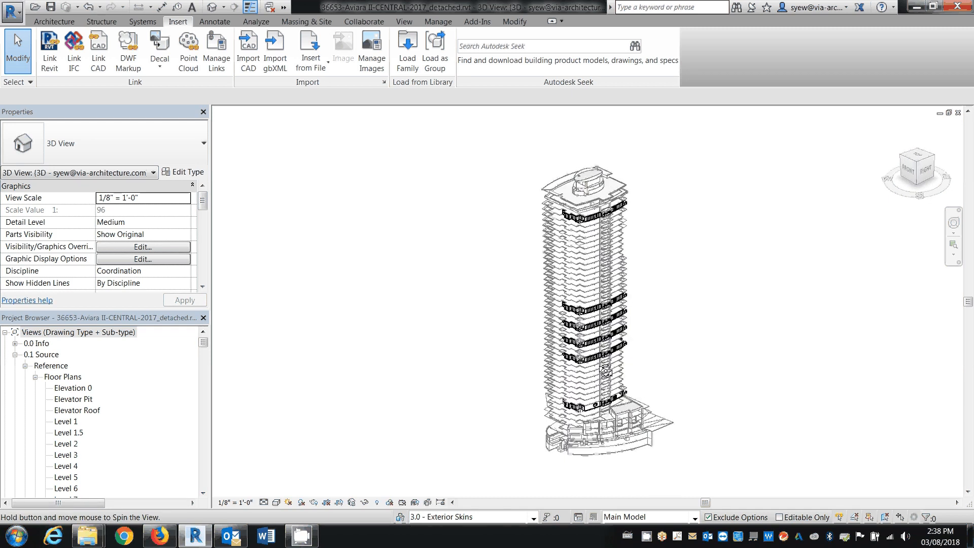
Open the Level 1 floor plan and check which Revit links are set to show in it
{"action": "double_click", "coordinate": [64, 422]}
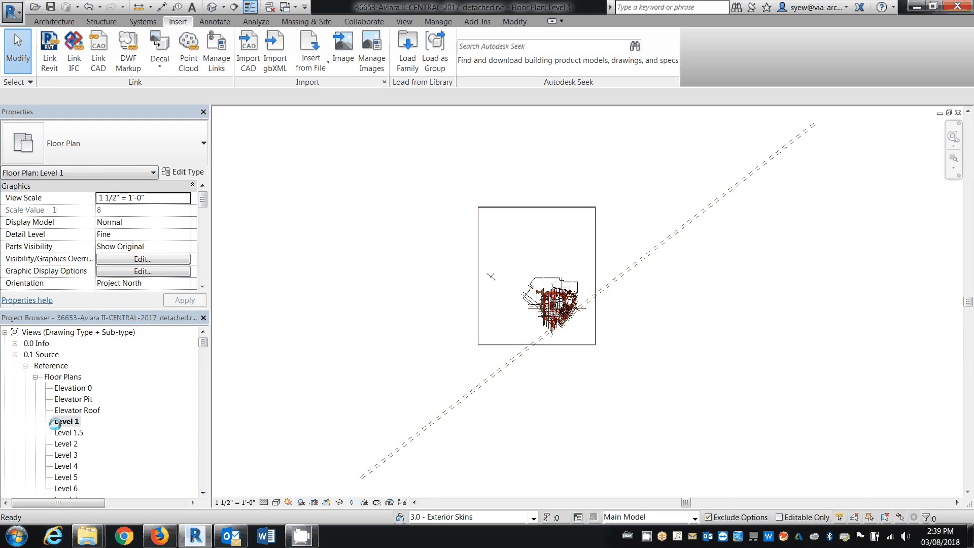
{"action": "middle_click_drag", "start_coordinate": [637, 367], "coordinate": [615, 335]}
{"action": "key", "text": "v"}
{"action": "key", "text": "g"}
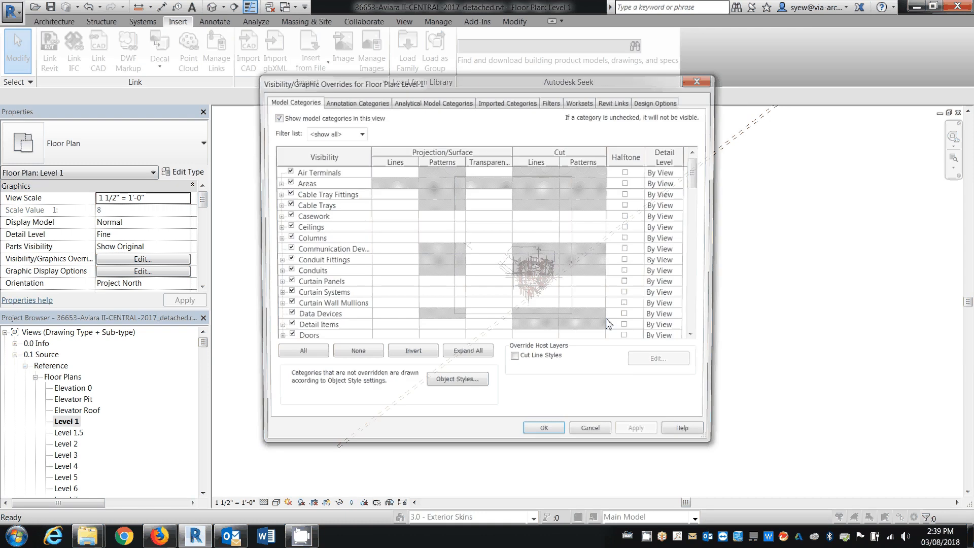
{"action": "left_click", "coordinate": [616, 101]}
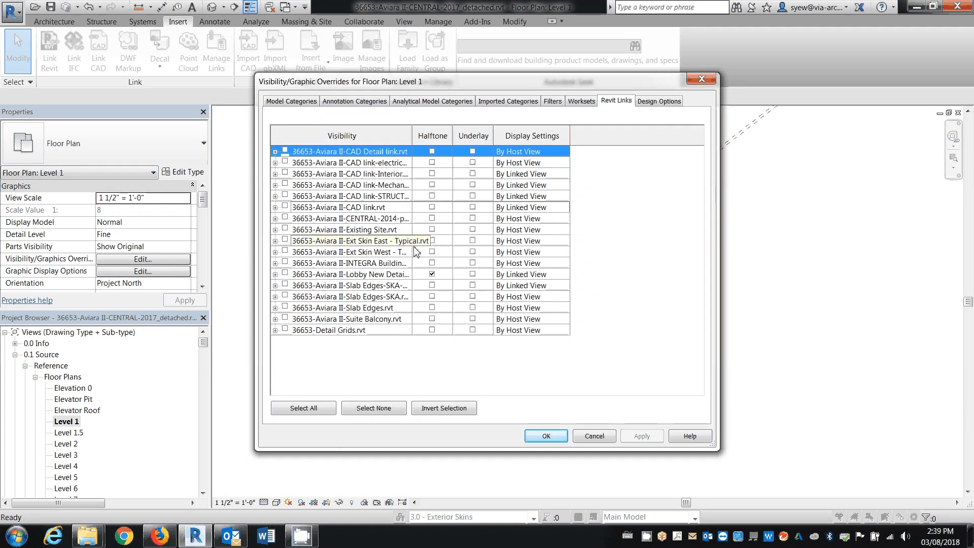
{"action": "key", "text": "Escape"}
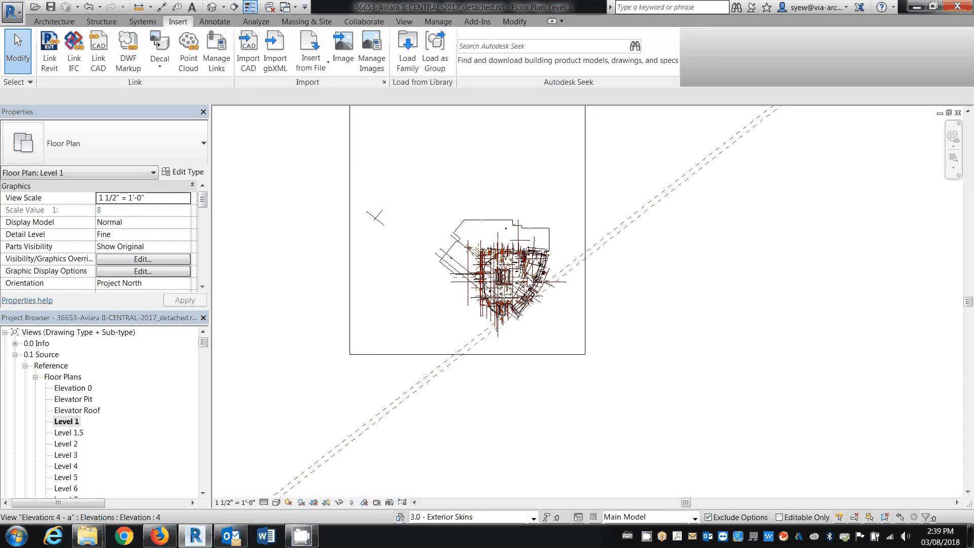
Turn on visibility of the Ext Skin East and Ext Skin West Revit links in the Level 1 floor plan
{"action": "scroll", "coordinate": [608, 292], "scroll_direction": "up", "scroll_amount": 4}
{"action": "scroll", "coordinate": [514, 367], "scroll_direction": "up", "scroll_amount": 2}
{"action": "middle_click_drag", "start_coordinate": [576, 328], "coordinate": [495, 352]}
{"action": "scroll", "coordinate": [632, 361], "scroll_direction": "up", "scroll_amount": 4}
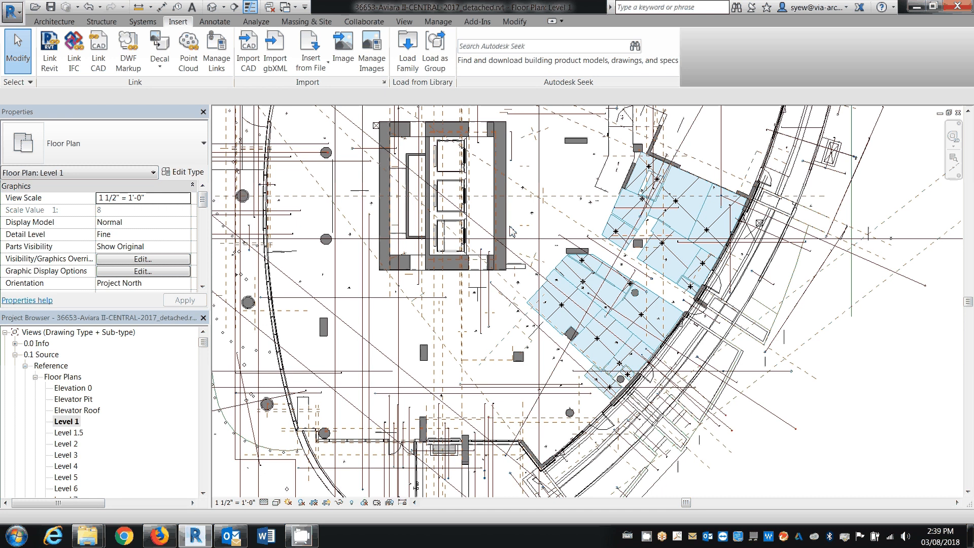
{"action": "key", "text": "v"}
{"action": "key", "text": "g"}
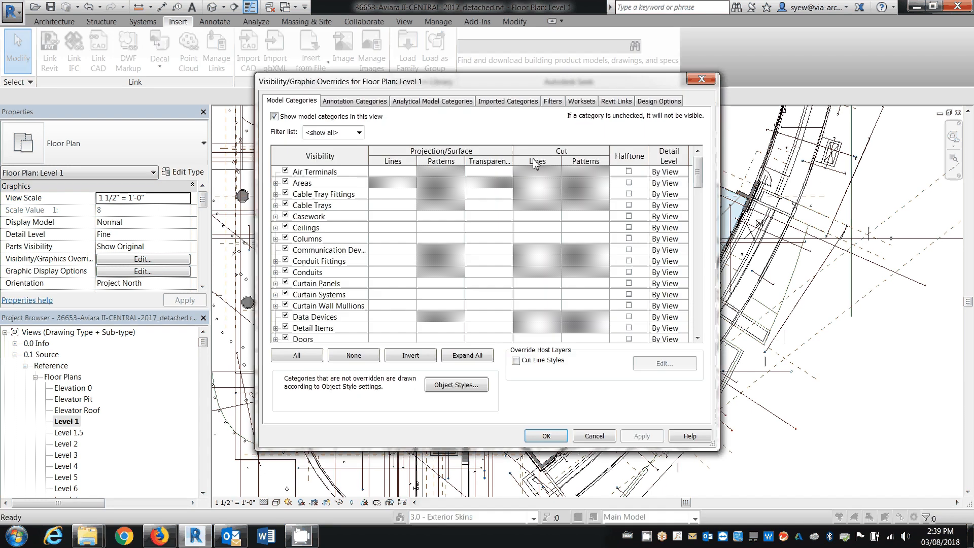
{"action": "left_click", "coordinate": [616, 102]}
{"action": "left_click", "coordinate": [284, 251]}
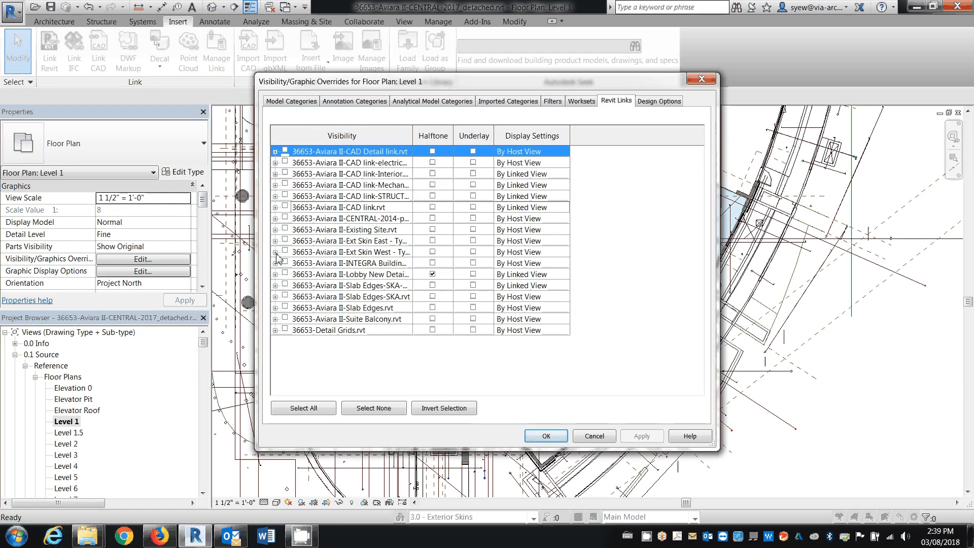
{"action": "left_click", "coordinate": [285, 240]}
{"action": "left_click", "coordinate": [564, 436]}
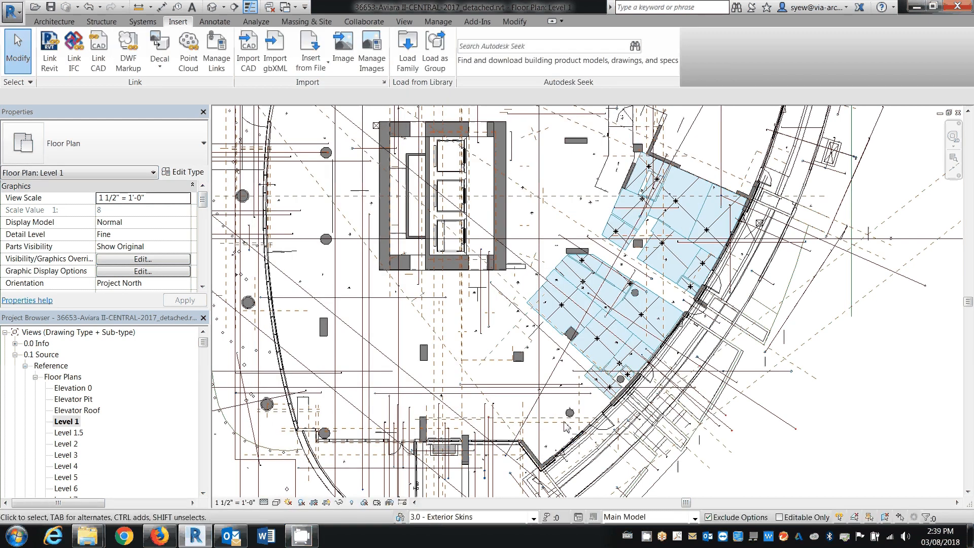
Expand the Ext Skin East link in Level 1's Revit link visibility settings and show the full names of its per-level instances
{"action": "middle_click_drag", "start_coordinate": [574, 438], "coordinate": [561, 430]}
{"action": "middle_click_drag", "start_coordinate": [603, 285], "coordinate": [528, 379]}
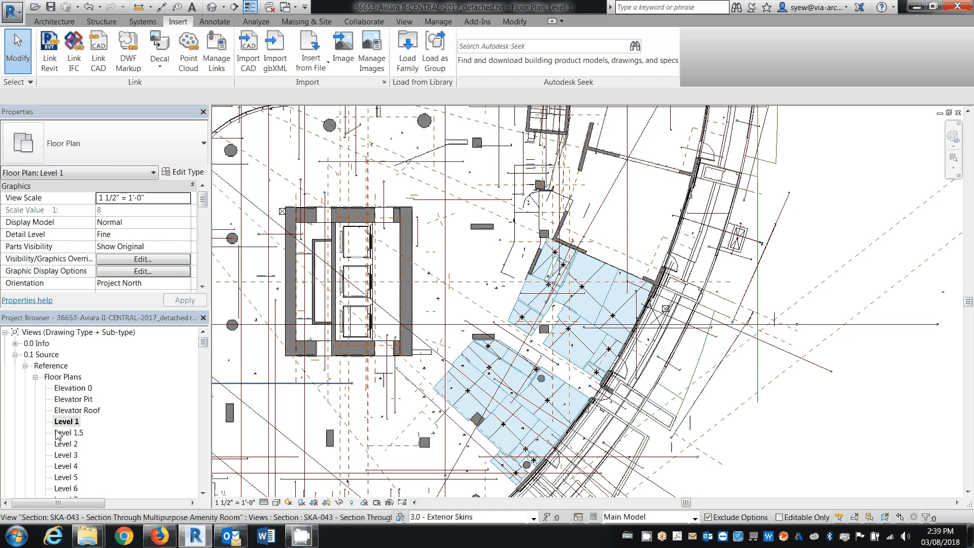
{"action": "key", "text": "v"}
{"action": "key", "text": "g"}
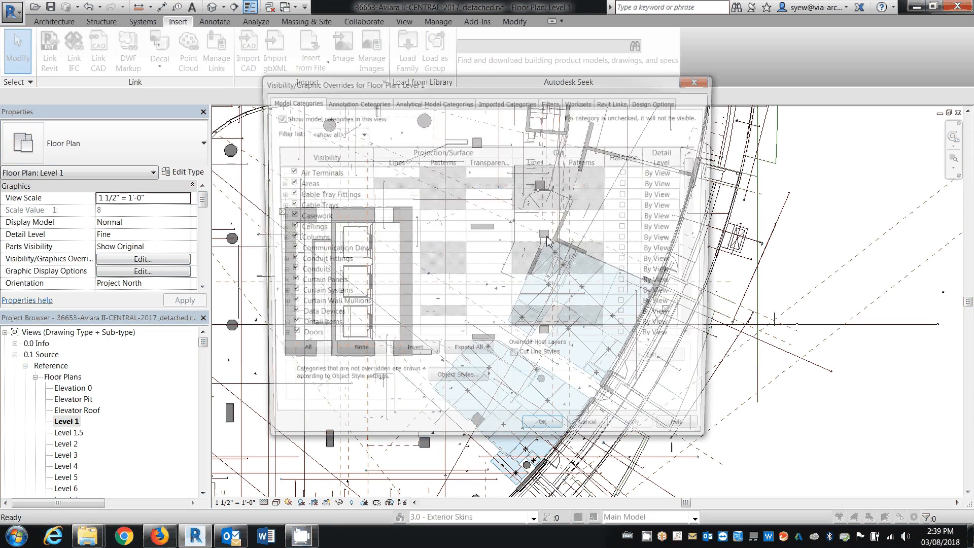
{"action": "left_click", "coordinate": [617, 101]}
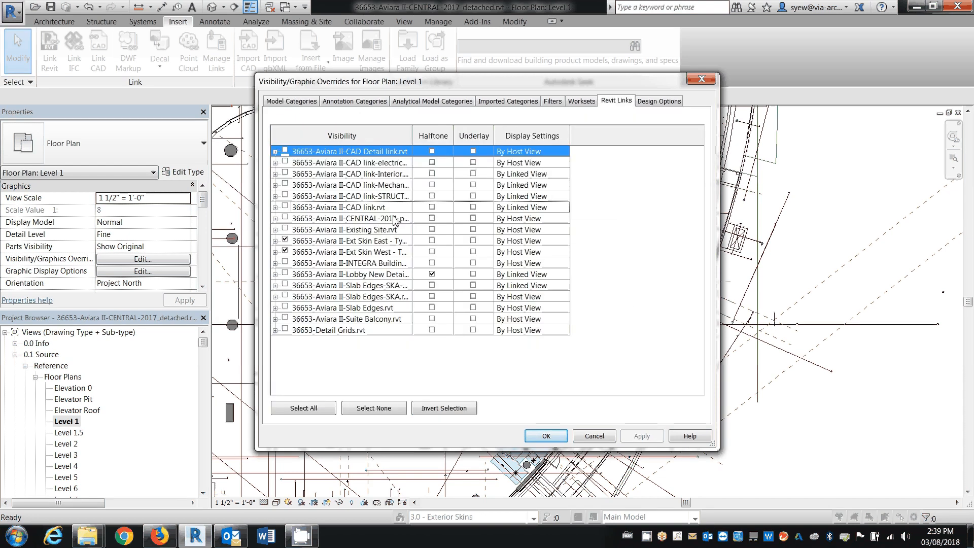
{"action": "left_click", "coordinate": [275, 241]}
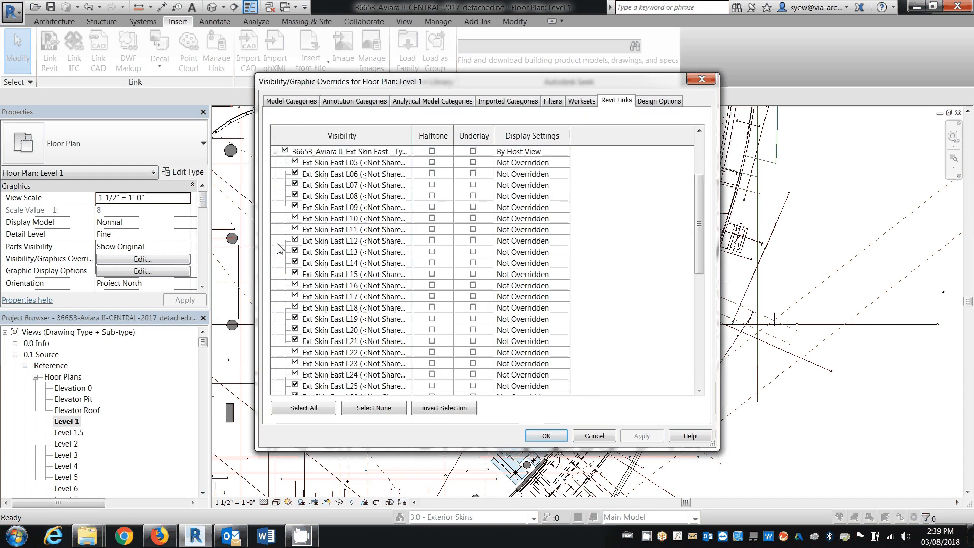
{"action": "double_click", "coordinate": [412, 136]}
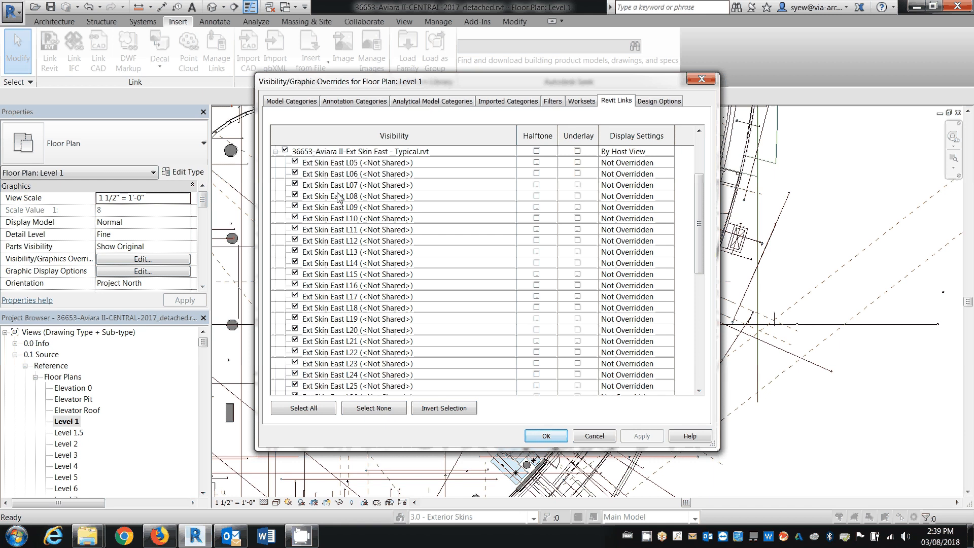
Leave Level 1's visibility settings without saving and open the default 3D view on the tower's lower floors
{"action": "key", "text": "Escape"}
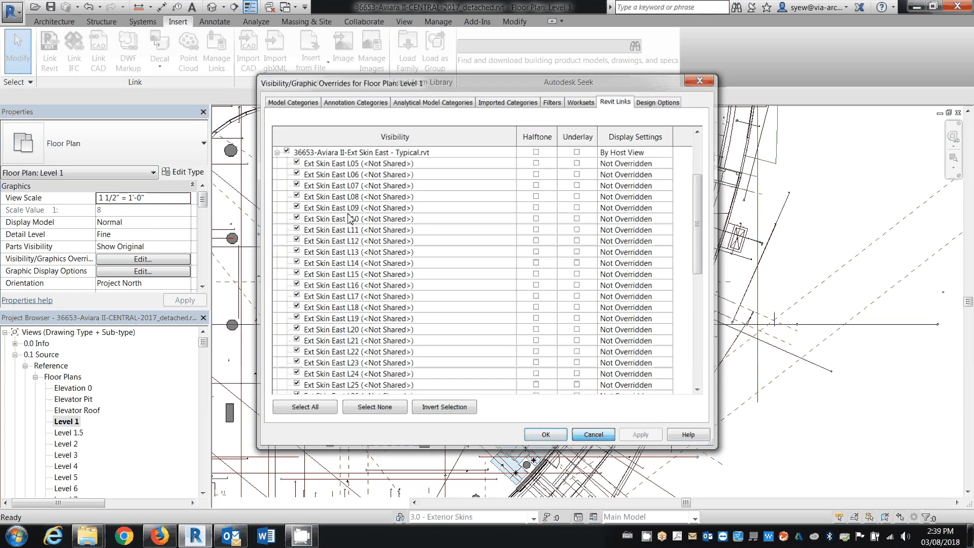
{"action": "left_click", "coordinate": [212, 7]}
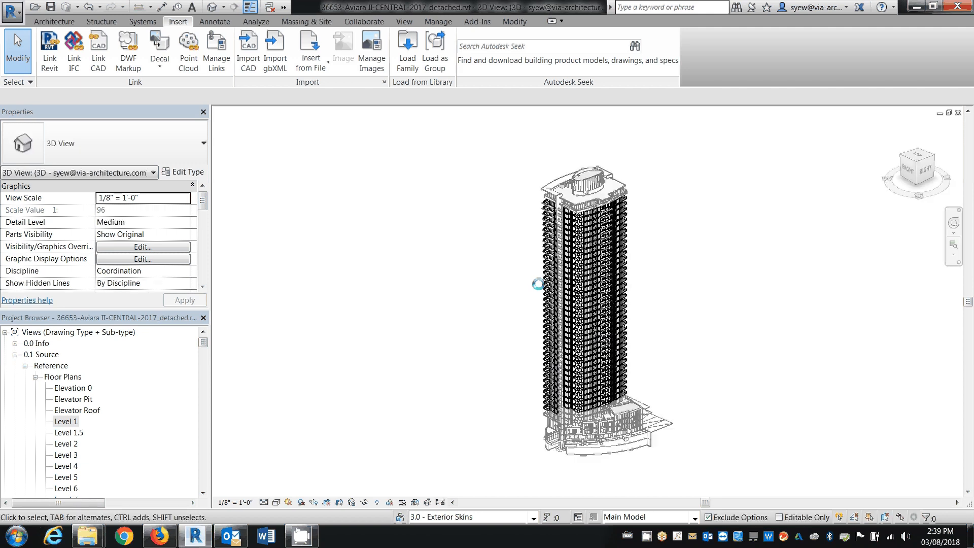
{"action": "scroll", "coordinate": [595, 415], "scroll_direction": "up", "scroll_amount": 5}
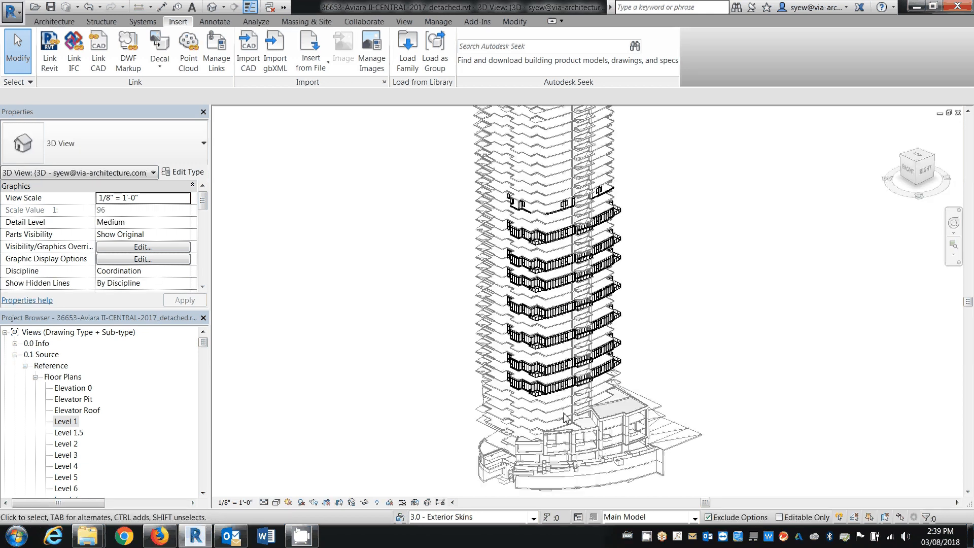
{"action": "scroll", "coordinate": [565, 417], "scroll_direction": "up", "scroll_amount": 3}
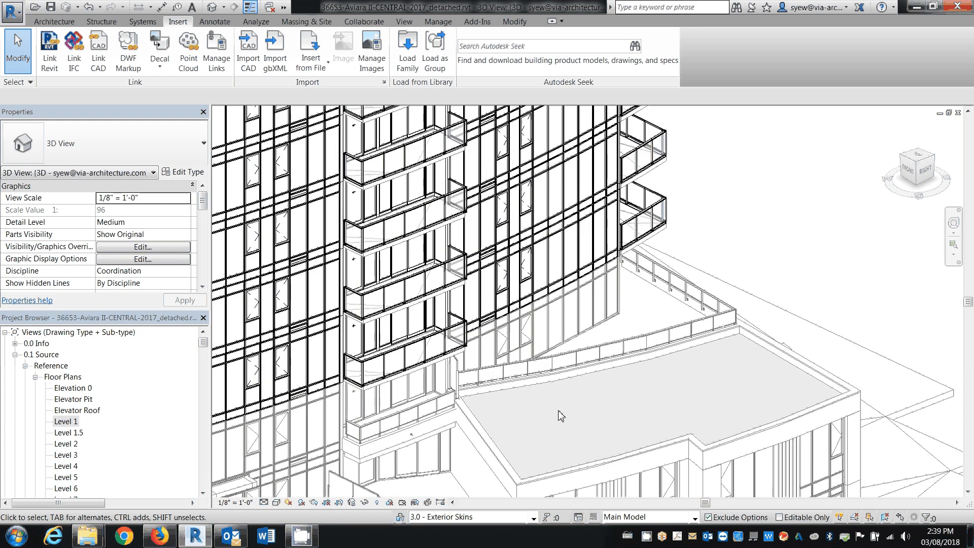
{"action": "scroll", "coordinate": [741, 437], "scroll_direction": "up", "scroll_amount": 2}
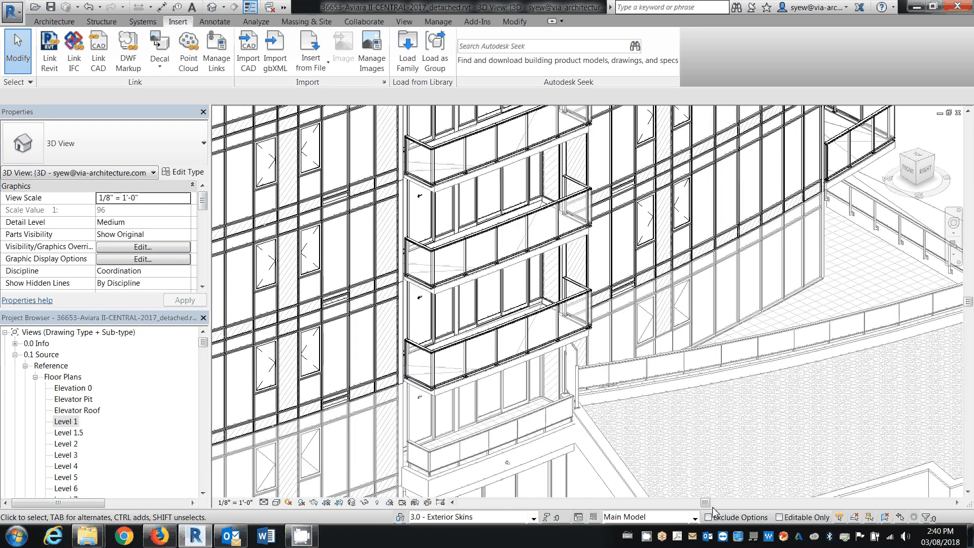
Turn off Exclude Options and select the Ext Skin East L05 and L06 link instances in turn to check their names
{"action": "left_click", "coordinate": [710, 517]}
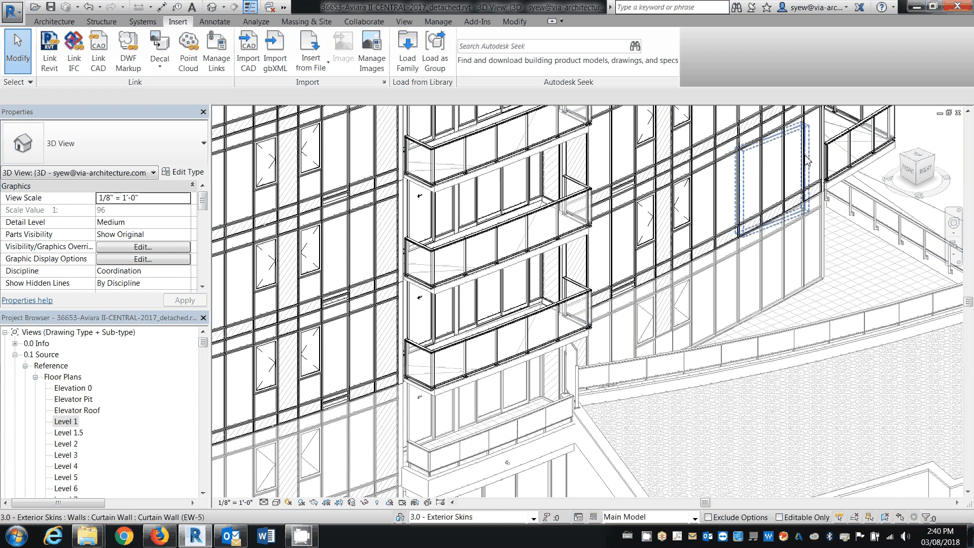
{"action": "left_click", "coordinate": [807, 161]}
{"action": "left_click", "coordinate": [810, 162]}
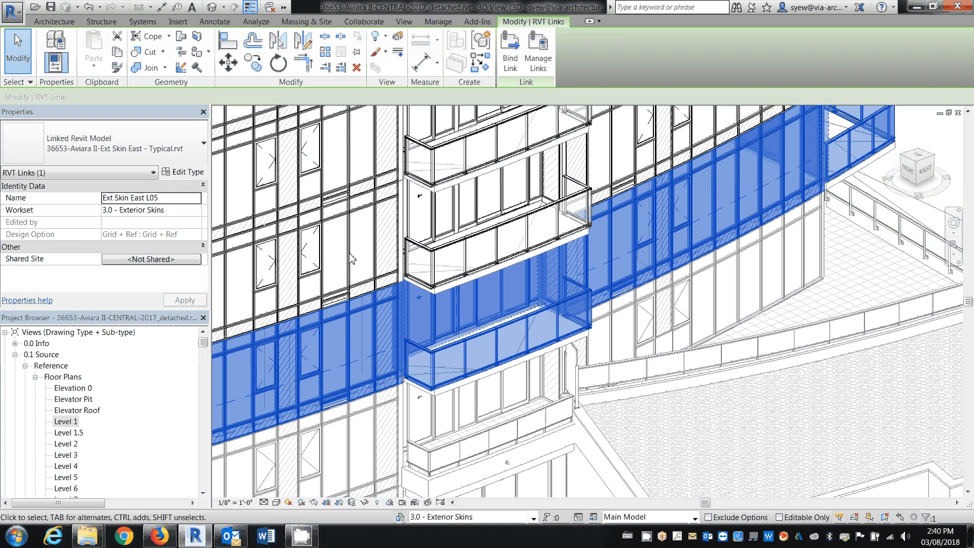
{"action": "left_click", "coordinate": [381, 256]}
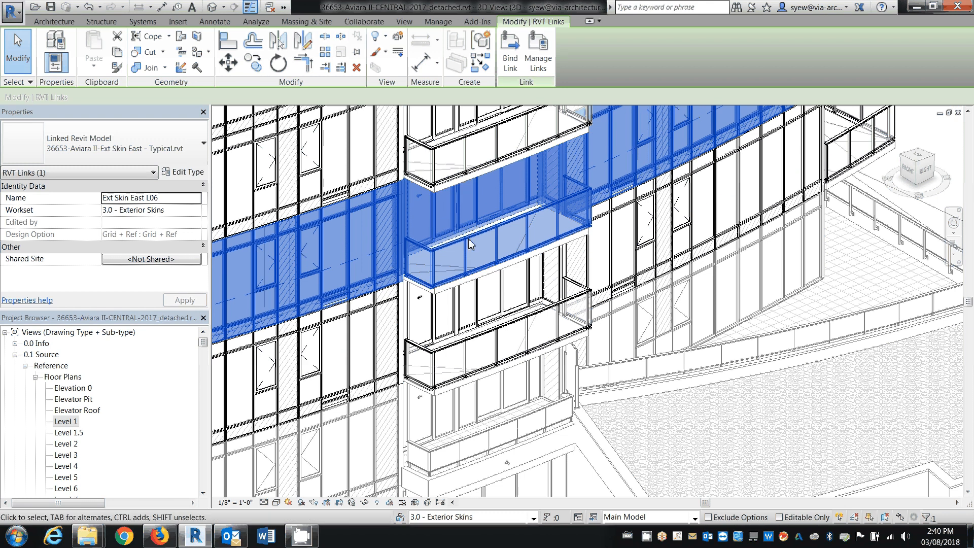
Expand the per-level instances of the Ext Skin East and Ext Skin West links in the 3D view's Revit link visibility settings
{"action": "key", "text": "v"}
{"action": "key", "text": "v"}
{"action": "left_click", "coordinate": [622, 101]}
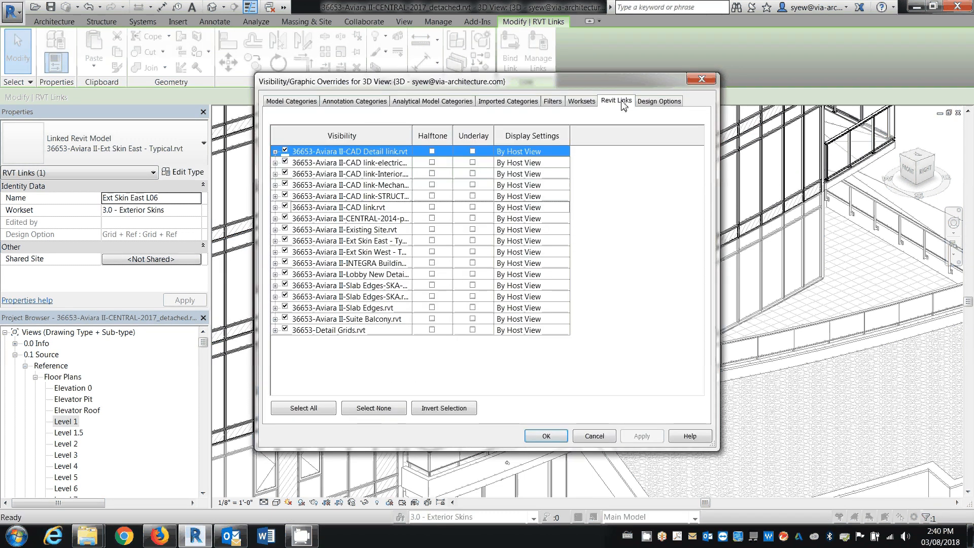
{"action": "left_click_drag", "start_coordinate": [493, 136], "coordinate": [479, 135]}
{"action": "left_click", "coordinate": [274, 240]}
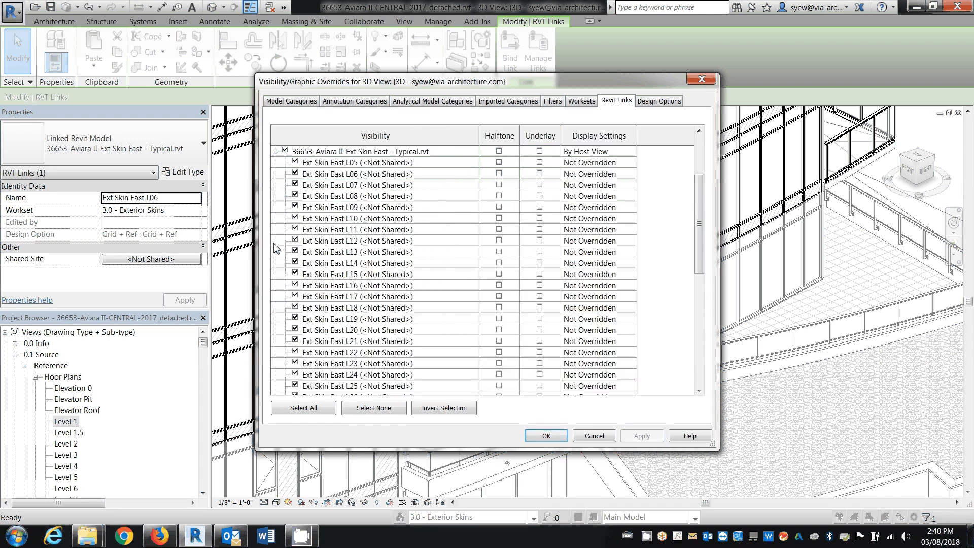
{"action": "scroll", "coordinate": [374, 190], "scroll_direction": "down", "scroll_amount": 5}
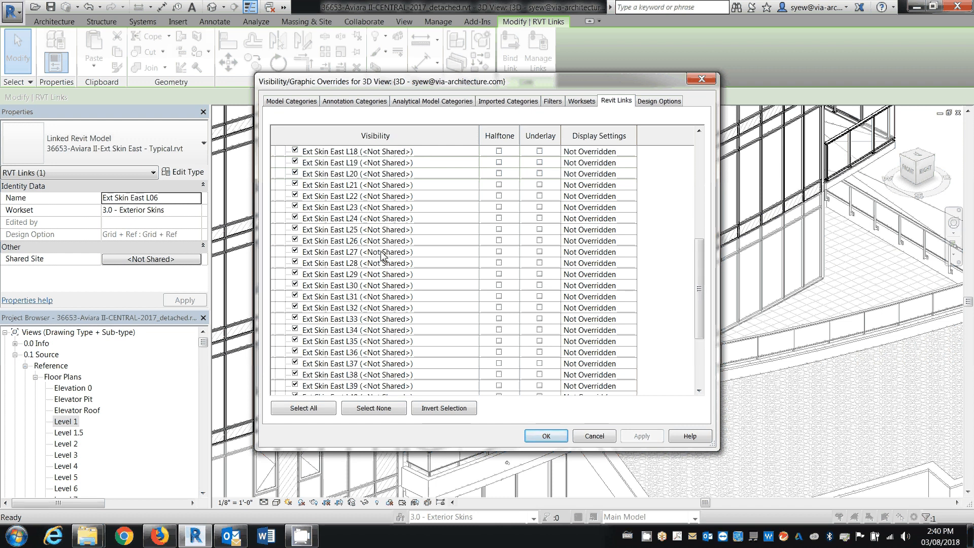
{"action": "scroll", "coordinate": [385, 257], "scroll_direction": "down", "scroll_amount": 2}
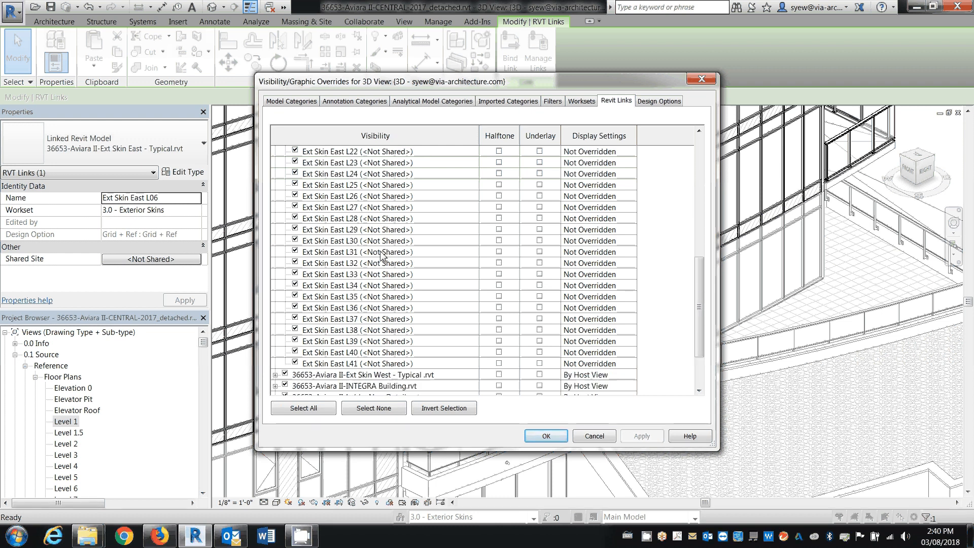
{"action": "left_click", "coordinate": [274, 376]}
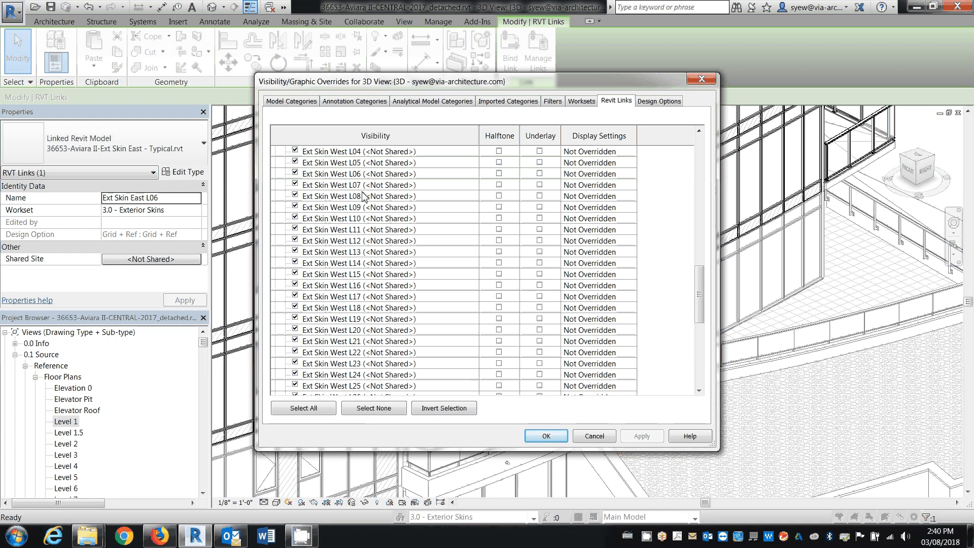
Turn off visibility of the Ext Skin West instances L04 through L41 in the 3D view
{"action": "scroll", "coordinate": [364, 197], "scroll_direction": "down", "scroll_amount": 3}
{"action": "scroll", "coordinate": [362, 199], "scroll_direction": "down", "scroll_amount": 3}
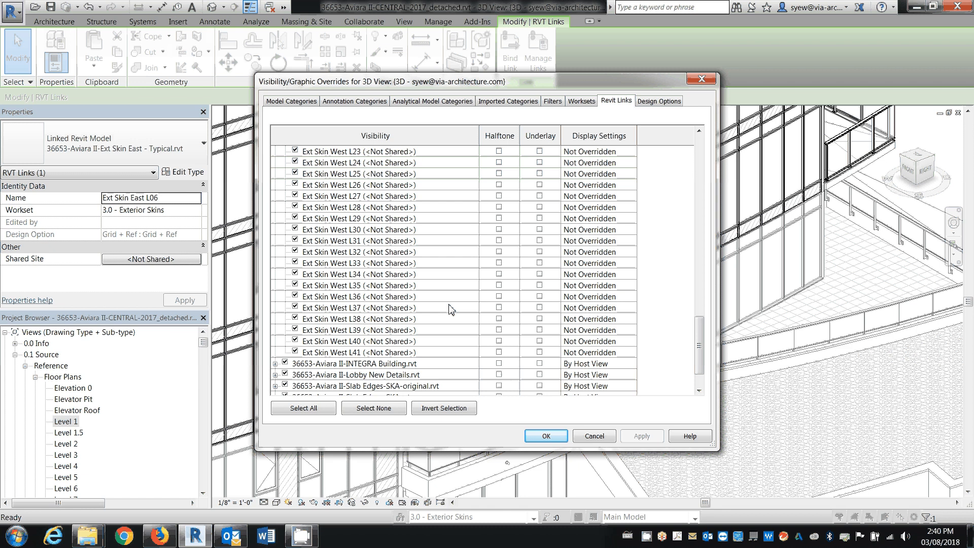
{"action": "left_click", "coordinate": [406, 352]}
{"action": "scroll", "coordinate": [390, 294], "scroll_direction": "up", "scroll_amount": 5}
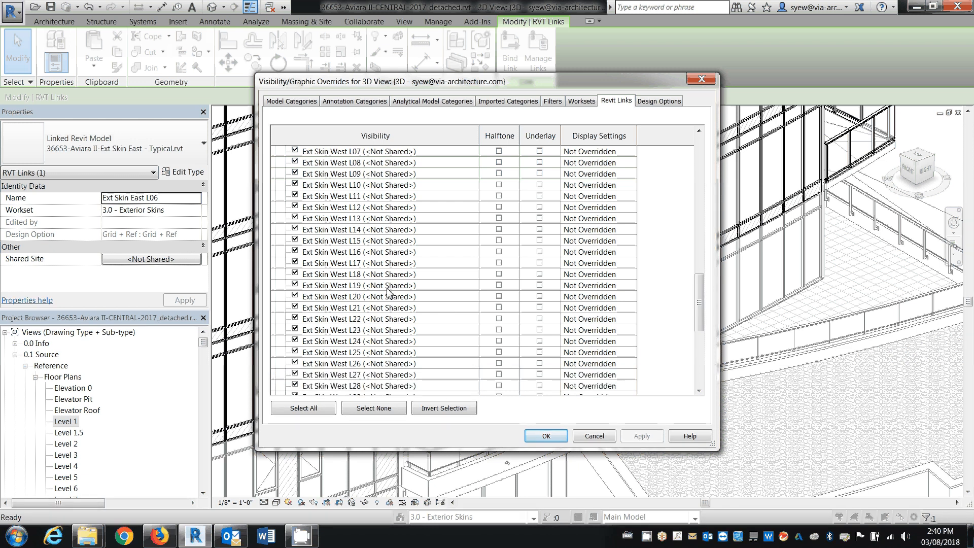
{"action": "scroll", "coordinate": [389, 292], "scroll_direction": "up", "scroll_amount": 4}
{"action": "left_click", "coordinate": [299, 243], "text": "shift"}
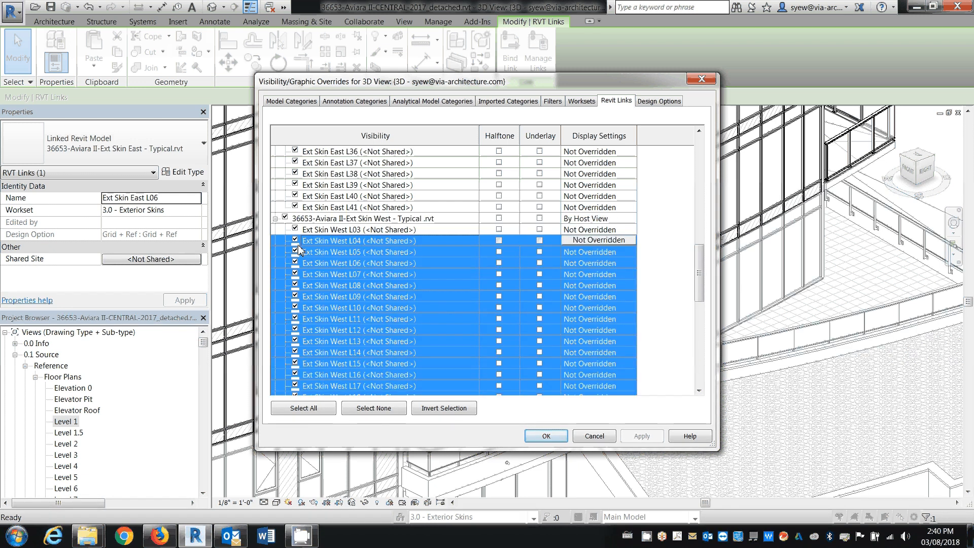
{"action": "left_click", "coordinate": [296, 250]}
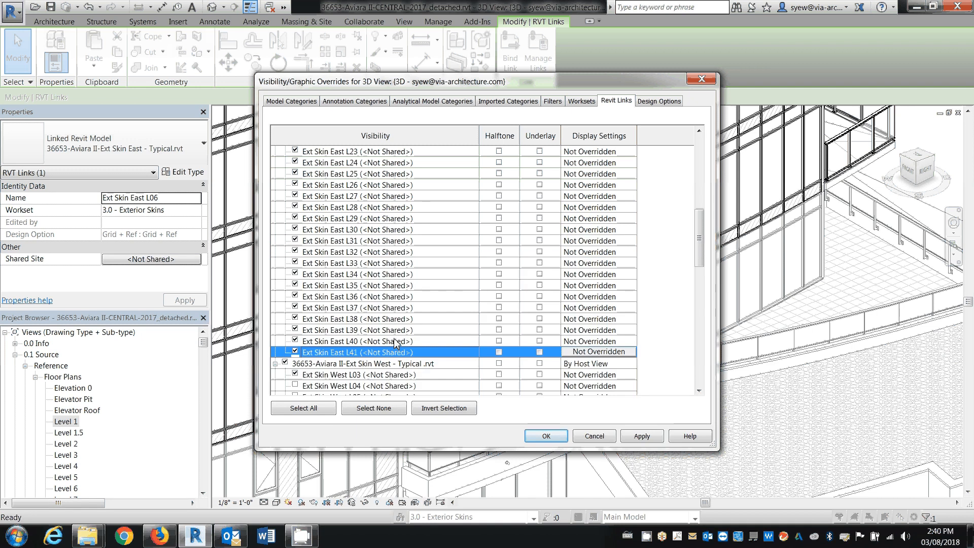
Turn off visibility of Ext Skin East instances L06 through L41 and apply the overrides to the 3D view
{"action": "scroll", "coordinate": [395, 342], "scroll_direction": "up", "scroll_amount": 5}
{"action": "scroll", "coordinate": [395, 342], "scroll_direction": "up", "scroll_amount": 3}
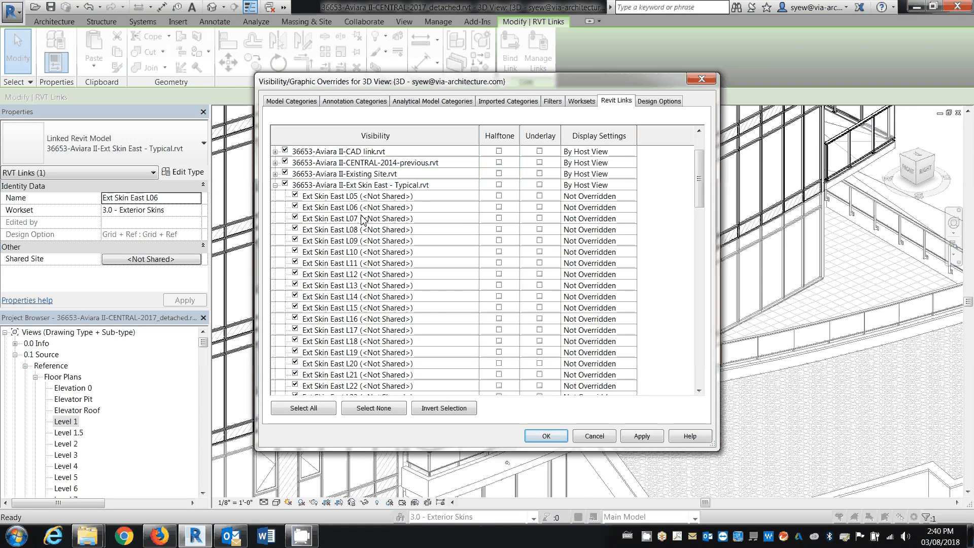
{"action": "left_click", "coordinate": [331, 212], "text": "shift"}
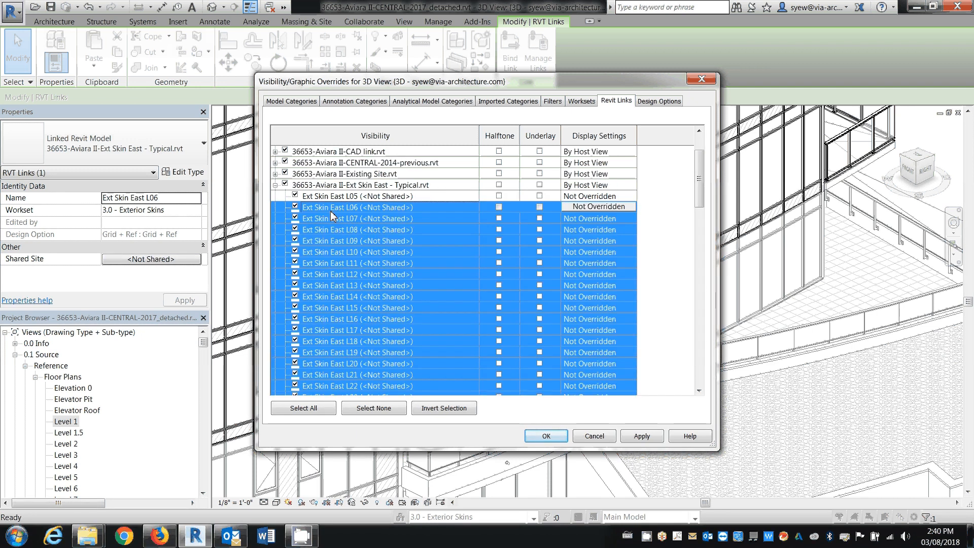
{"action": "left_click", "coordinate": [558, 435]}
{"action": "scroll", "coordinate": [492, 386], "scroll_direction": "down", "scroll_amount": 5}
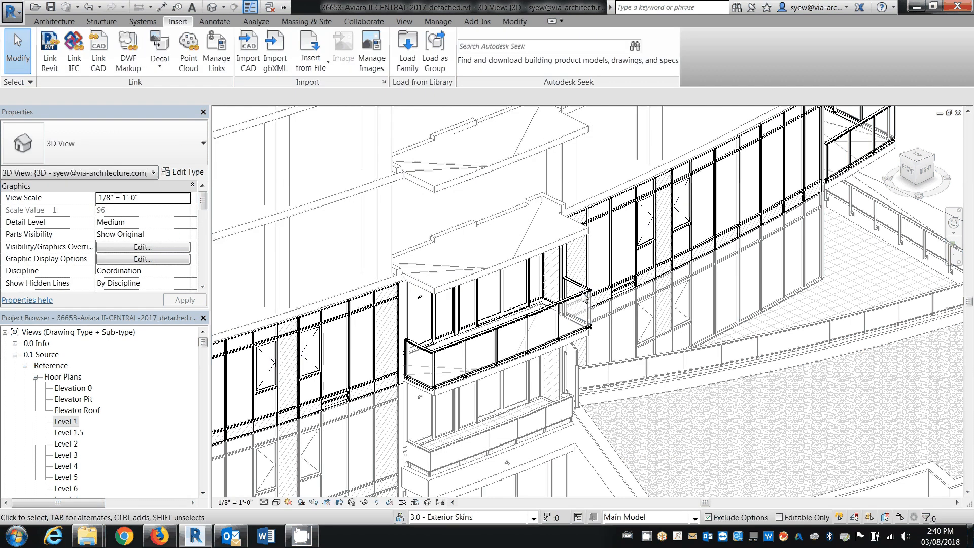
{"action": "middle_click_drag", "start_coordinate": [493, 386], "coordinate": [597, 364], "text": "shift"}
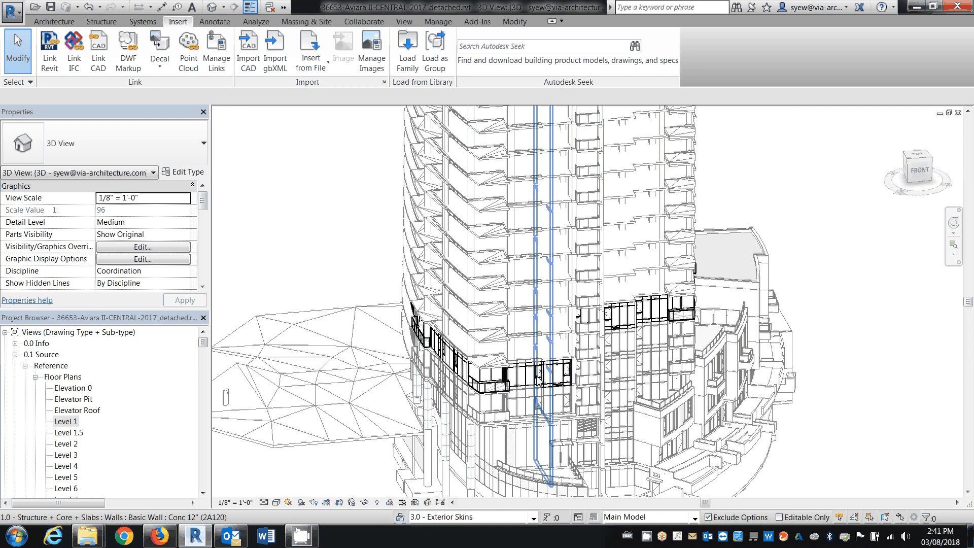
{"action": "left_click", "coordinate": [349, 361]}
{"action": "key", "text": "Escape"}
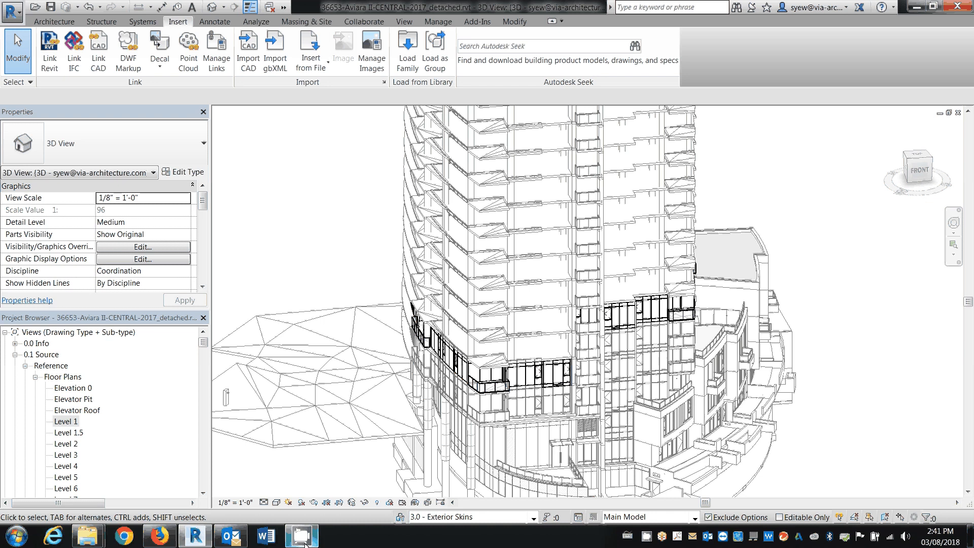
{"action": "mouse_move", "coordinate": [304, 543]}
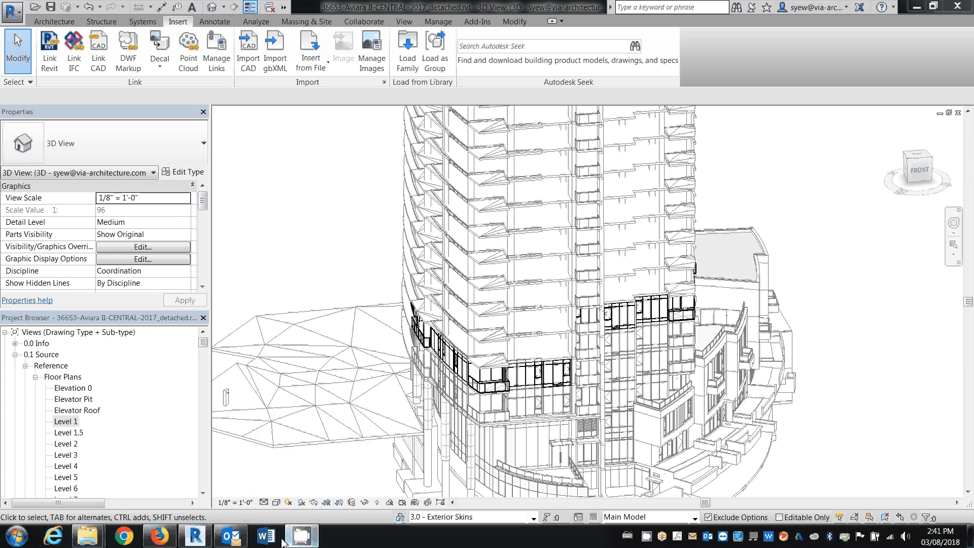
{"action": "right_click", "coordinate": [648, 539]}
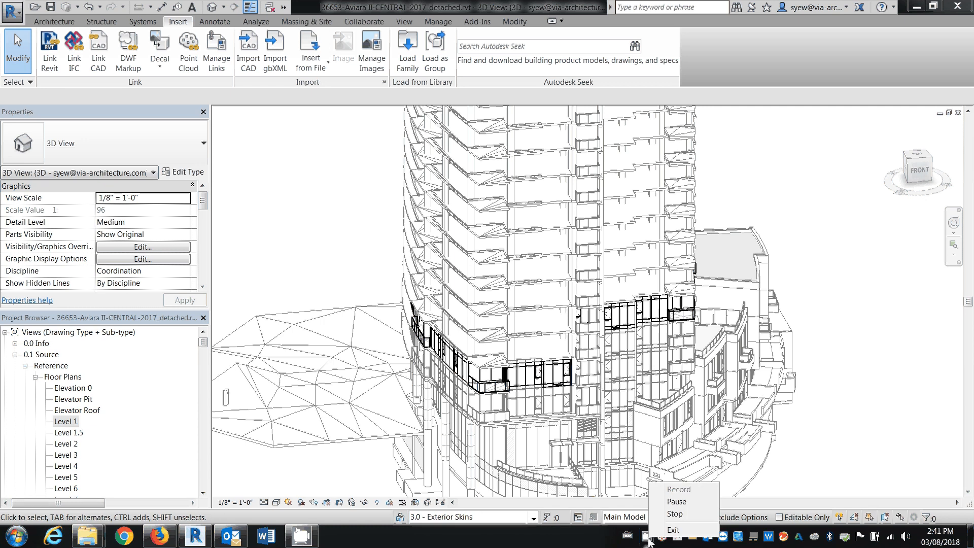
{"action": "left_click", "coordinate": [667, 513]}
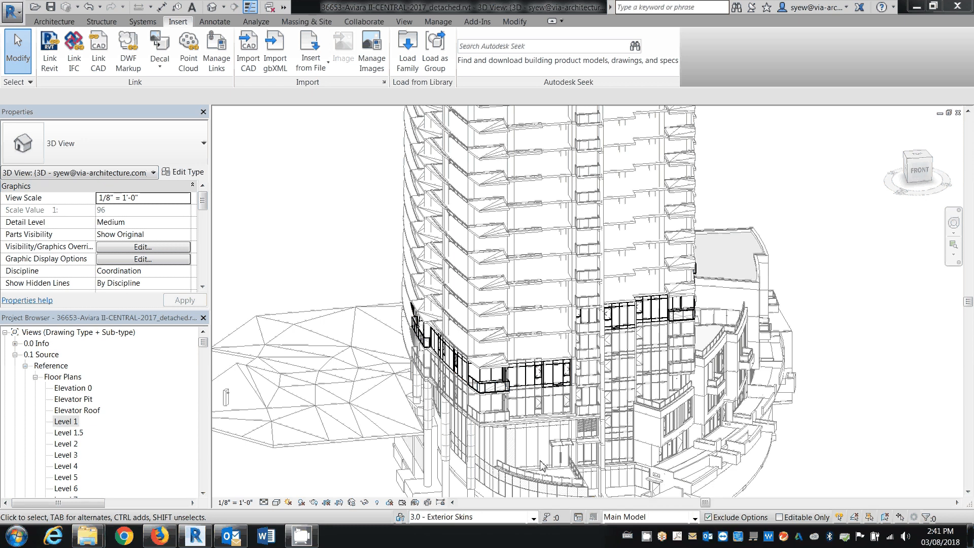